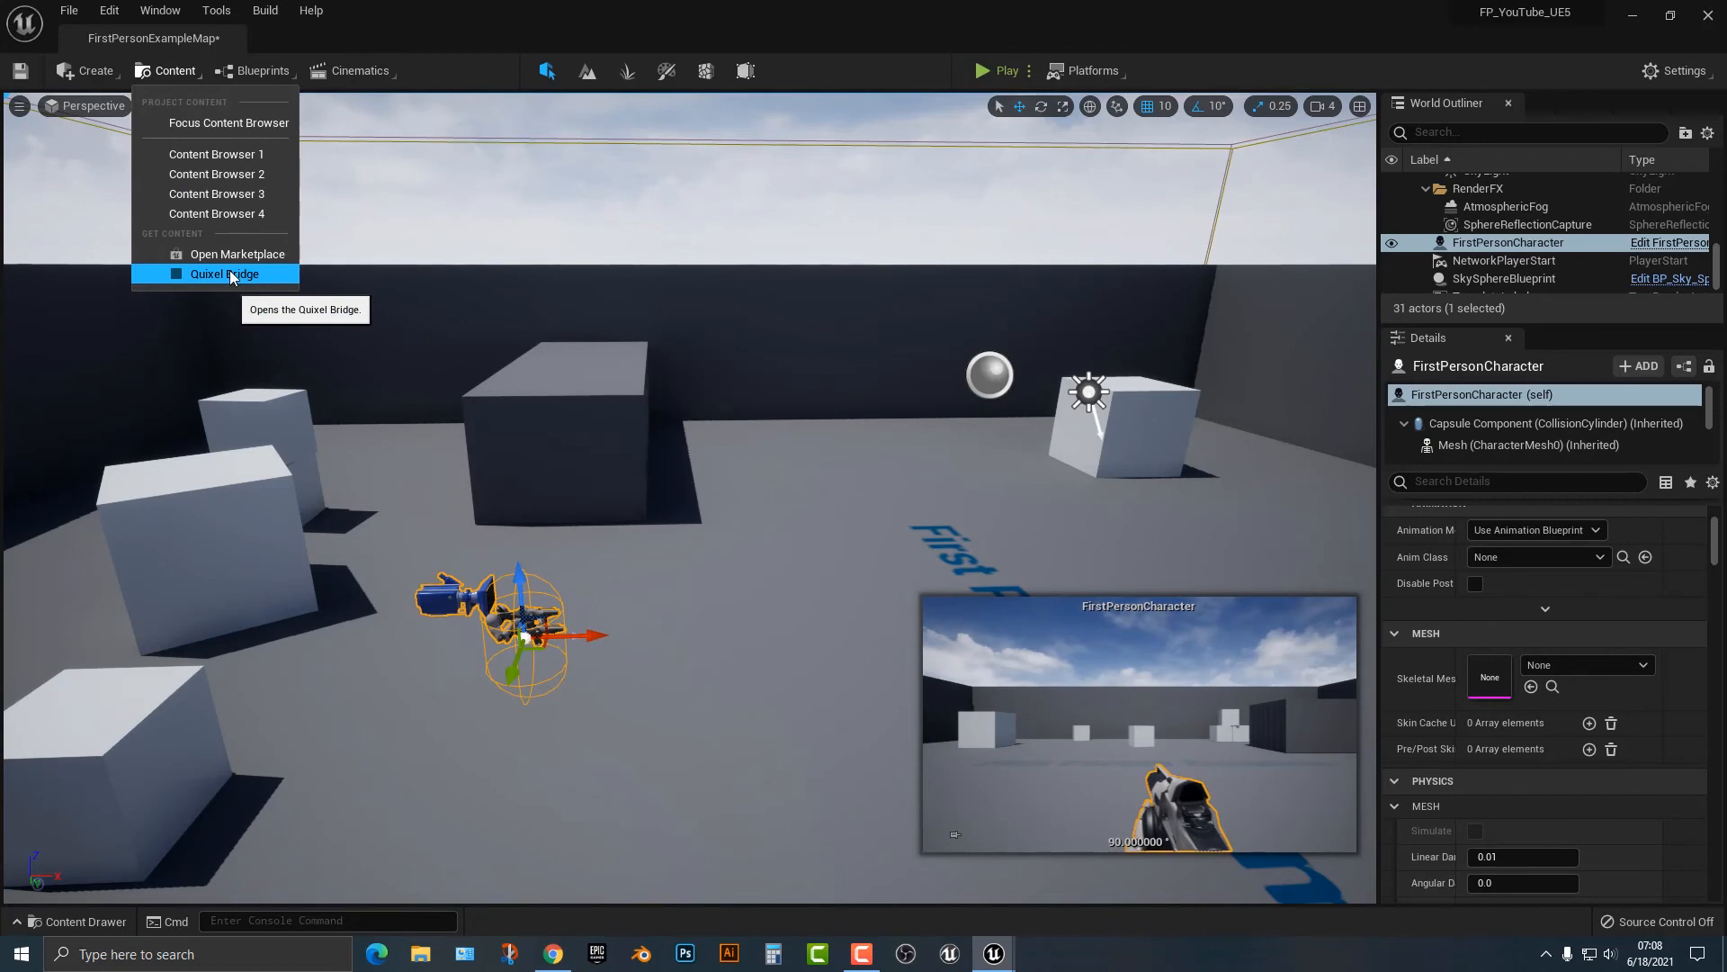
Open Quixel Bridge and browse the assets in the Nordic Coastal Cliffs collection
left_click(231, 274)
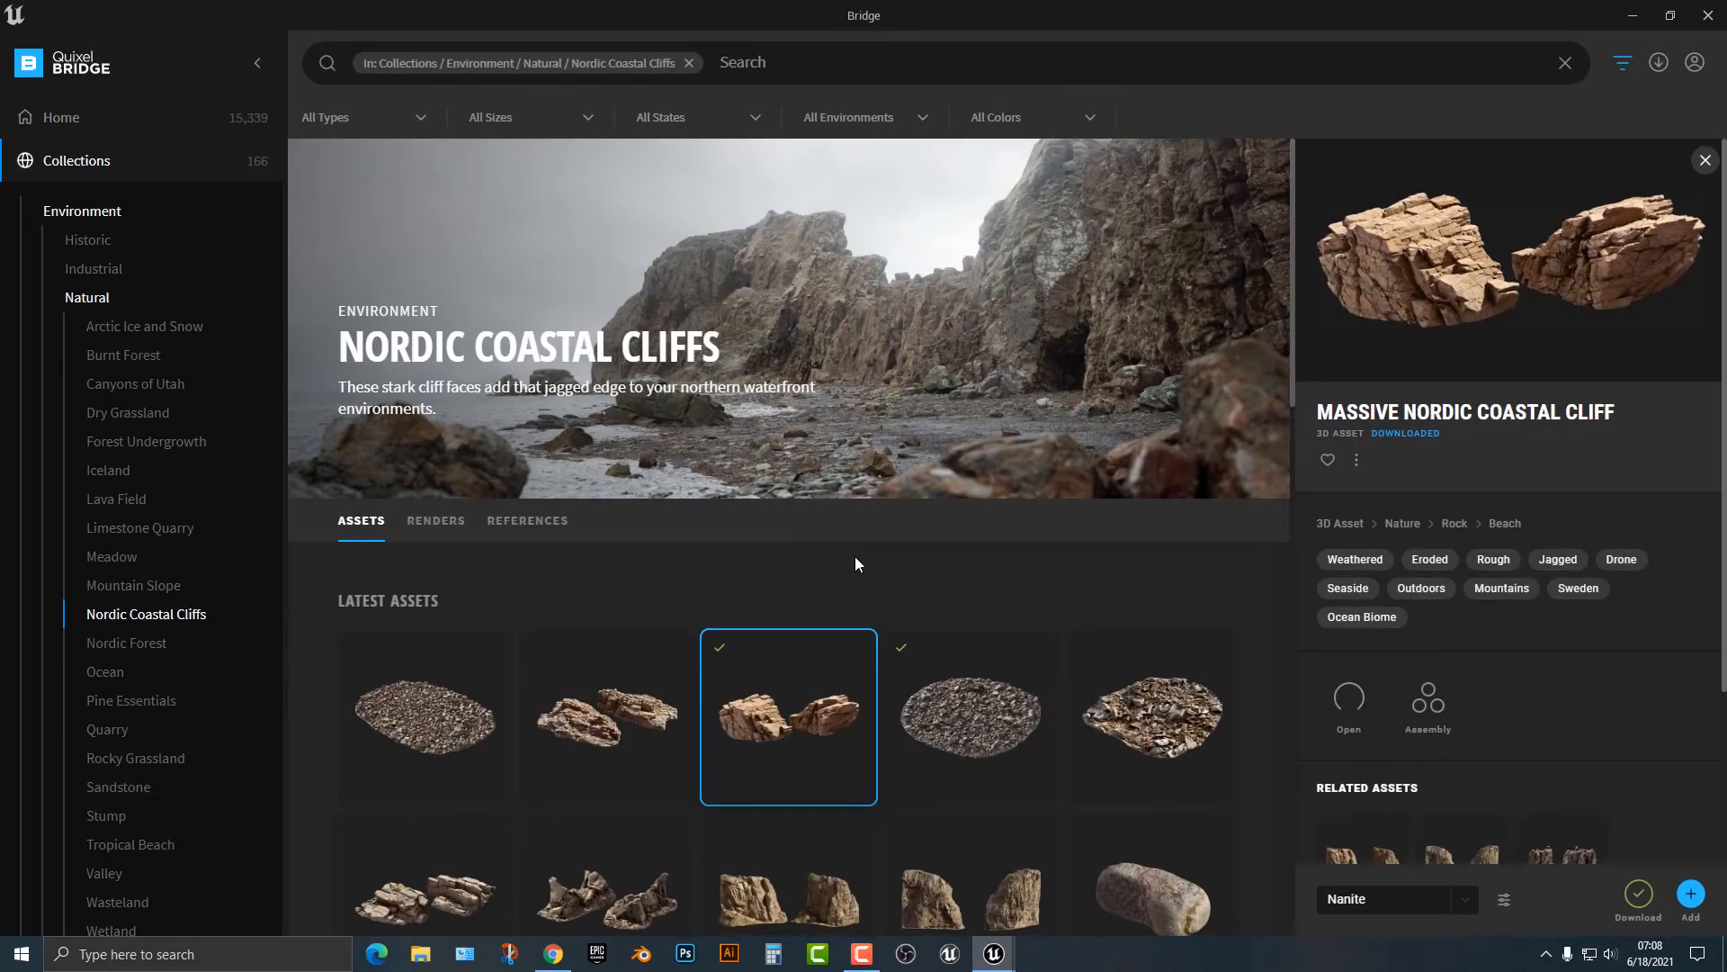
scroll(854, 564, "down", 2)
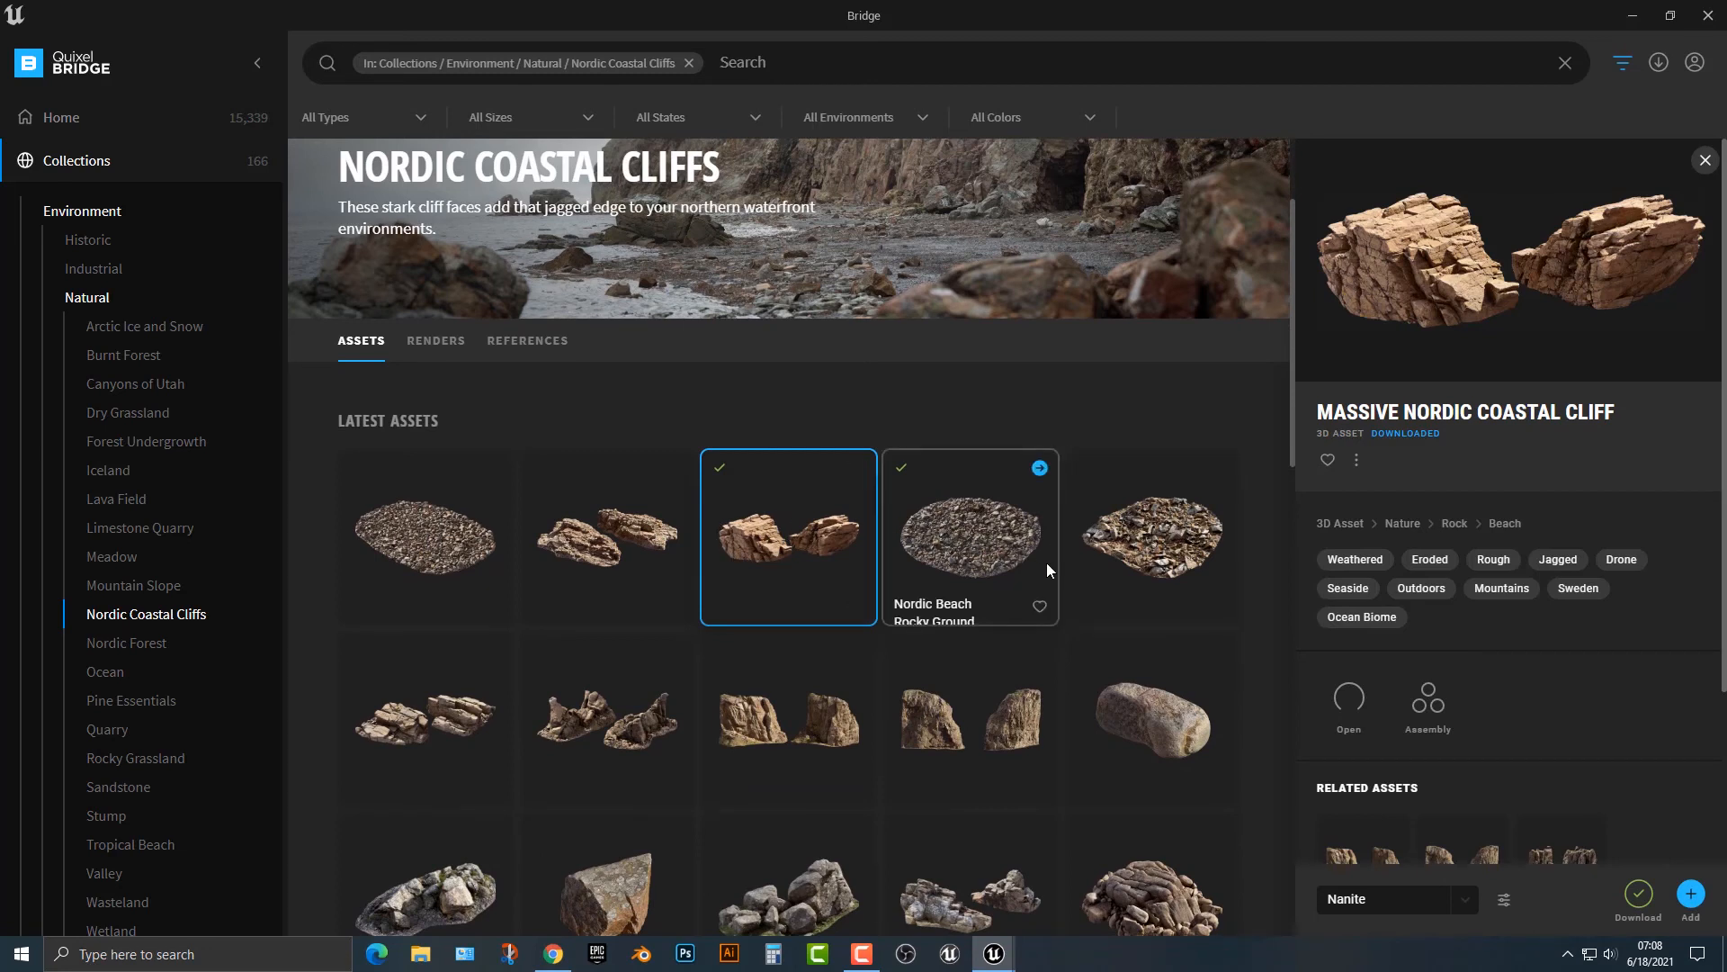
scroll(1046, 563, "down", 12)
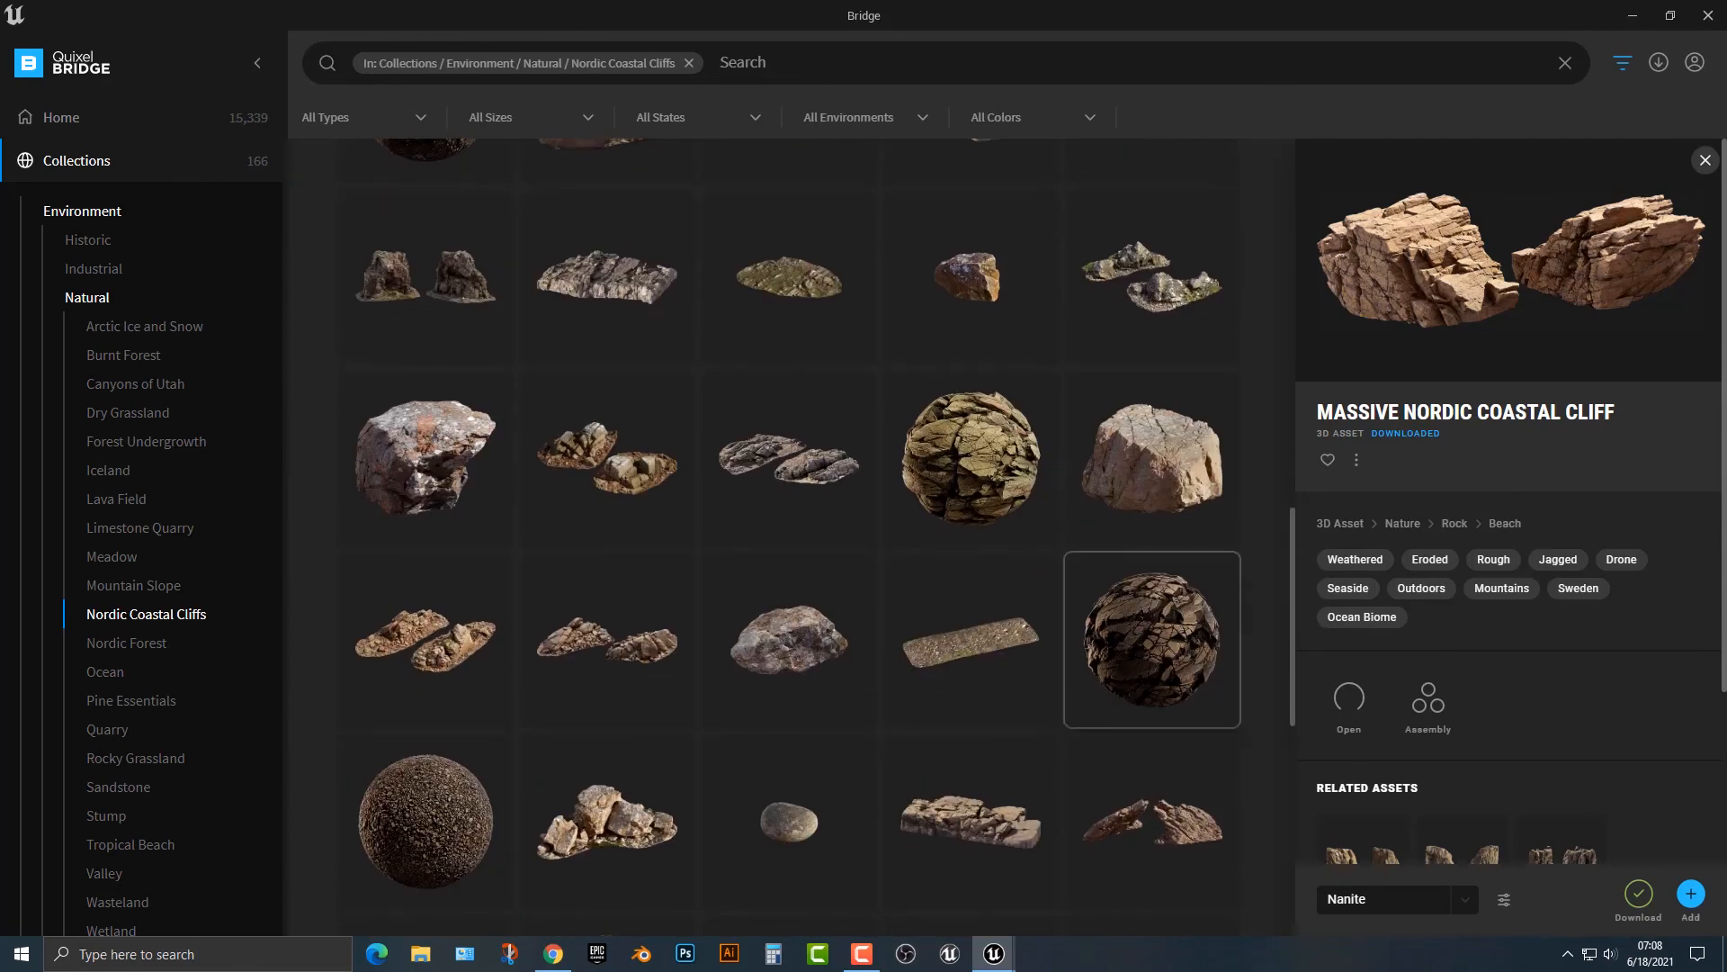
Review the download quality options for the Massive Nordic Coastal Cliff asset, postponing the pending autosave and keeping Nanite selected
left_click(1470, 904)
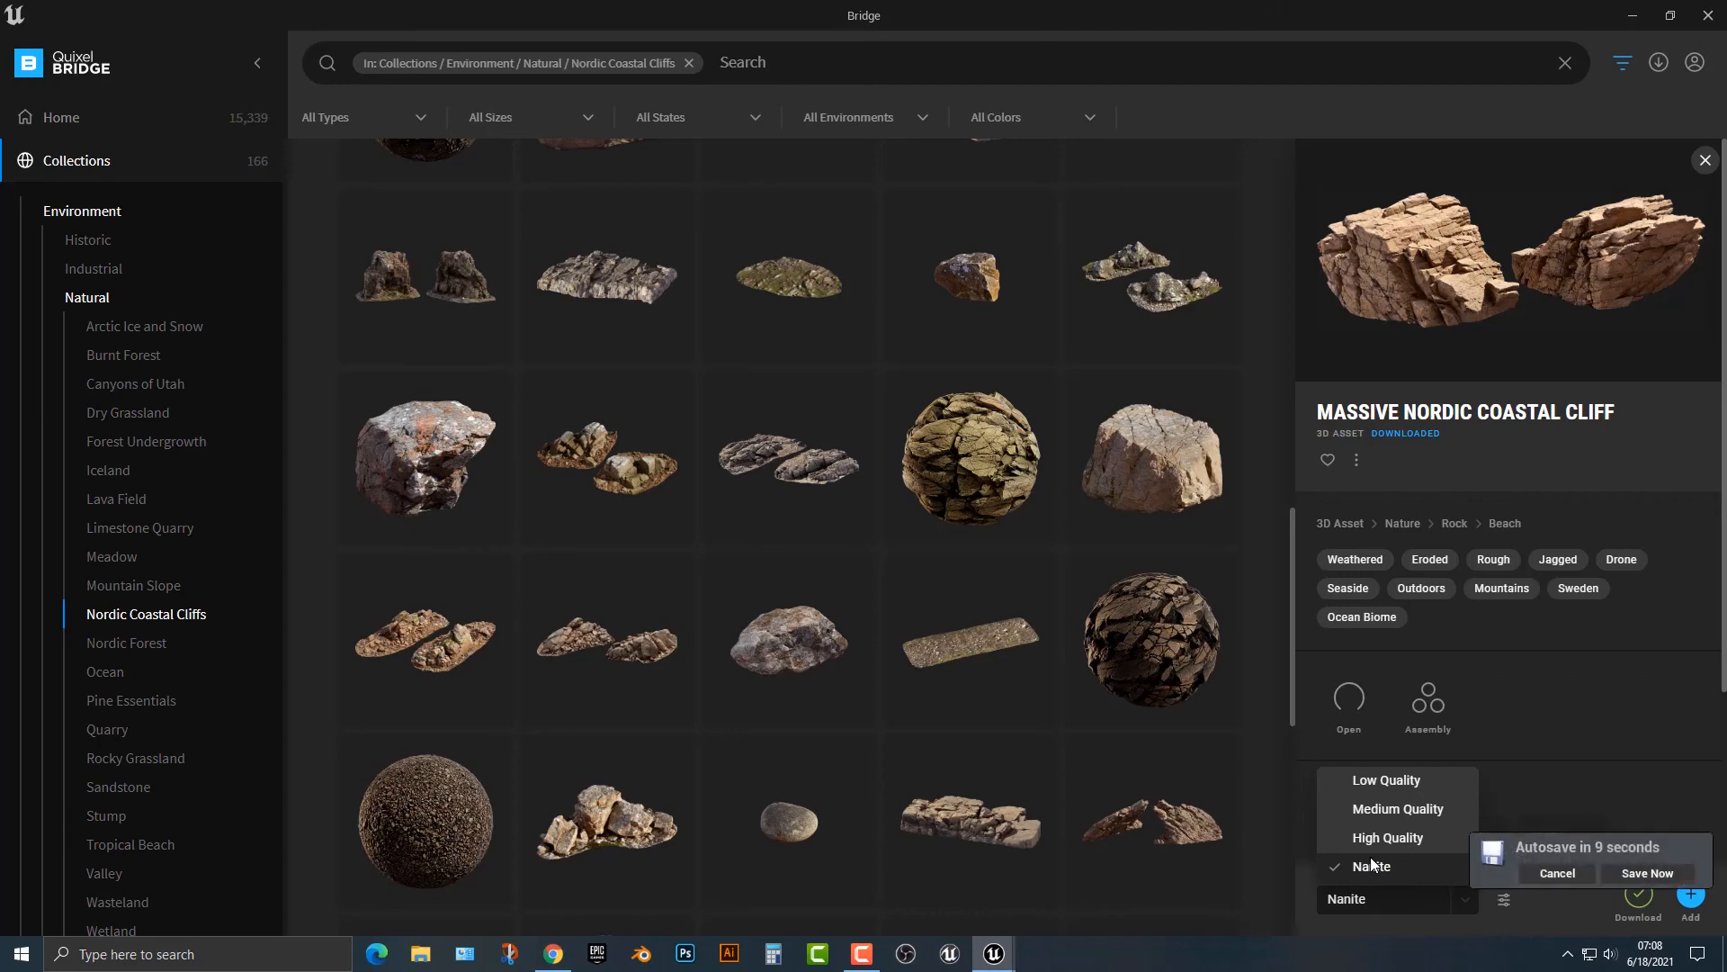
left_click(1576, 871)
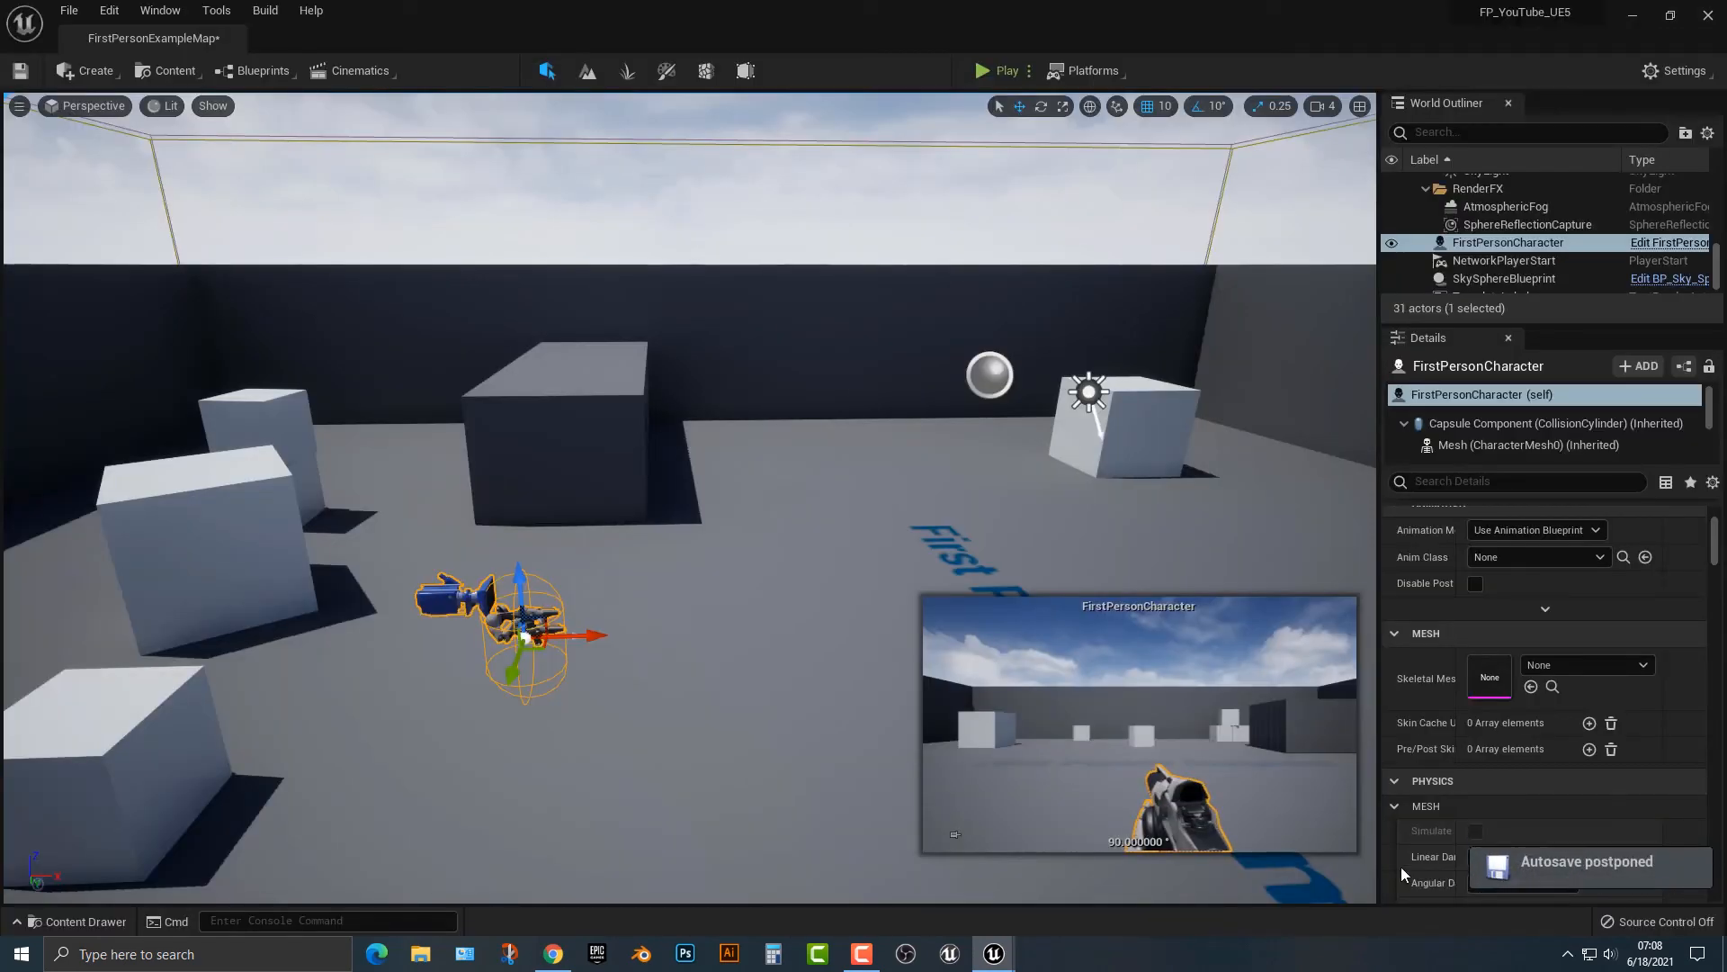
mouse_move(997, 959)
left_click(1115, 909)
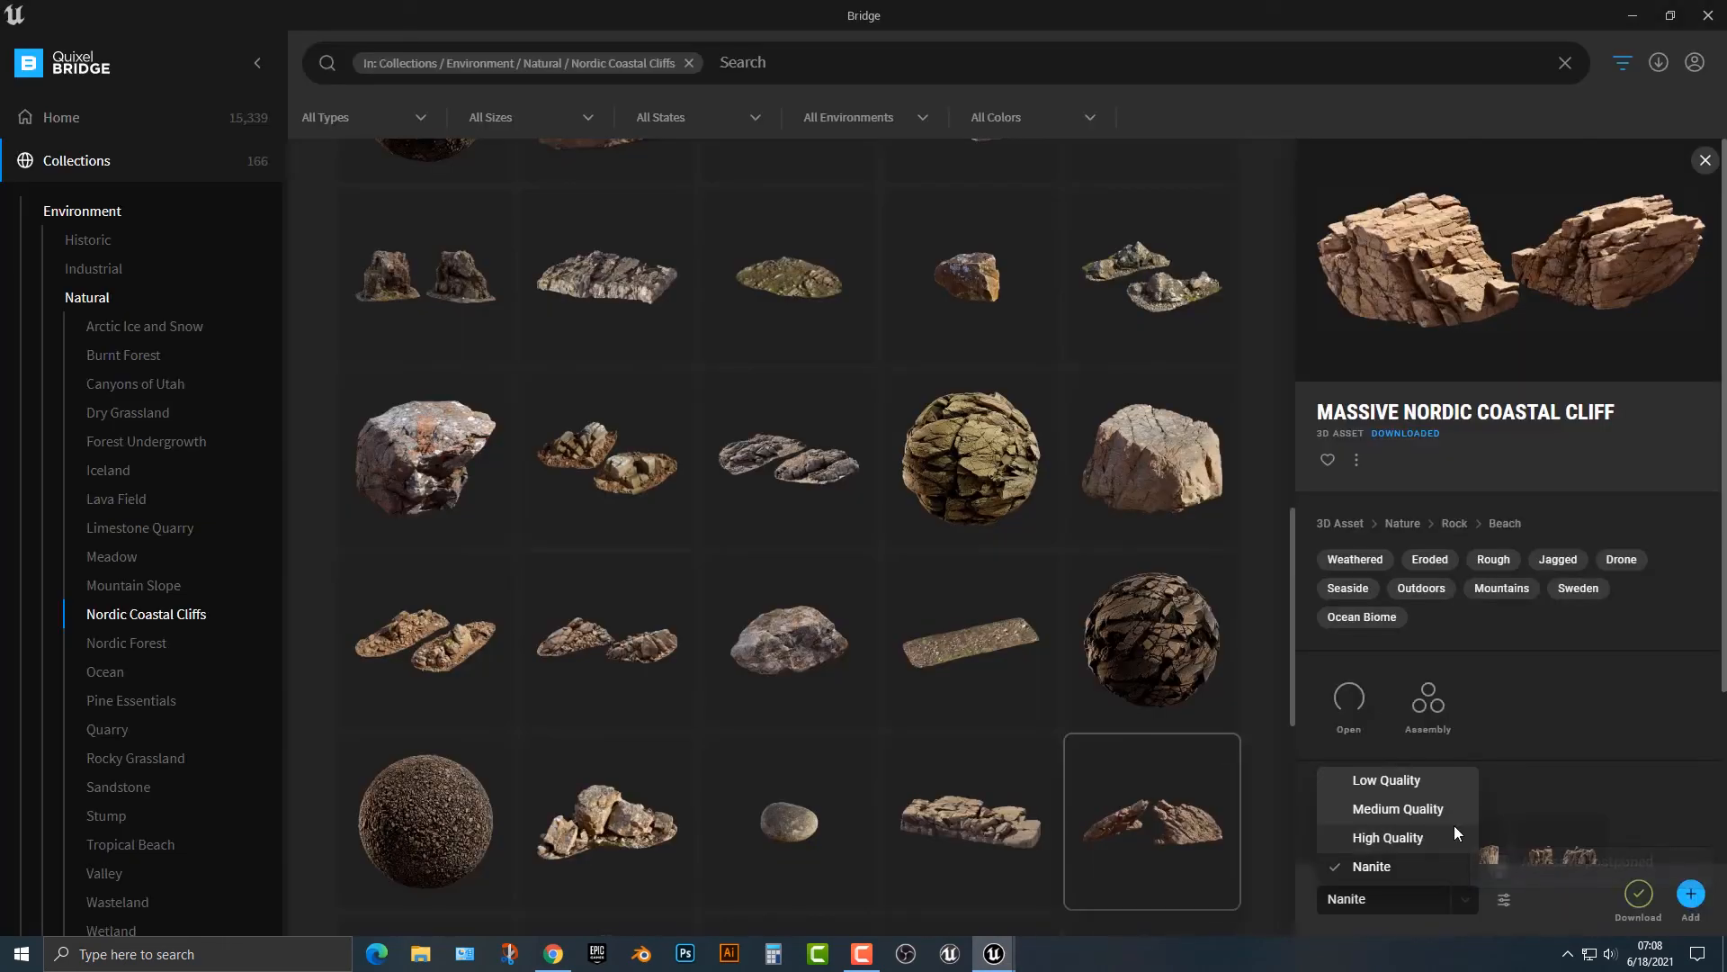
left_click(1545, 905)
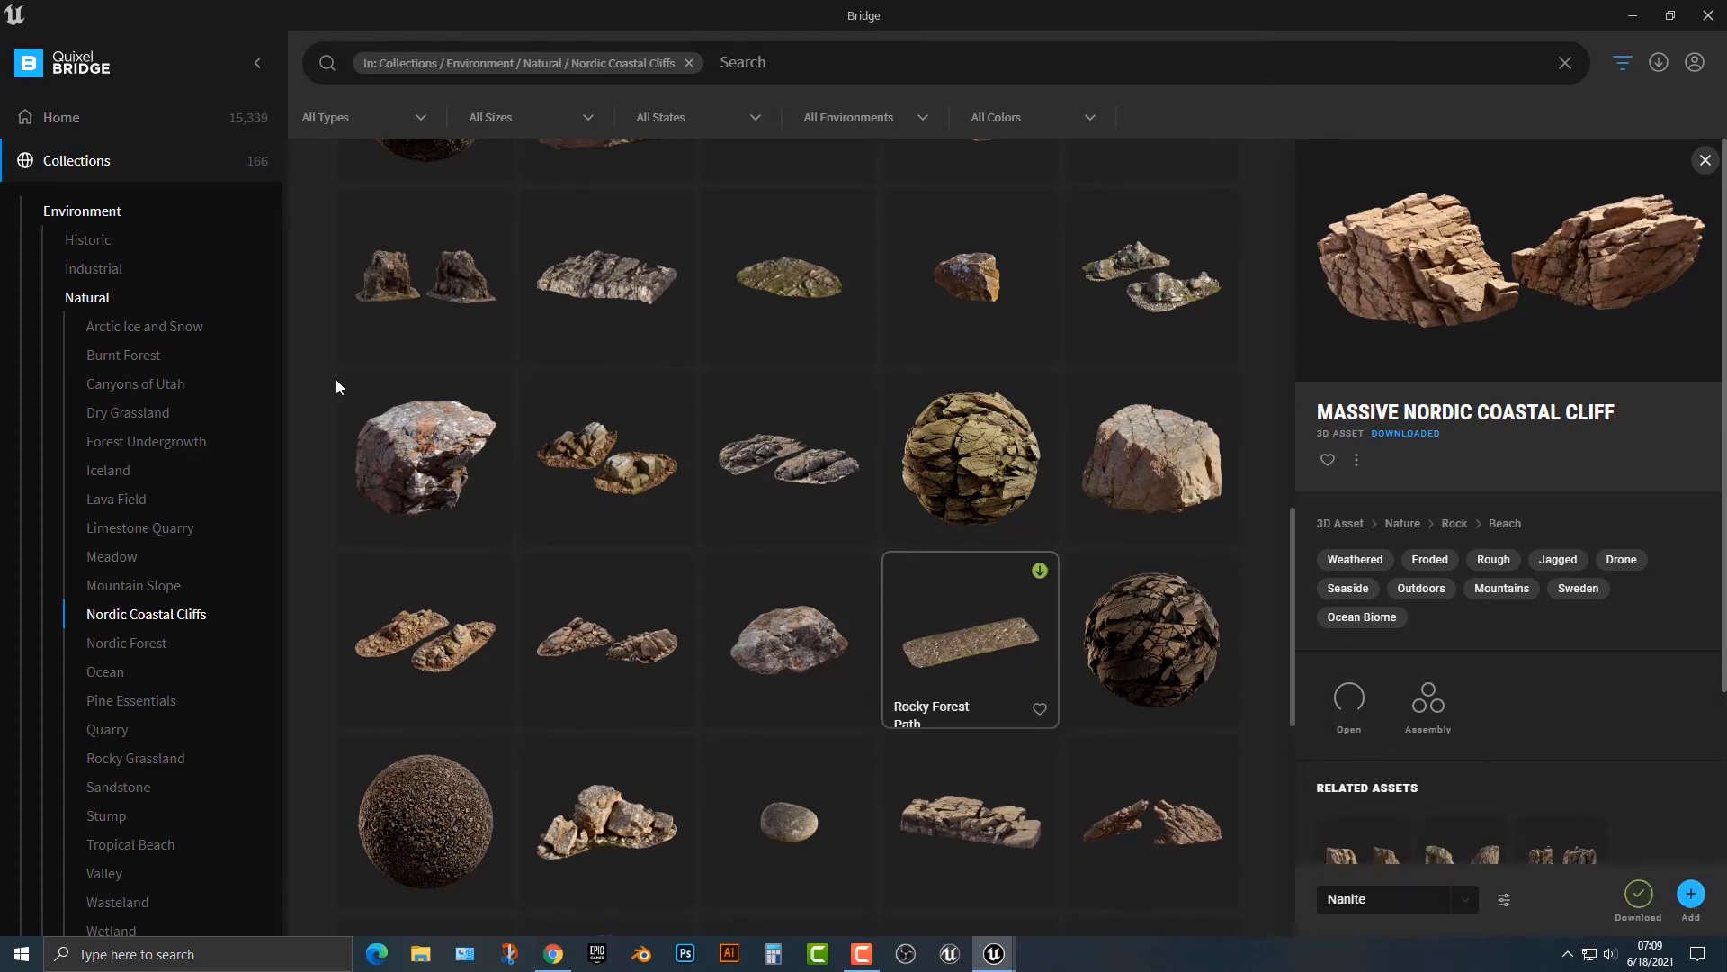
Clear the Nordic Coastal Cliffs filter, search the whole Bridge library for "statue" and browse the resulting assets
left_click(689, 63)
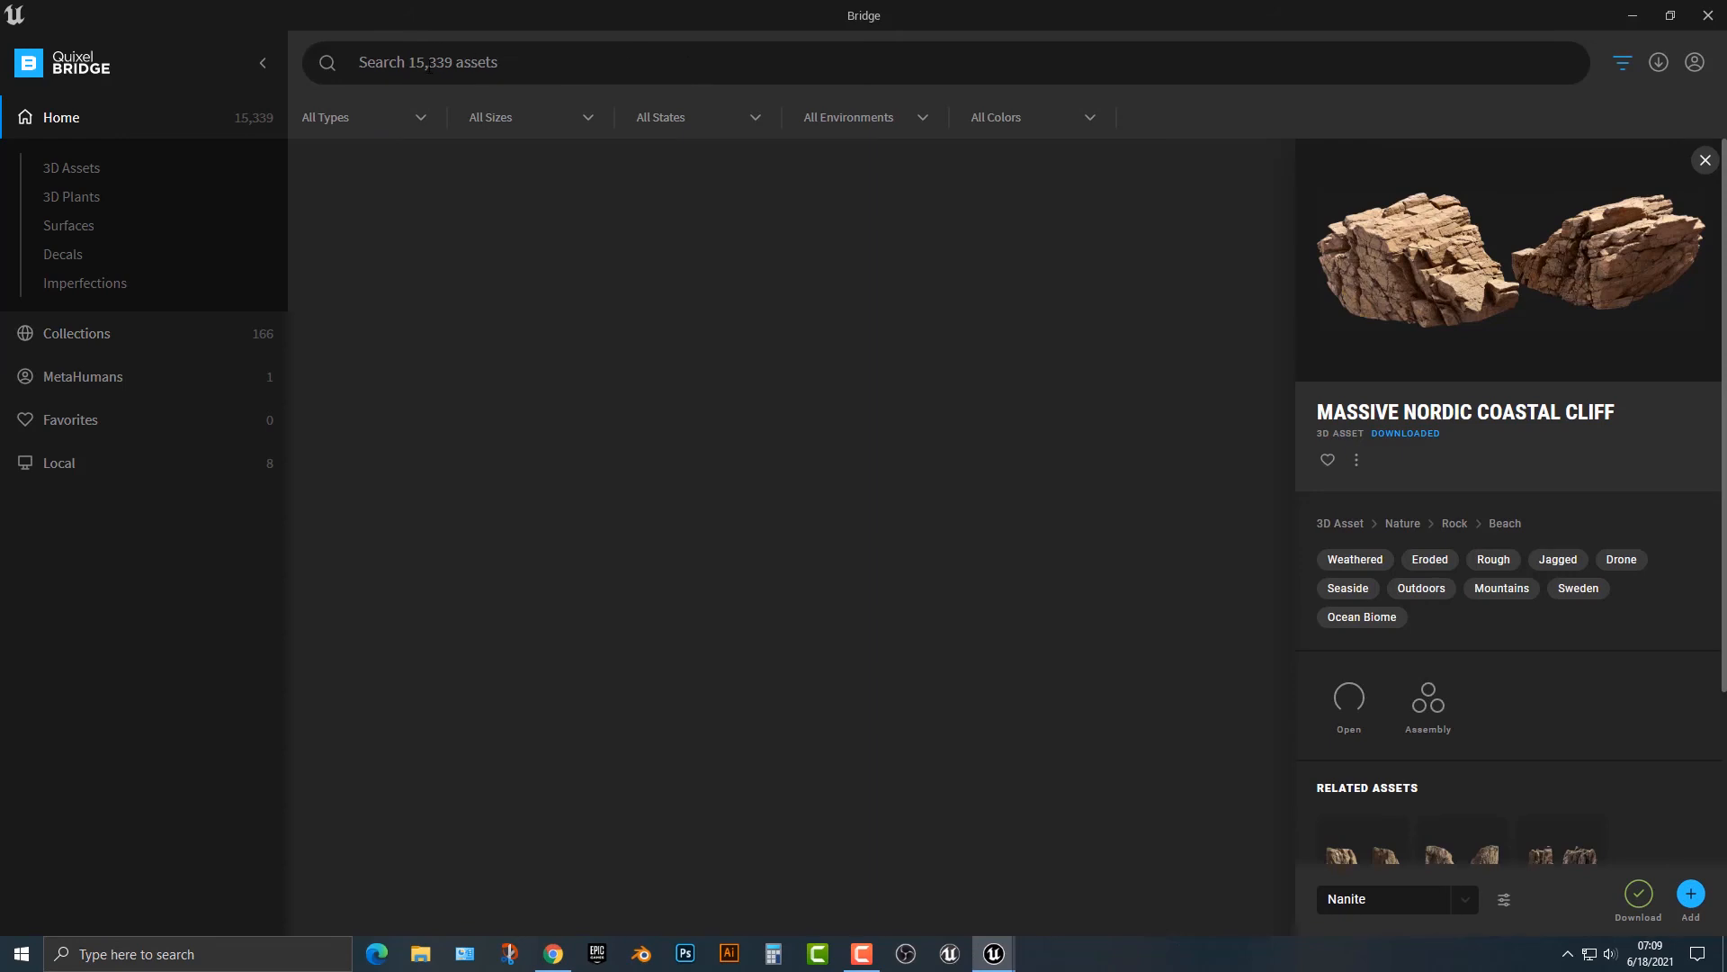
type("st")
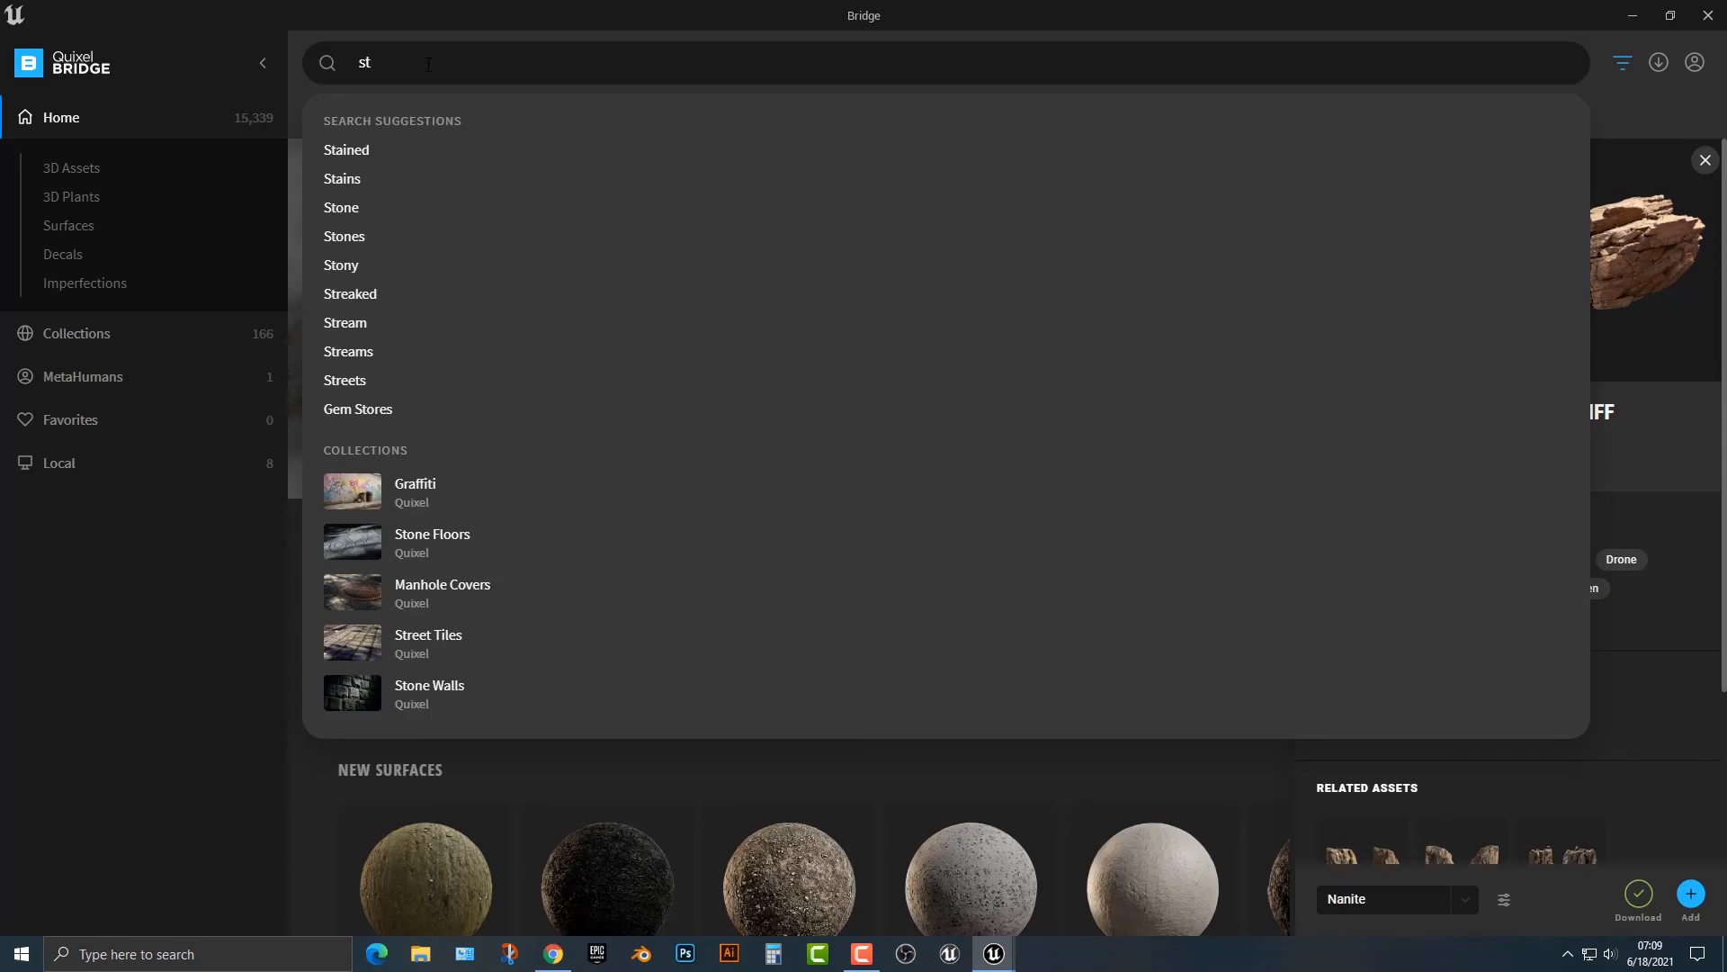
type("au")
key("BackSpace")
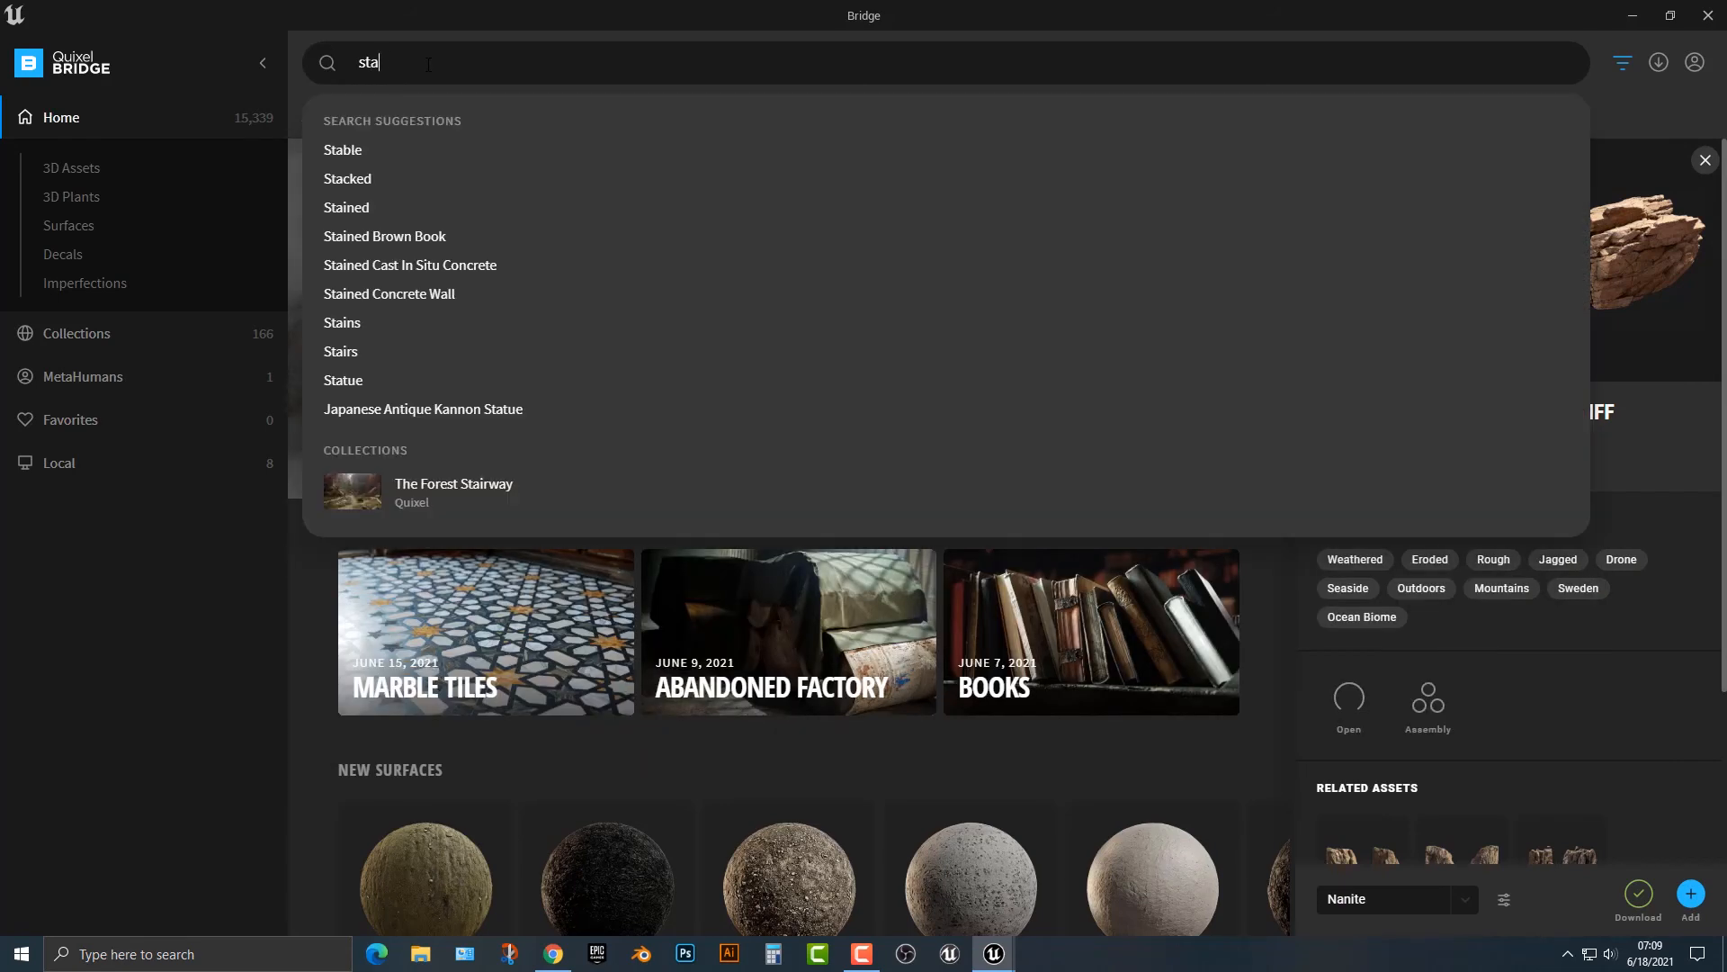
type("tiu")
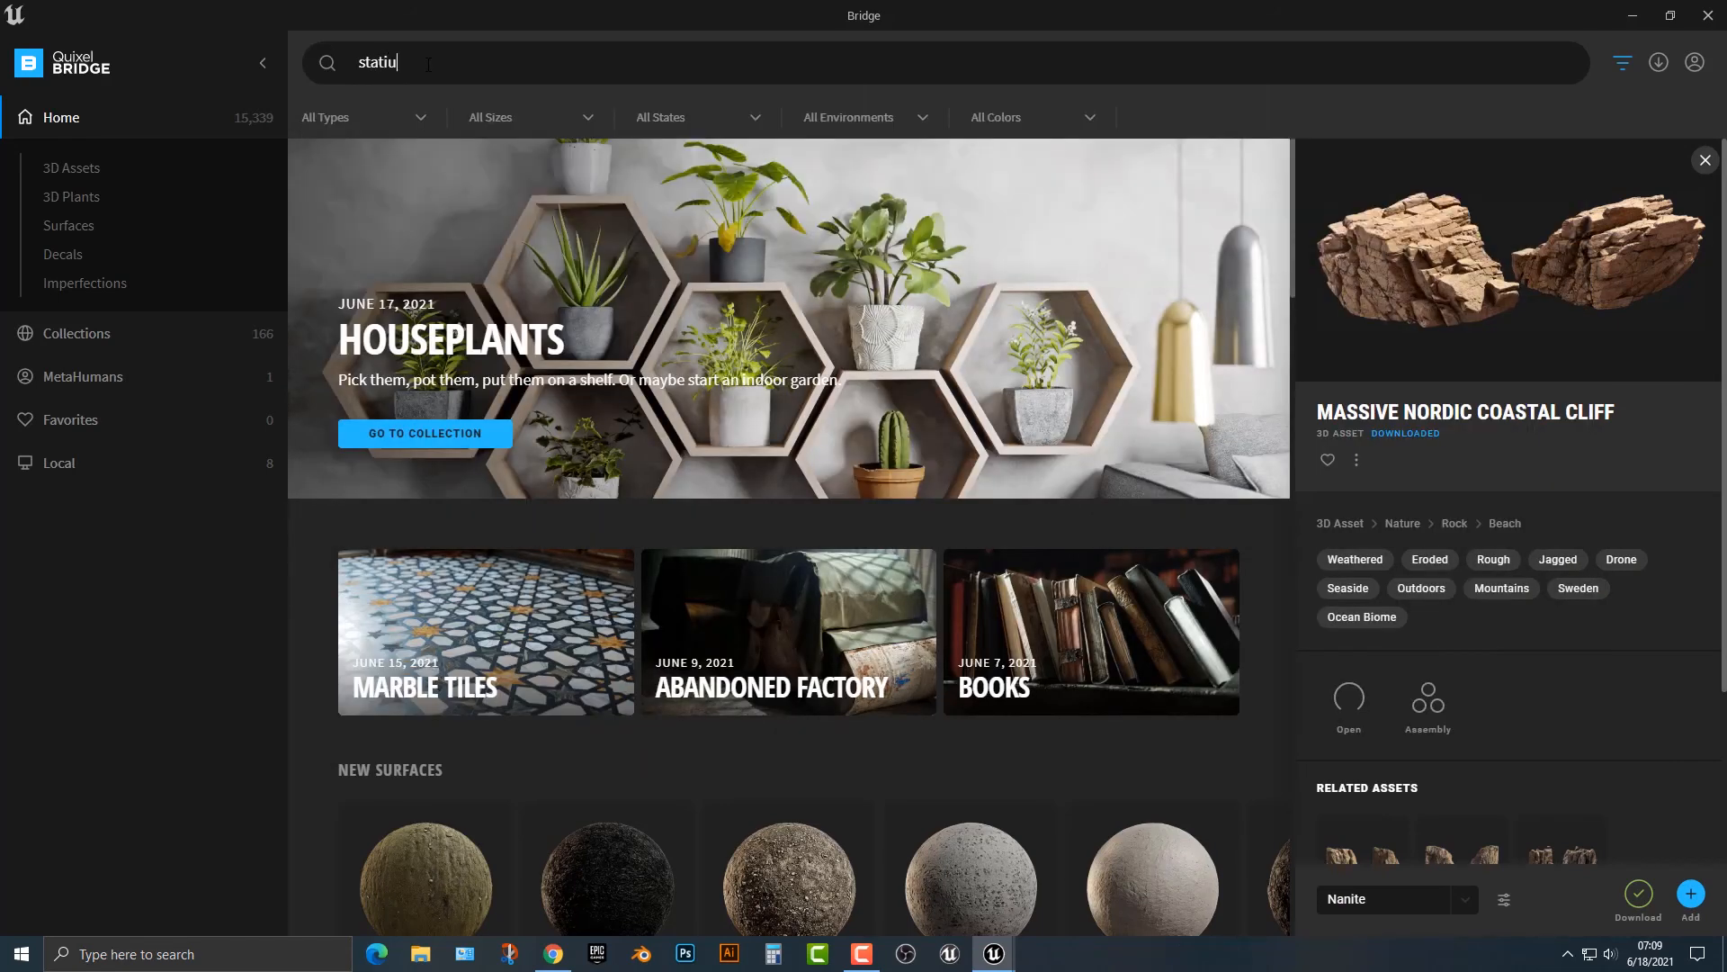
key("BackSpace")
key("BackSpace")
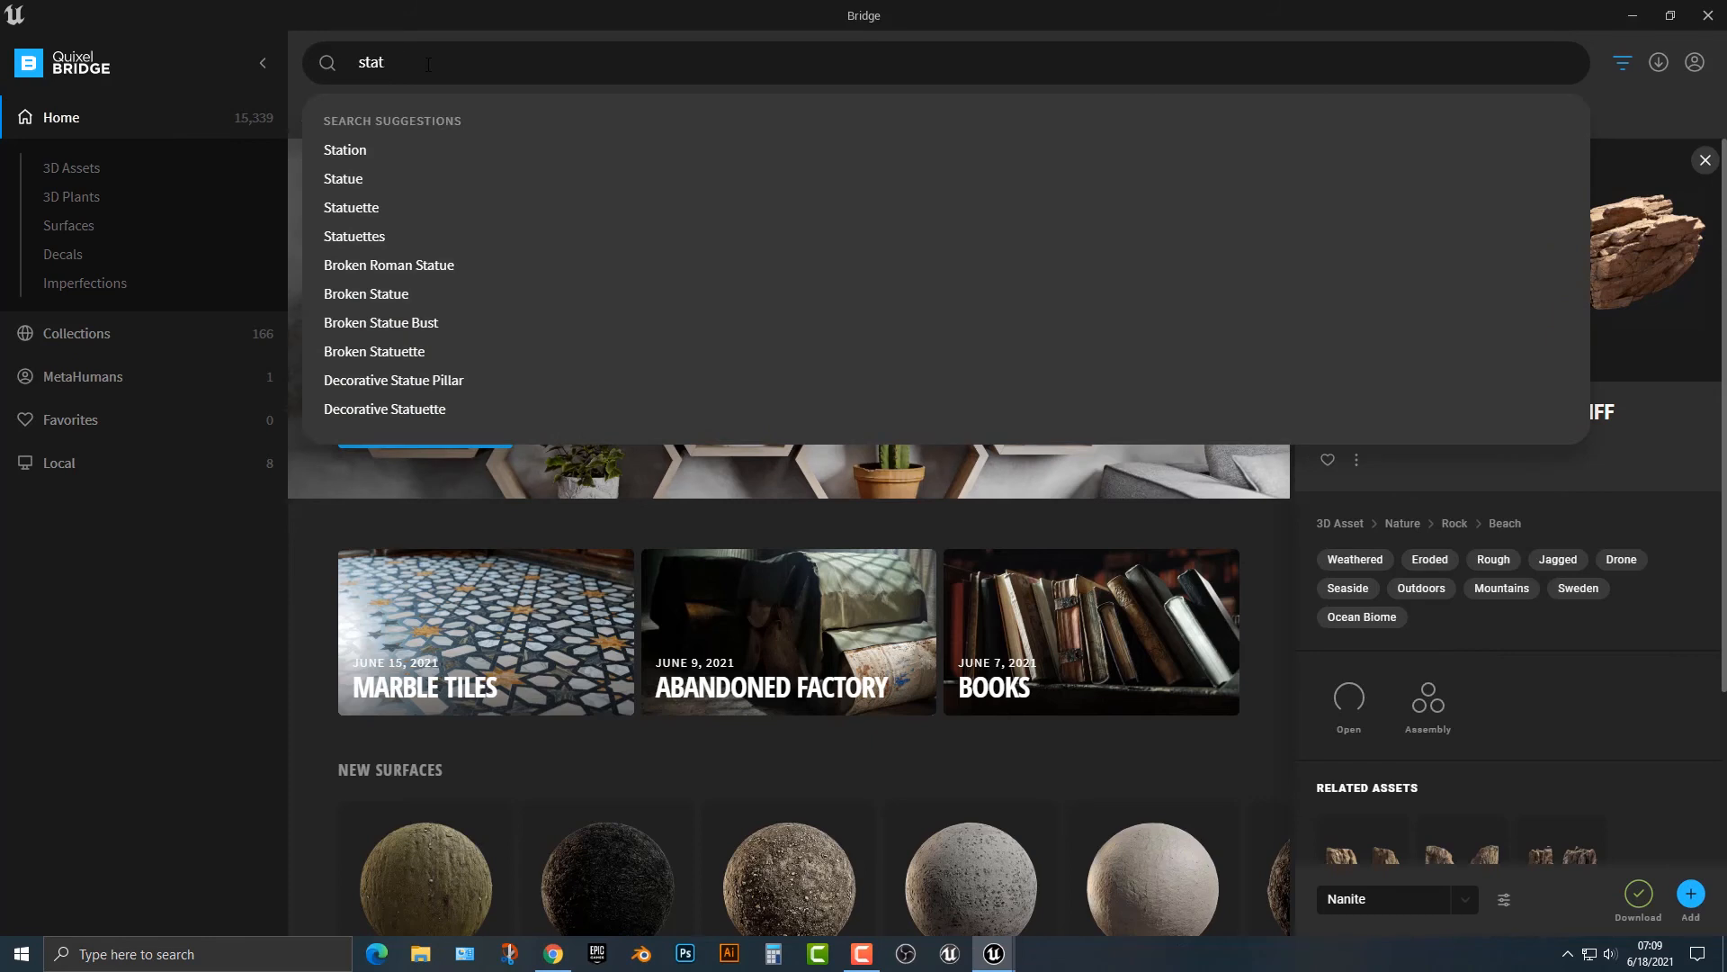
type("ue")
key("Return")
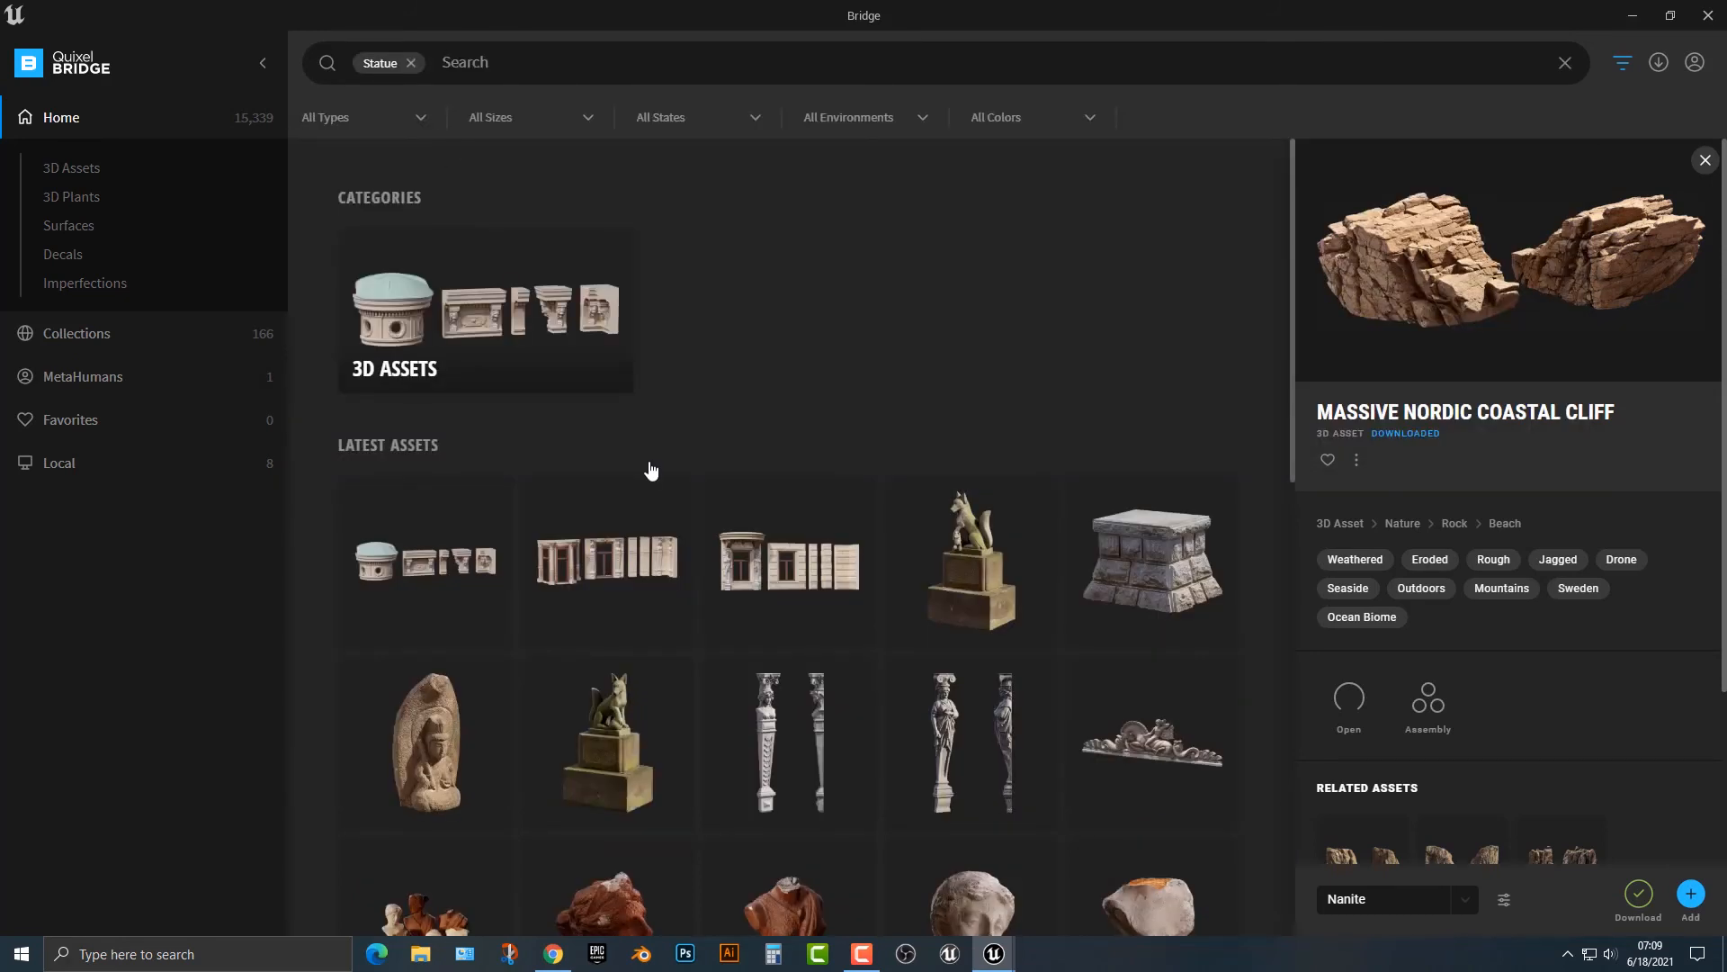
scroll(854, 612, "down", 6)
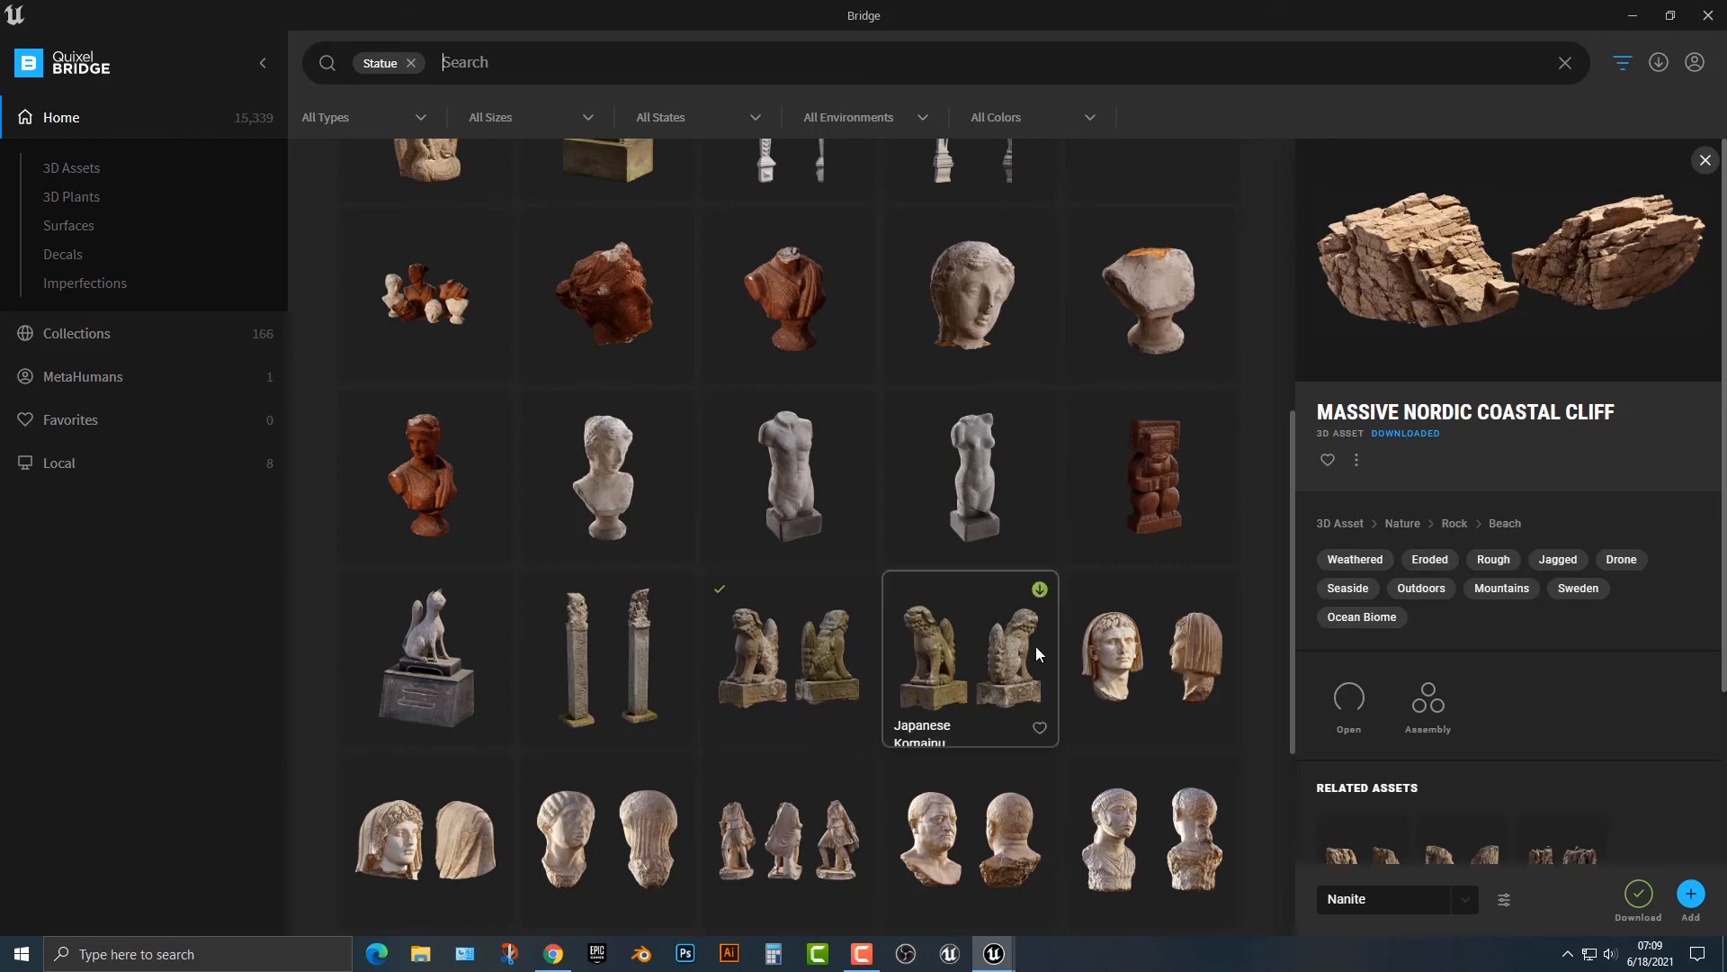
scroll(592, 625, "up", 1)
scroll(594, 627, "up", 6)
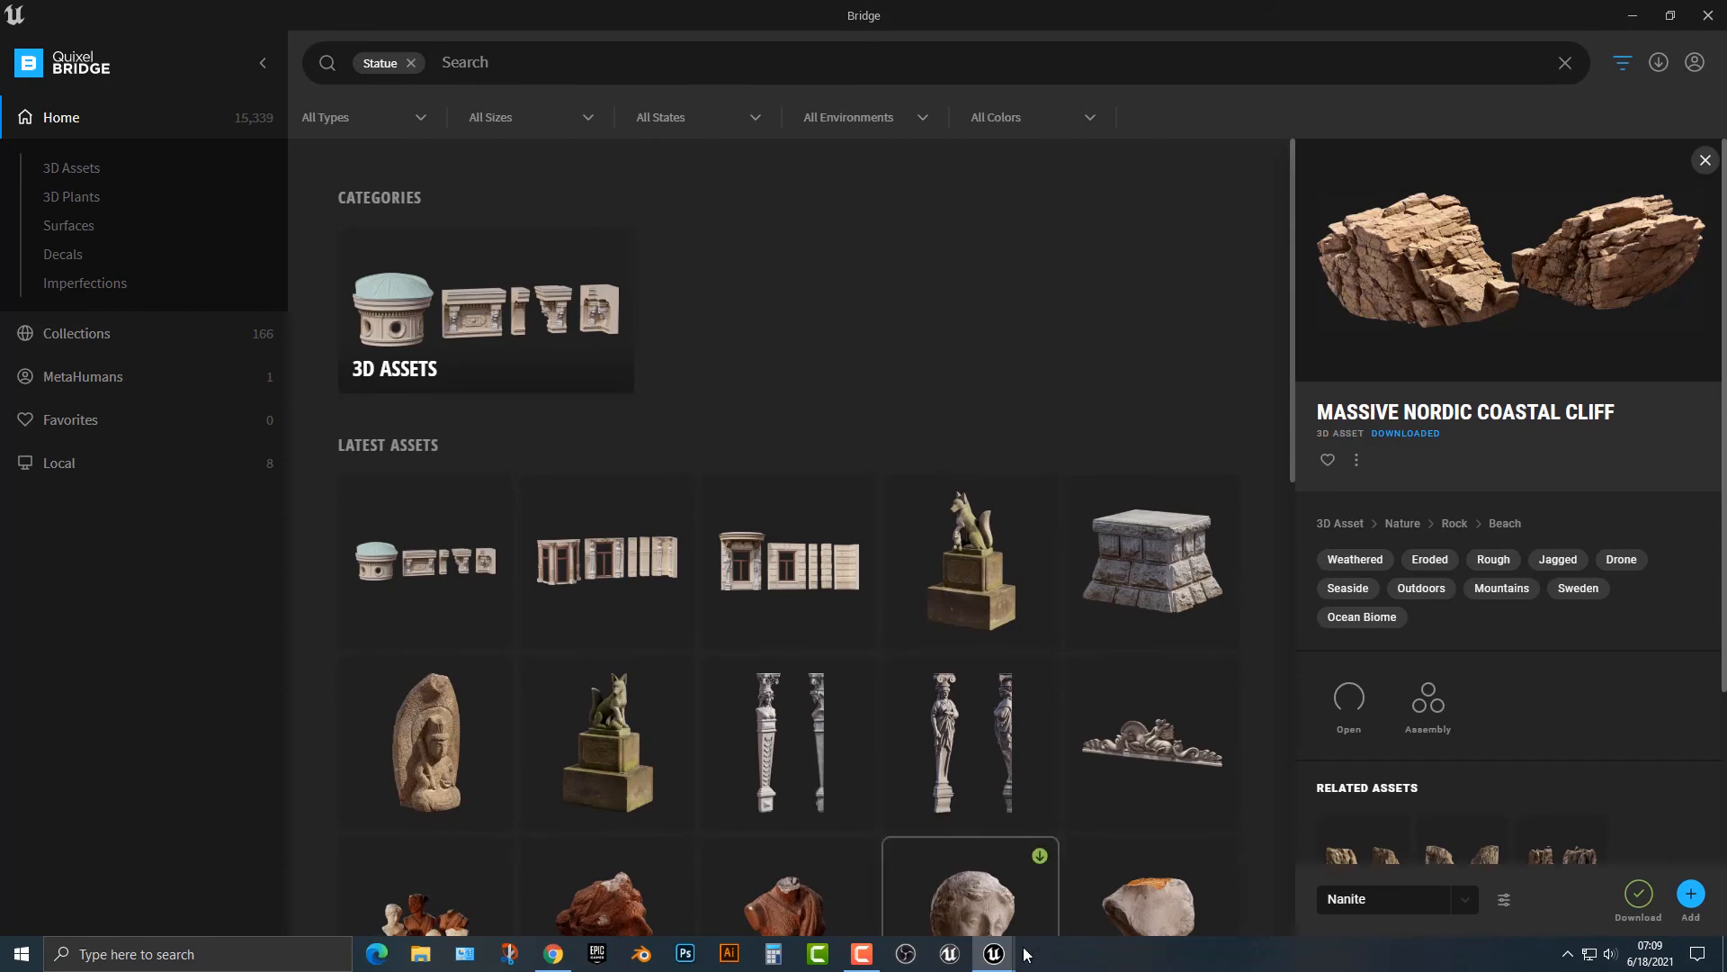
Switch back to the Unreal level editor and open the Nordic_Beach_Rocky_Ground folder in the project's Megascans 3D_Assets content
mouse_move(994, 953)
left_click(923, 889)
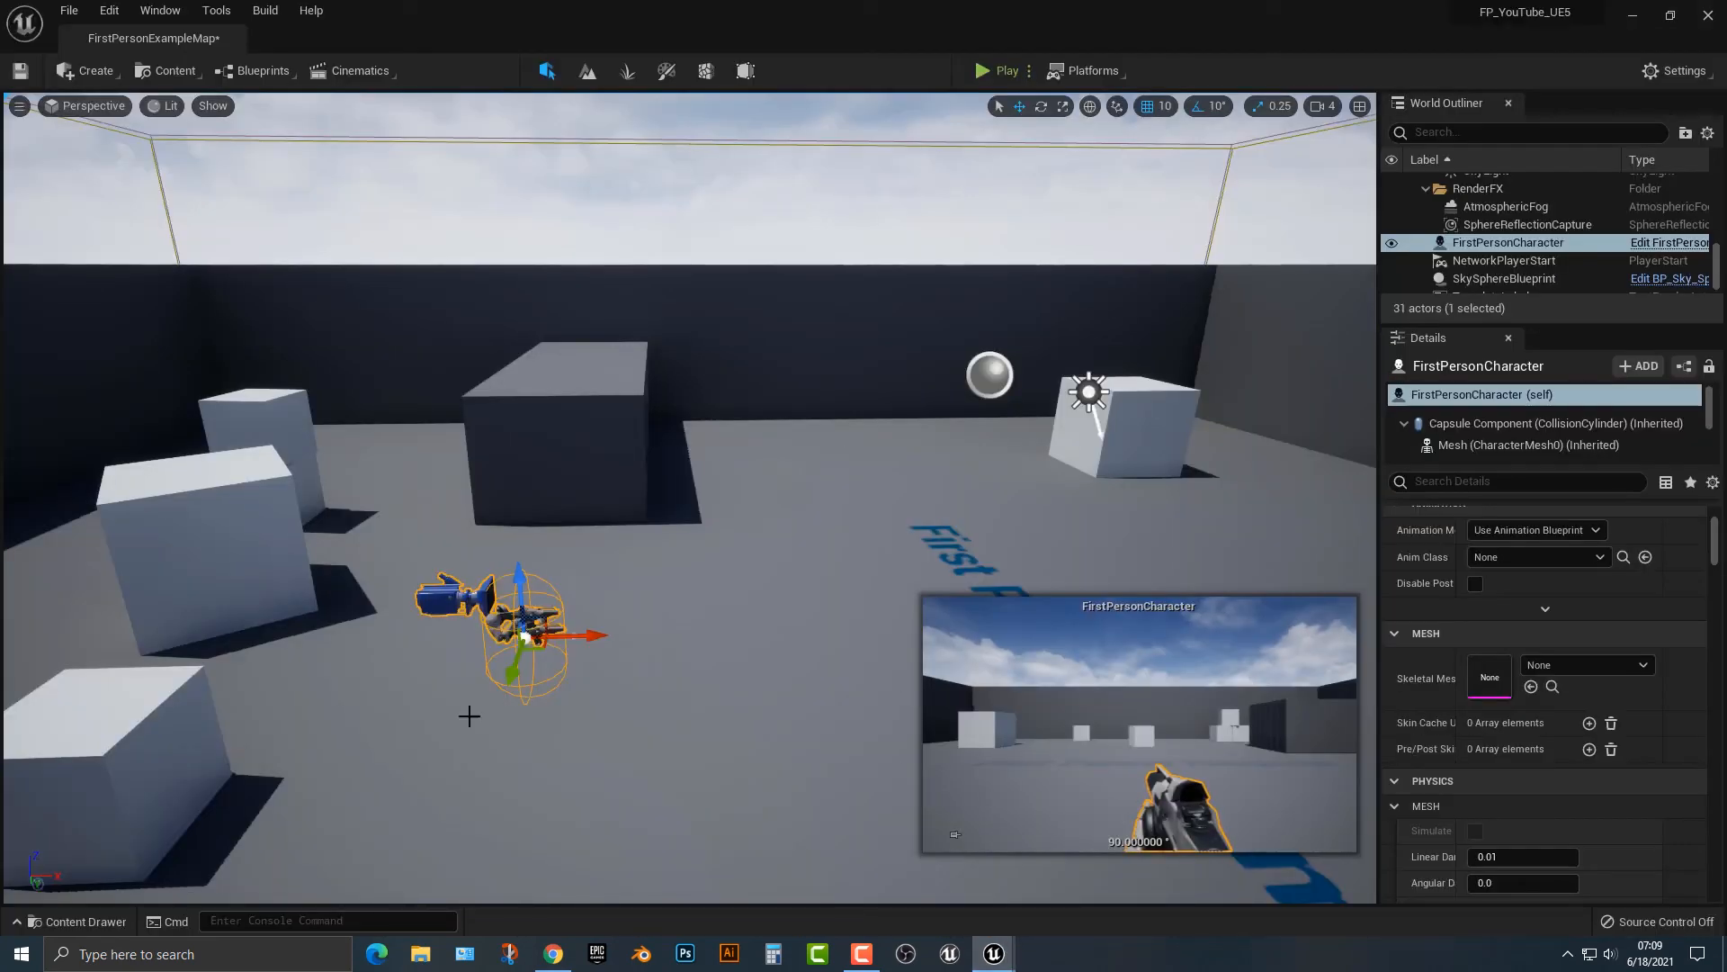
left_click(72, 921)
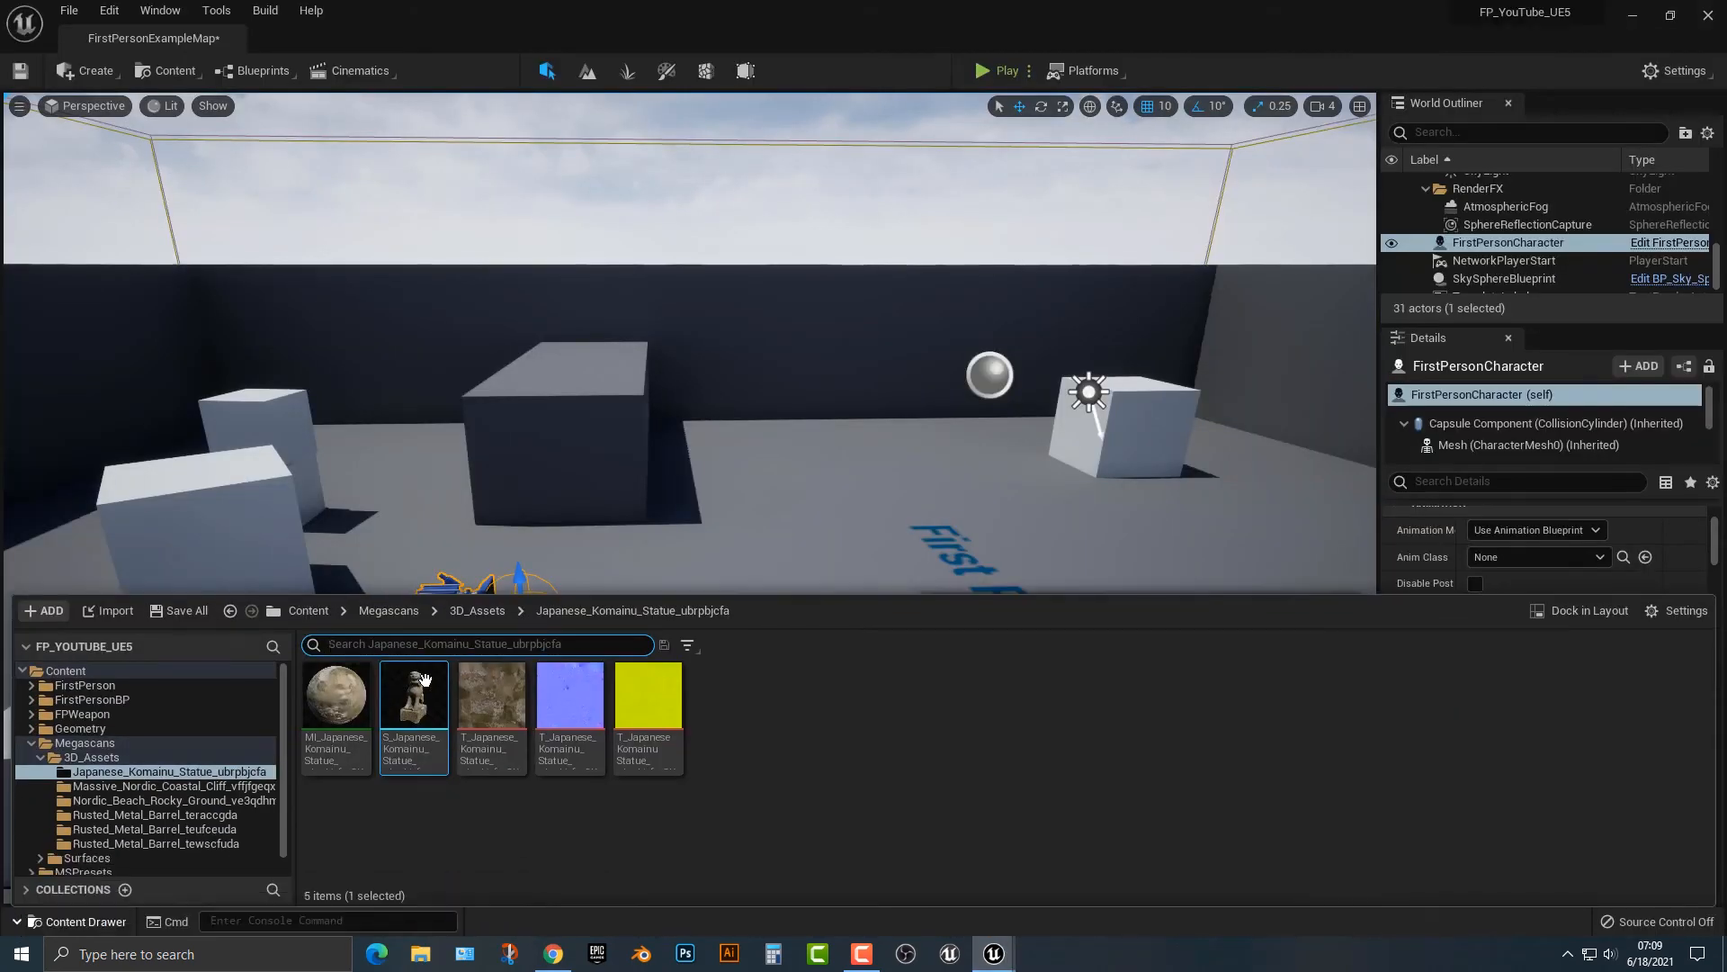
left_click(117, 744)
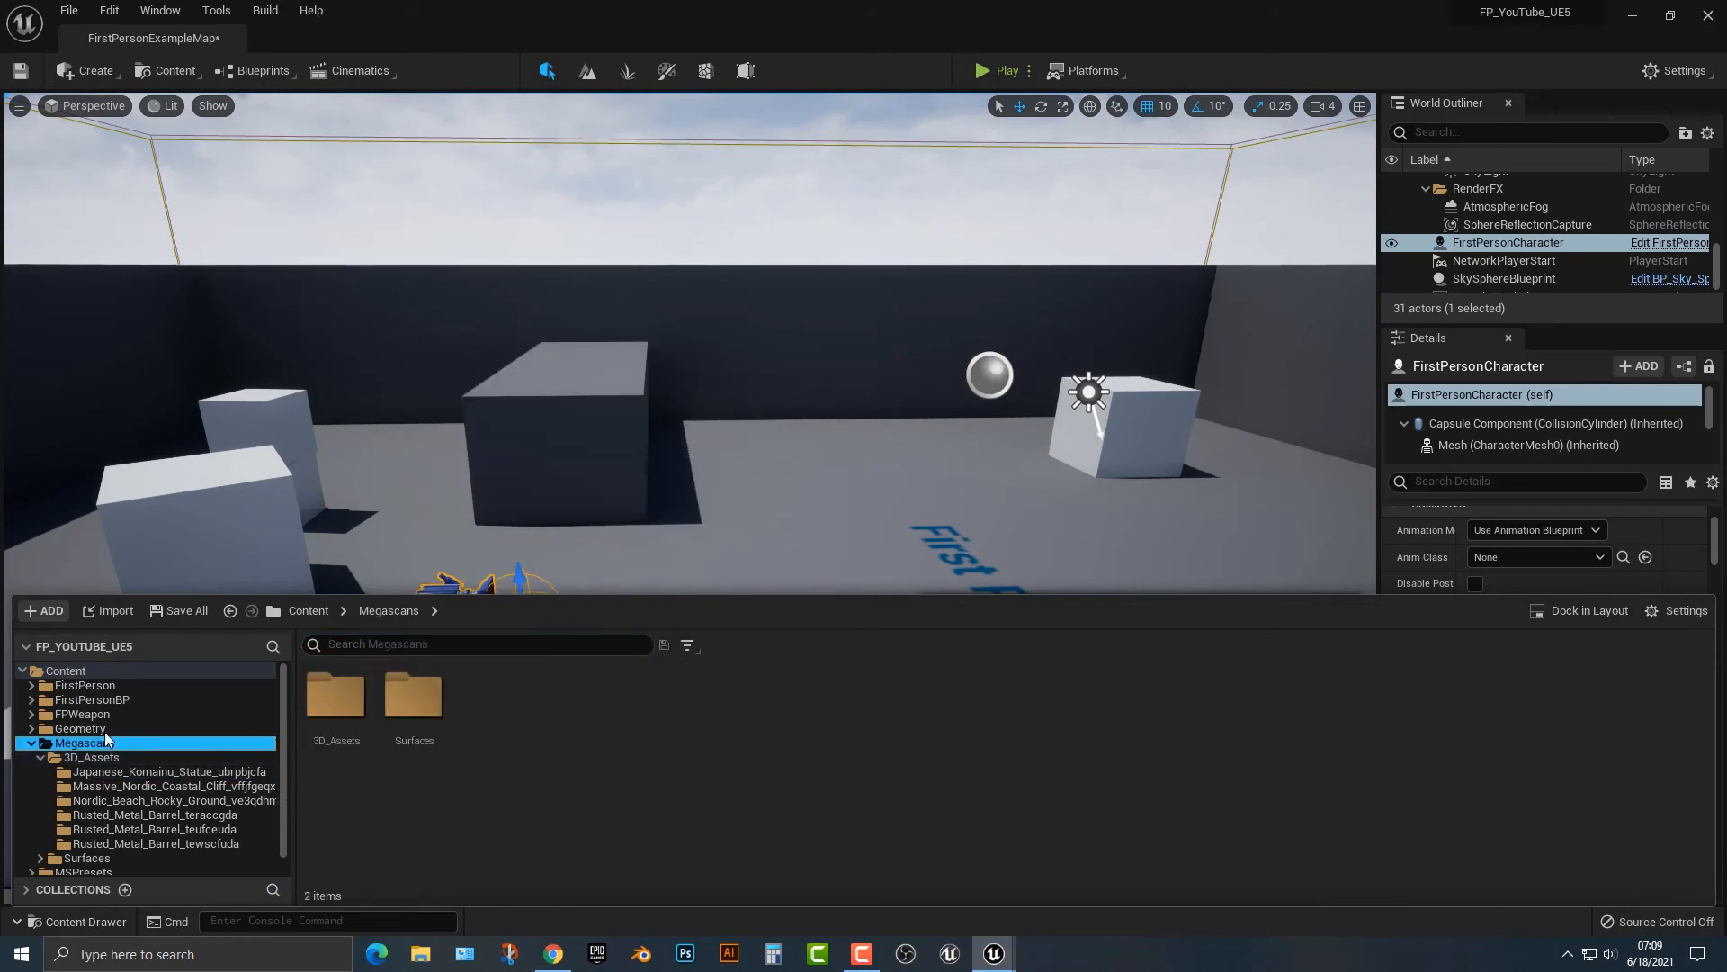
left_click(86, 672)
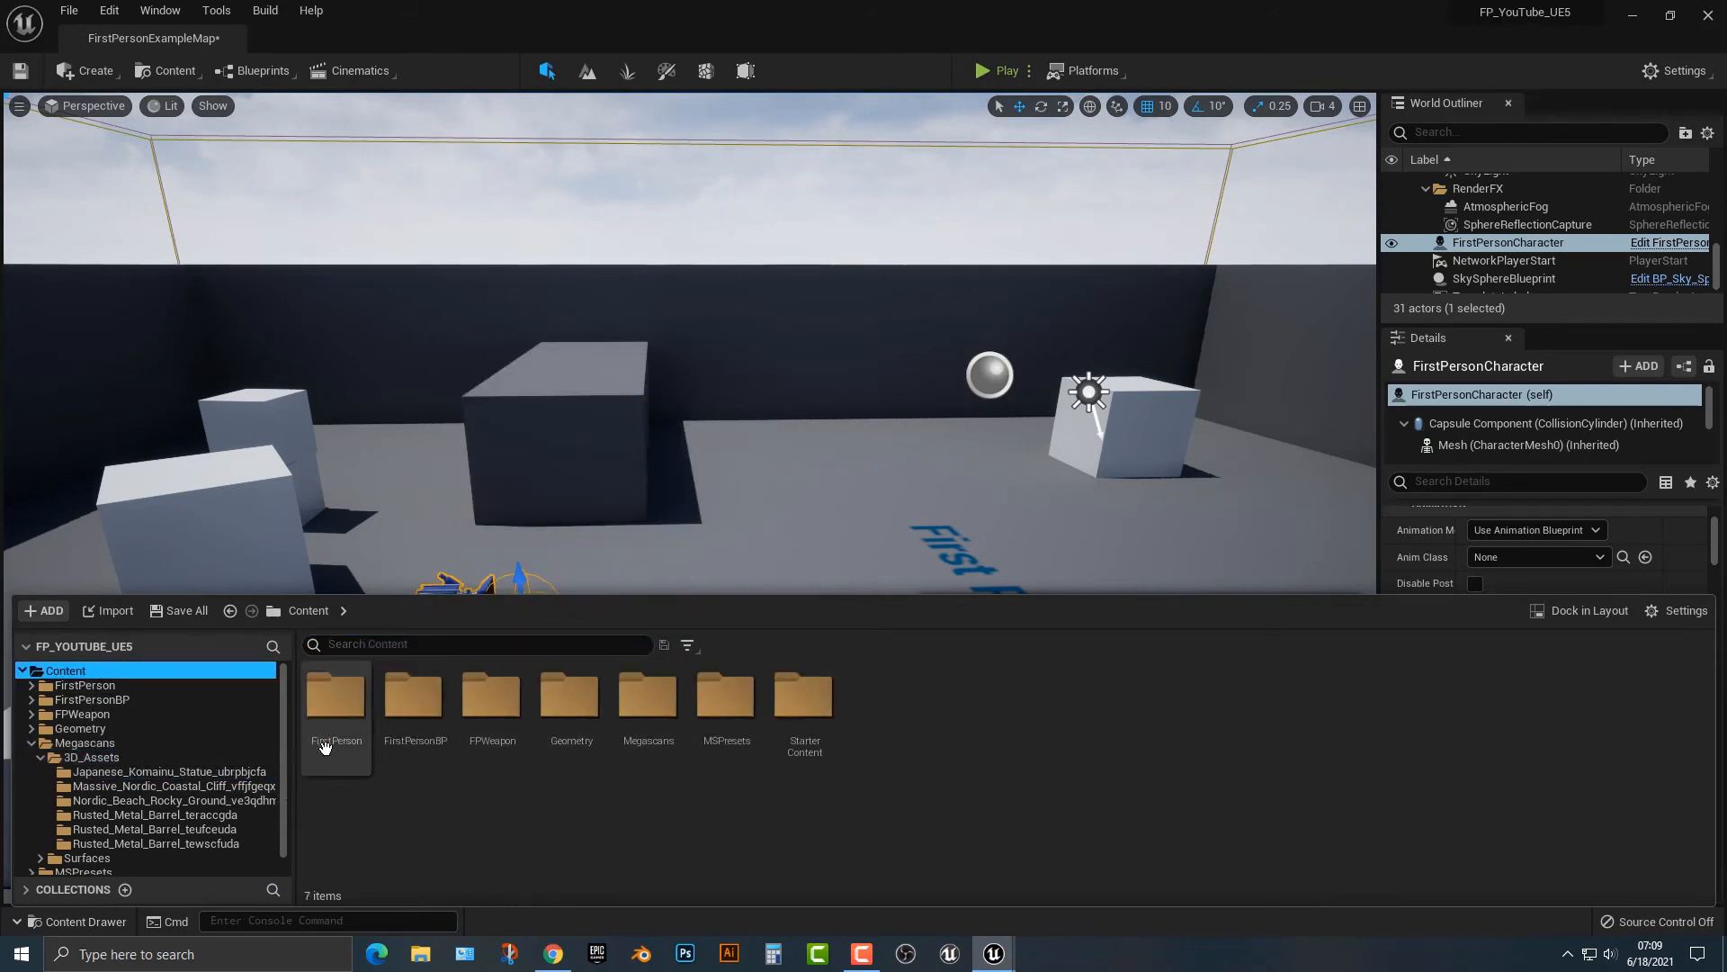
double_click(644, 696)
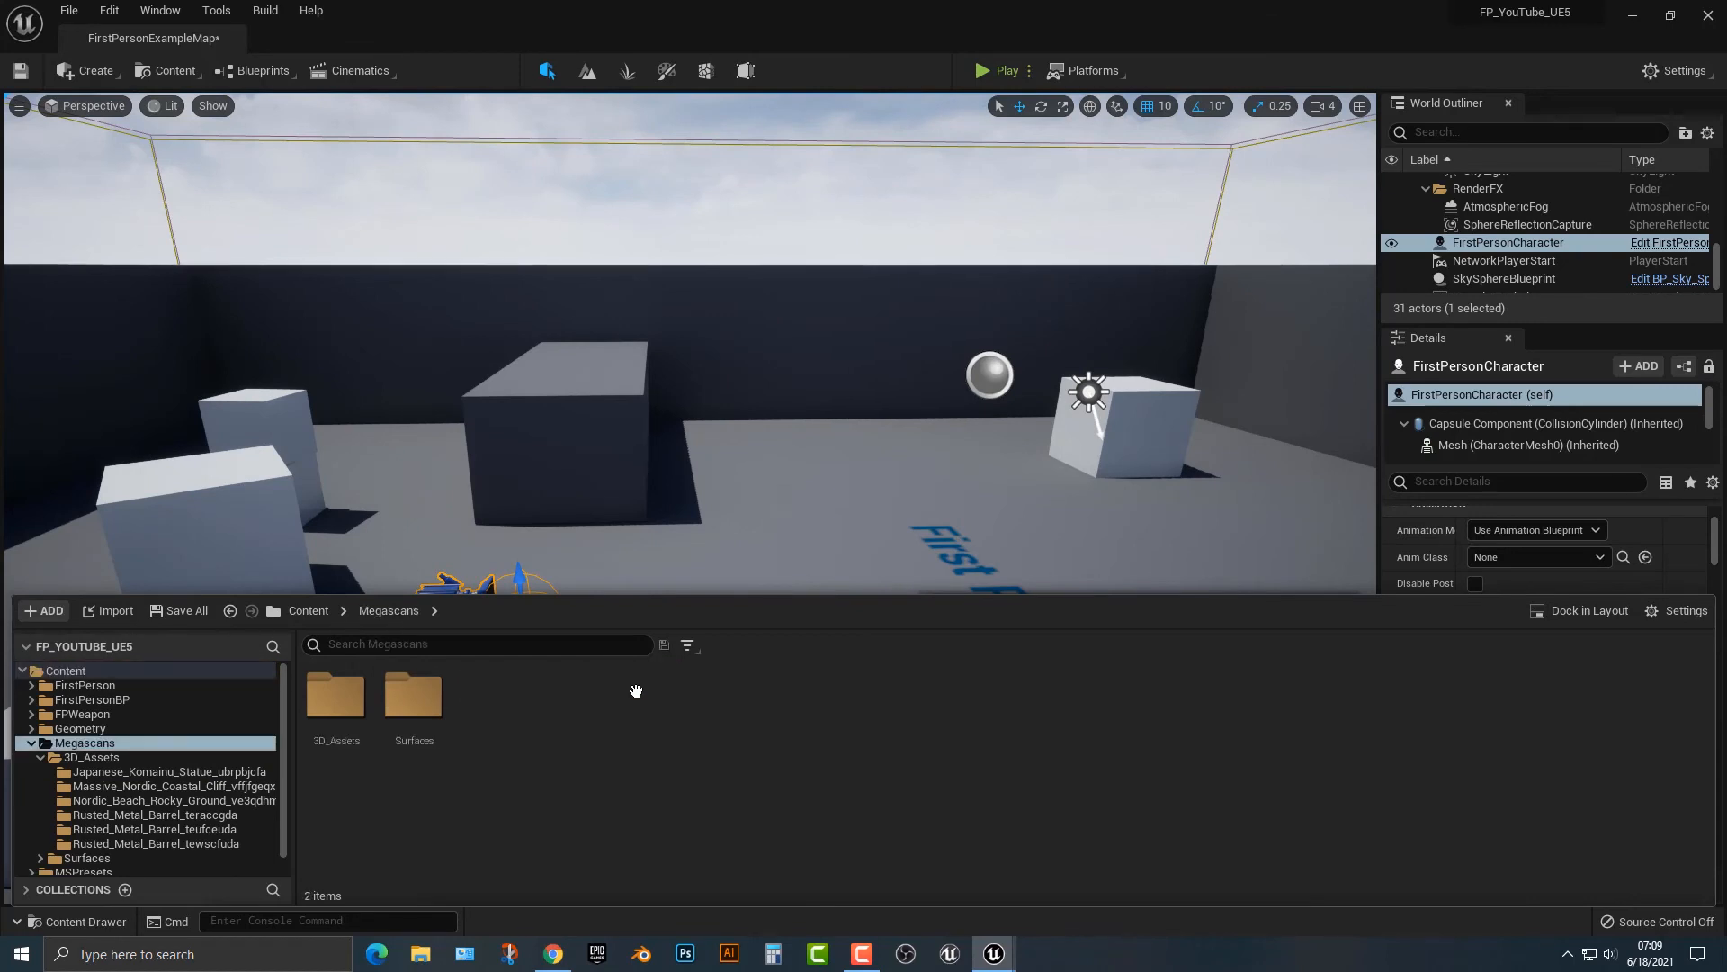
double_click(342, 701)
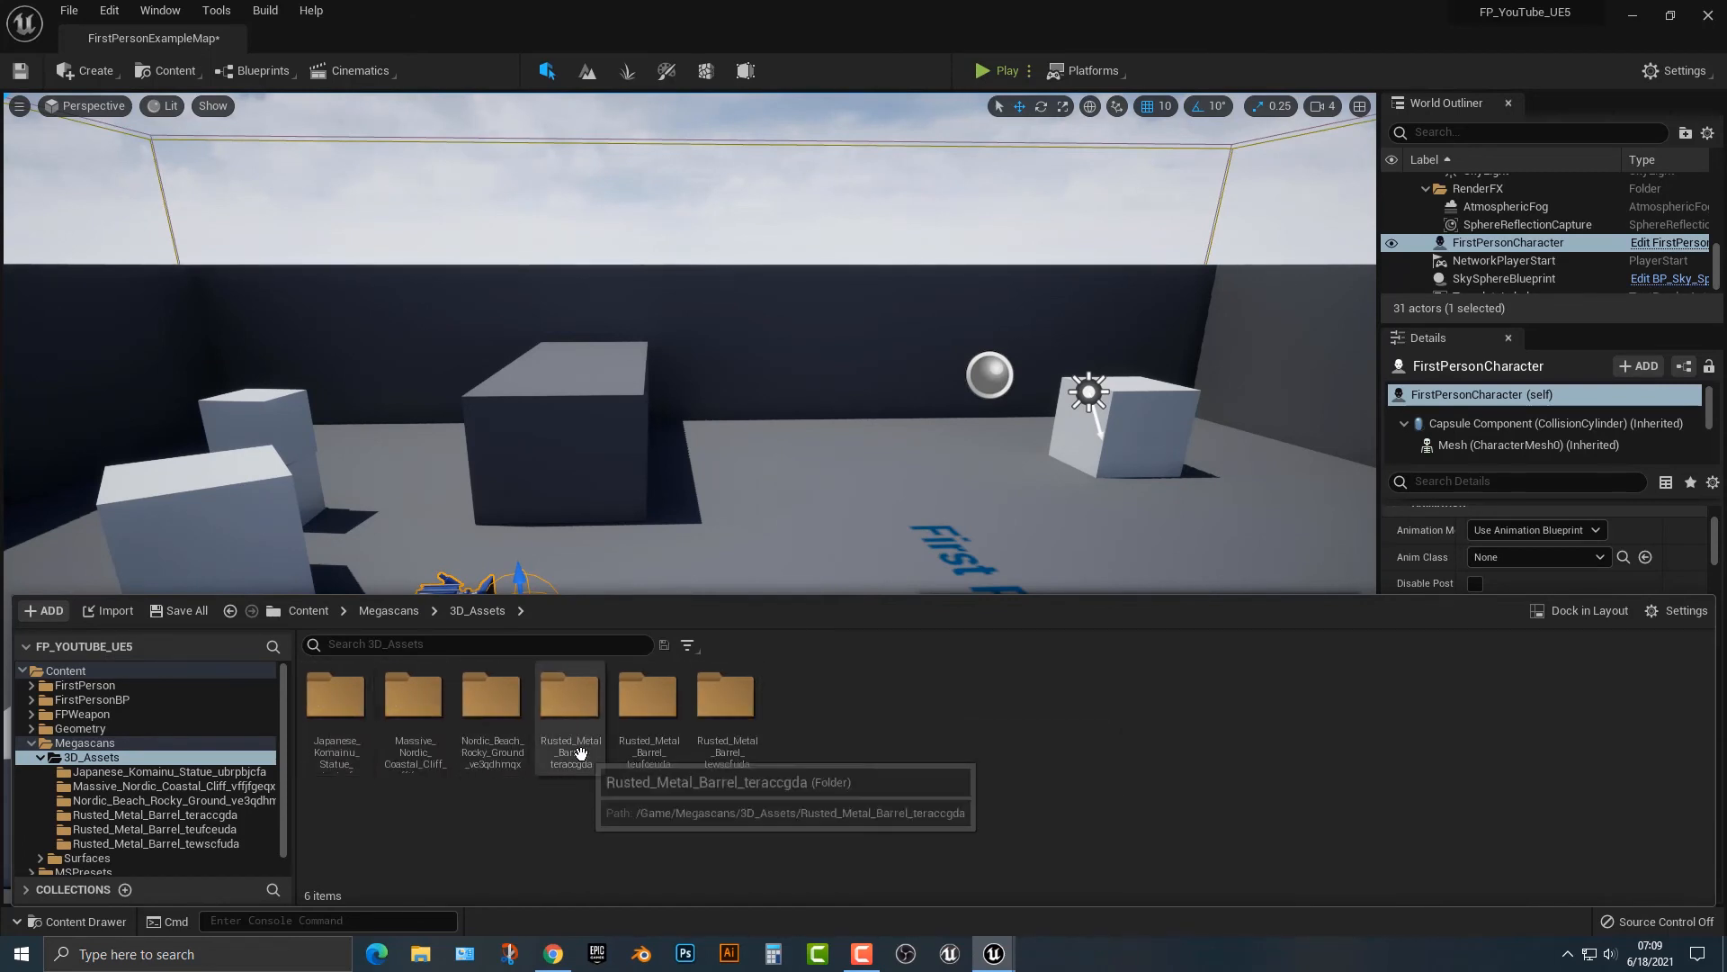
double_click(491, 705)
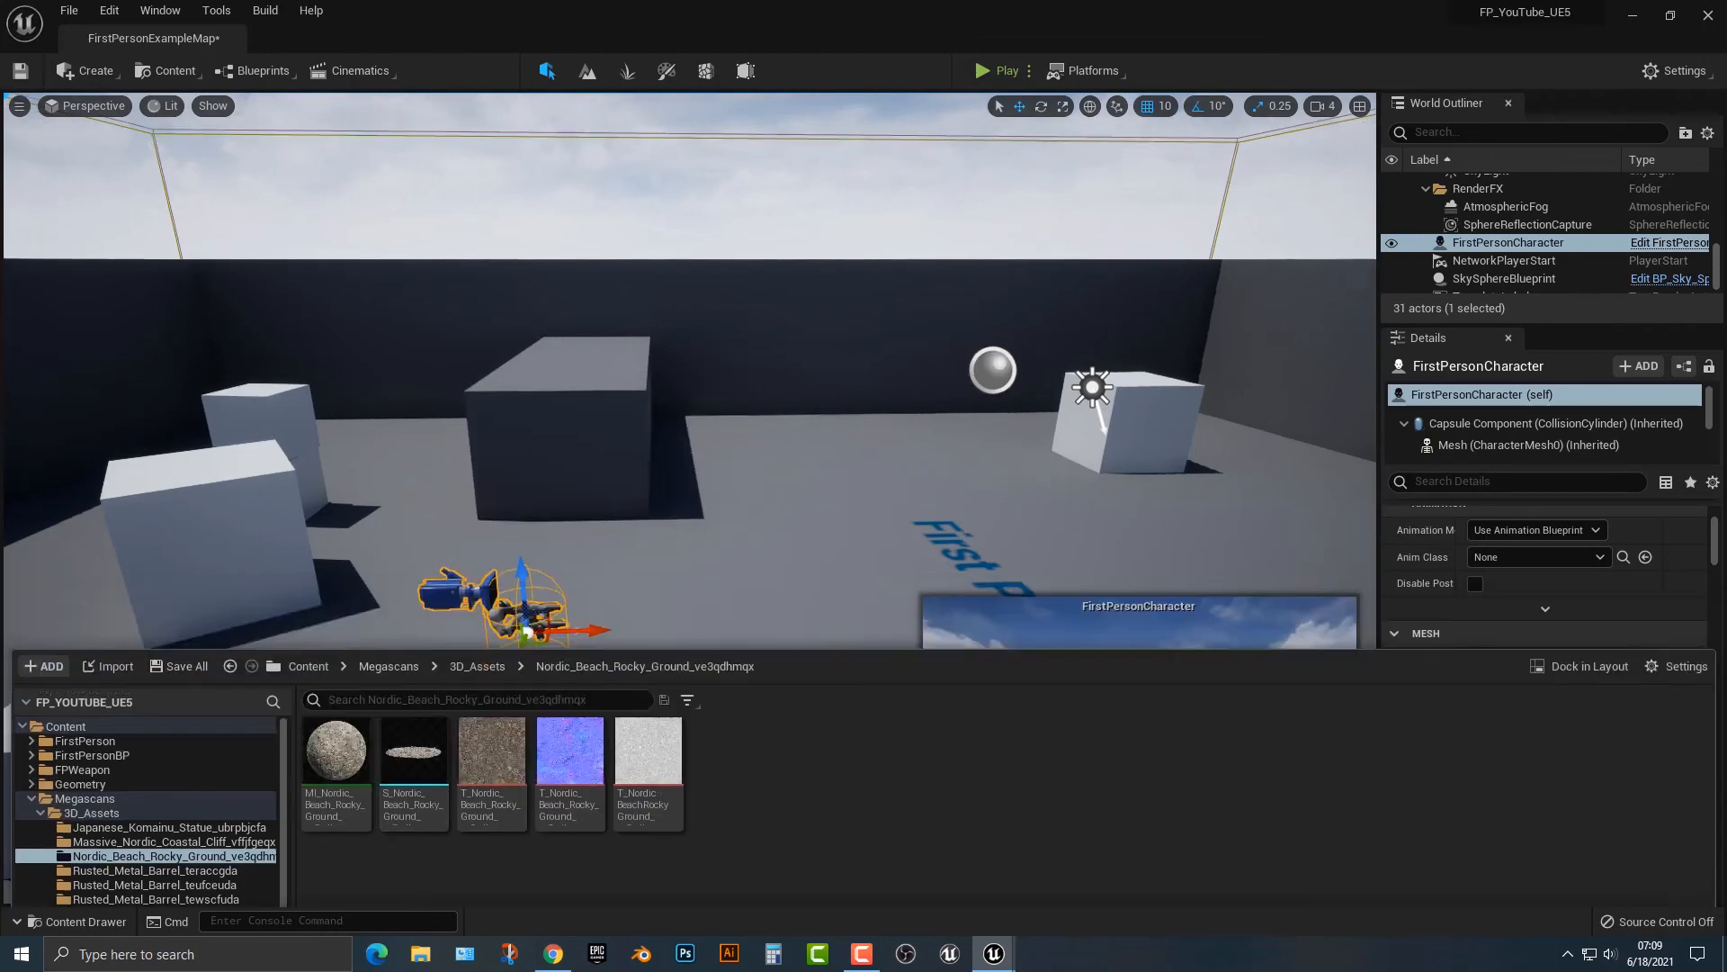
Place the Nordic Beach Rocky Ground static mesh on the floor over the First Person Template text
right_click_drag(683, 378, 784, 447)
left_click(849, 526)
right_click_drag(945, 521, 954, 524)
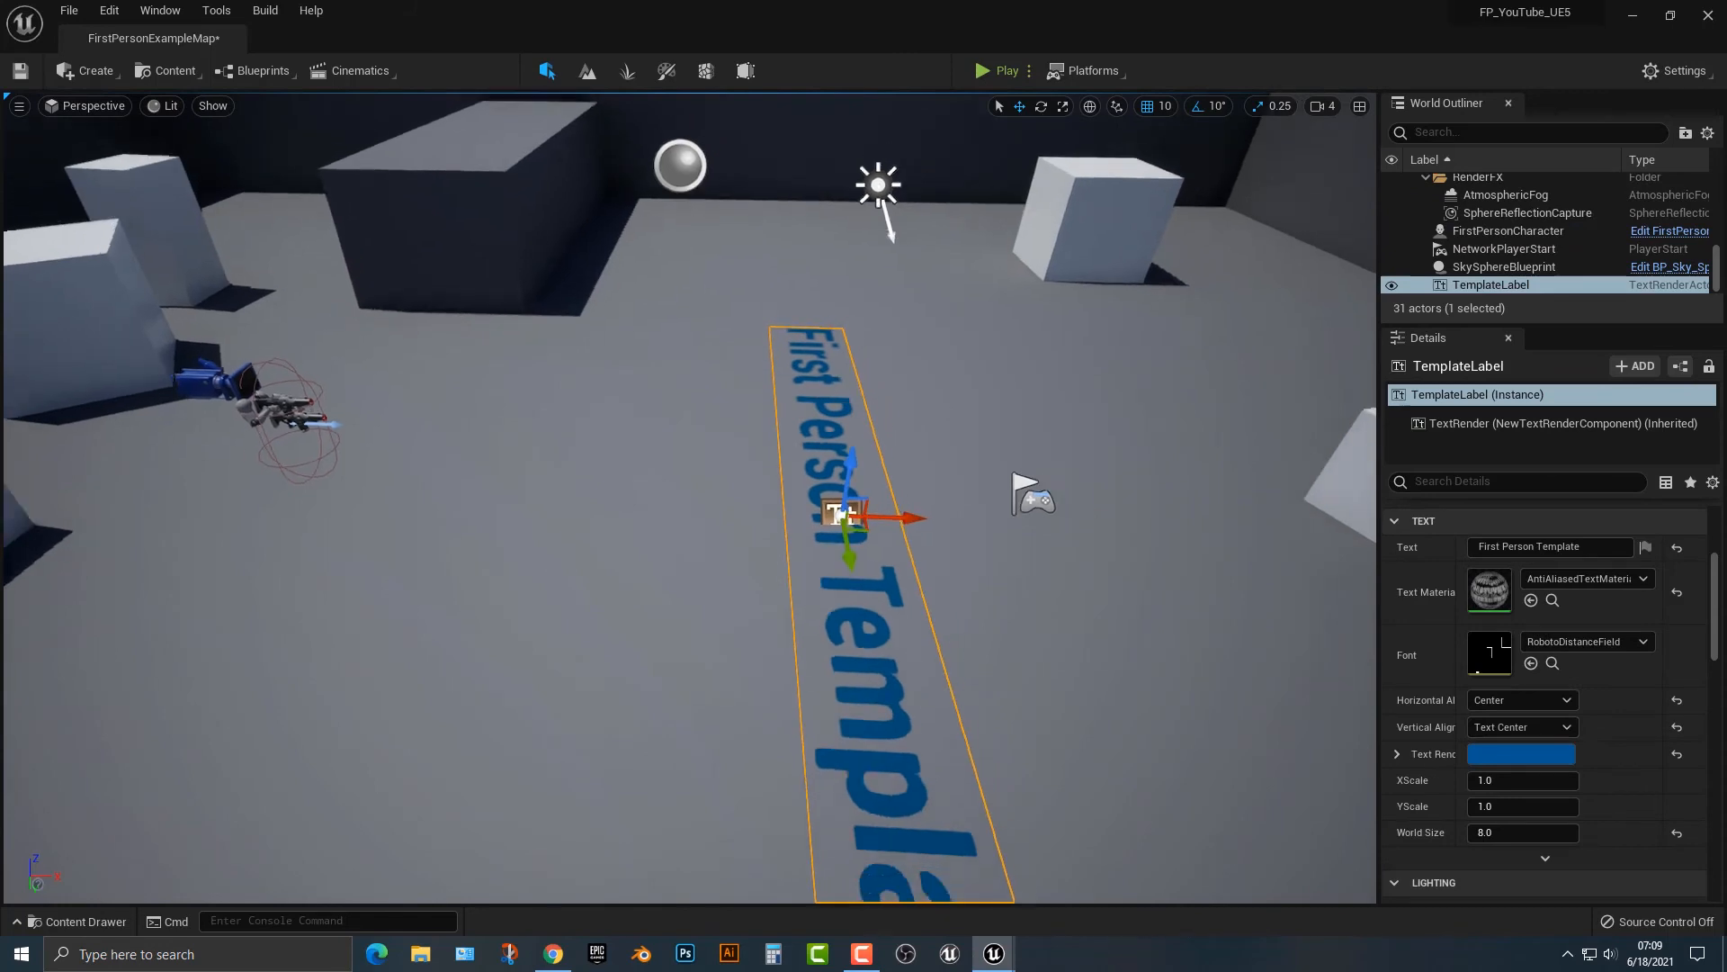
key("s")
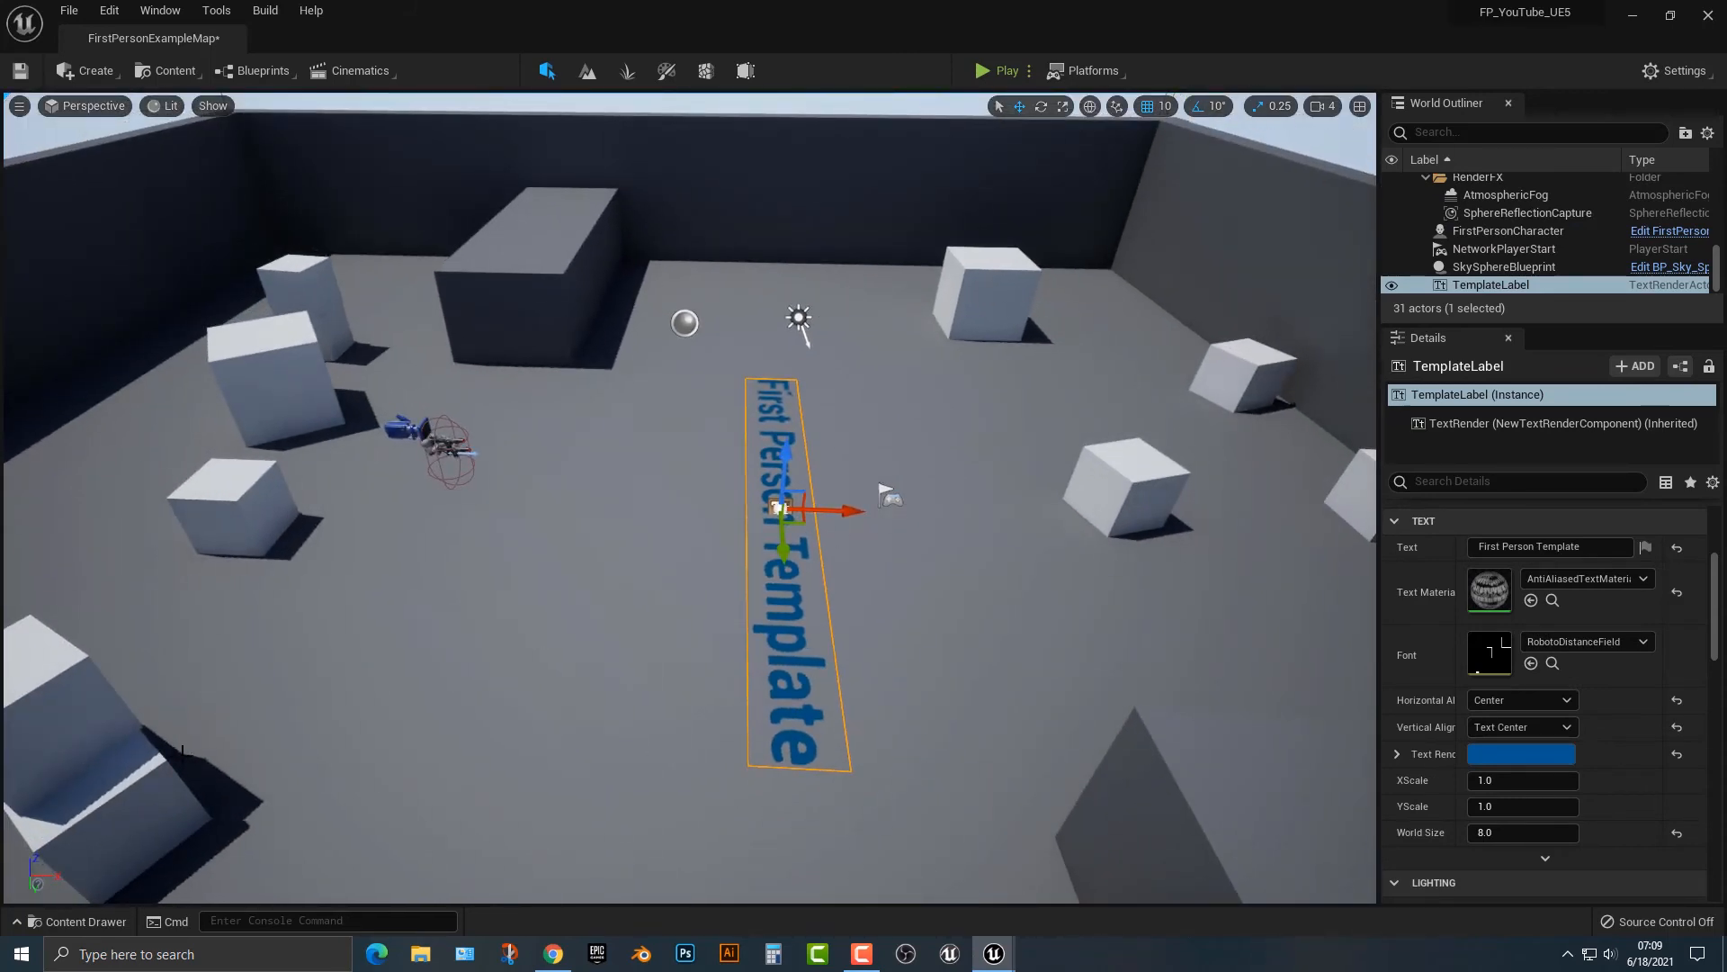
left_click(79, 921)
left_click_drag(409, 698, 734, 481)
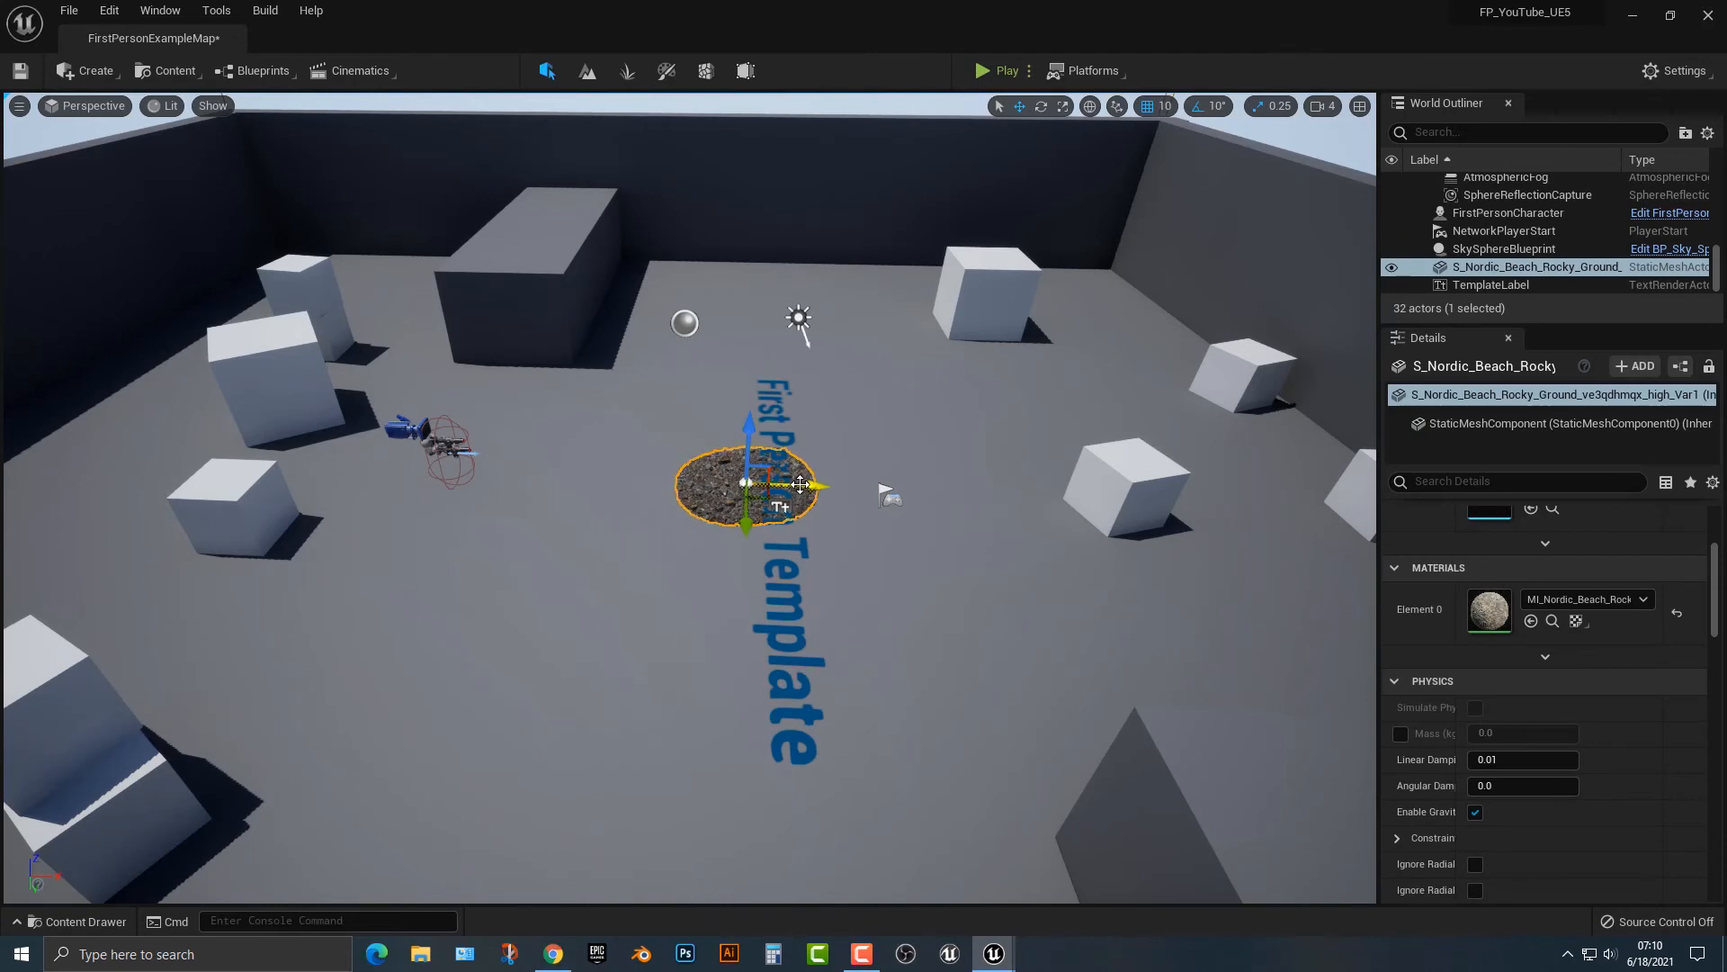
Scale the rocky ground mesh up uniformly to cover much of the floor, then shift it sideways and sink it slightly into the floor
key("e")
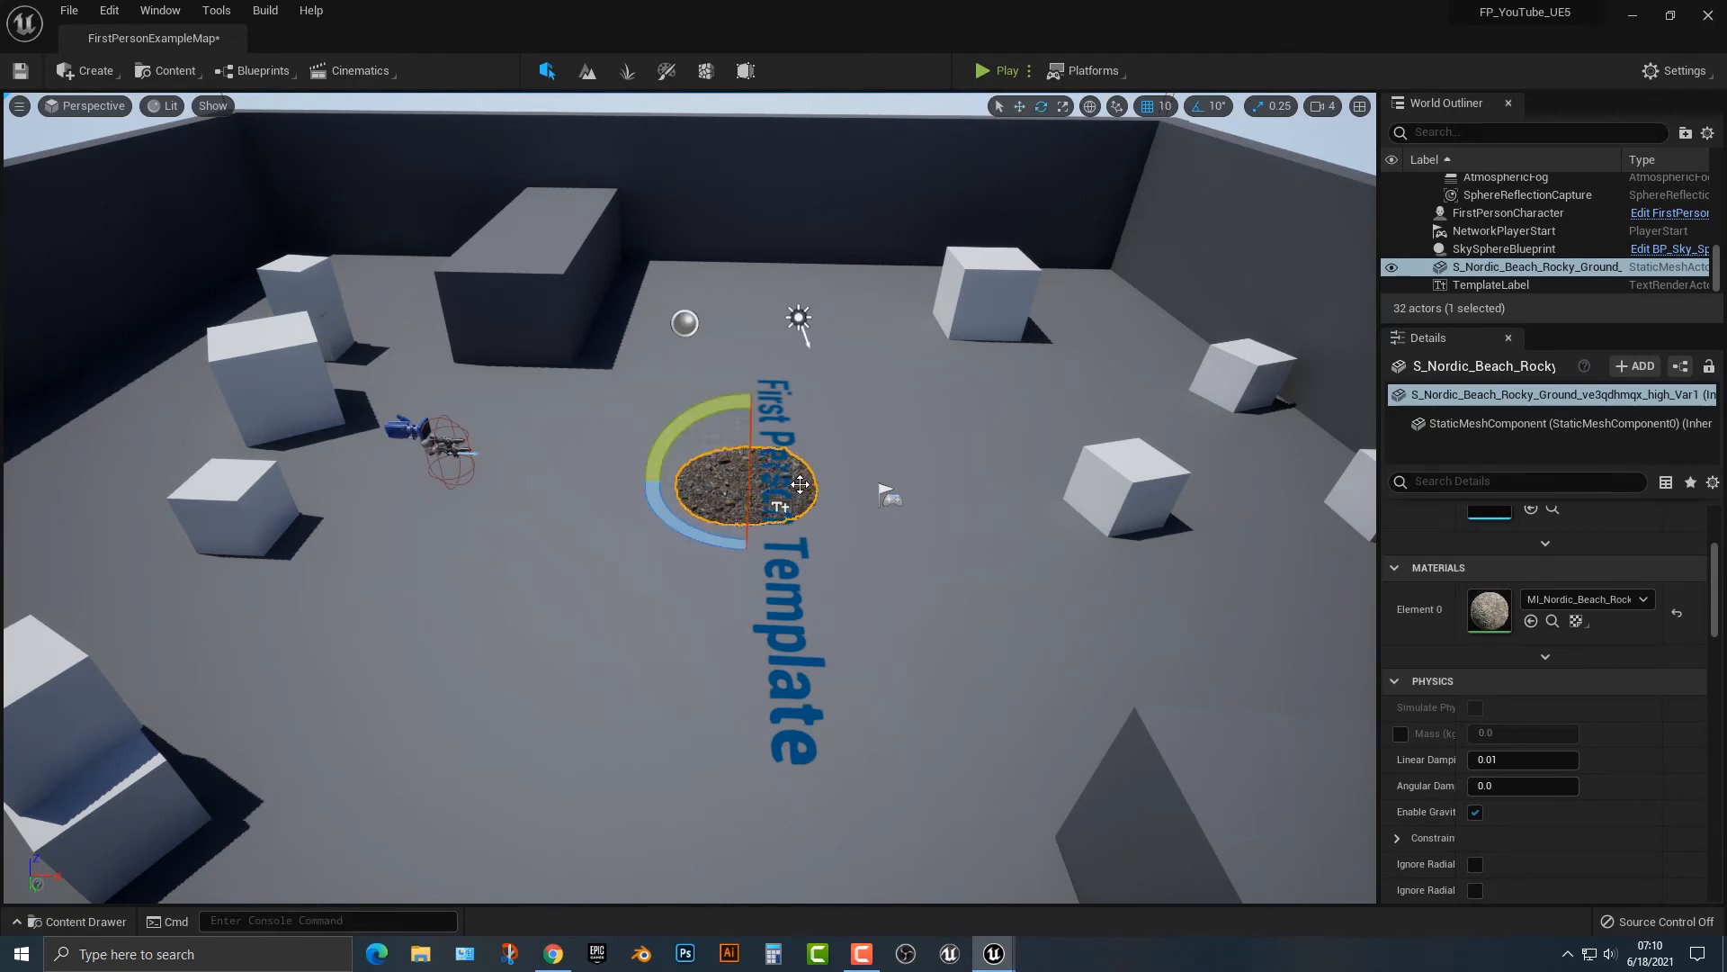
key("r")
mouse_move(748, 479)
left_mouse_down()
mouse_move(919, 394)
mouse_move(887, 492)
mouse_move(774, 472)
left_mouse_up()
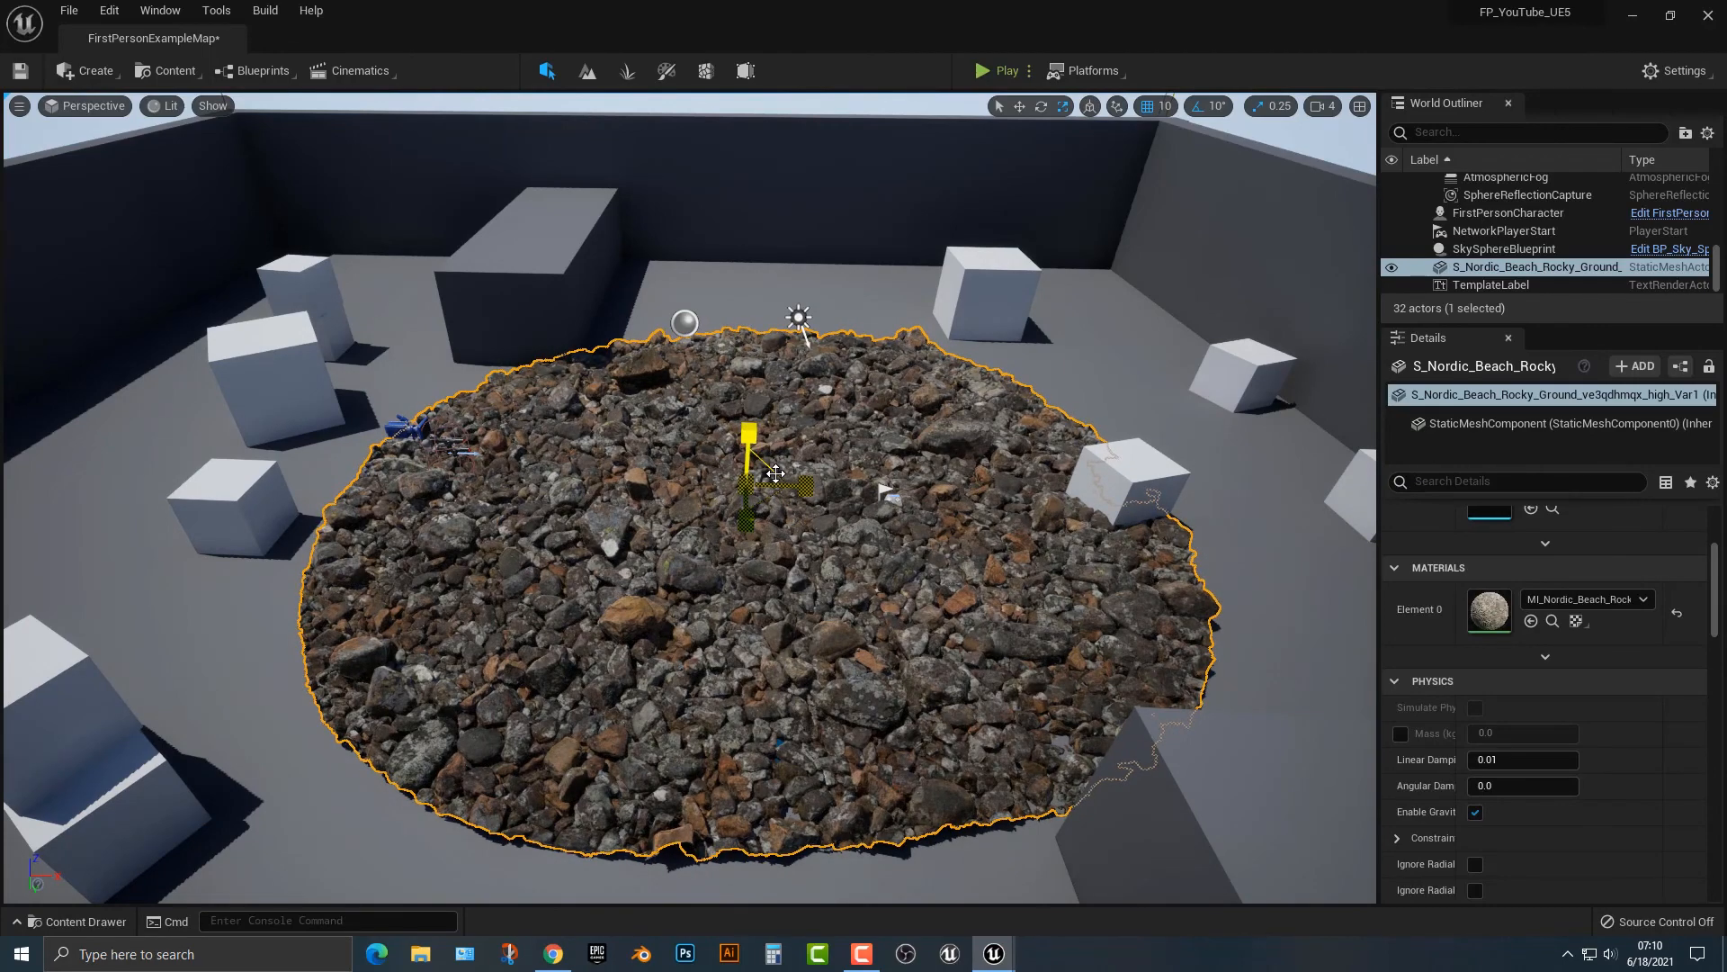
left_click_drag(809, 485, 940, 469)
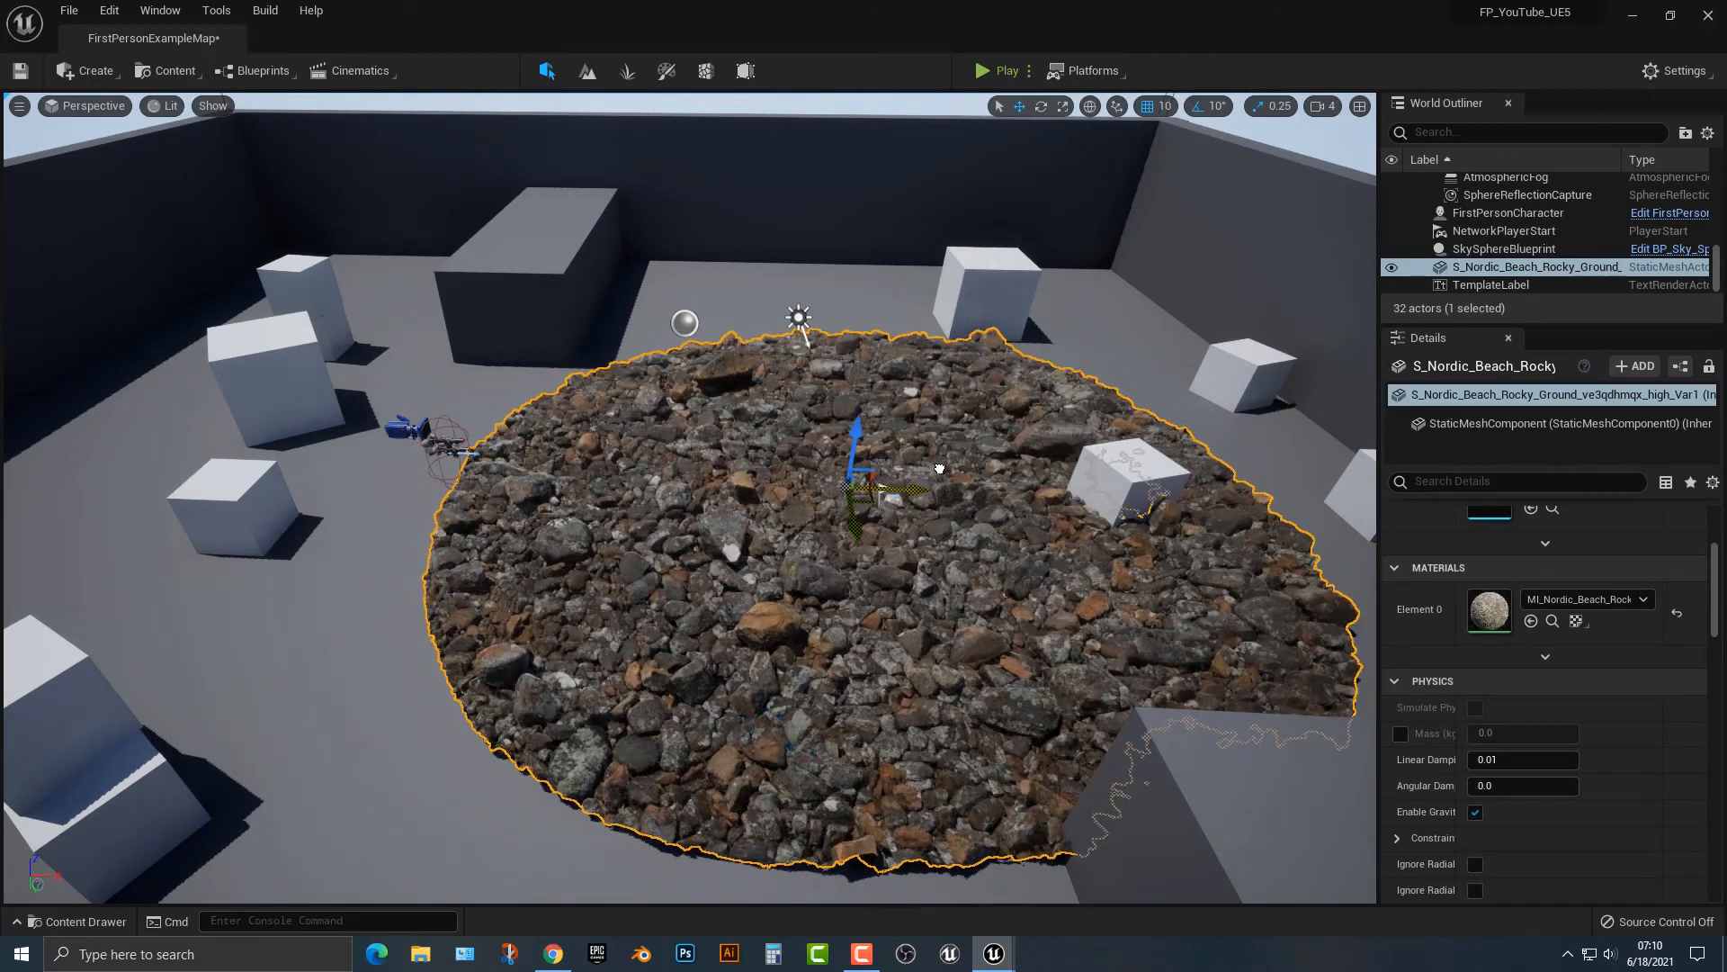
left_click_drag(855, 431, 859, 442)
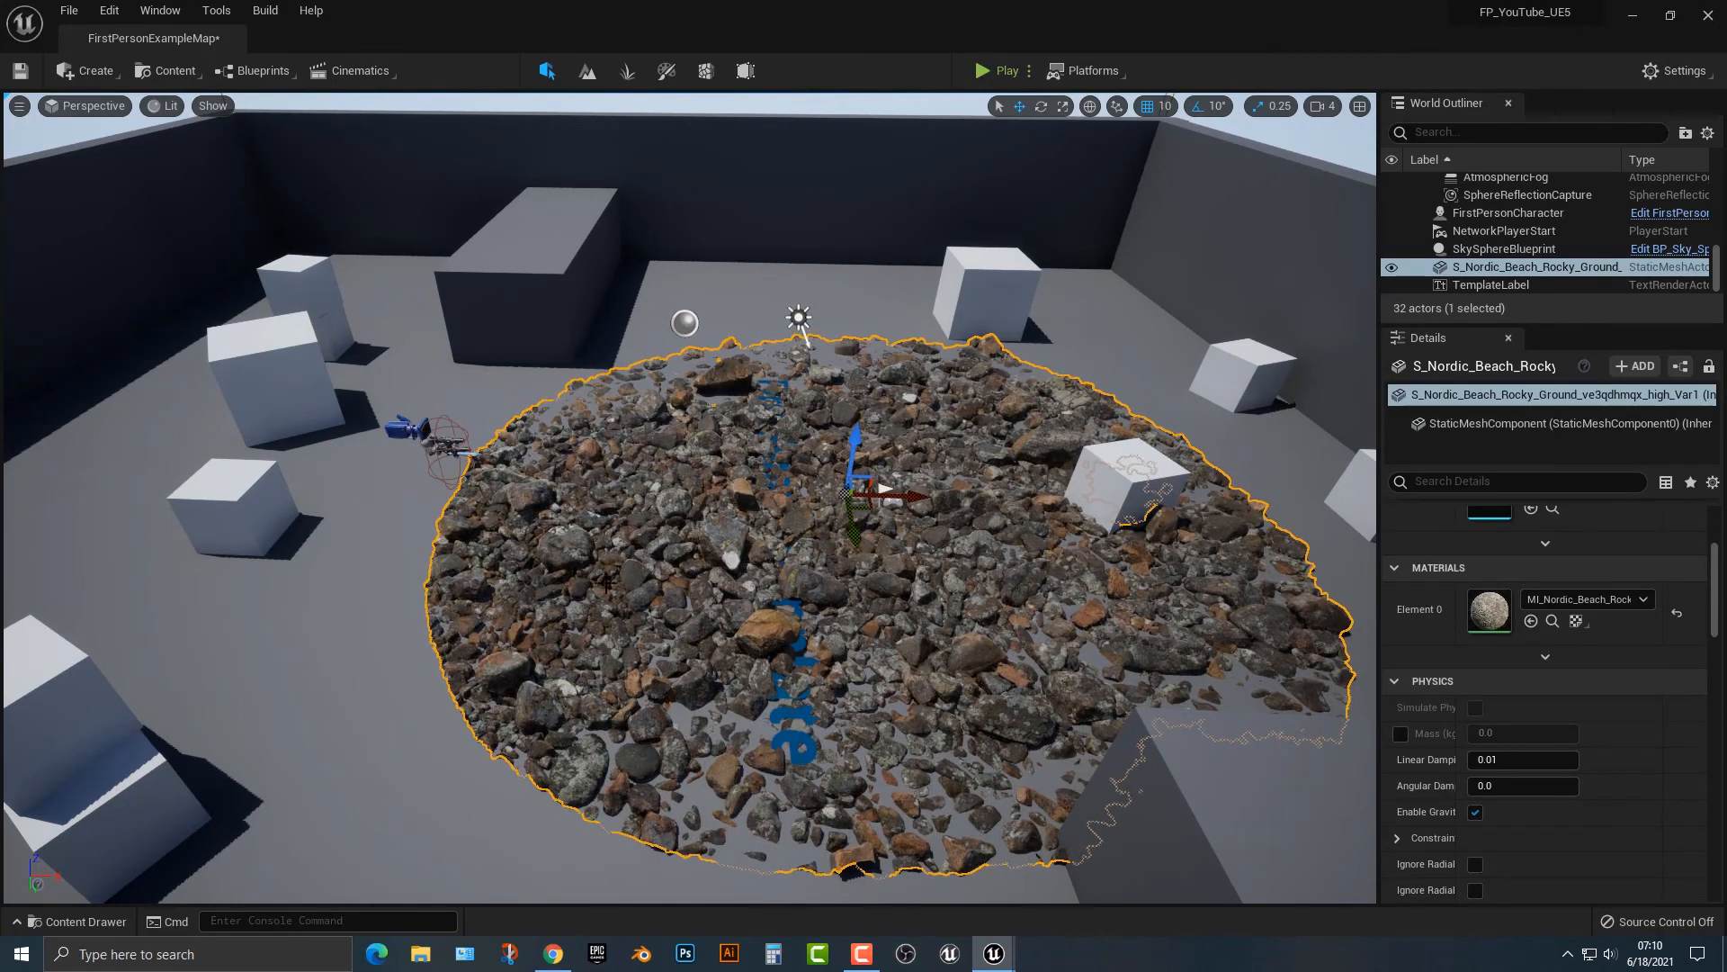
Play-test the level by walking across the rocky ground, end the session and examine the whole mesh from above
left_click(995, 71)
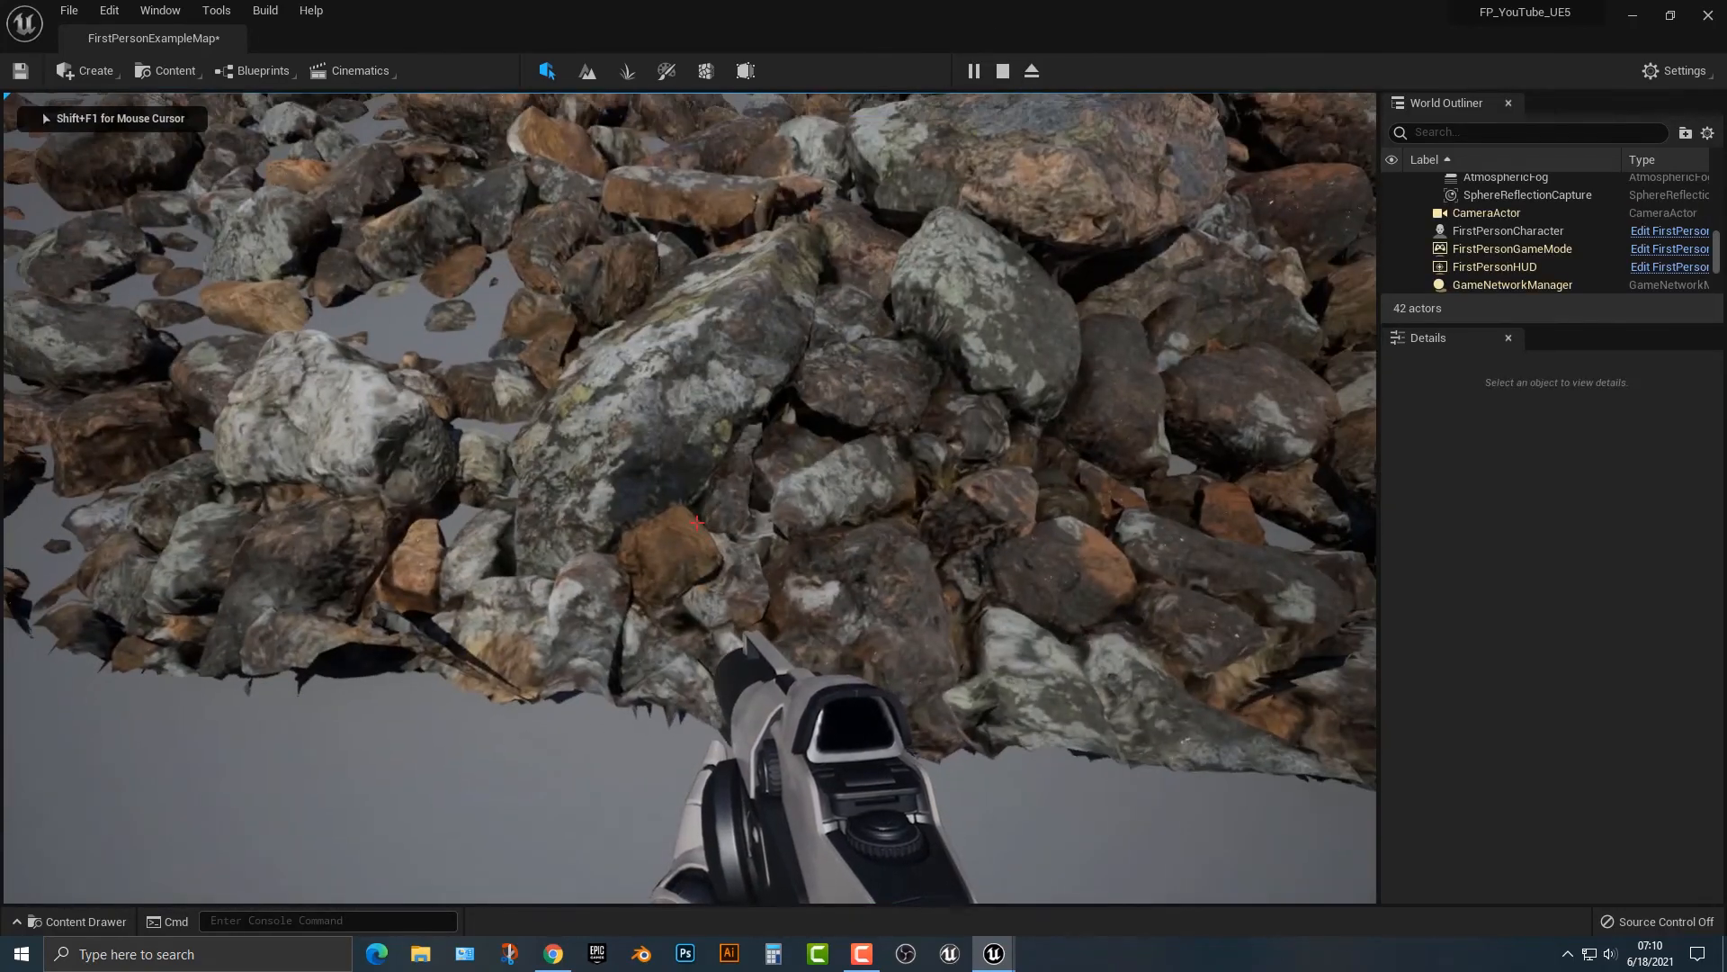
key("w")
key("w")
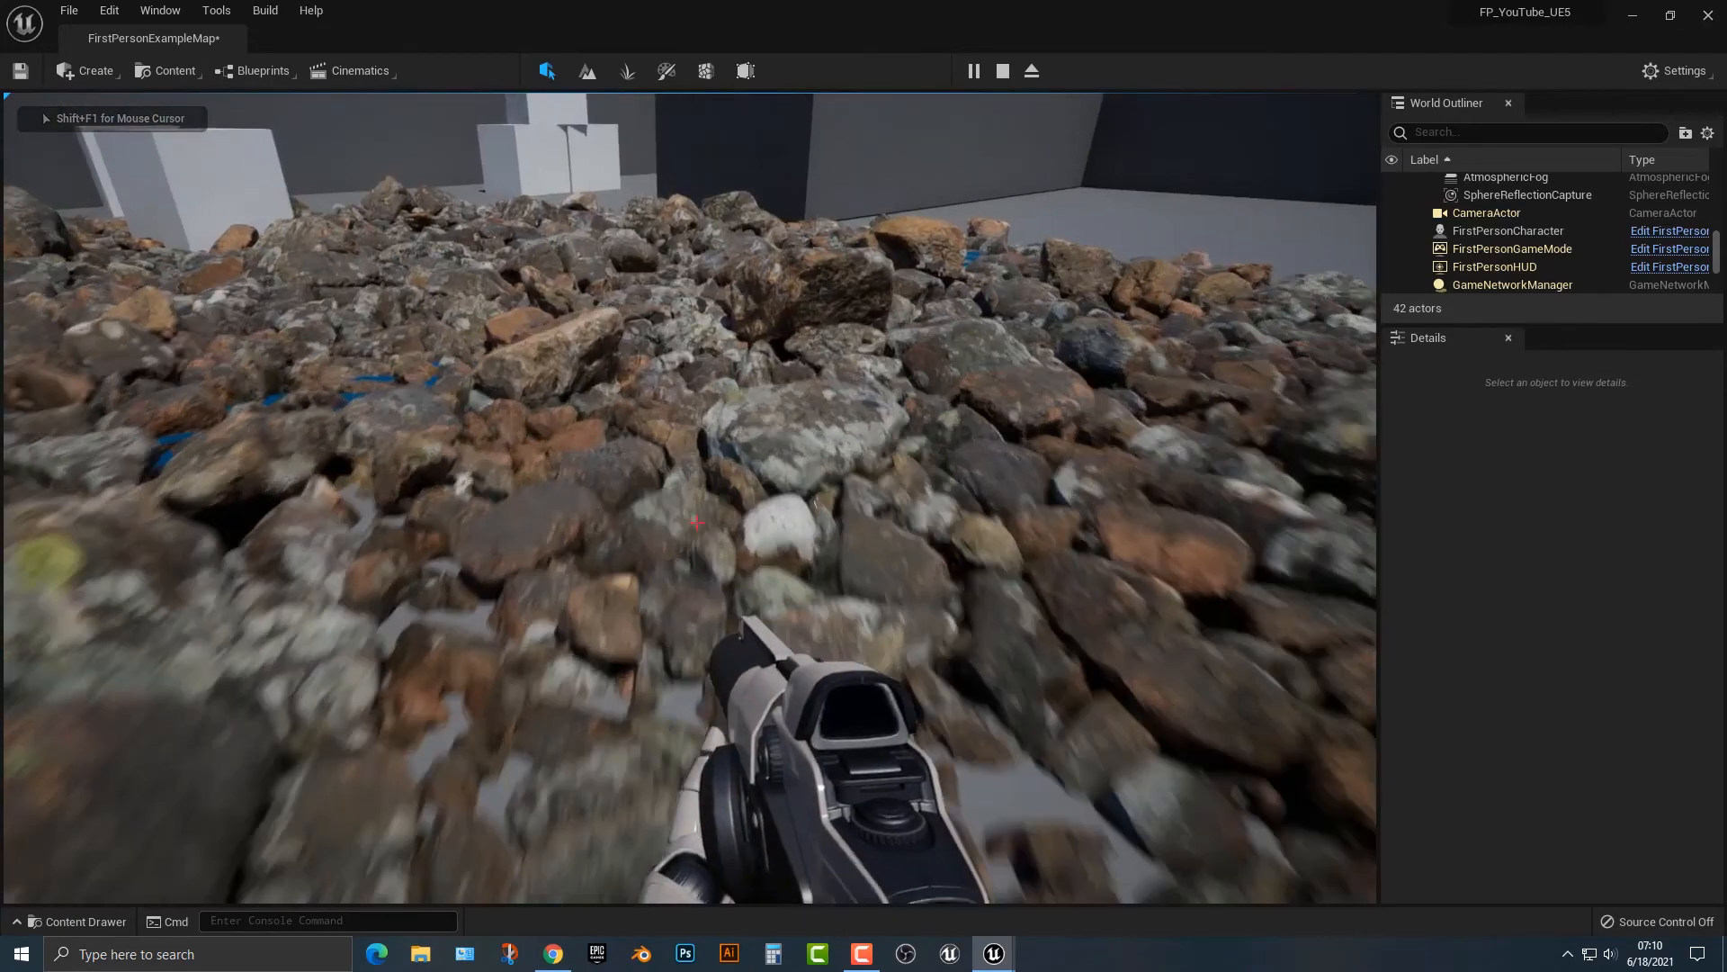
key("w")
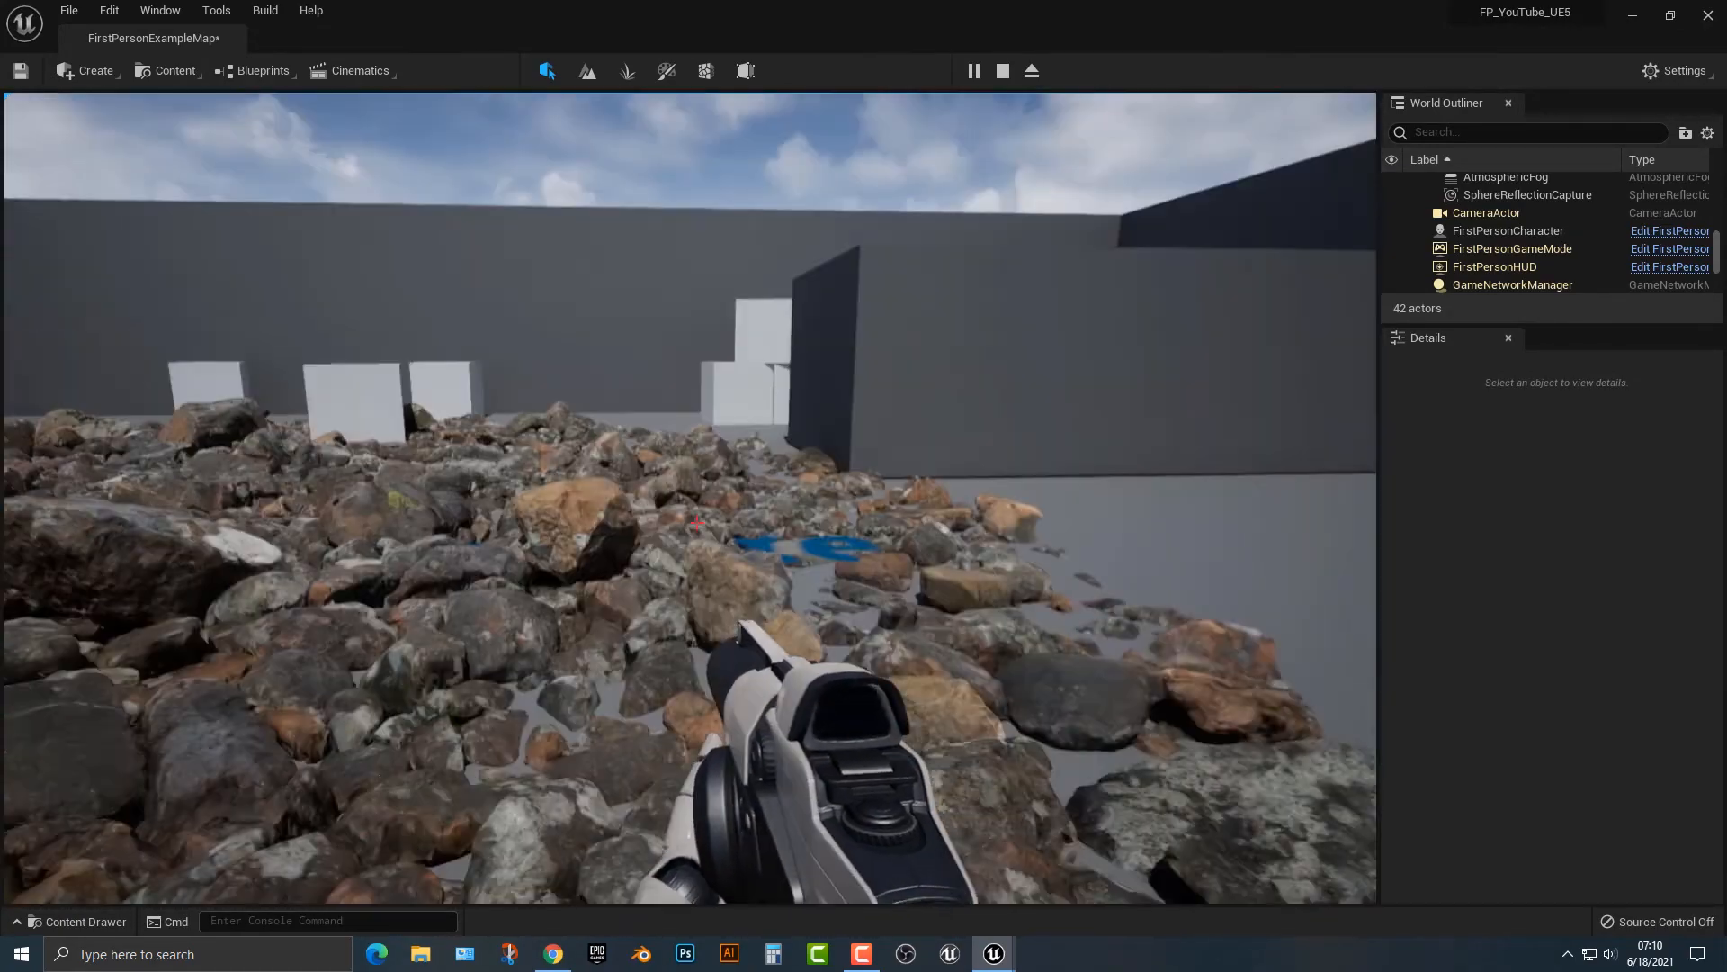
key("s")
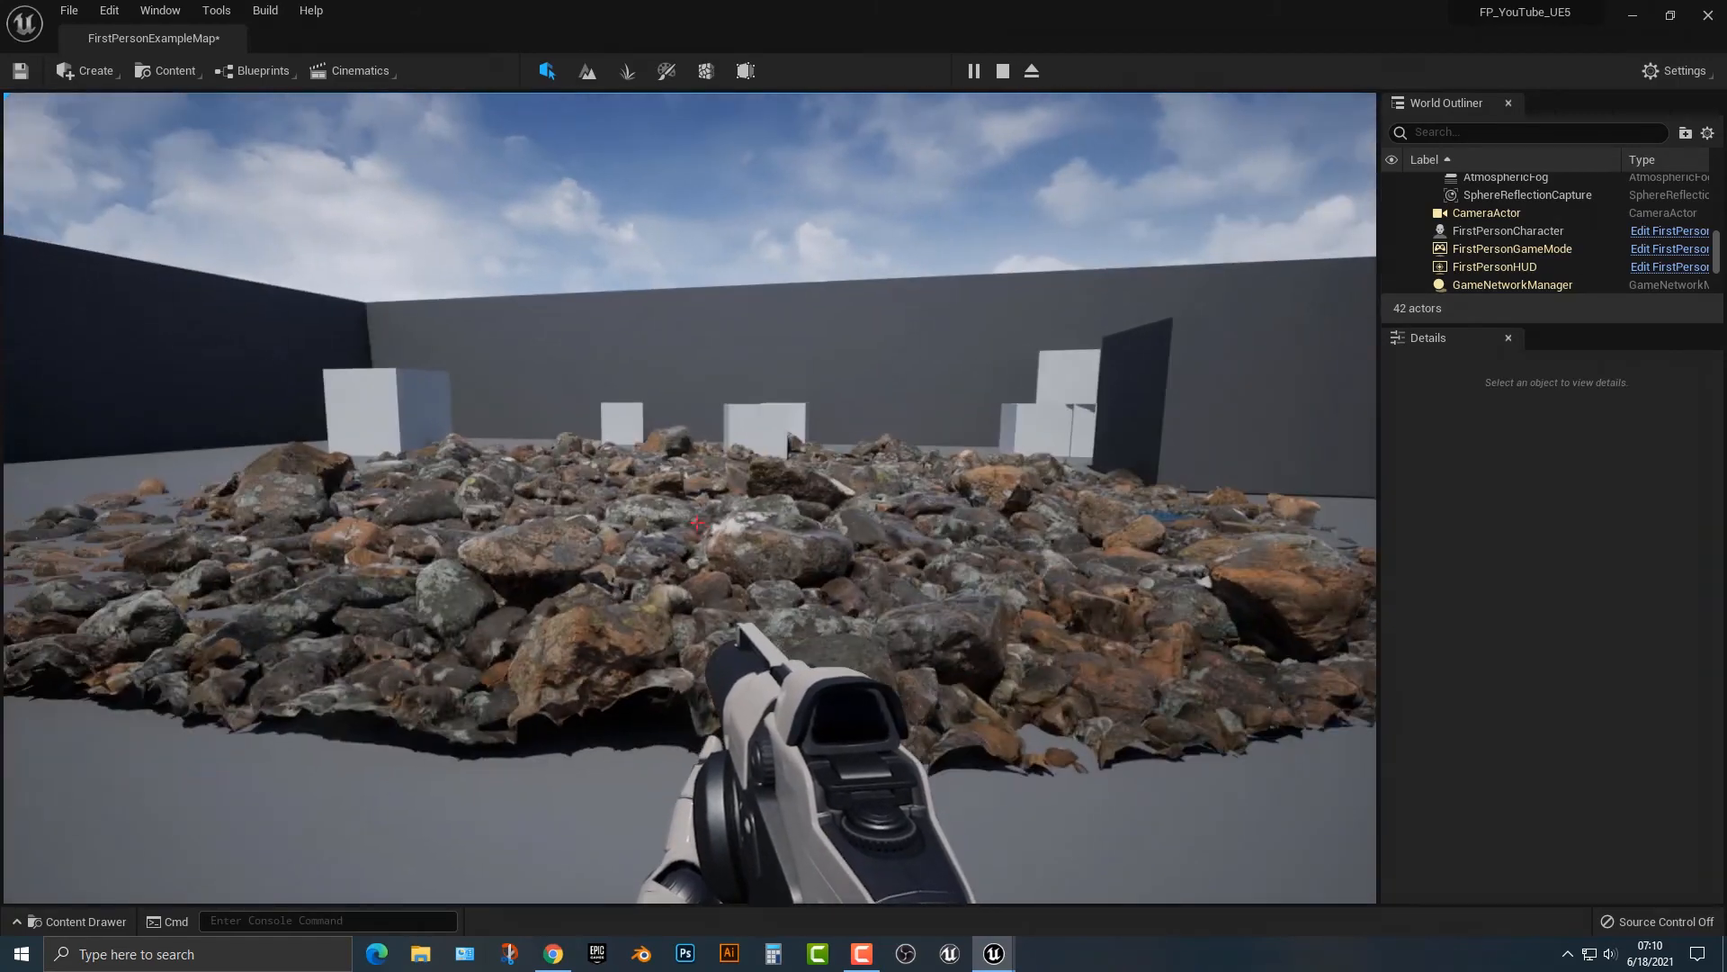
key("Escape")
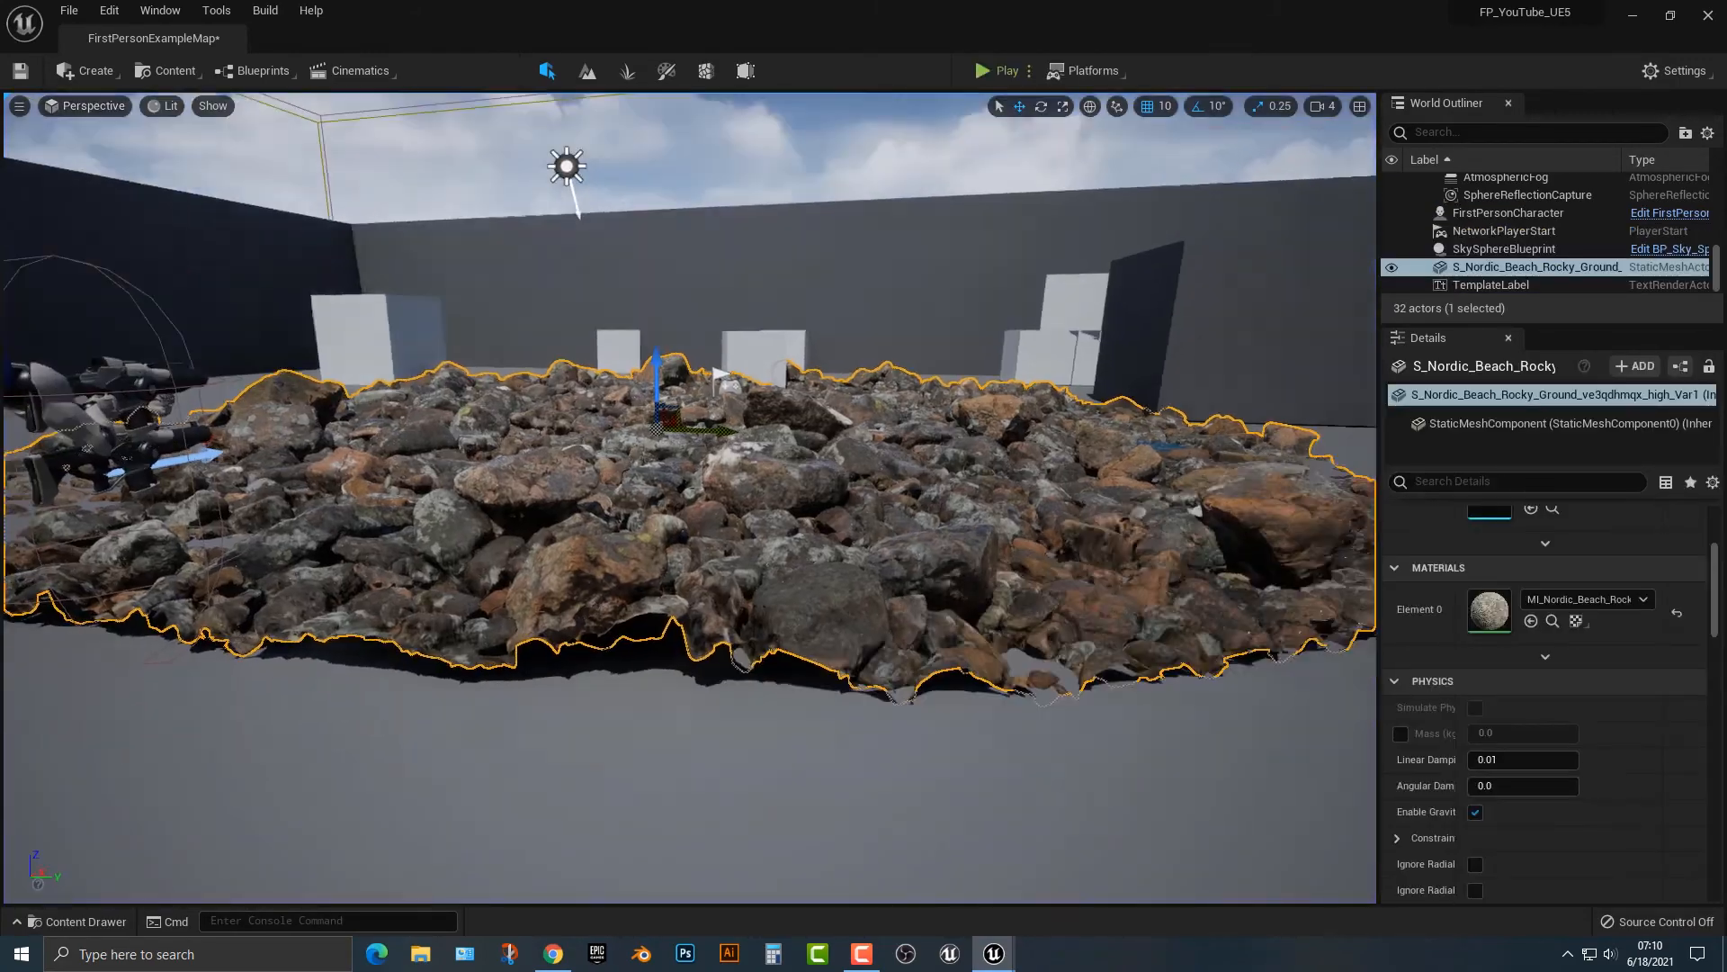
key("w")
right_click_drag(689, 498, 707, 540)
key("s")
key("s")
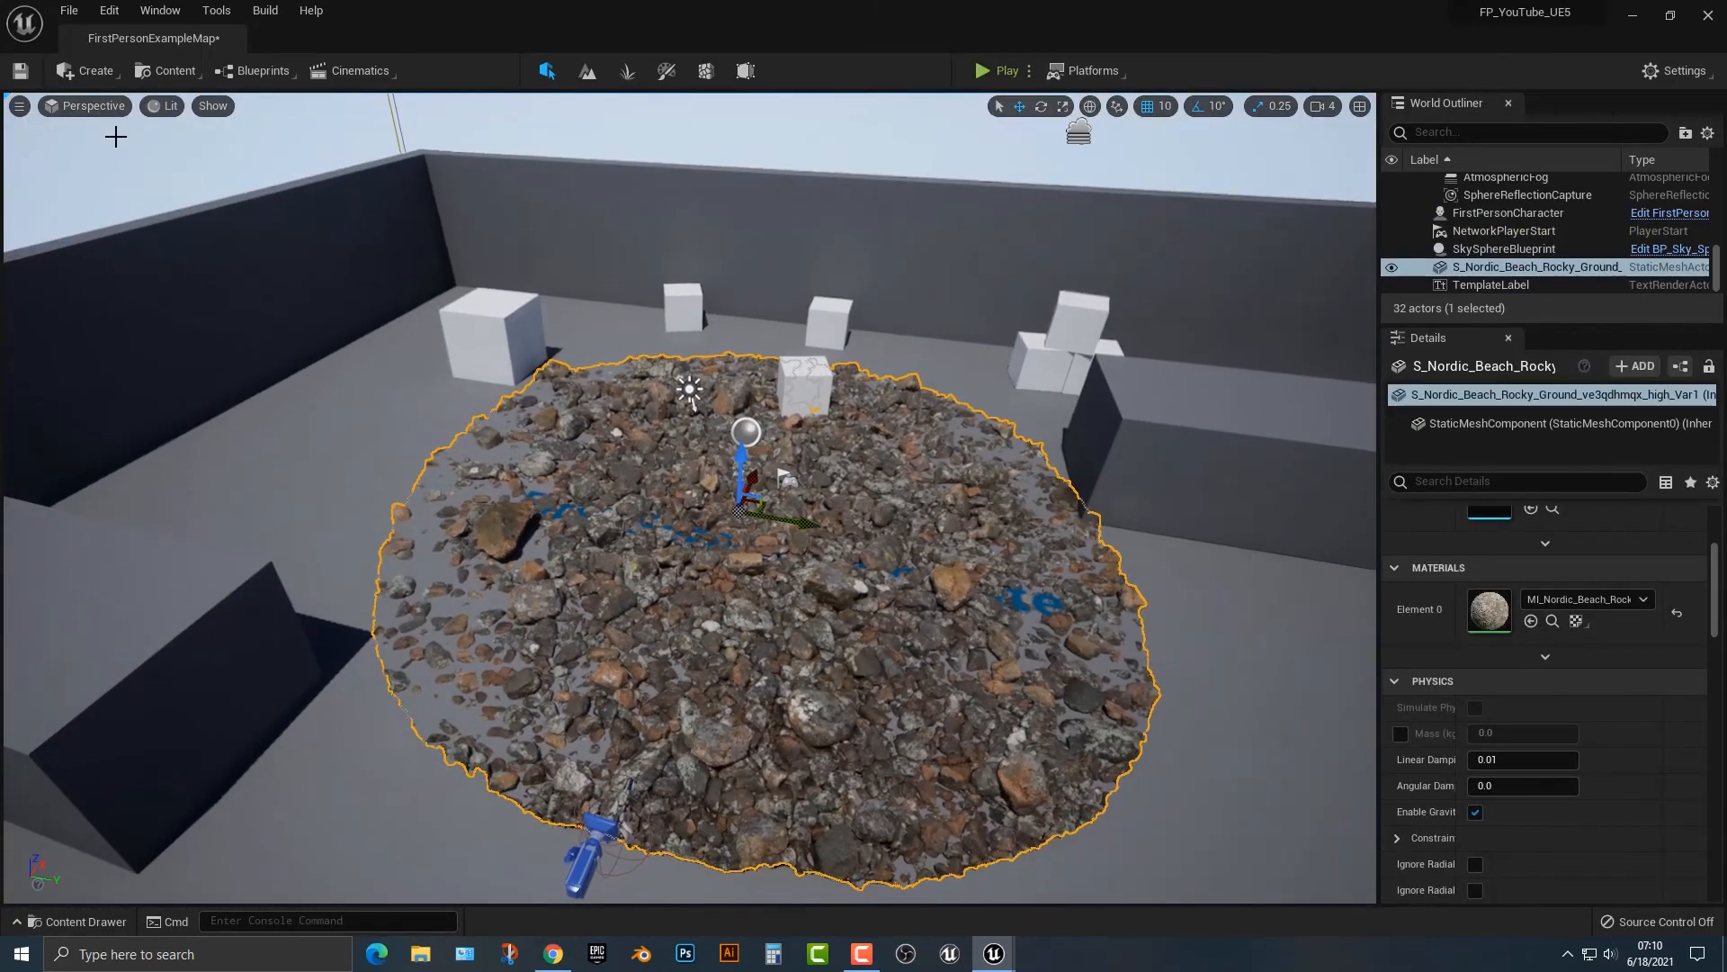
Place the Massive Nordic Coastal Cliff mesh at the edge of the rocky ground, turning it and shifting it toward the long grey block
right_click_drag(181, 127, 99, 119)
key("ctrl+space")
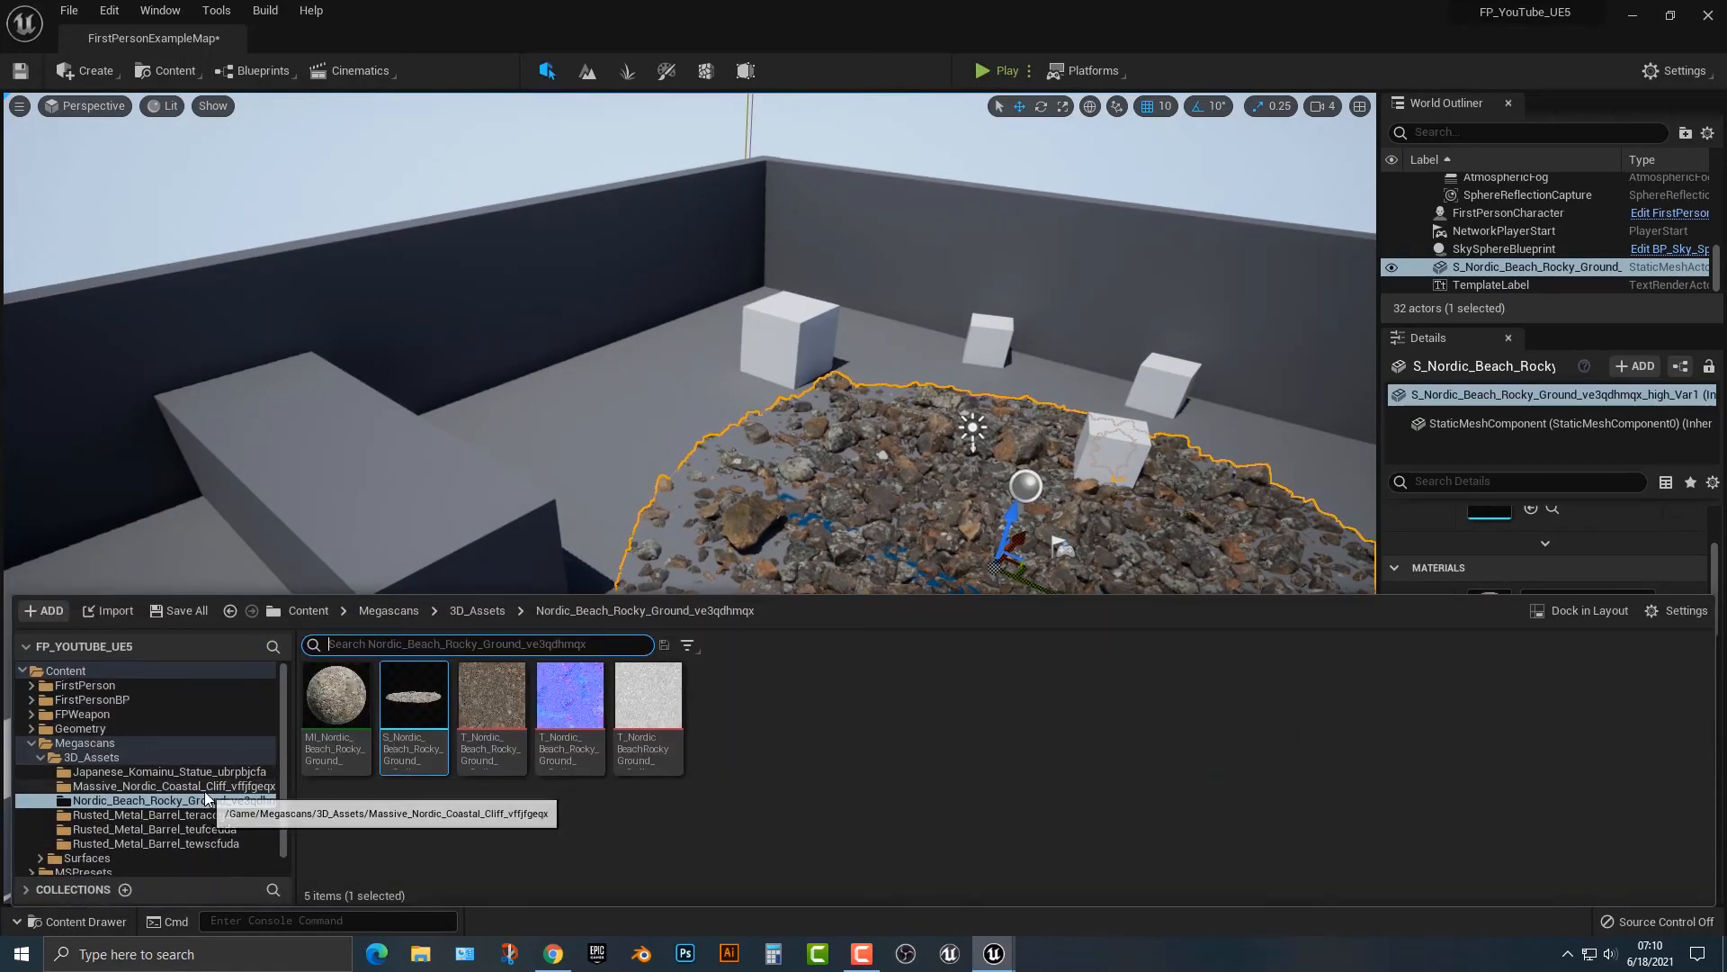
left_click(162, 786)
left_click_drag(414, 697, 676, 507)
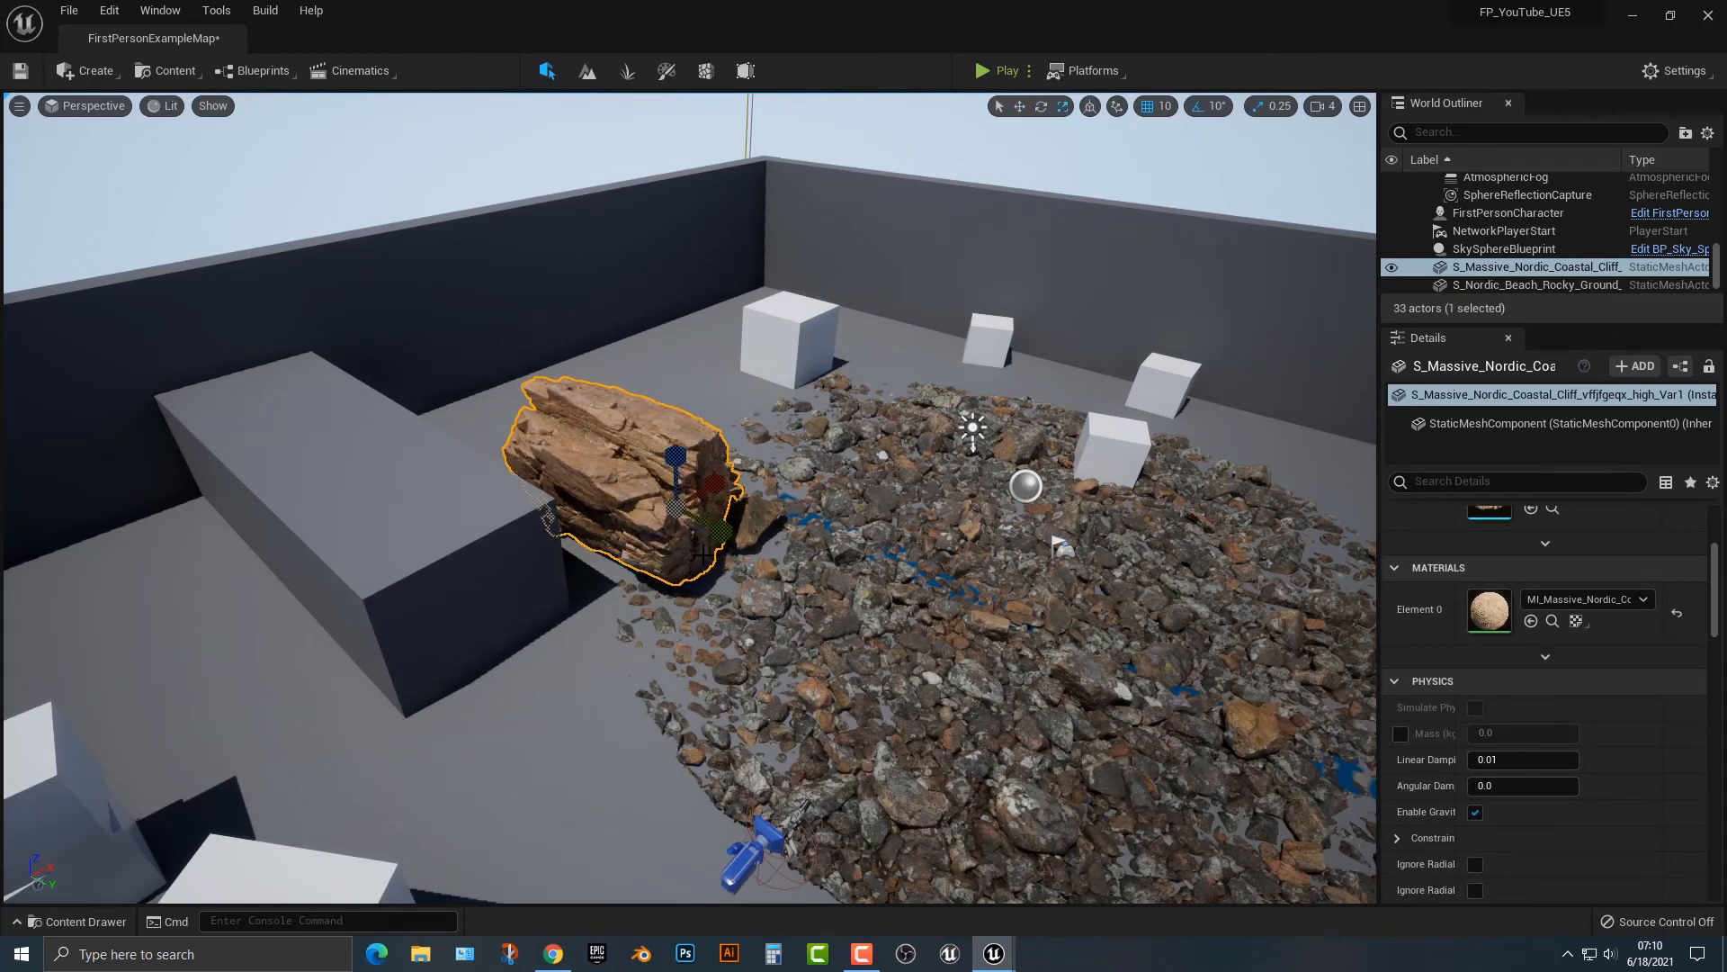
mouse_move(710, 560)
left_mouse_down()
mouse_move(772, 541)
mouse_move(747, 586)
mouse_move(765, 585)
mouse_move(710, 557)
left_mouse_up()
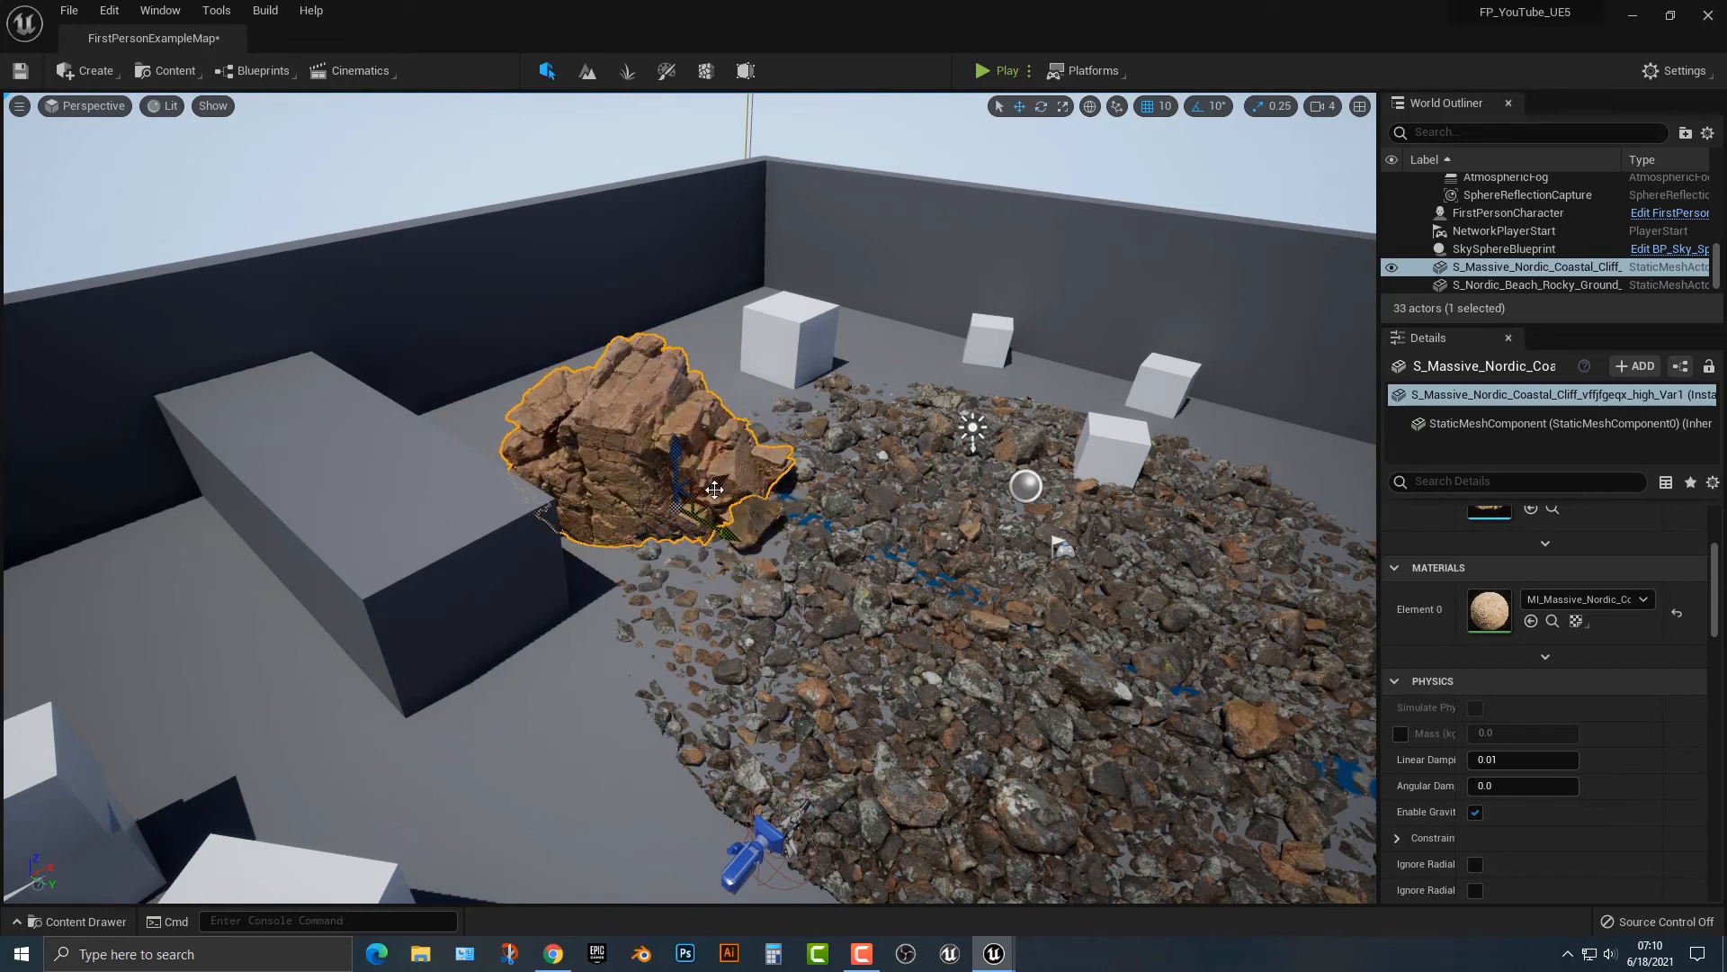
left_click_drag(714, 488, 681, 516)
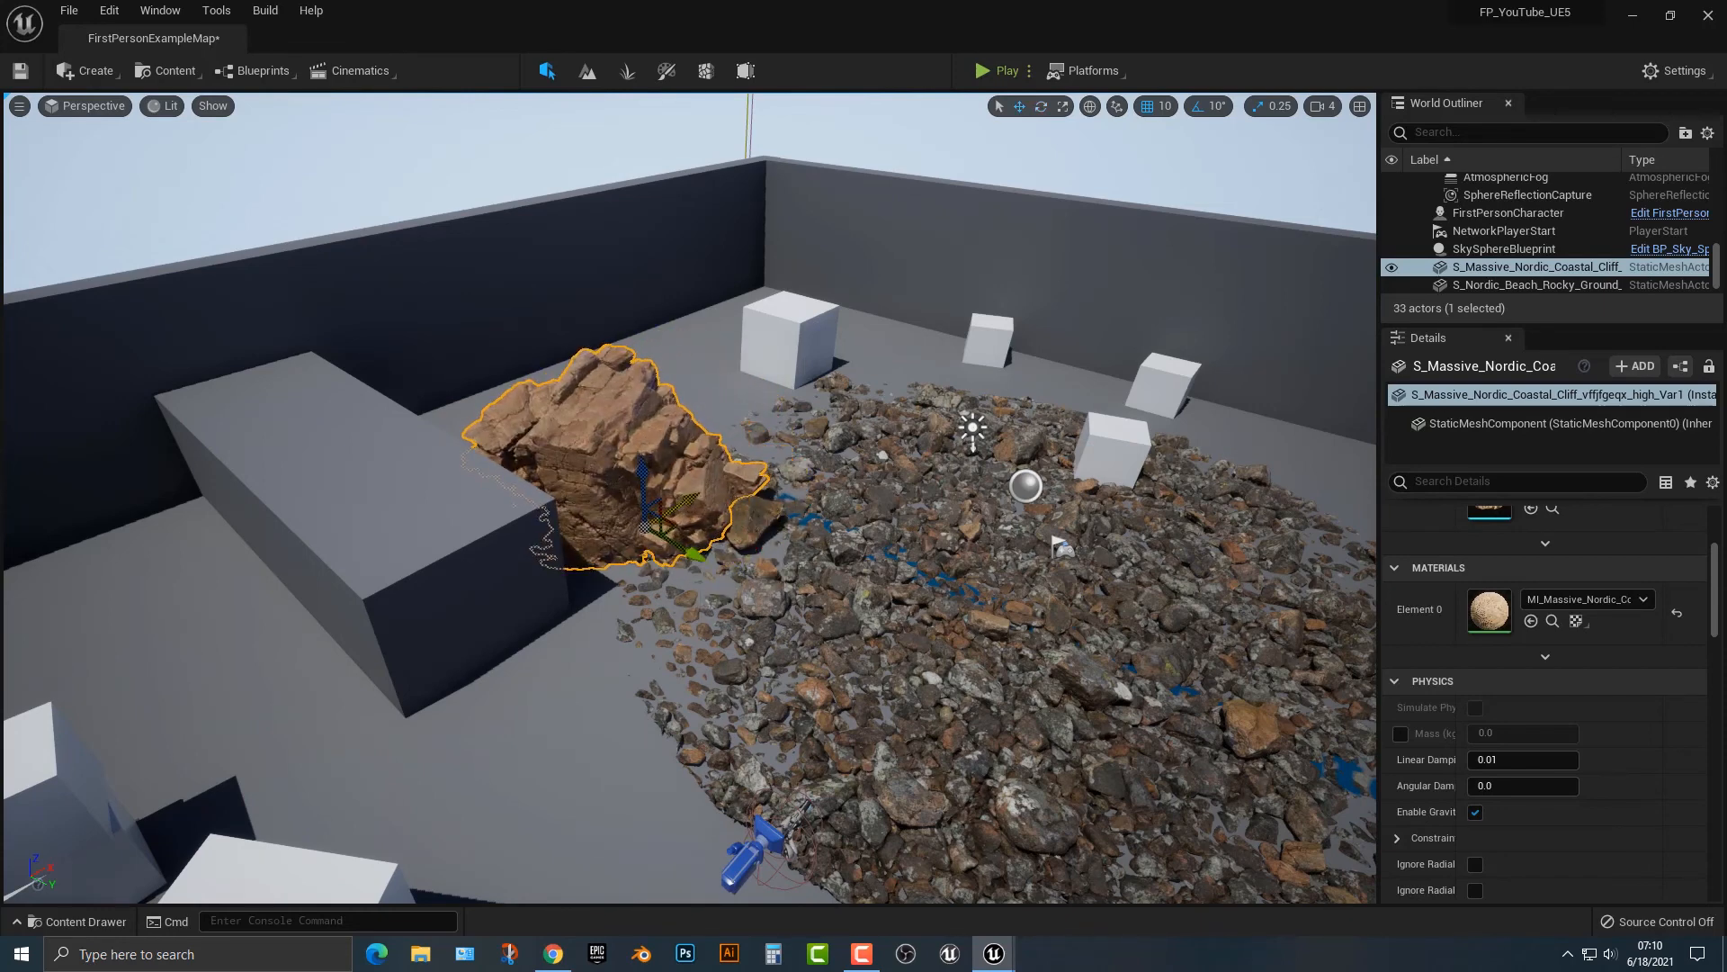
Rotate the cliff's layered face toward the rocks and duplicate it into a curved row of six pieces around the rocky ground
key("e")
left_click_drag(664, 586, 802, 441)
key("w")
left_click(702, 542)
left_click(682, 462)
key("e")
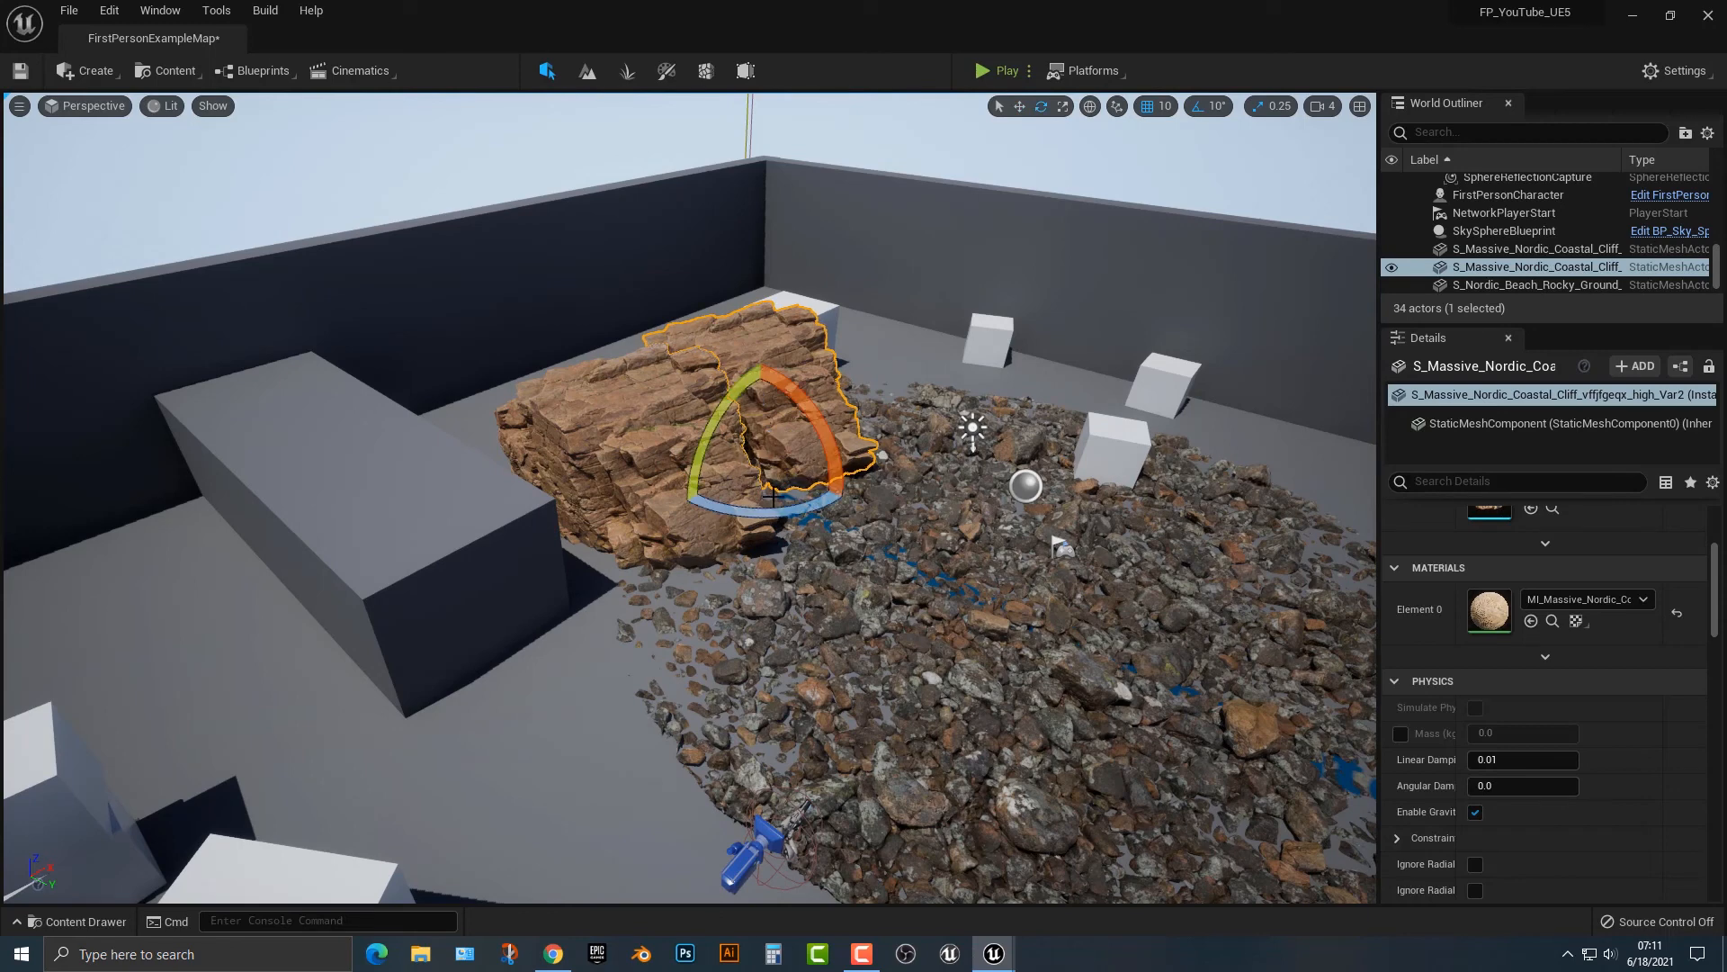
left_click_drag(797, 511, 1372, 551)
key("w")
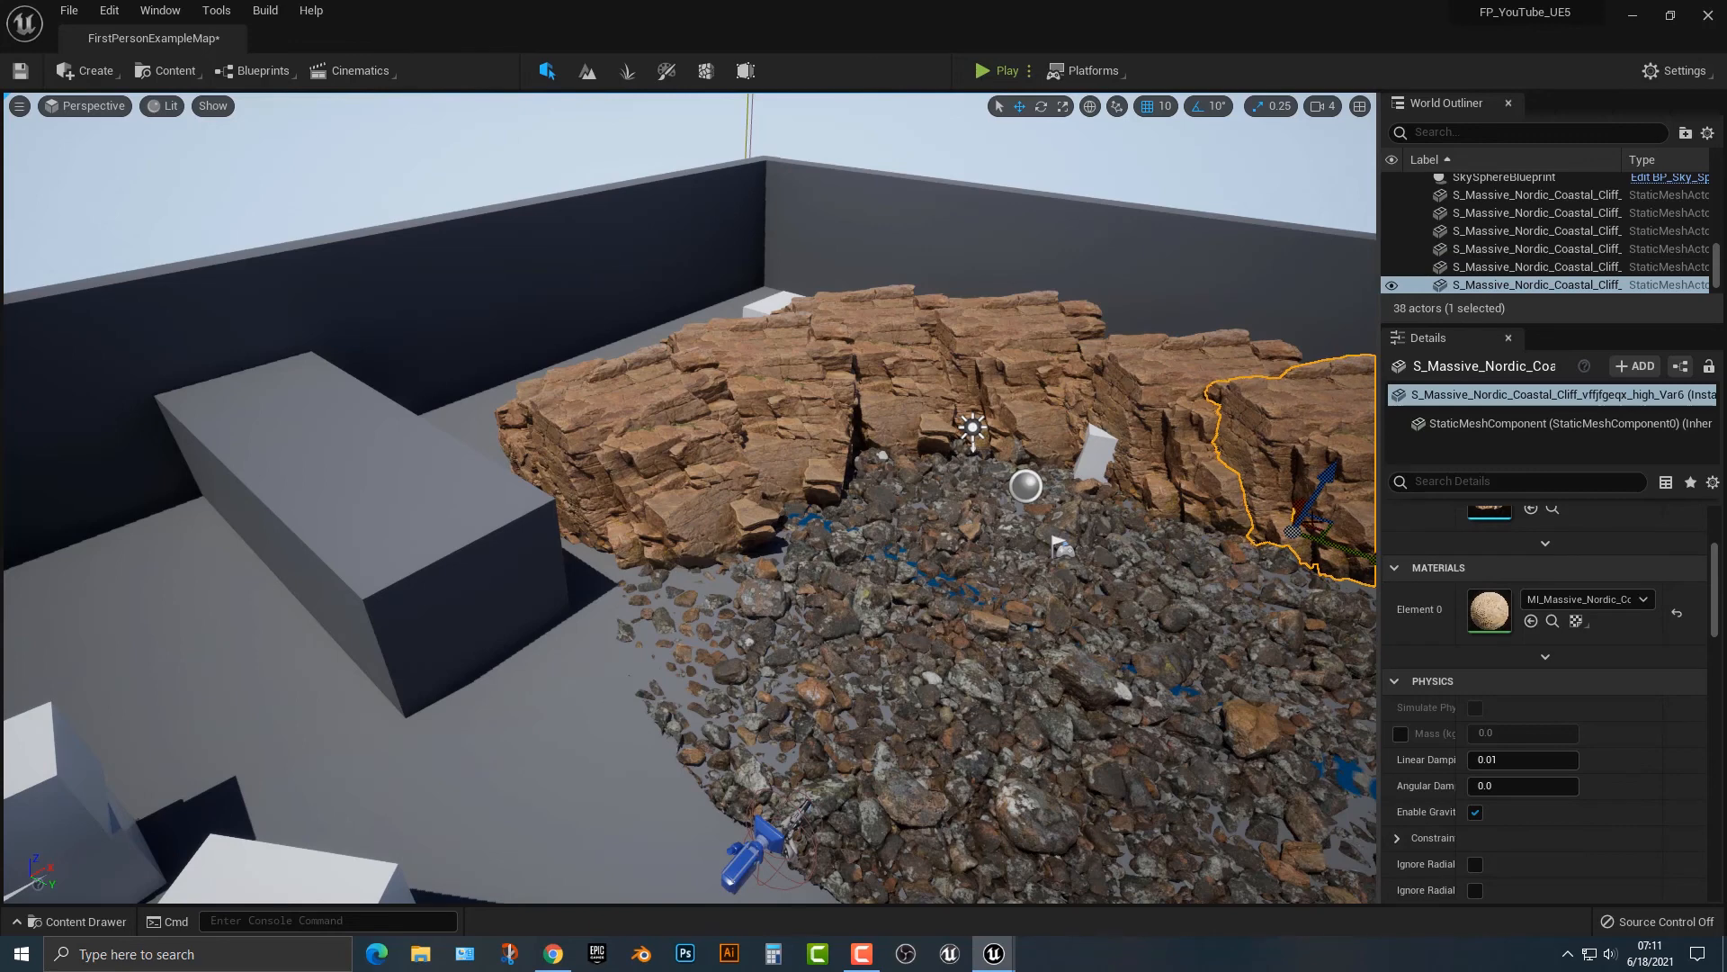
Fine-tune the orientation of the fourth and fifth cliff pieces in the curved rock wall
left_click(1153, 504)
key("e")
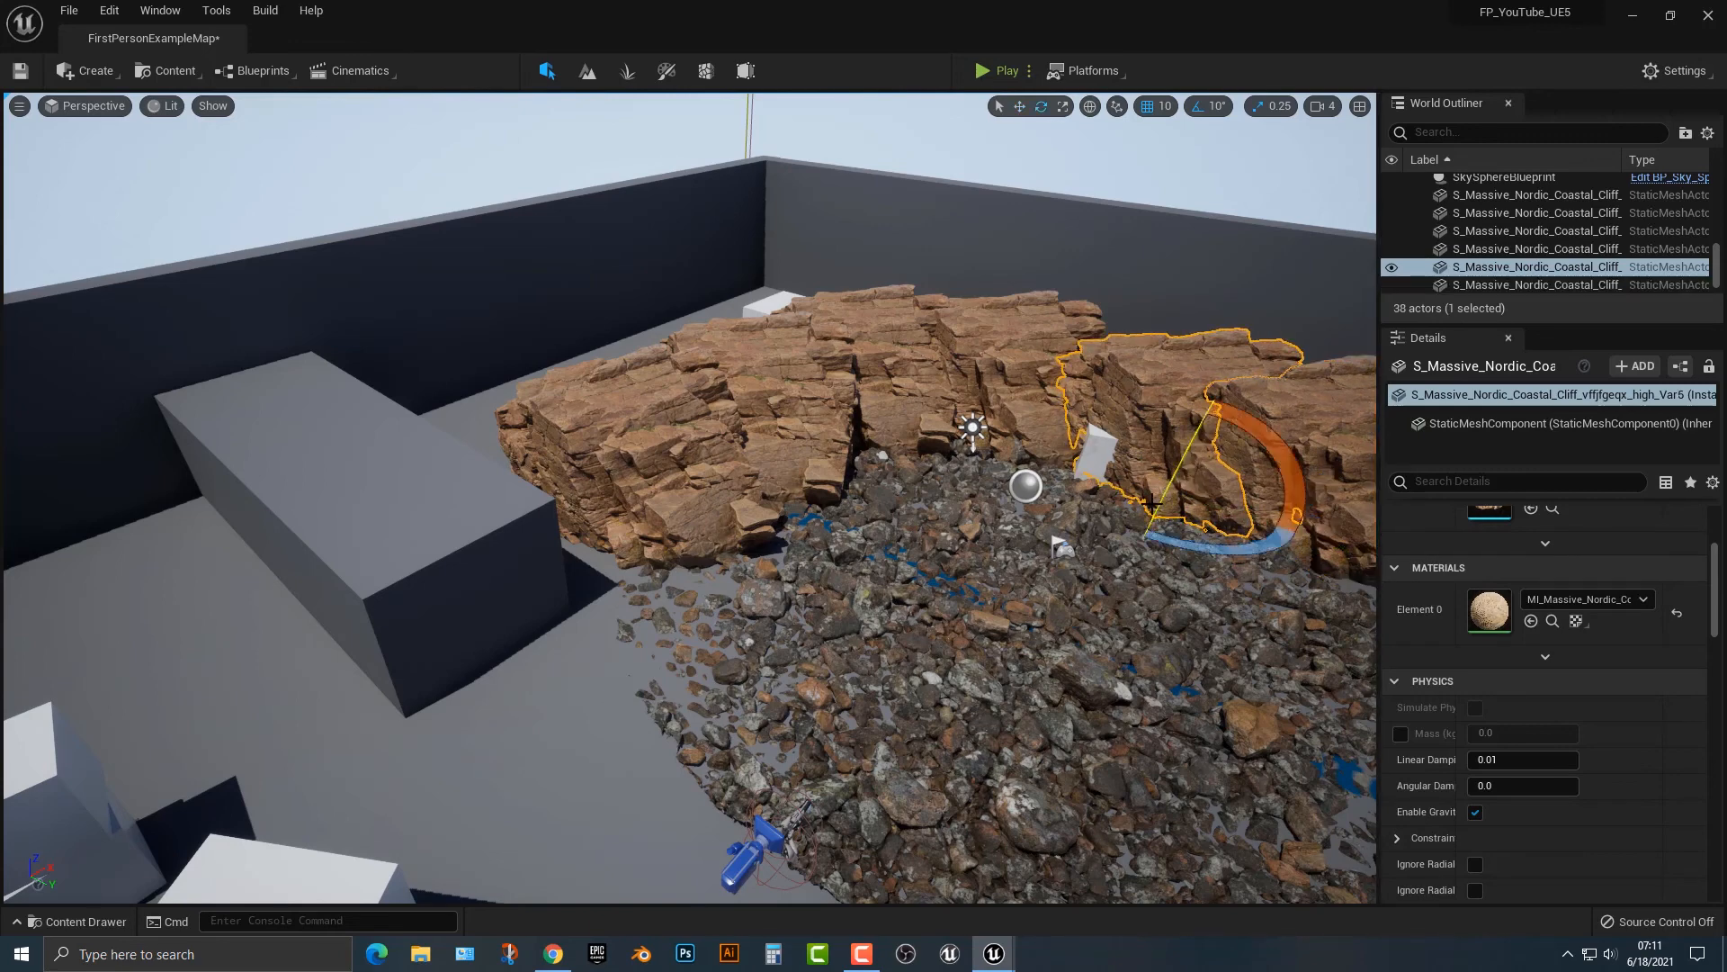
left_click_drag(1153, 504, 1088, 432)
left_click(1057, 429)
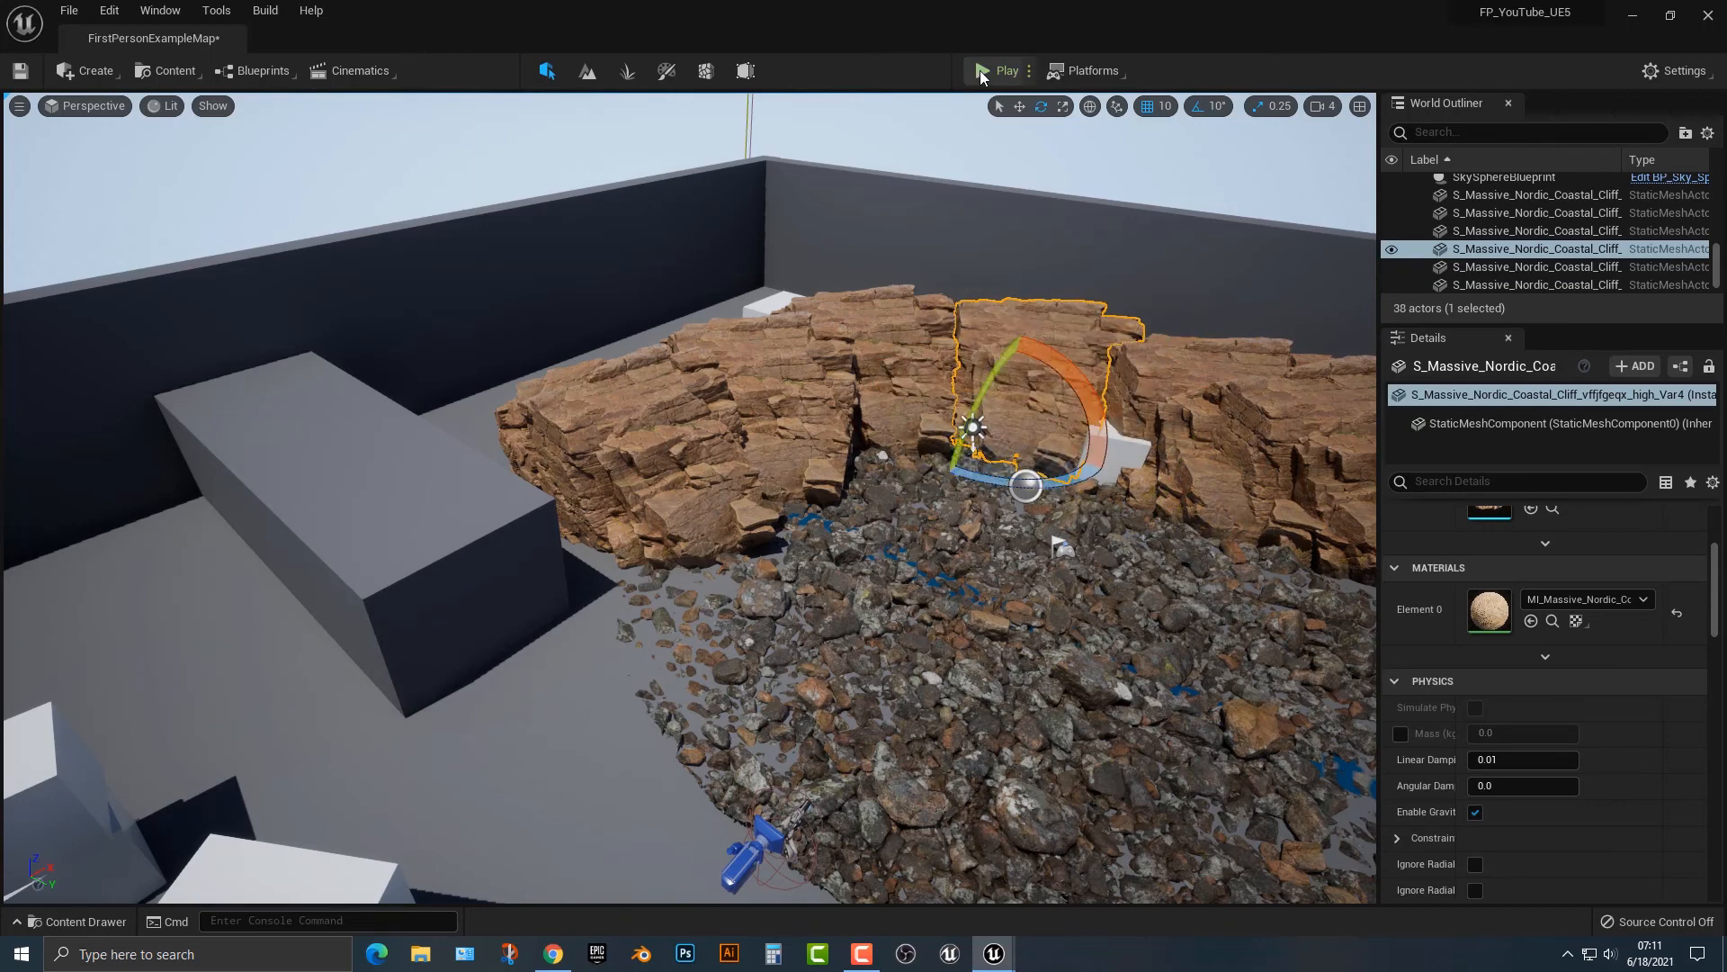
Play-test the level by walking across the rocks up to the cliff wall and back onto the bare floor, and end the session
left_click(998, 70)
left_click(690, 498)
key("w")
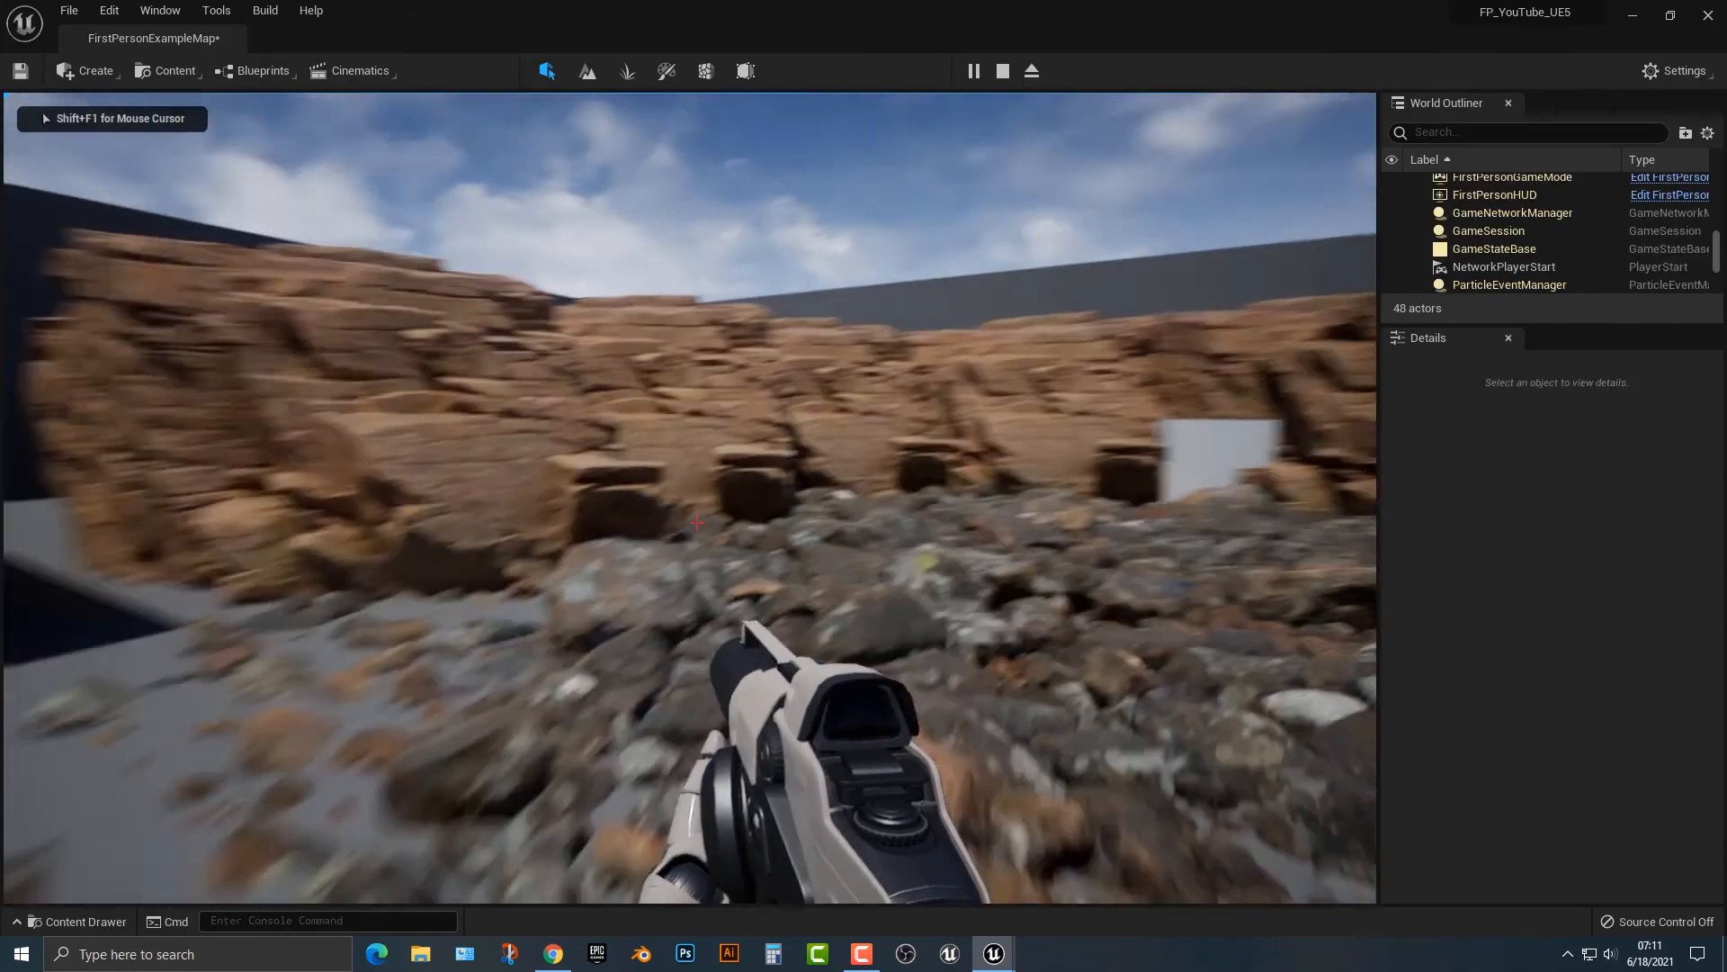
key("s")
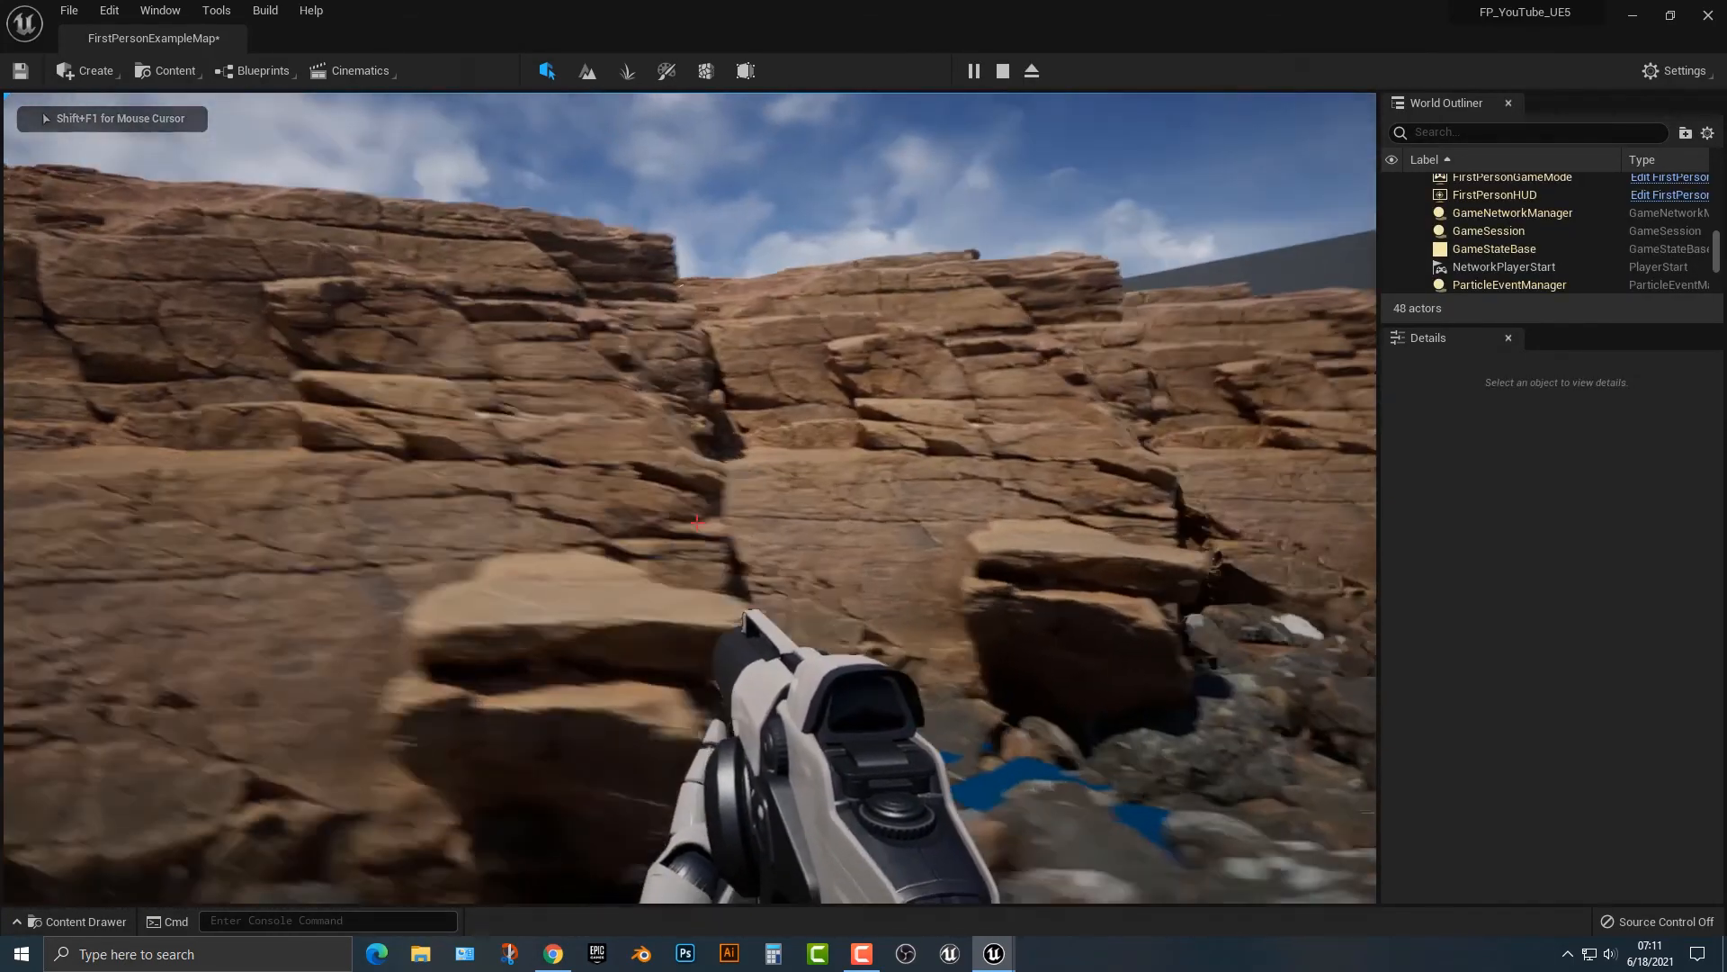
key("d")
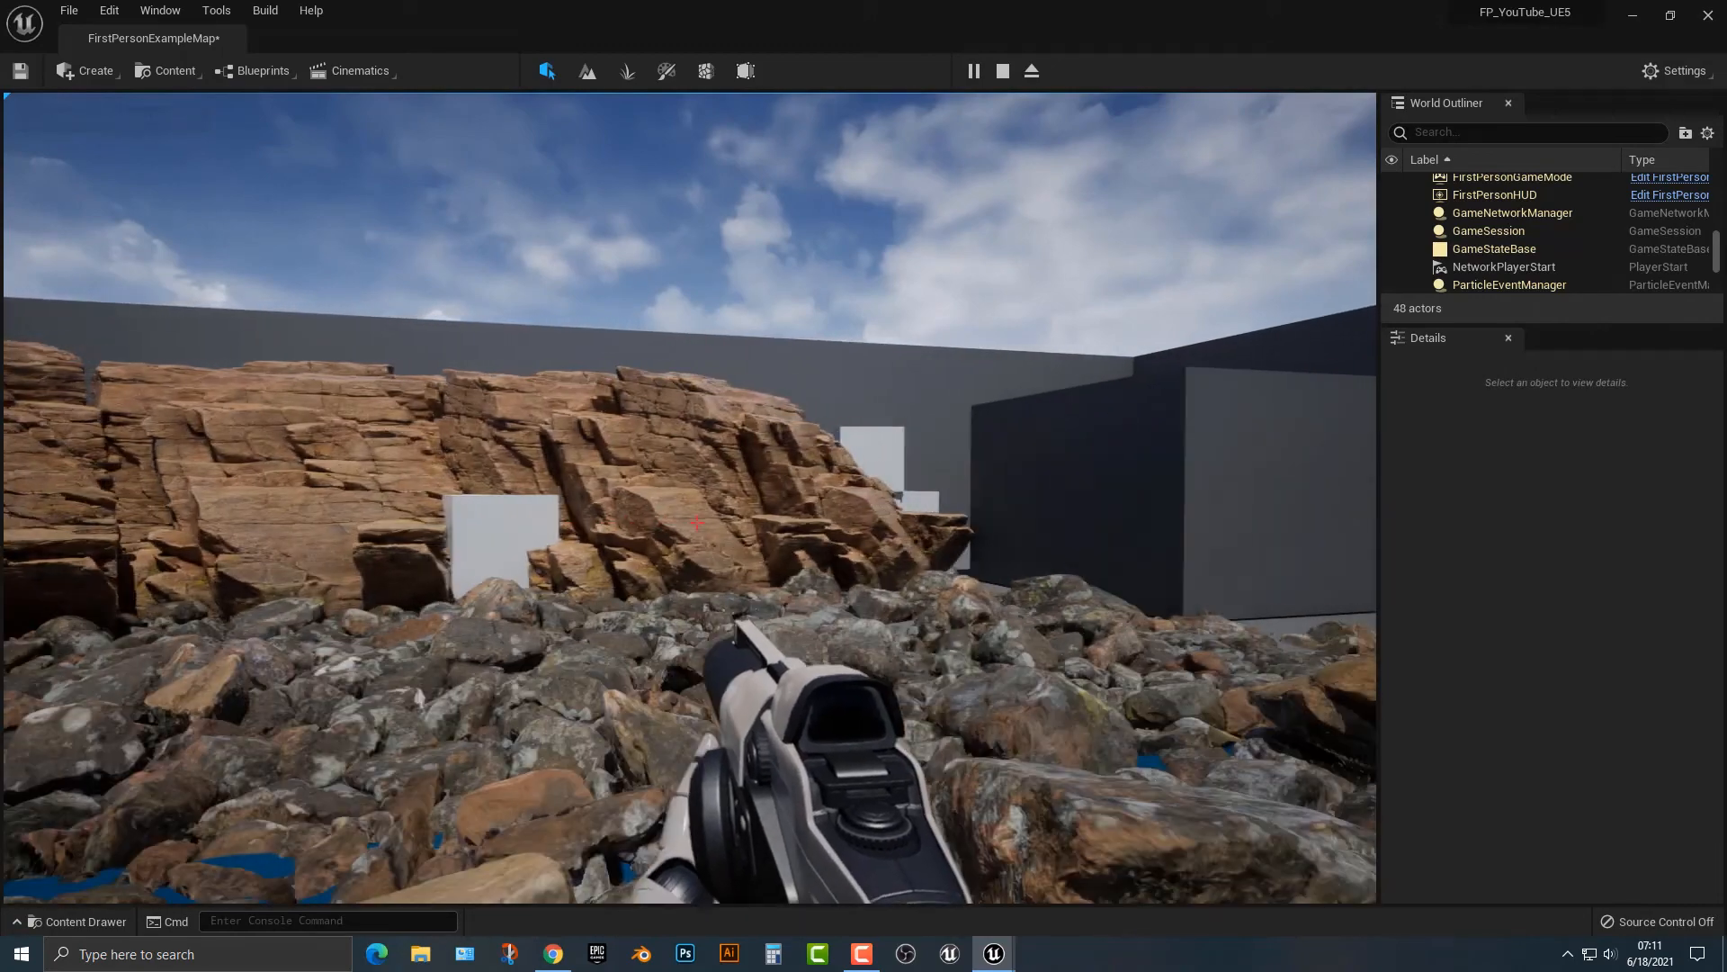
key("w")
key("s")
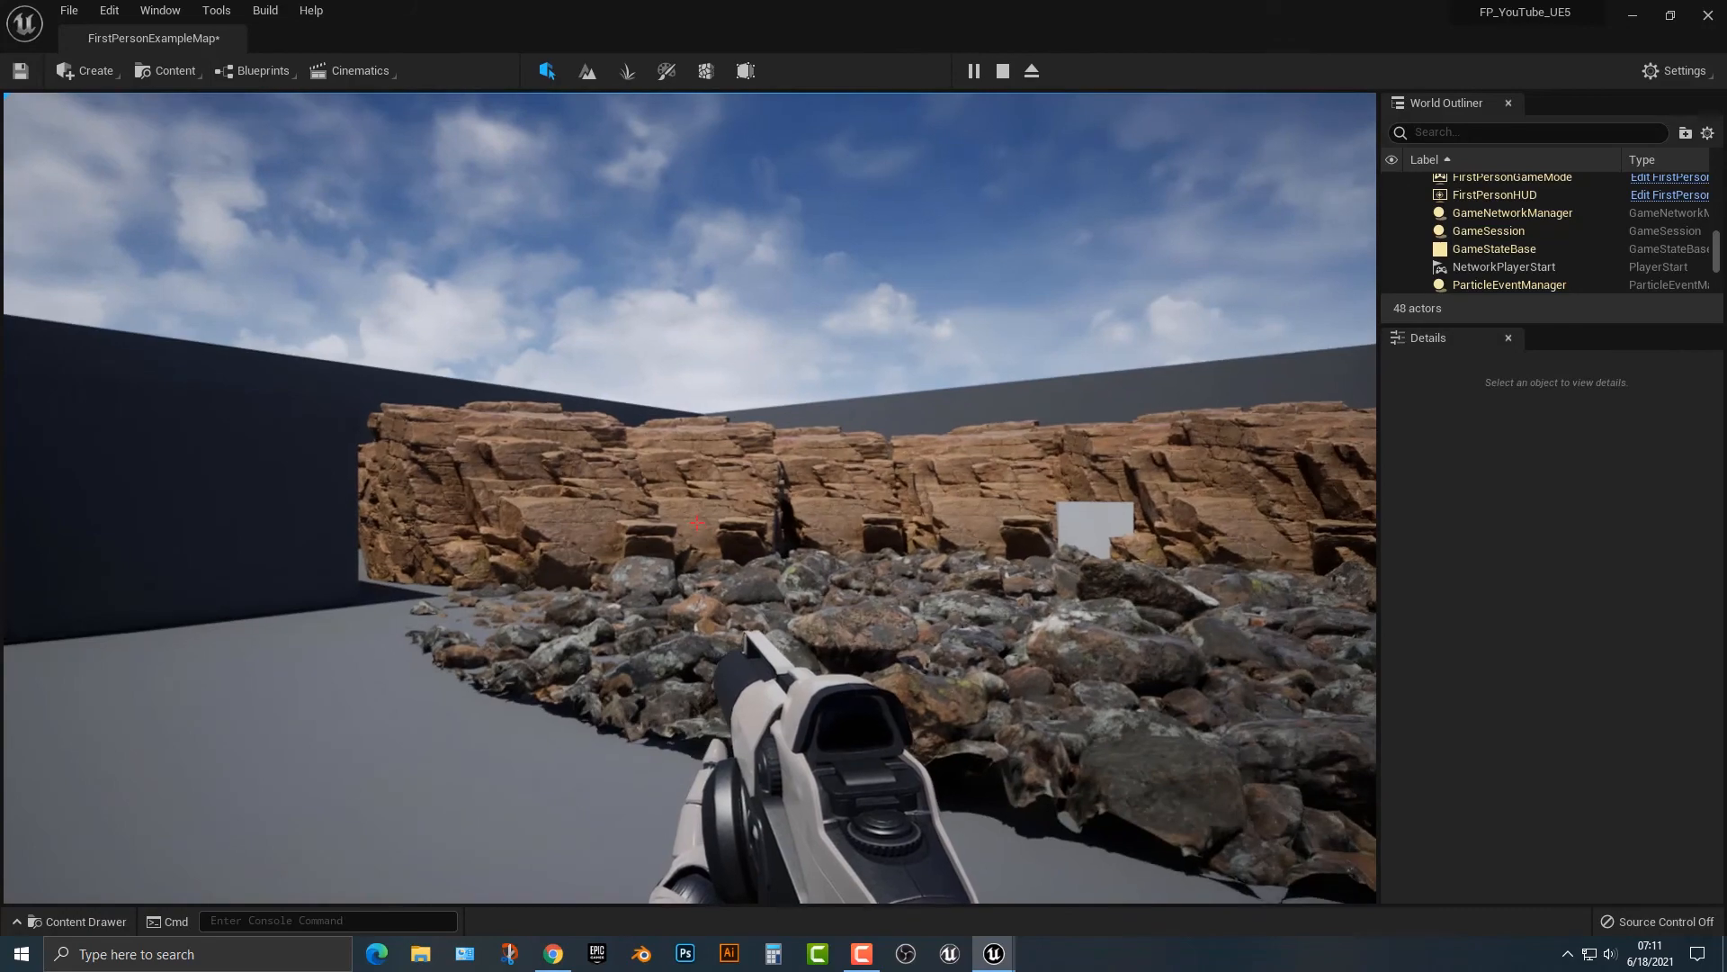
key("Escape")
Place the Japanese Komainu Statue mesh at the rocky ground's edge near the first cliff piece and scale it up uniformly
right_click_drag(1029, 417, 1147, 387)
key("w")
key("s")
right_click_drag(365, 631, 366, 631)
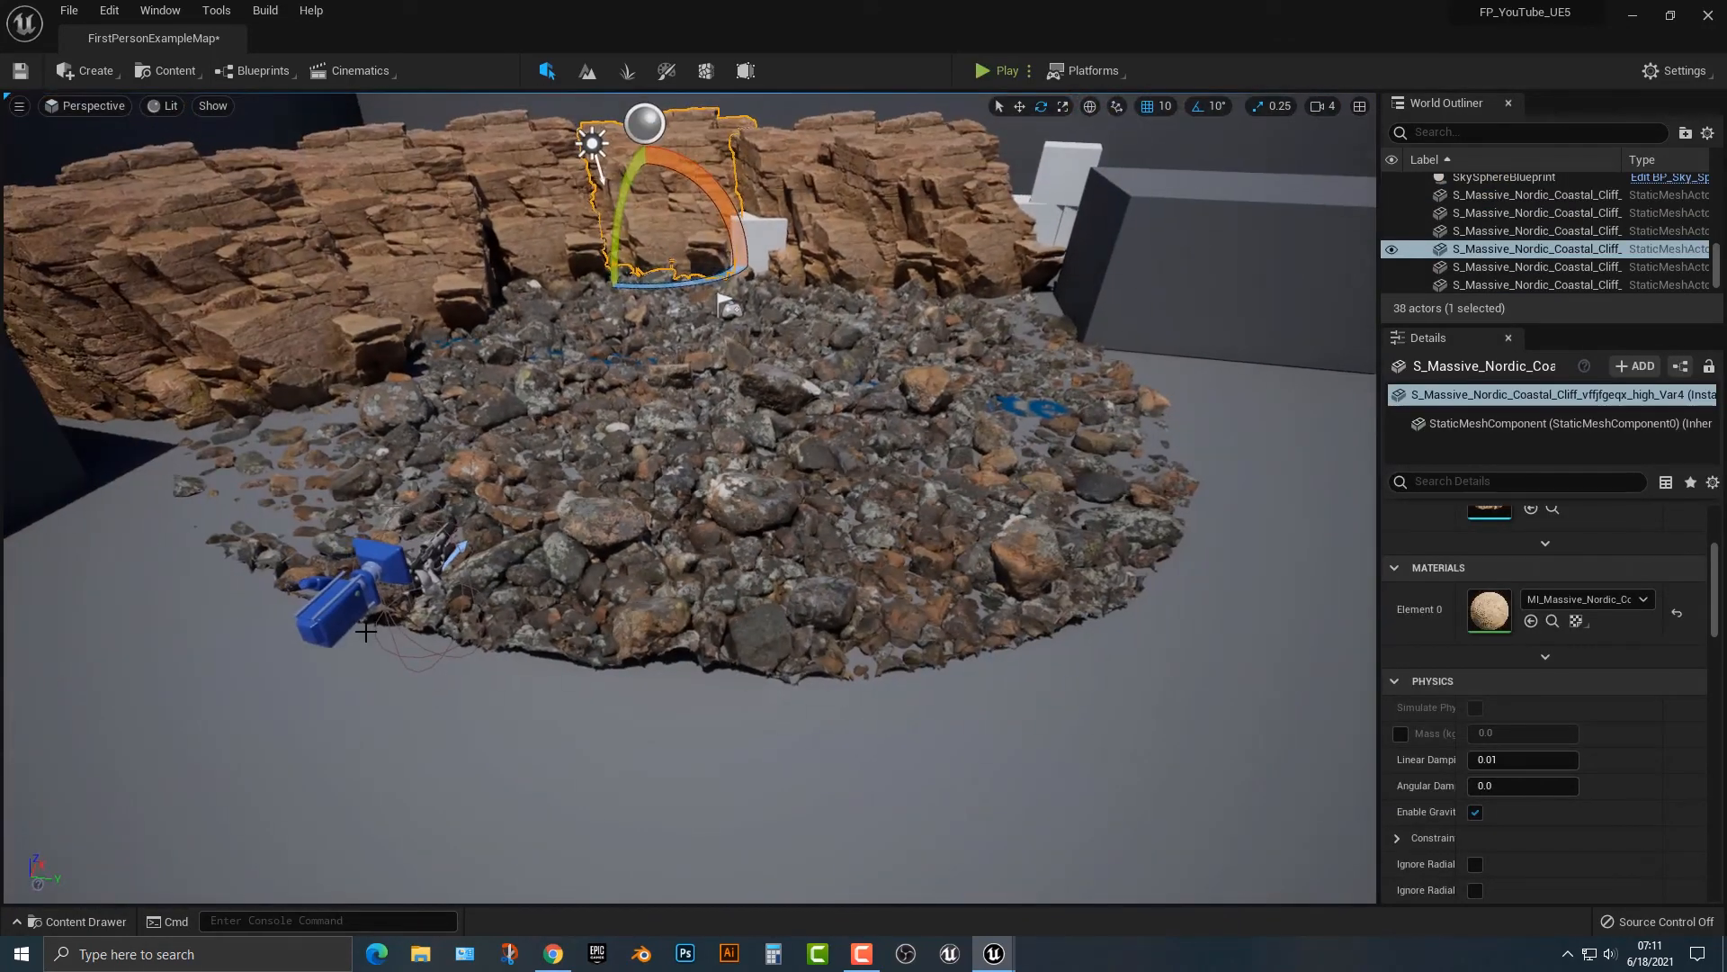
left_click(80, 921)
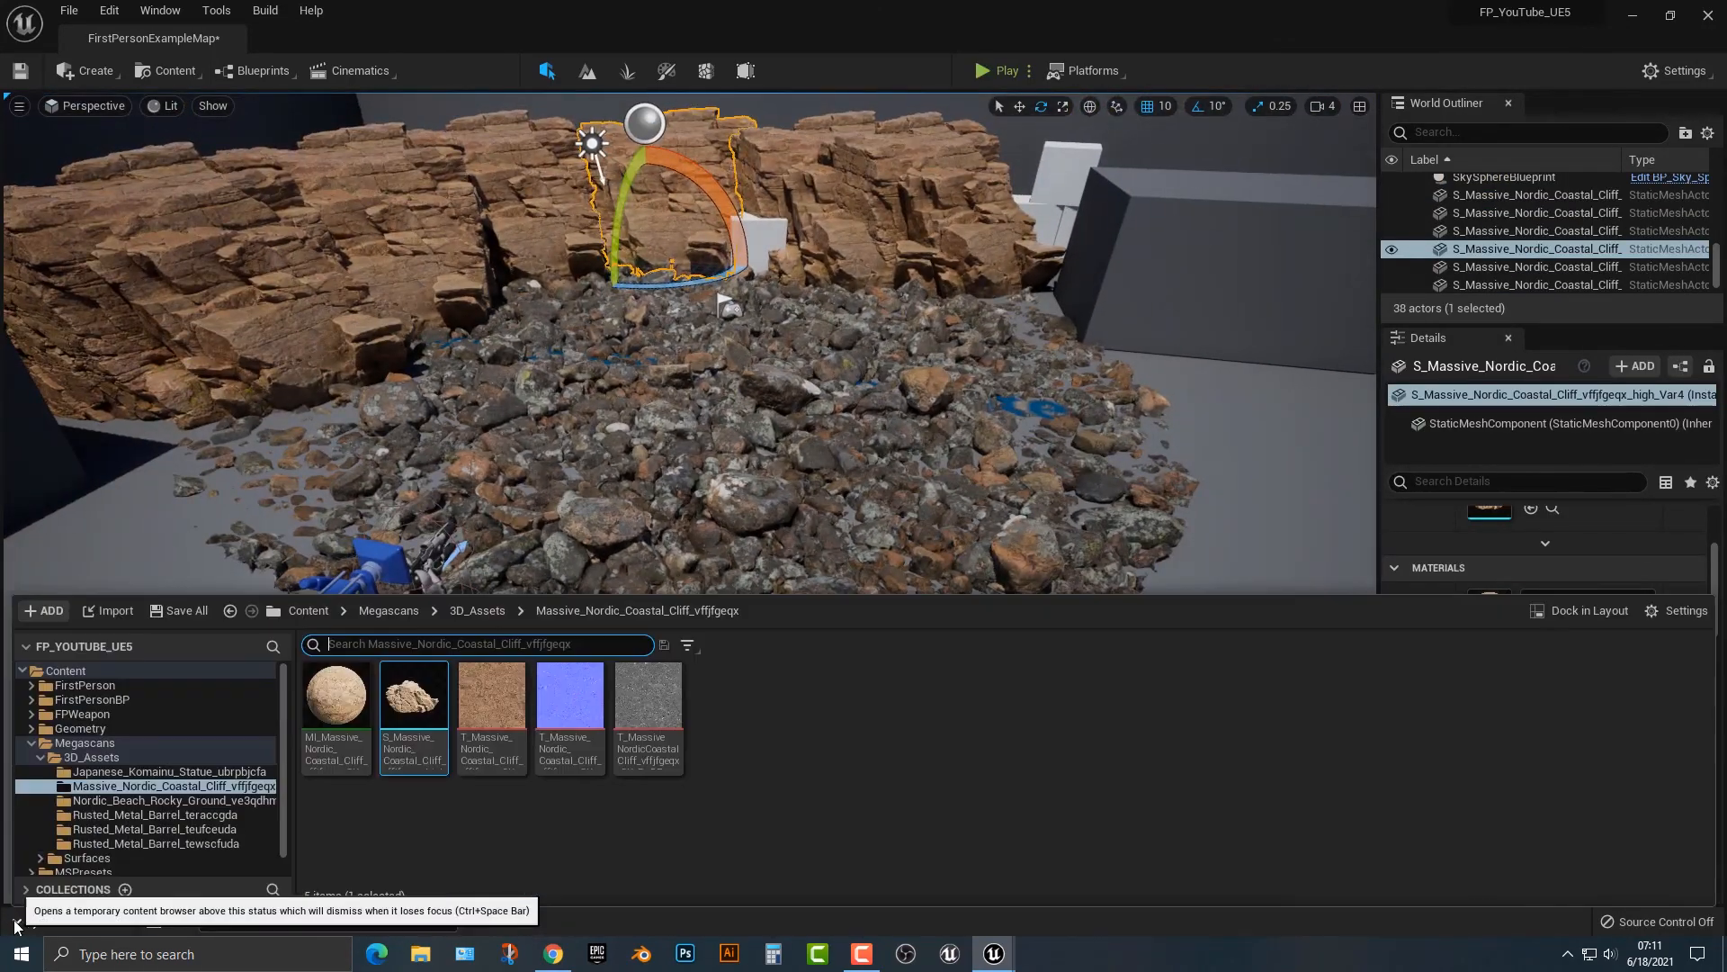
left_click(131, 773)
left_click_drag(414, 720, 267, 493)
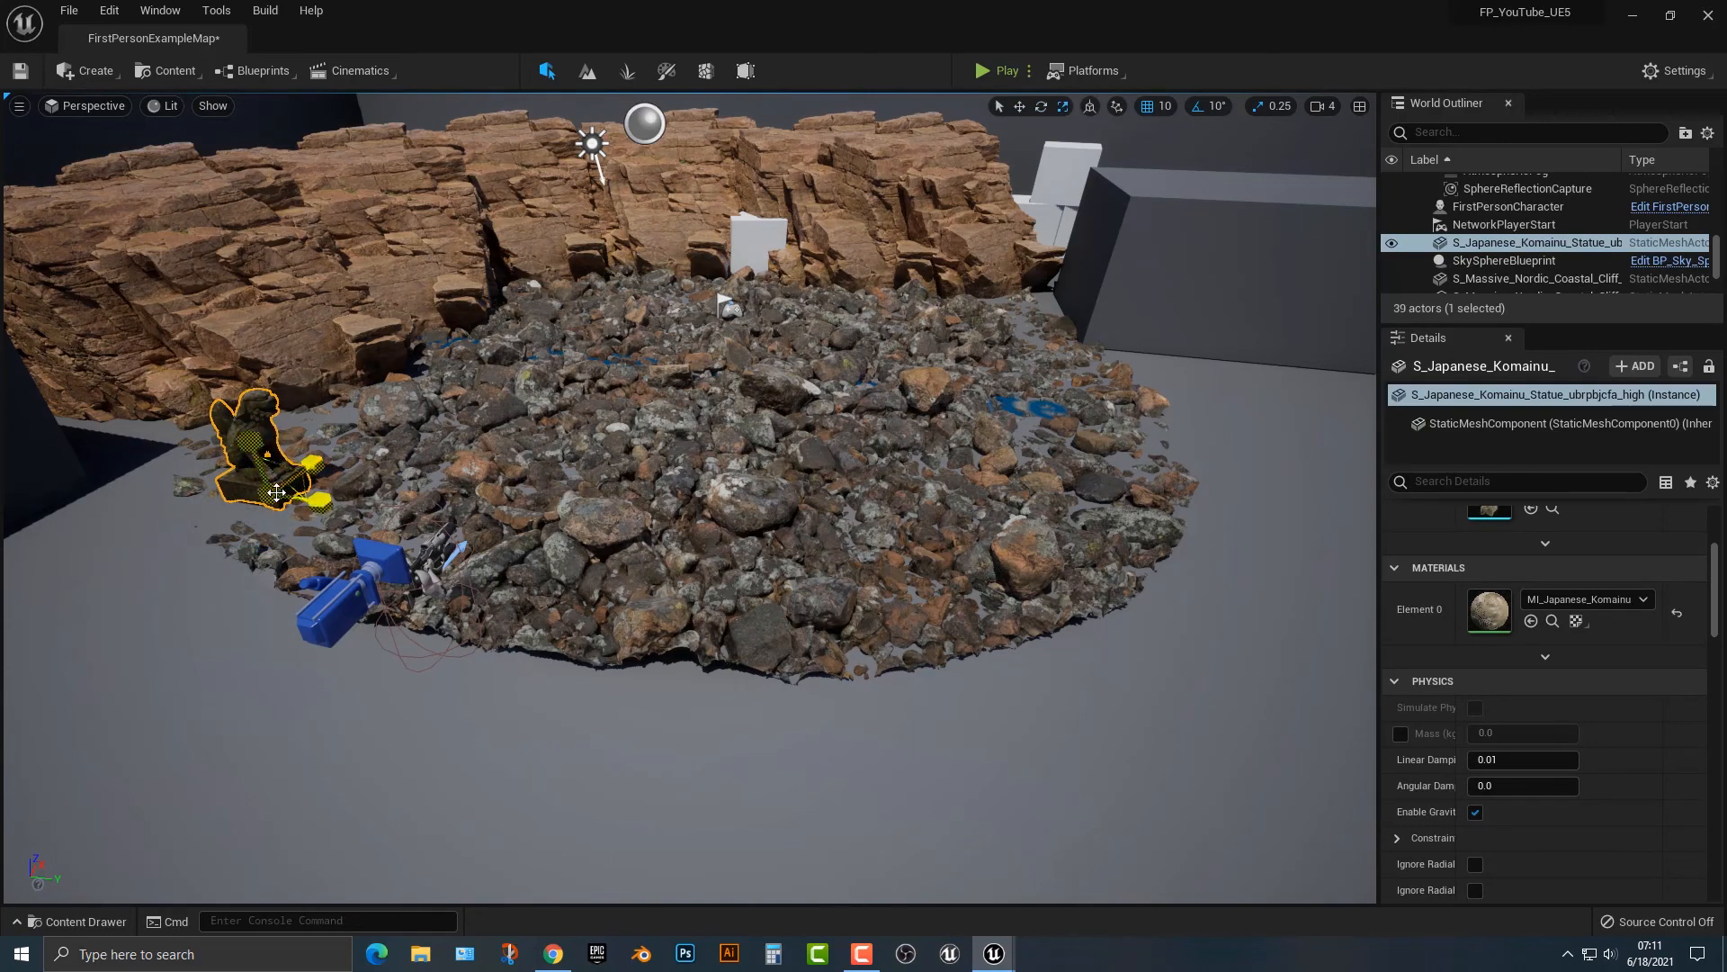
left_click_drag(276, 492, 308, 457)
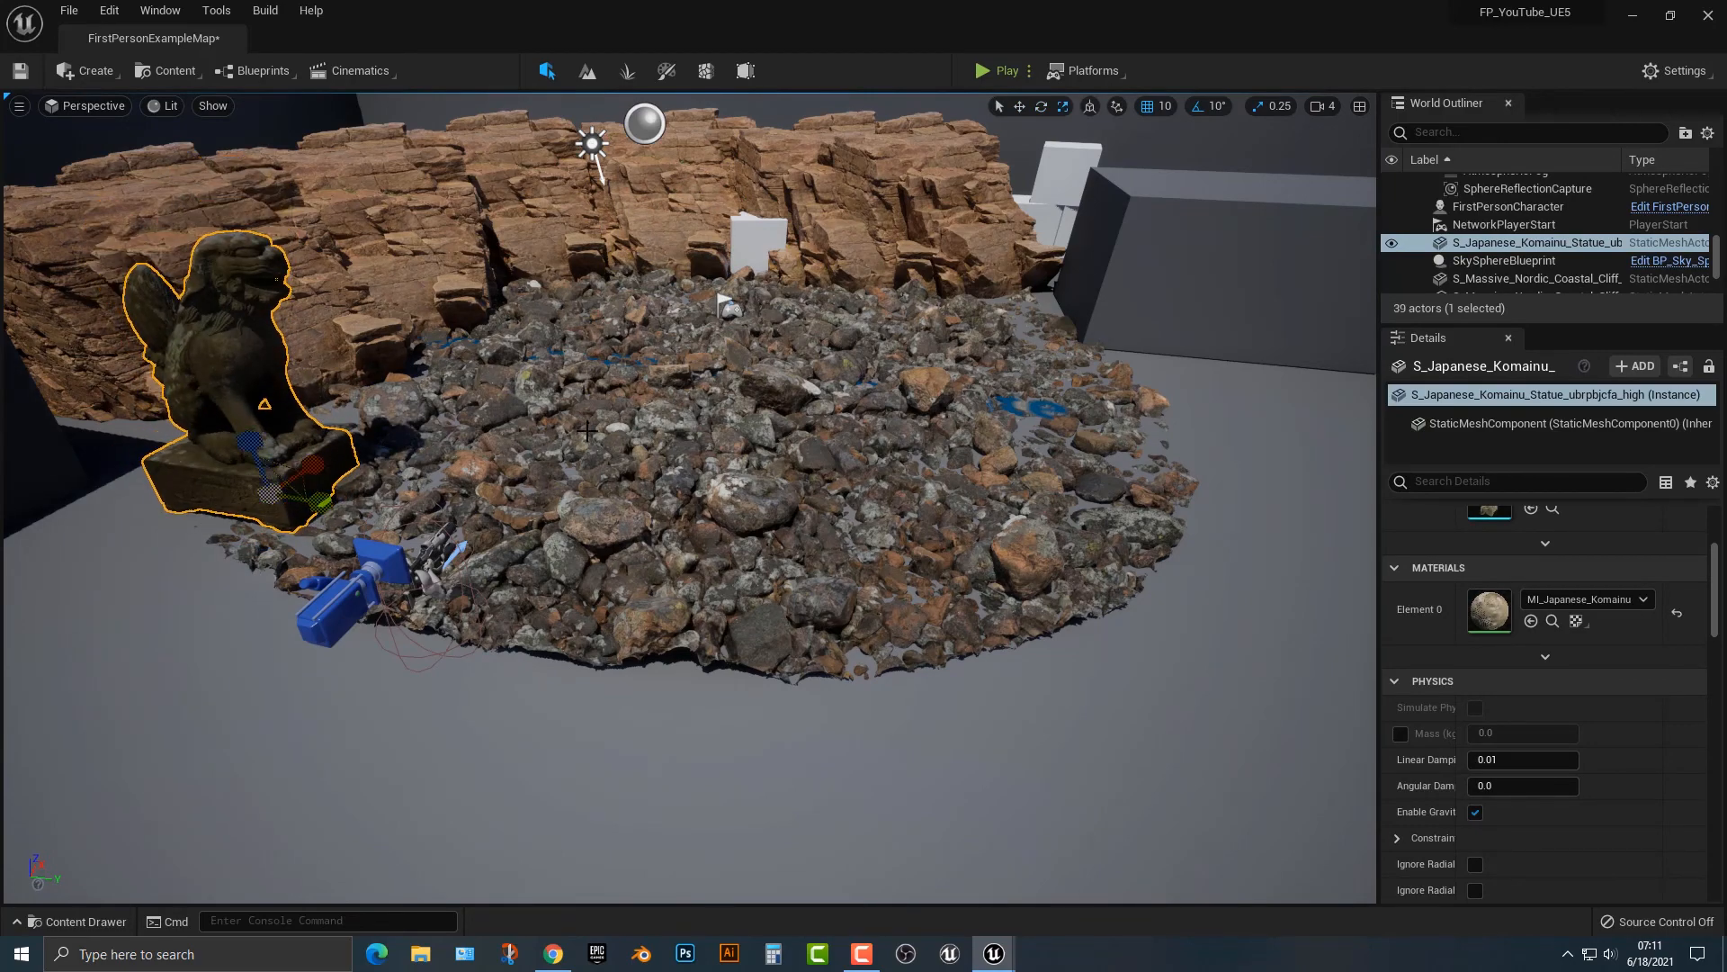
Show the scene in the Nanite Visualization Overview mode and look across the statue, cliffs and rocky ground
mouse_move(587, 431)
right_mouse_down()
mouse_move(450, 428)
mouse_move(576, 432)
right_mouse_up()
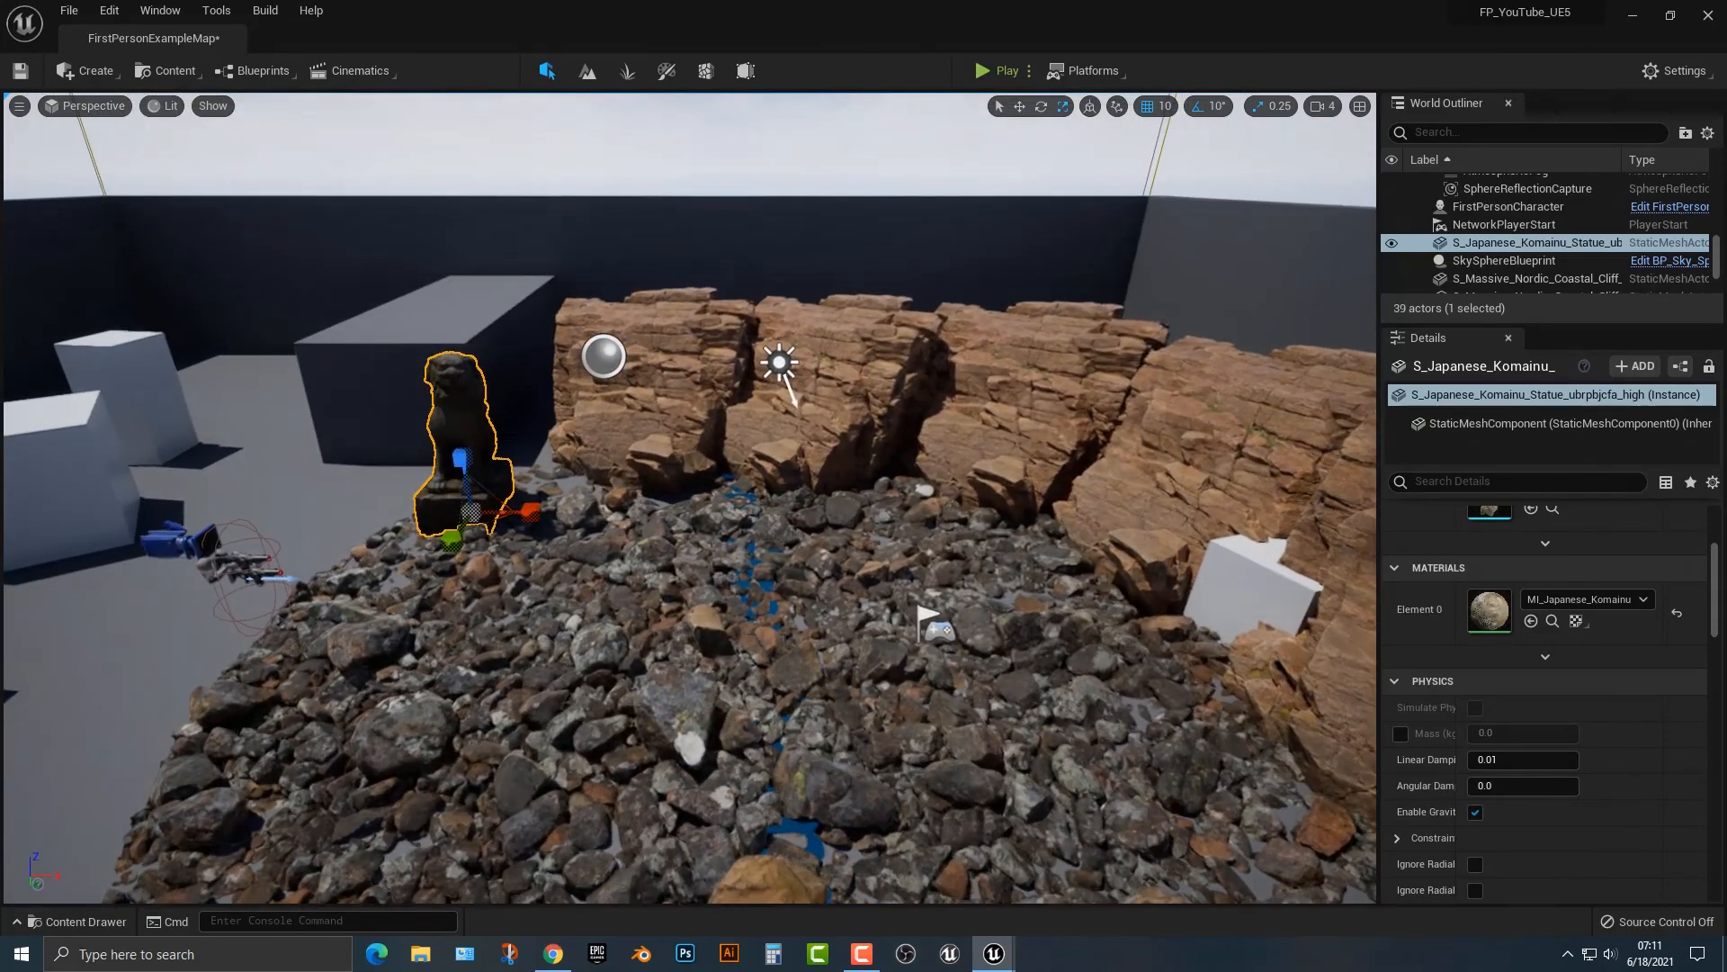
right_click_drag(363, 332, 363, 332)
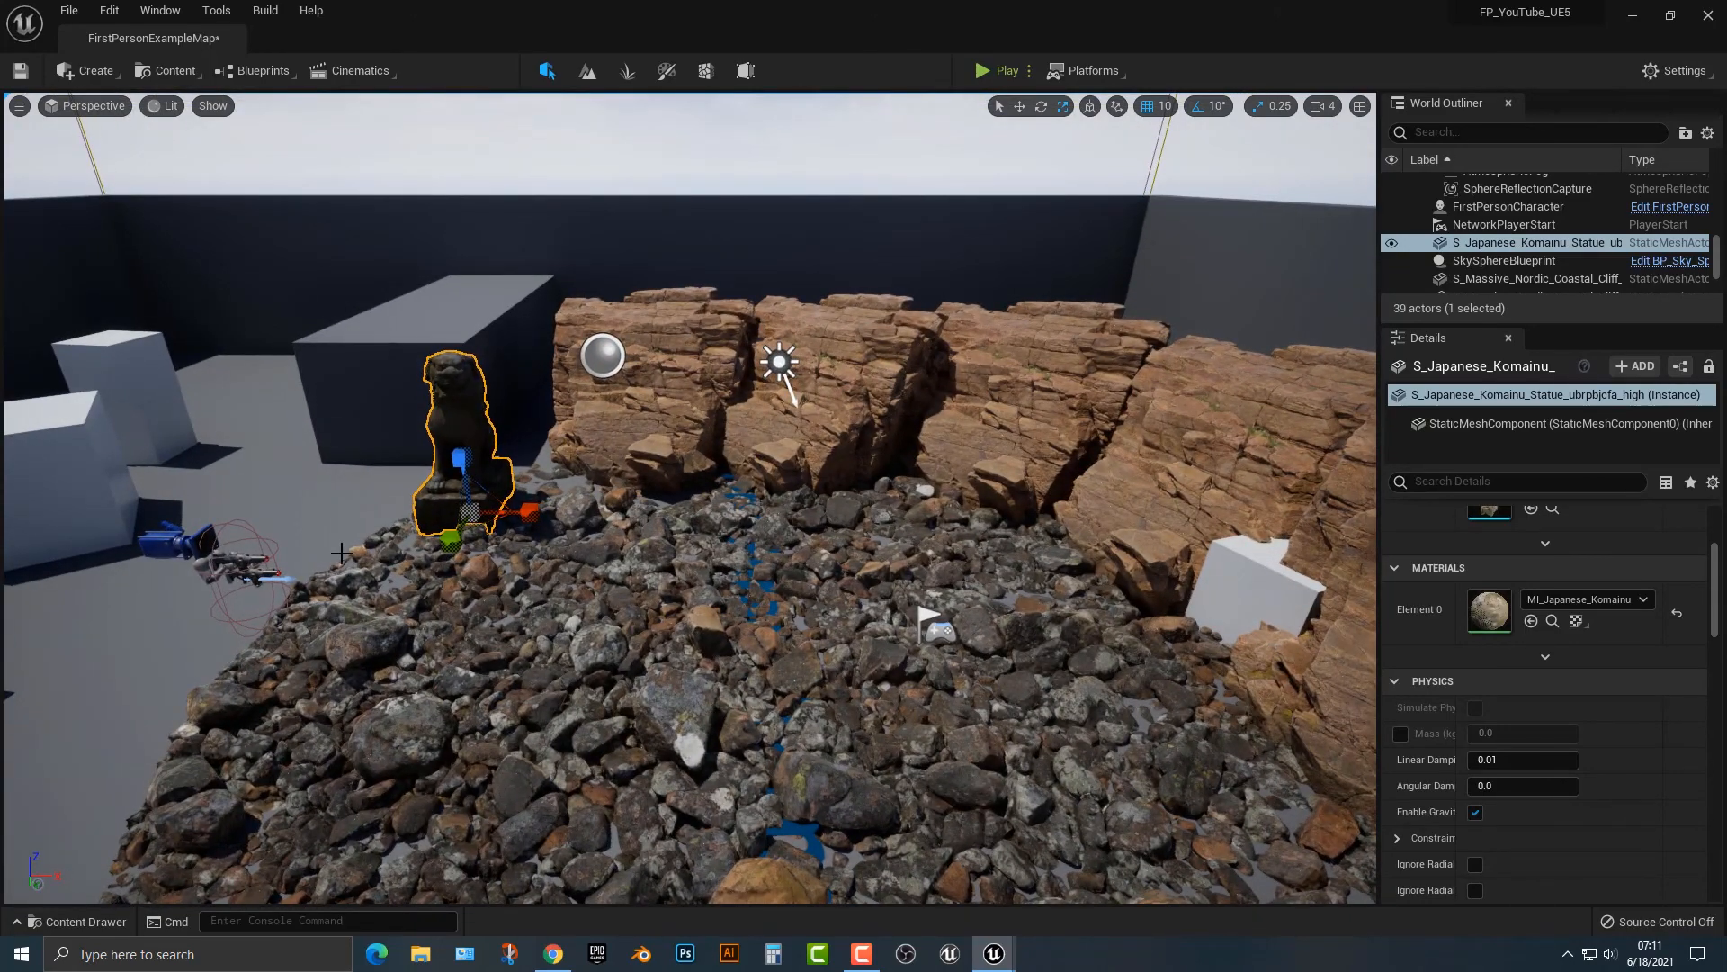
left_click(160, 107)
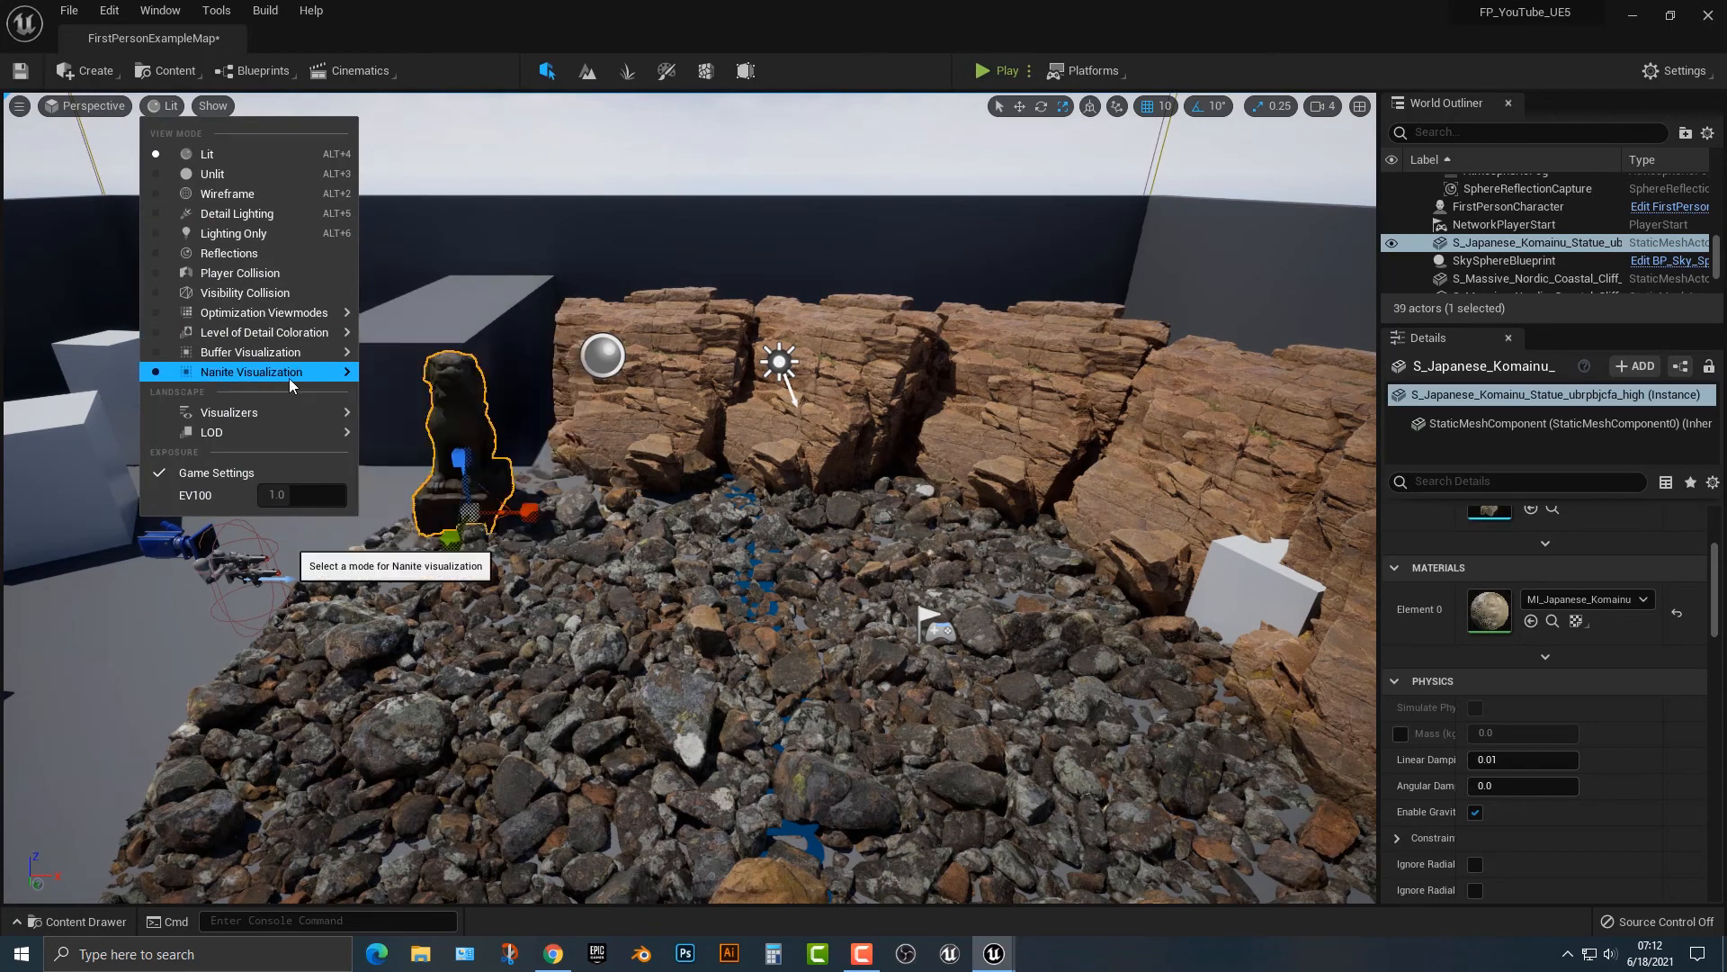
mouse_move(290, 385)
left_click(407, 400)
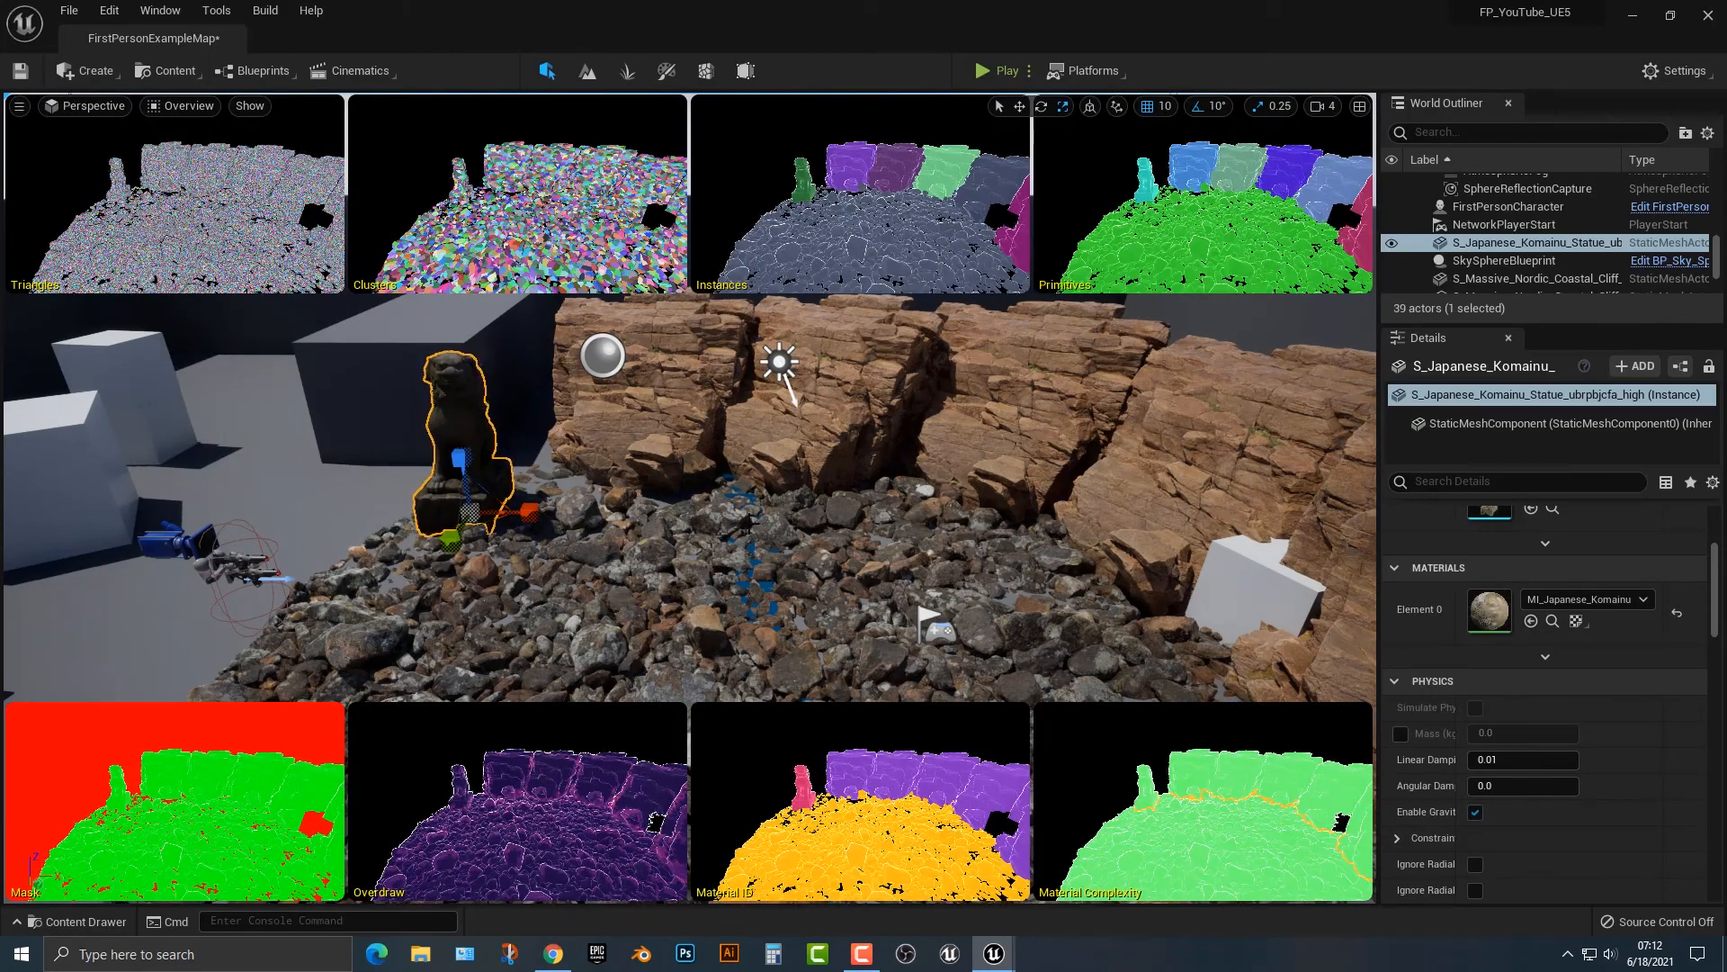
right_click_drag(750, 520, 808, 520)
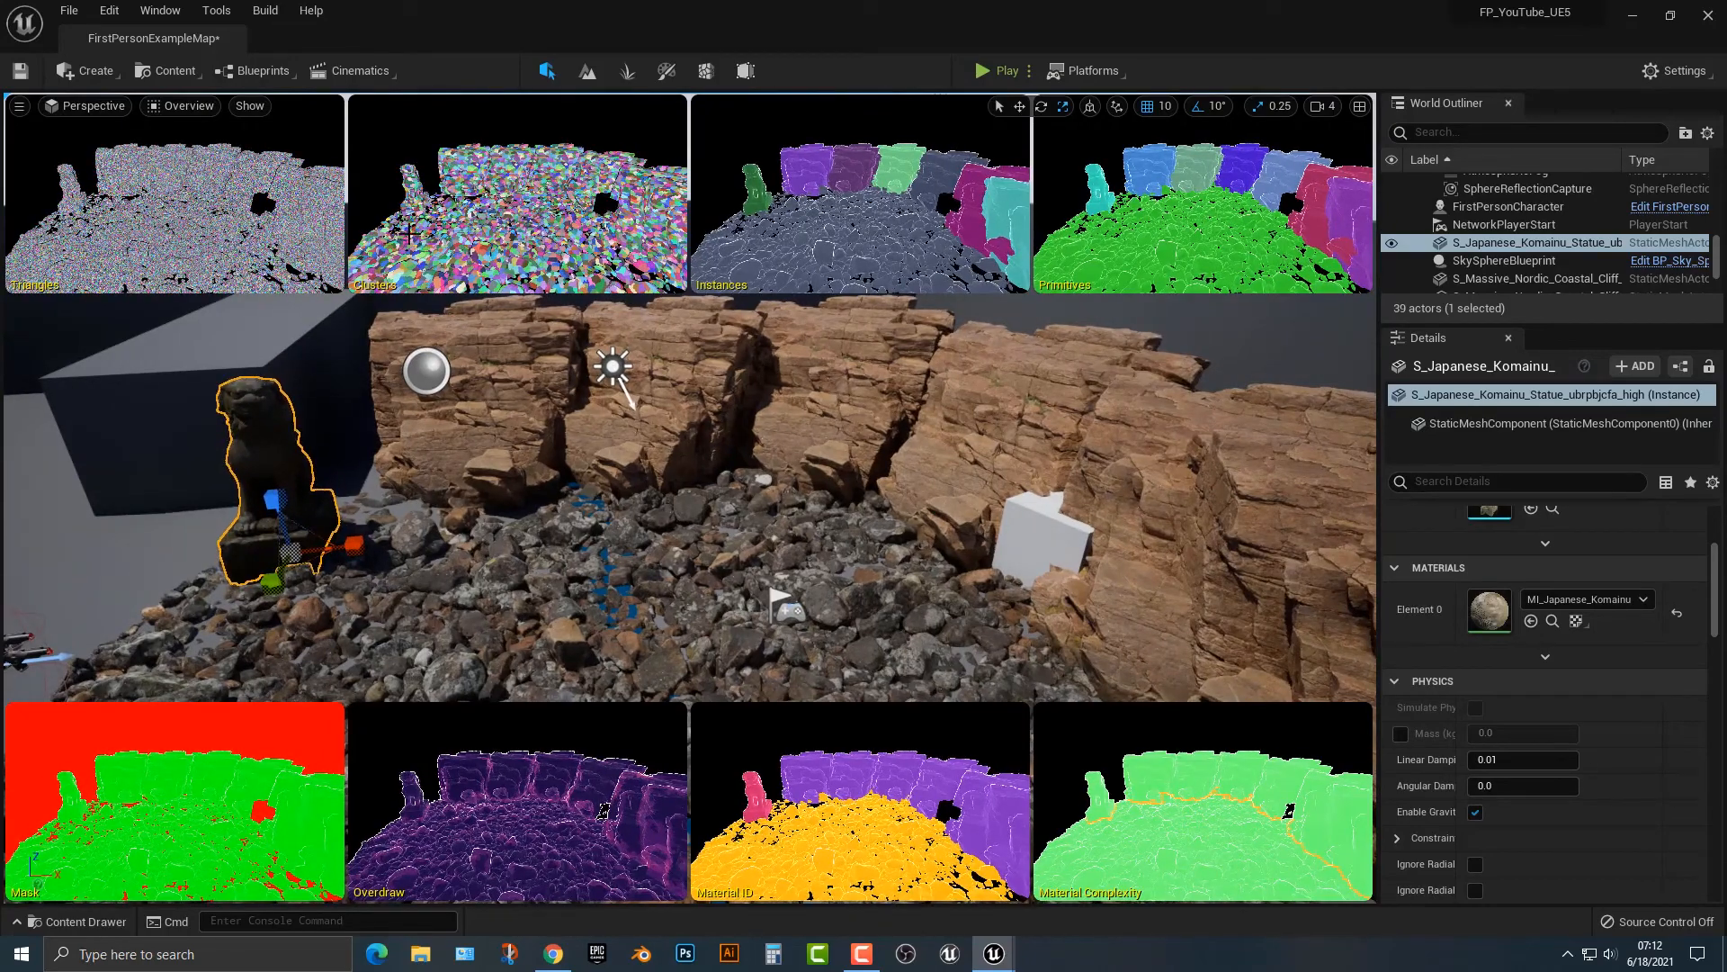
Display the scene in Nanite Clusters mode and examine how the mesh clusters change between close and distant viewpoints
left_click(182, 106)
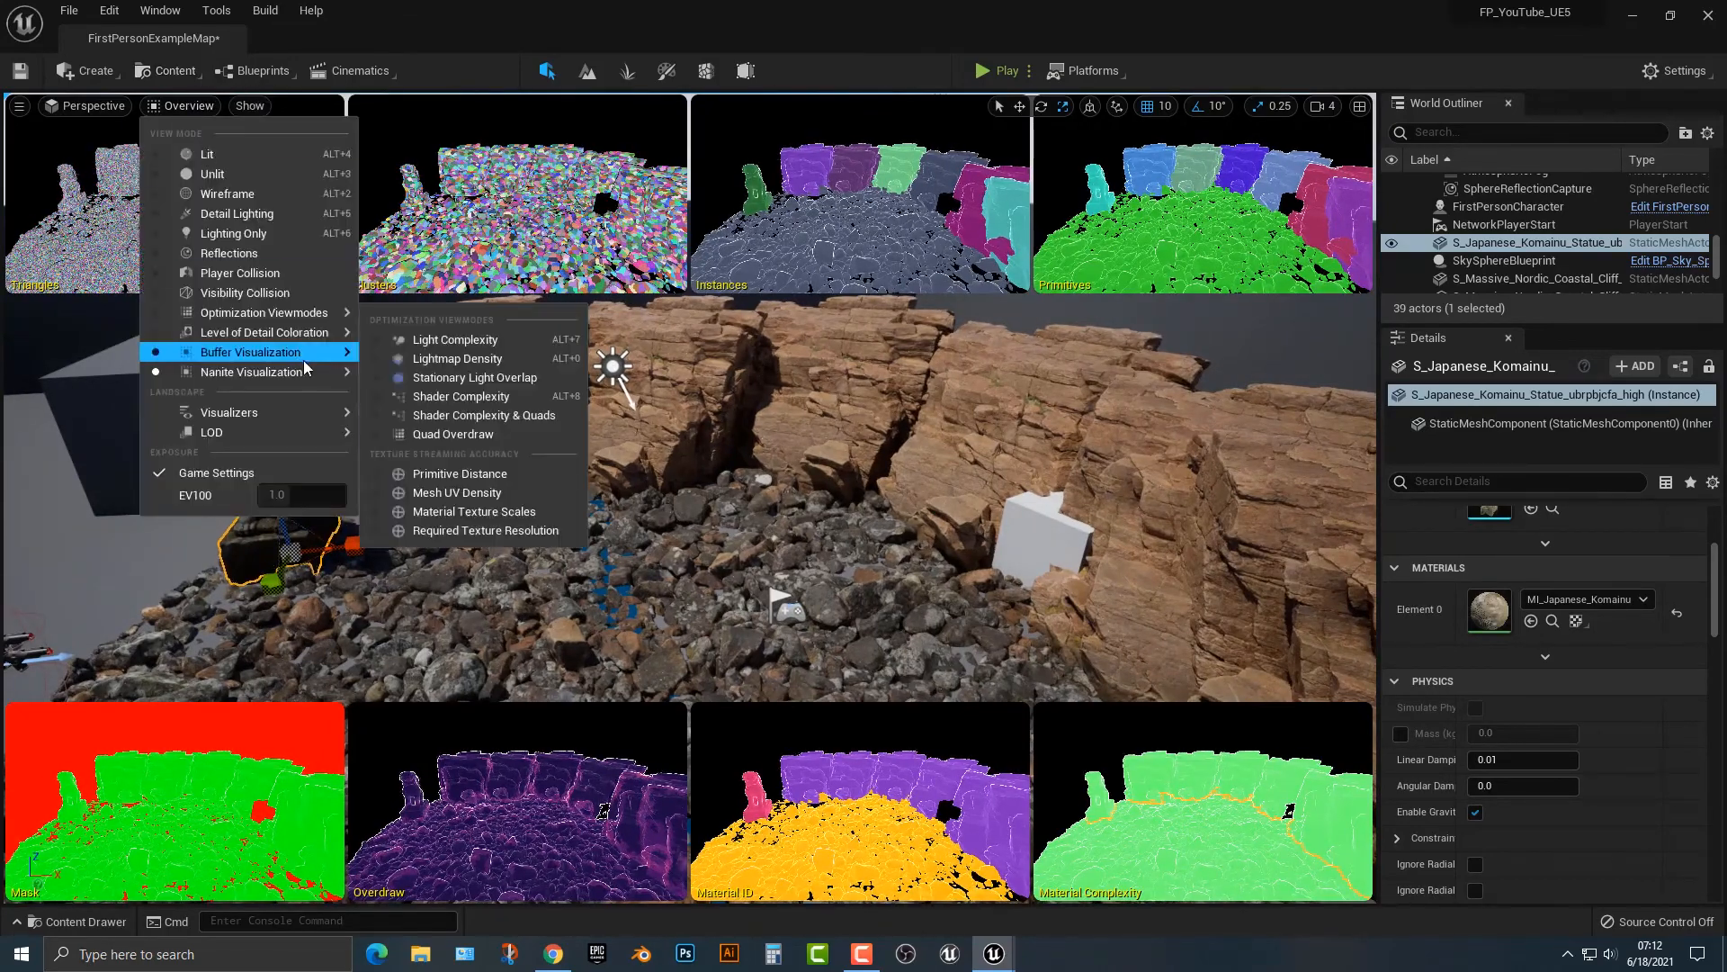
mouse_move(304, 374)
left_click(475, 468)
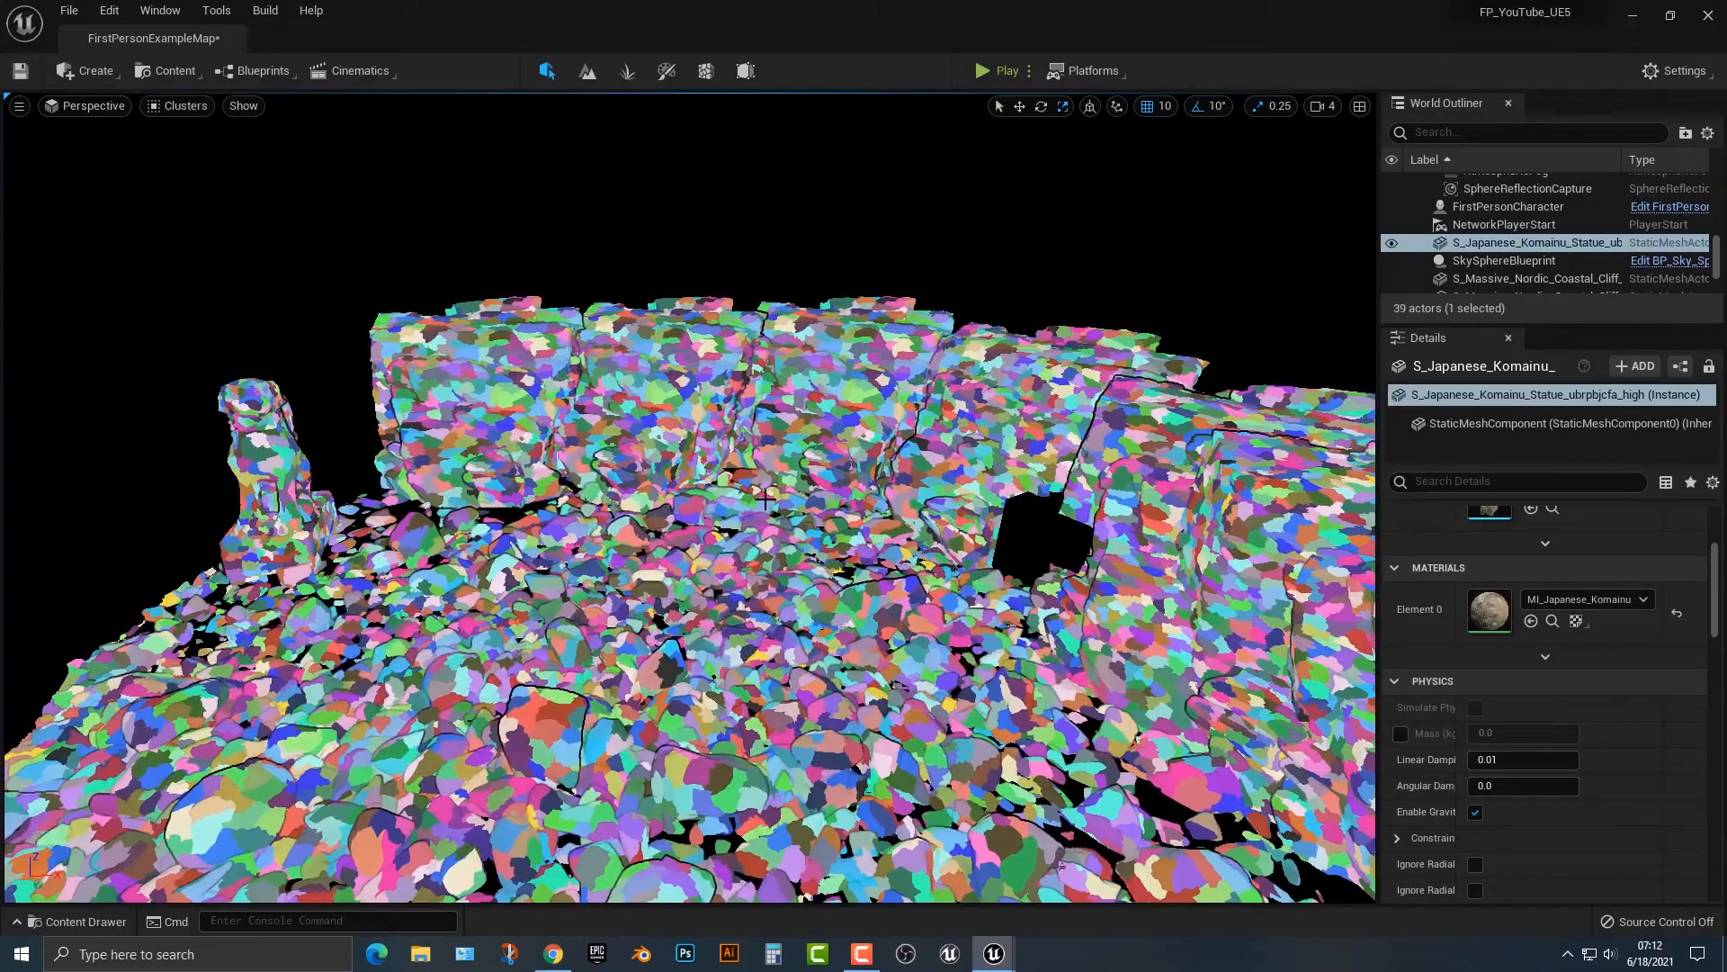
right_click_drag(765, 499, 793, 424)
key("w")
key("s")
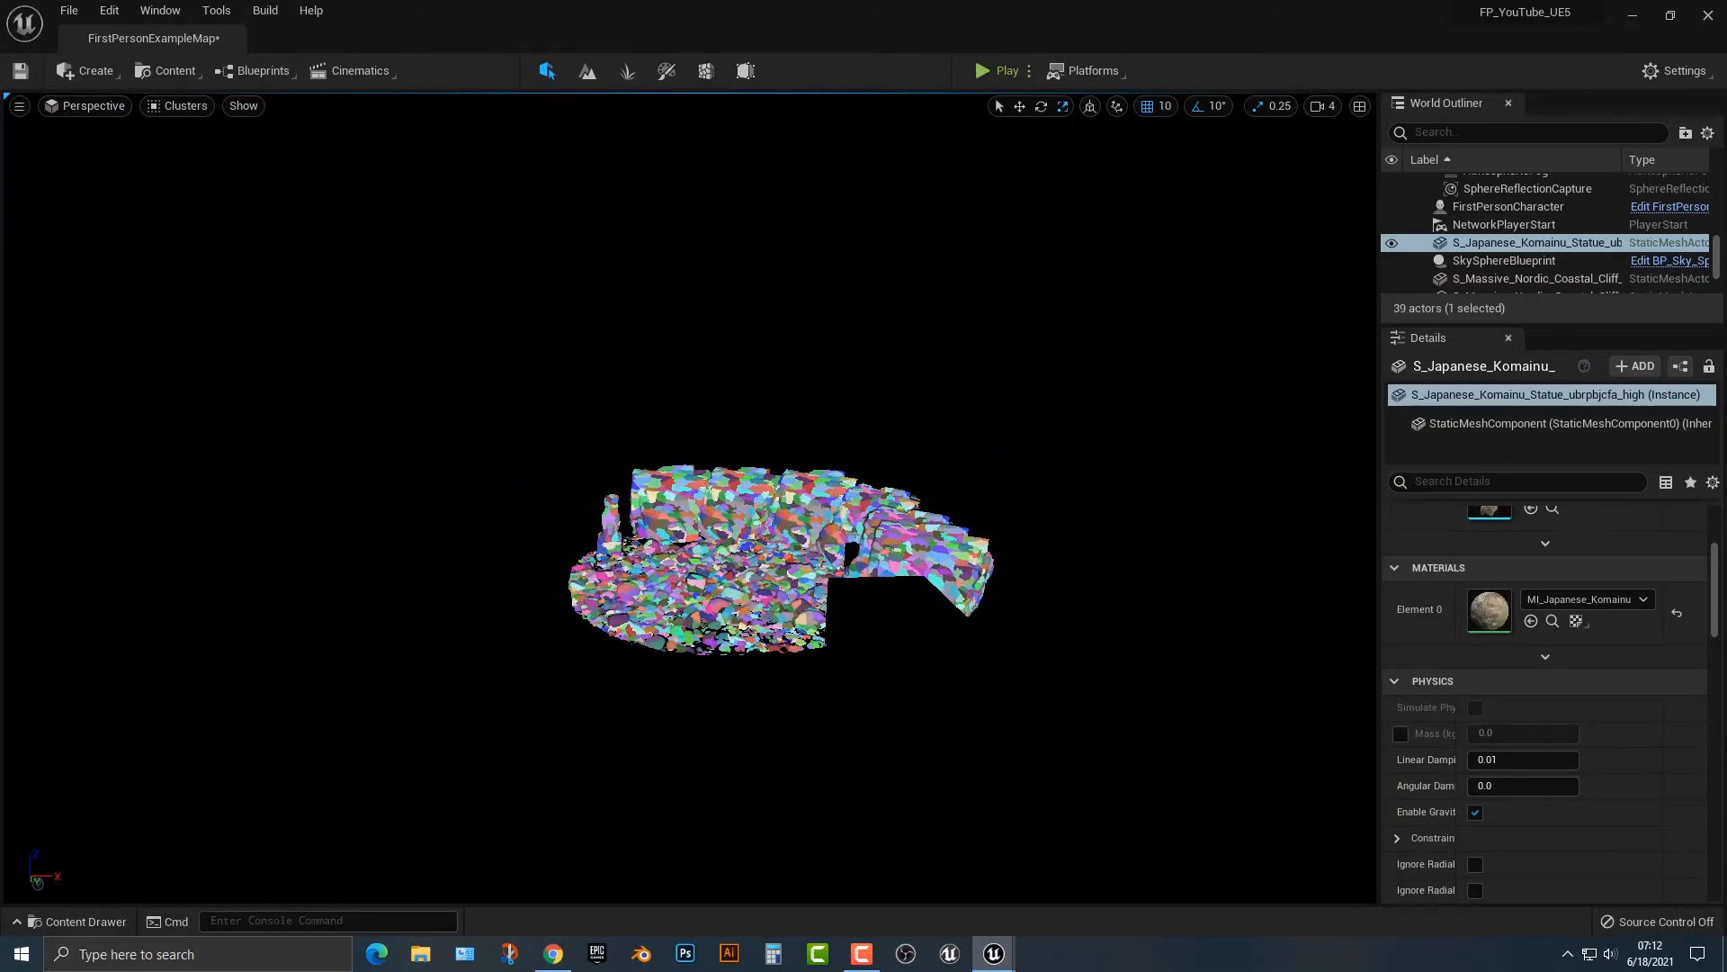
key("w")
right_click_drag(793, 425, 793, 467)
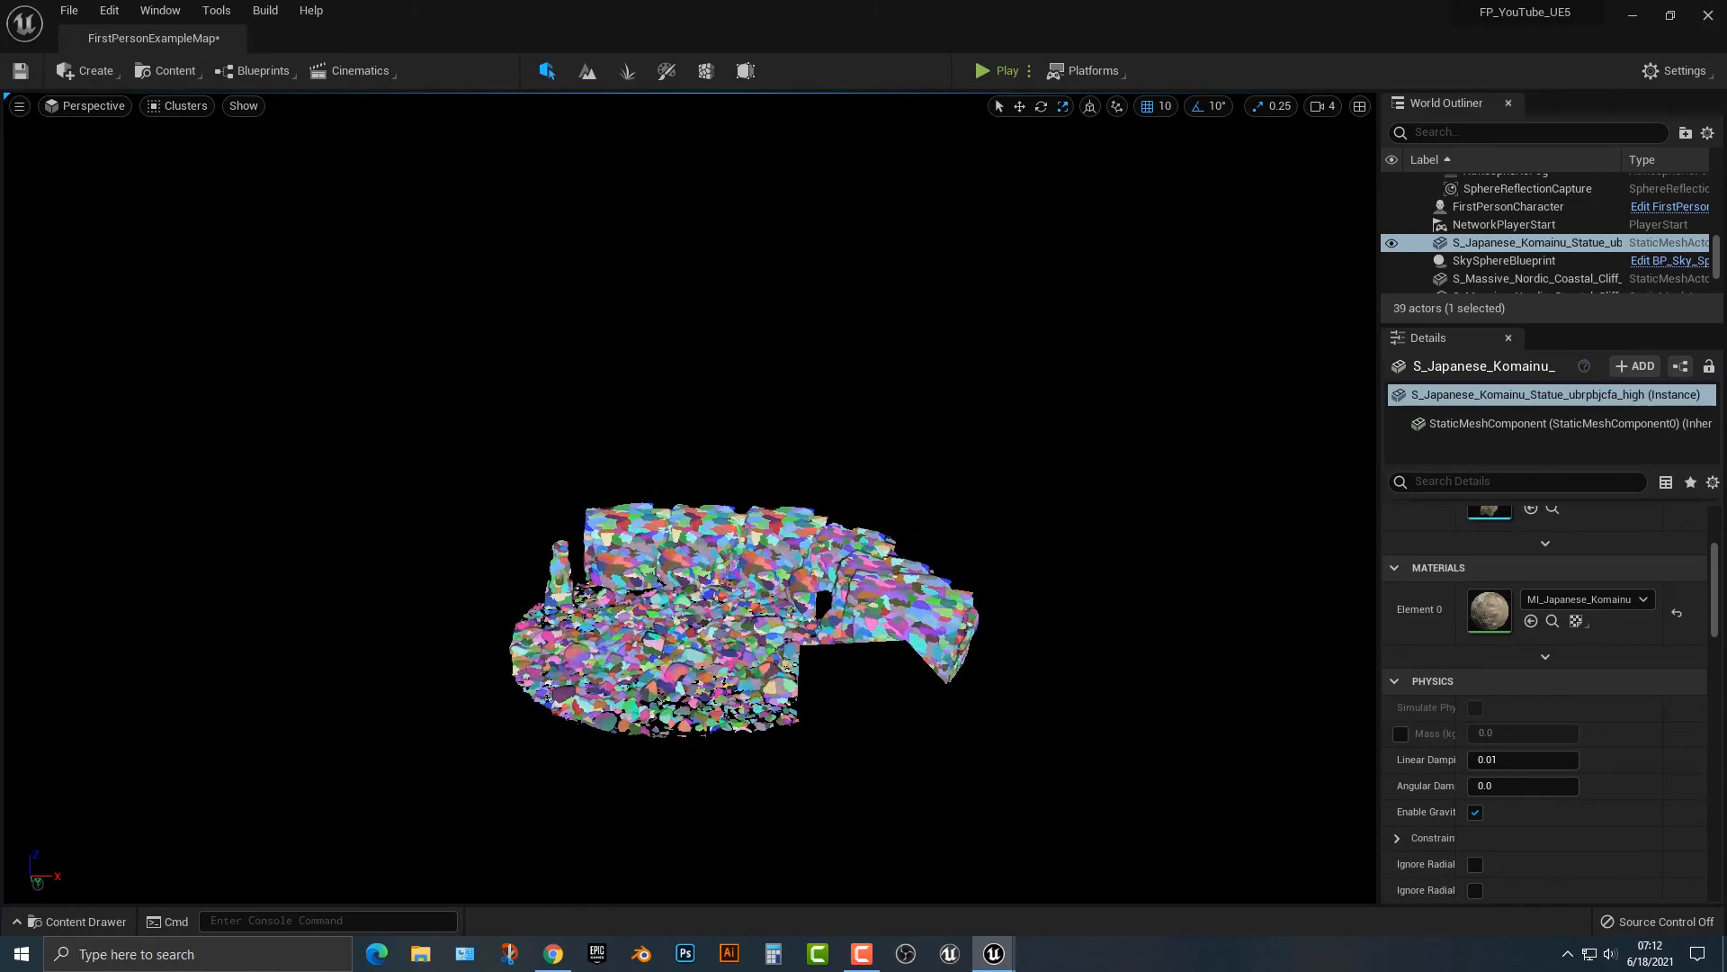
key("w")
right_click_drag(794, 468, 760, 322)
key("w")
key("s")
key("w")
key("a")
key("s")
key("a")
key("d")
key("a")
key("w")
key("d")
key("s")
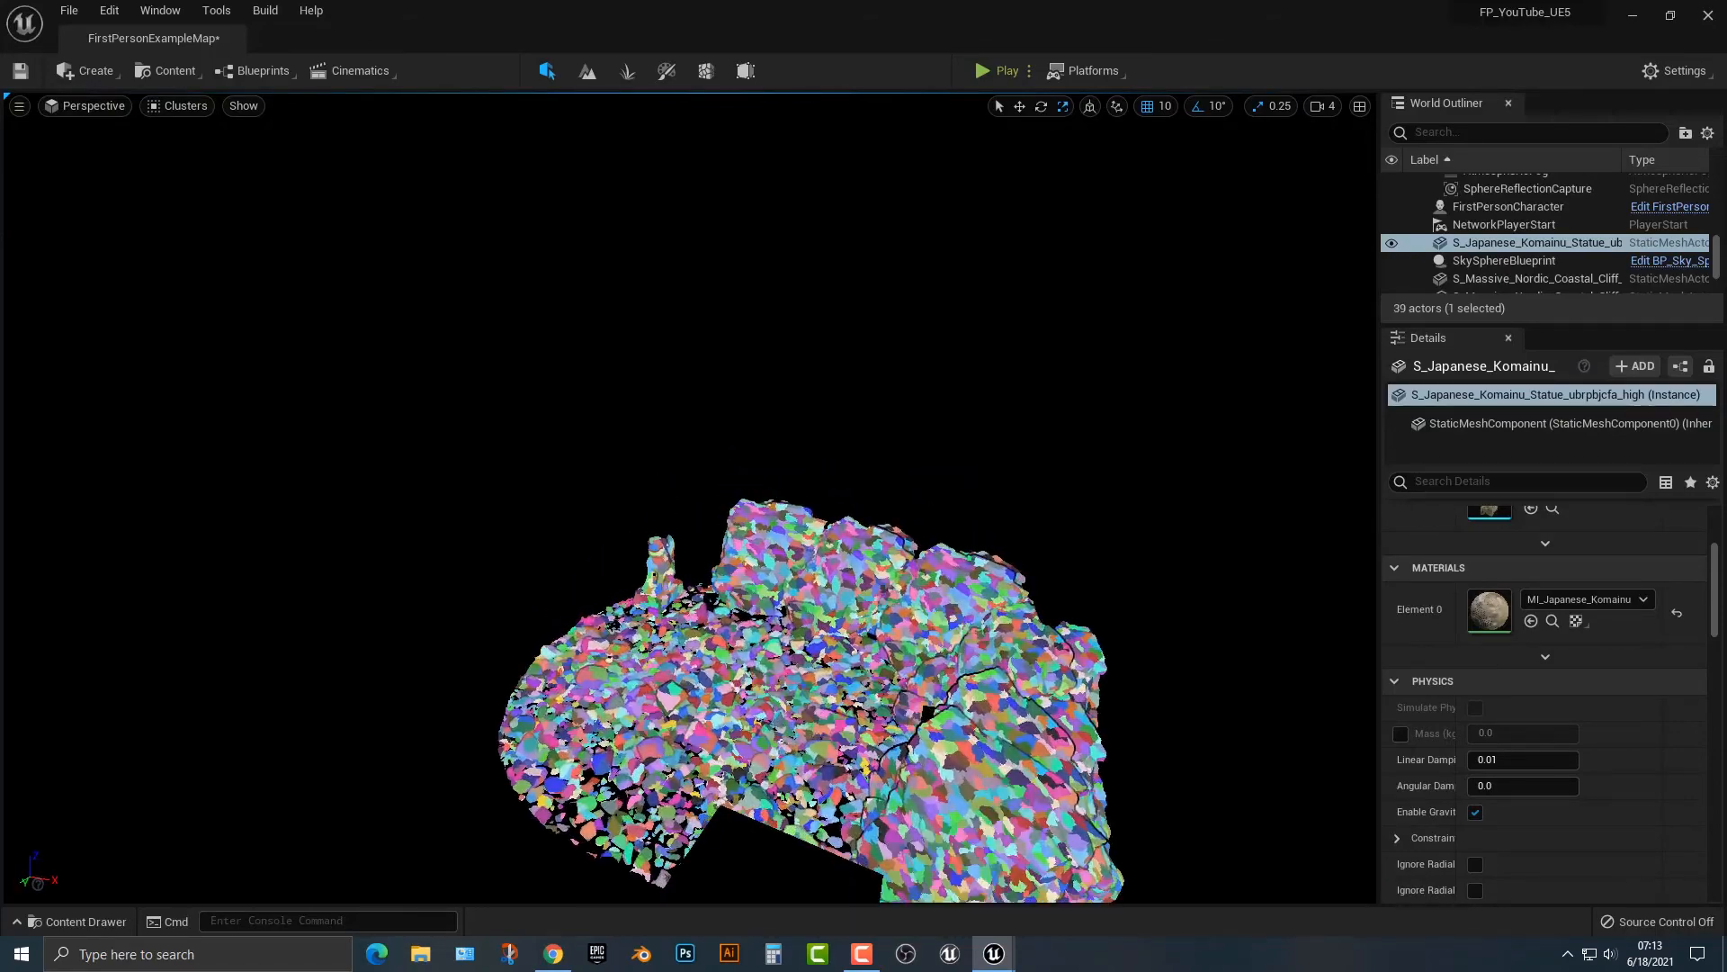
key("w")
right_click_drag(760, 322, 758, 322)
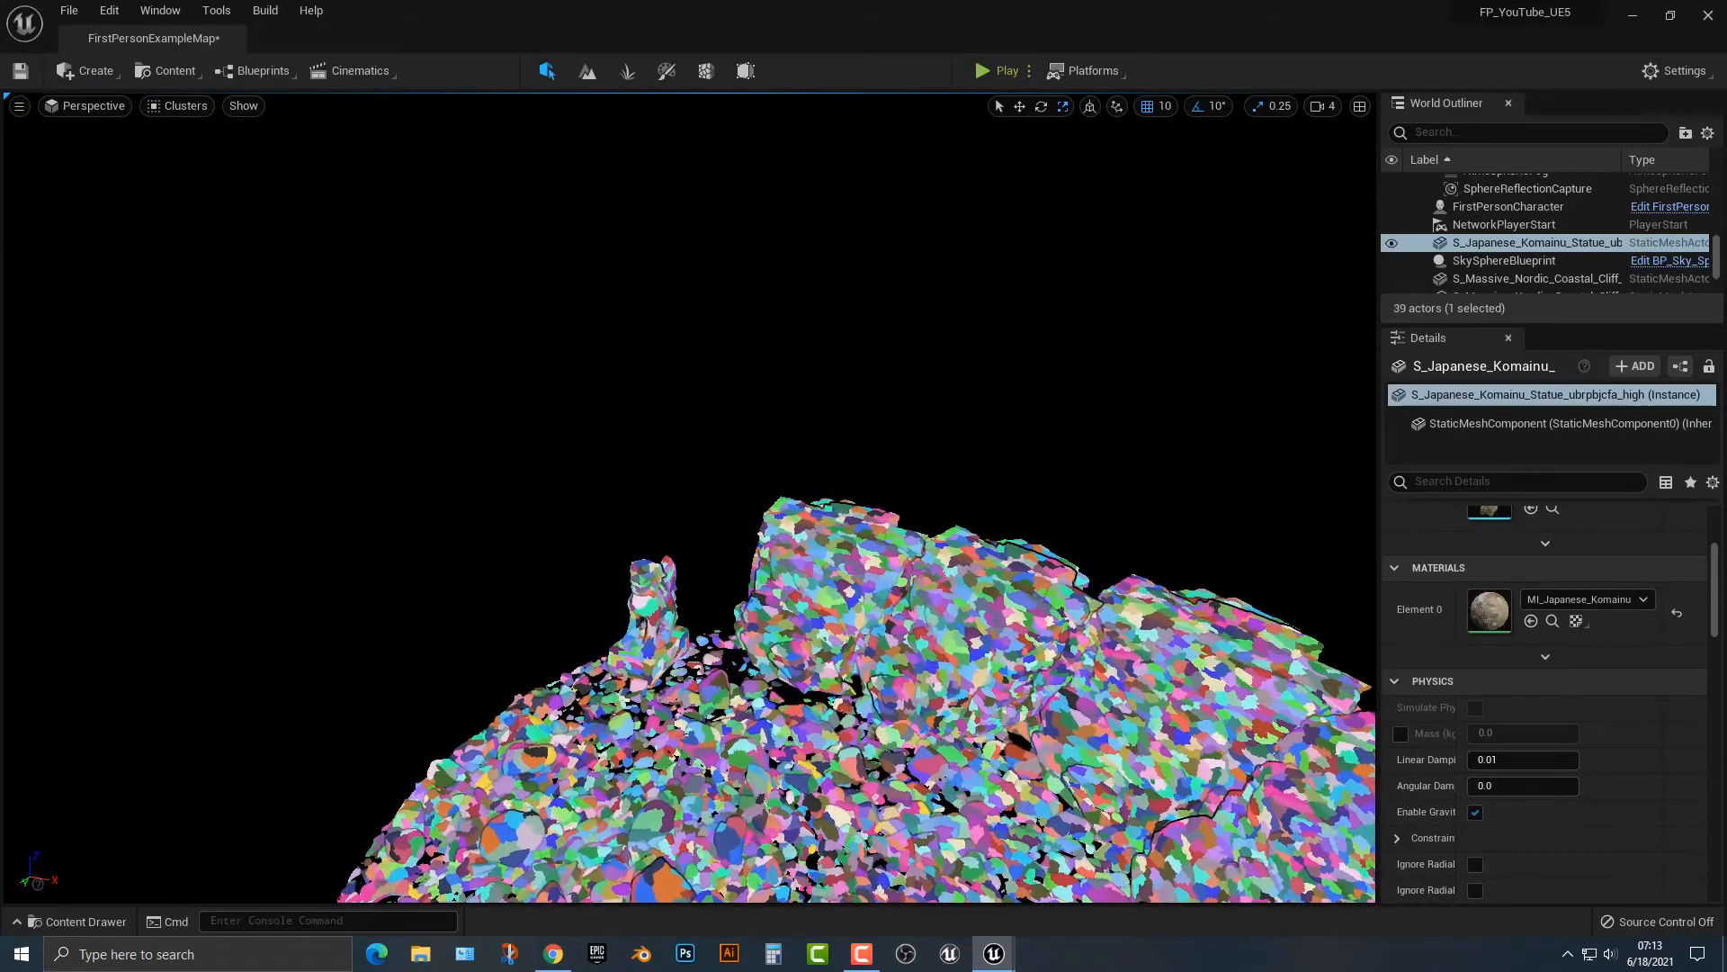
Display the scene in Nanite Triangles mode and examine the triangle density of the meshes from near and far
left_click(186, 108)
mouse_move(278, 372)
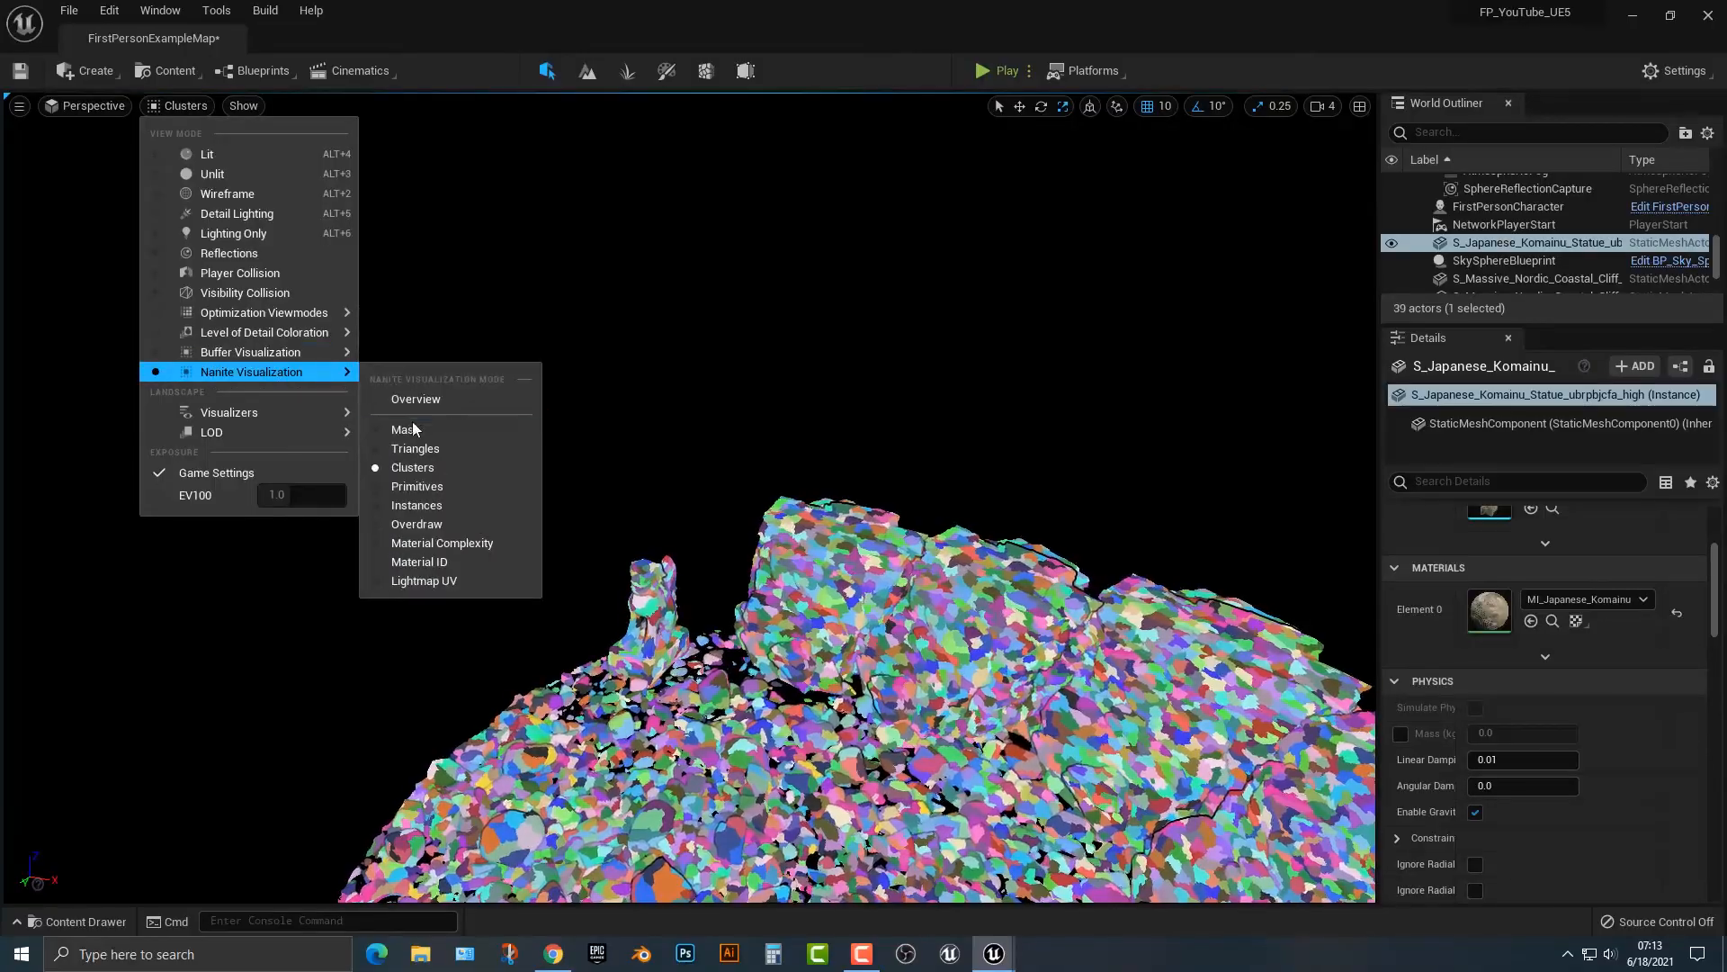
left_click(432, 445)
right_click_drag(433, 445, 531, 360)
key("w")
key("w")
key("w")
key("s")
key("w")
key("w")
key("w")
key("s")
key("s")
key("s")
key("s")
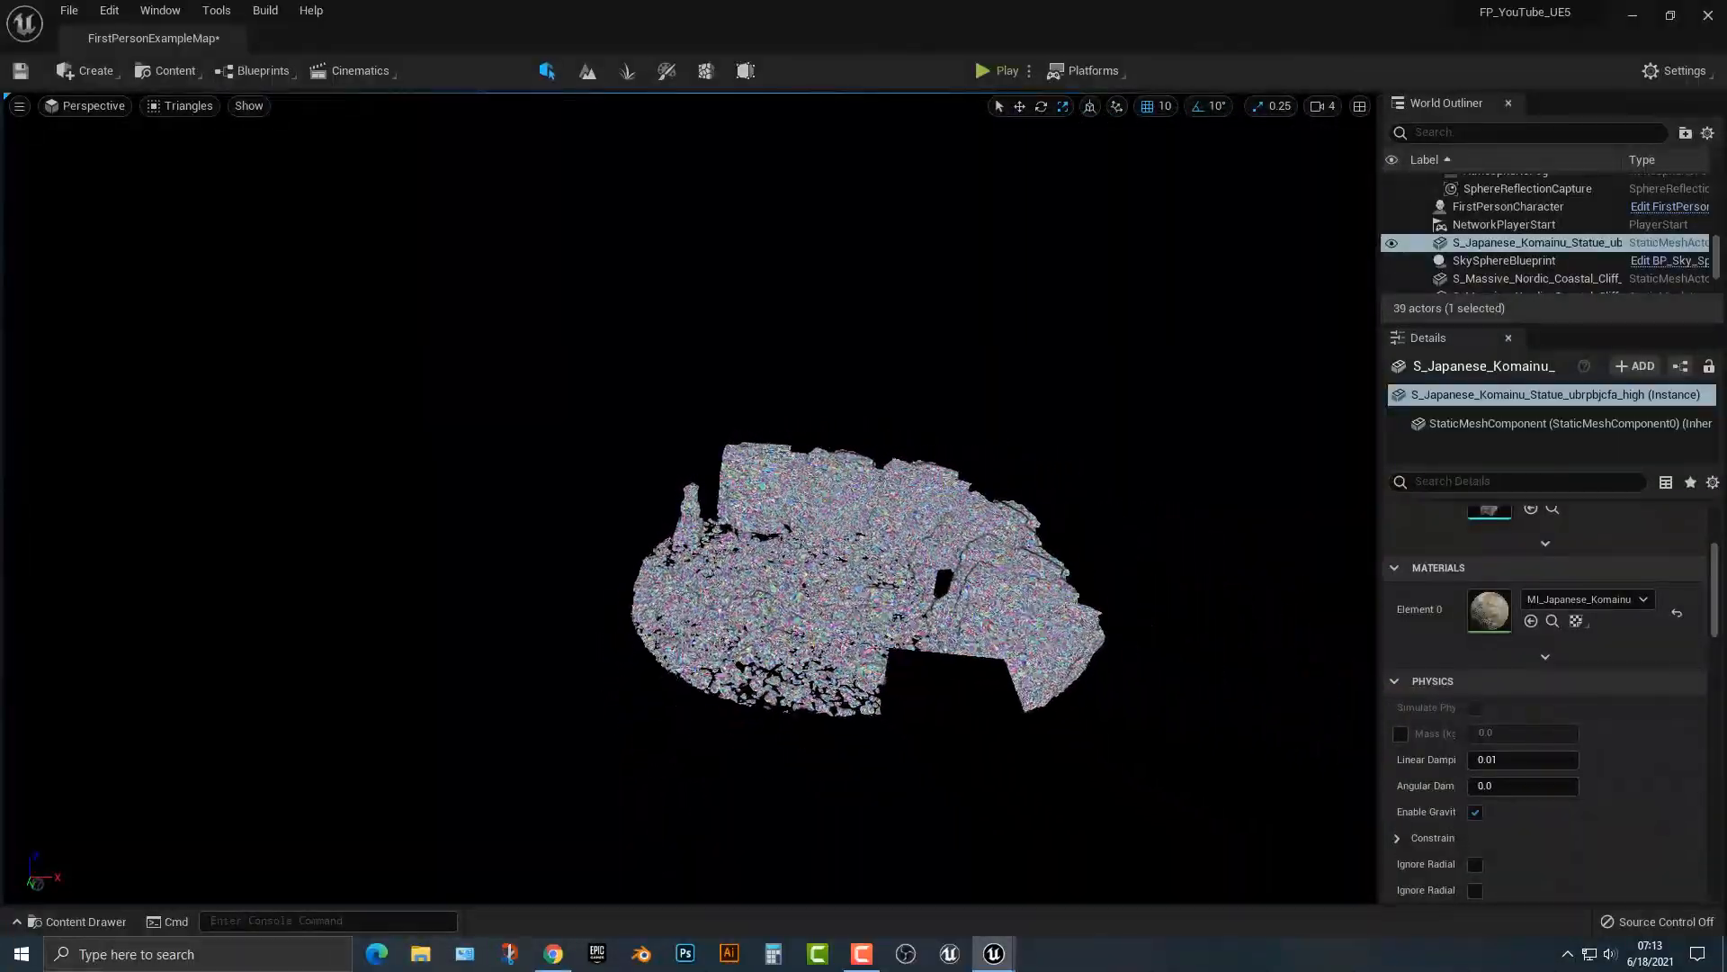
Review the meshes once more in the Nanite Overview mode from far and near, and return the viewport to Lit
left_click(185, 113)
mouse_move(270, 371)
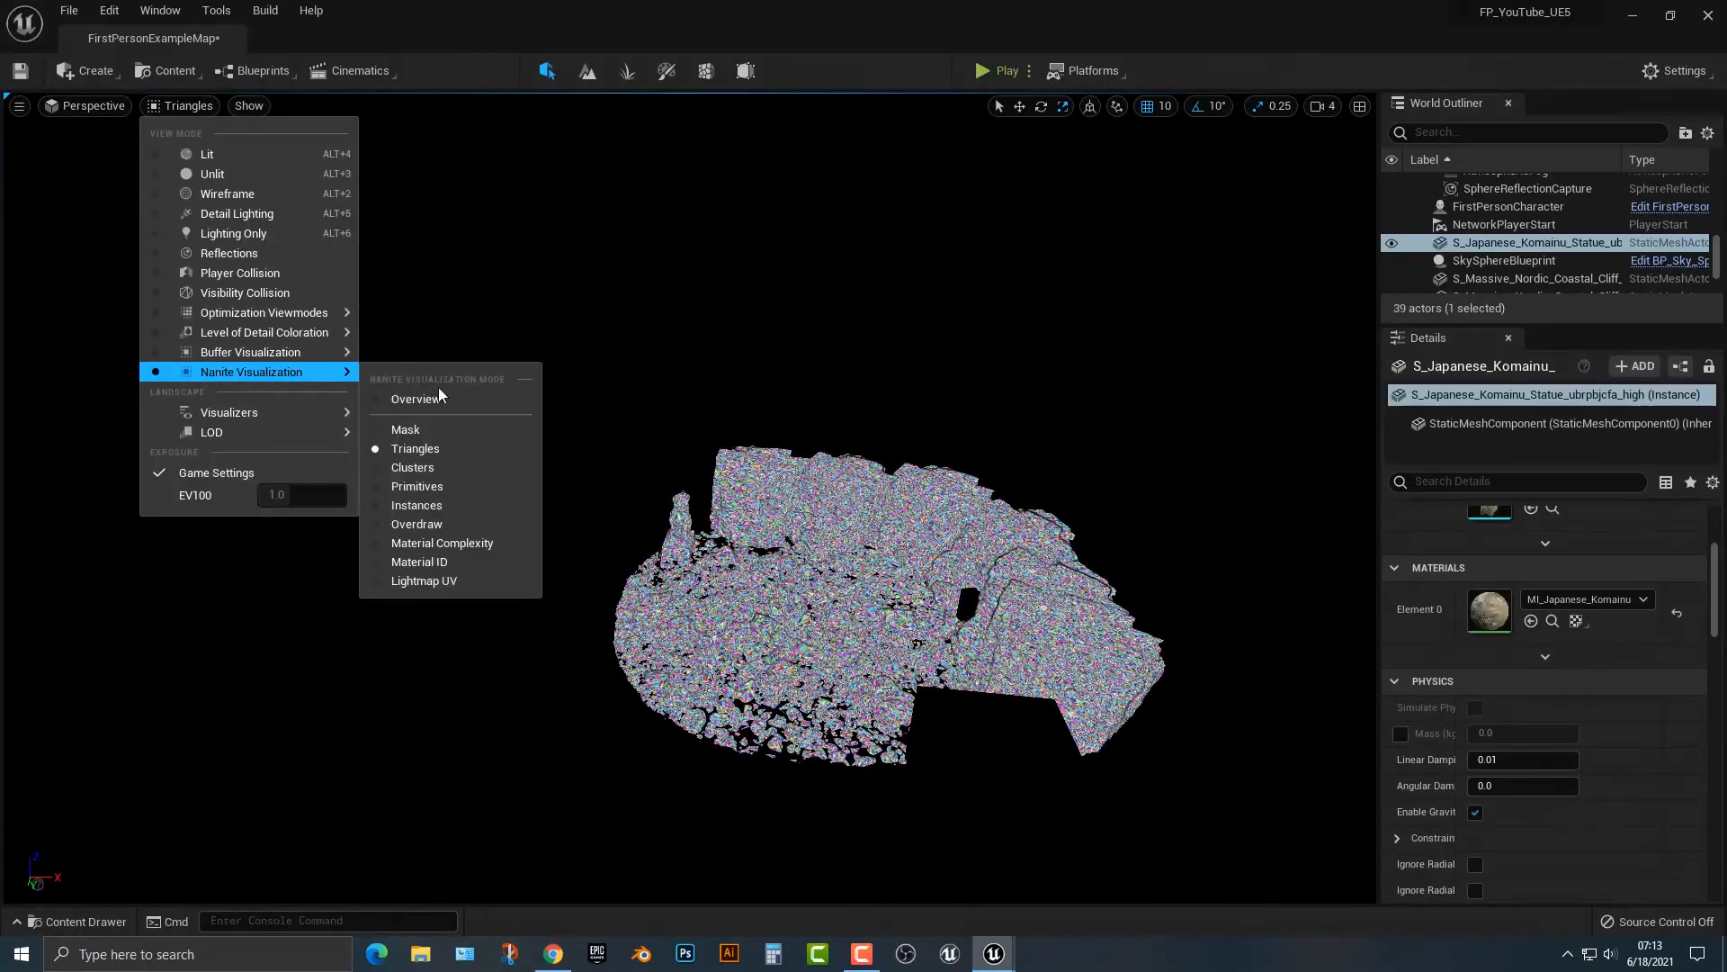
left_click(439, 392)
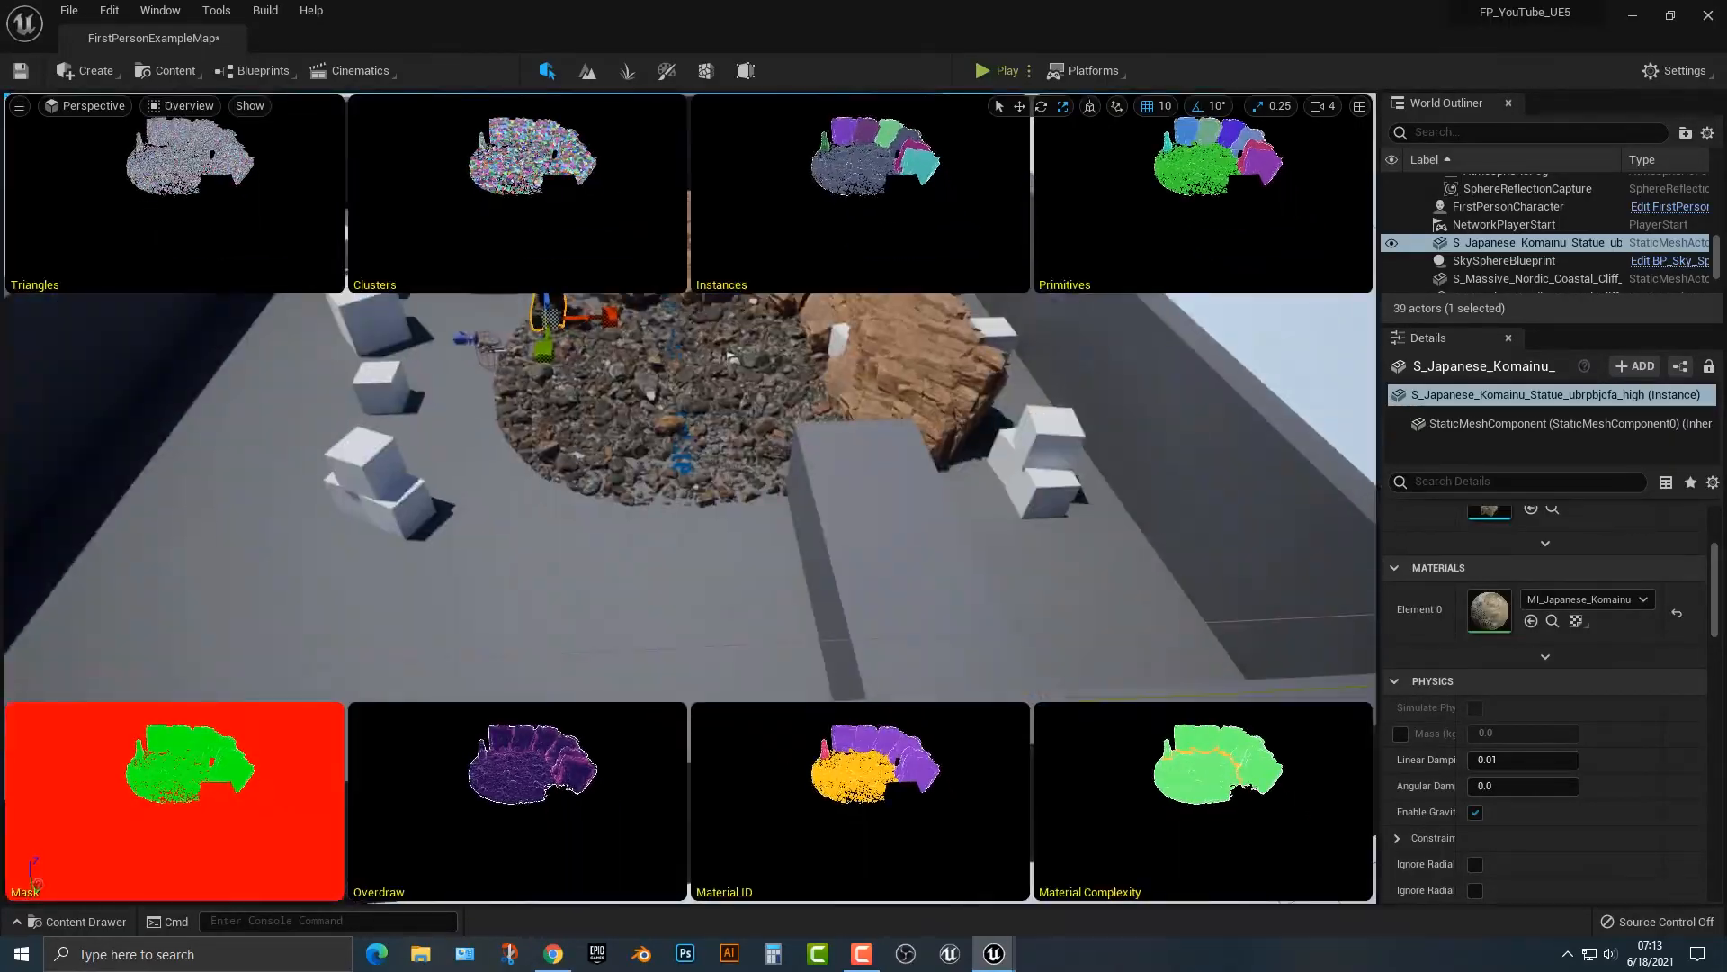
right_click_drag(689, 496, 689, 414)
key("w")
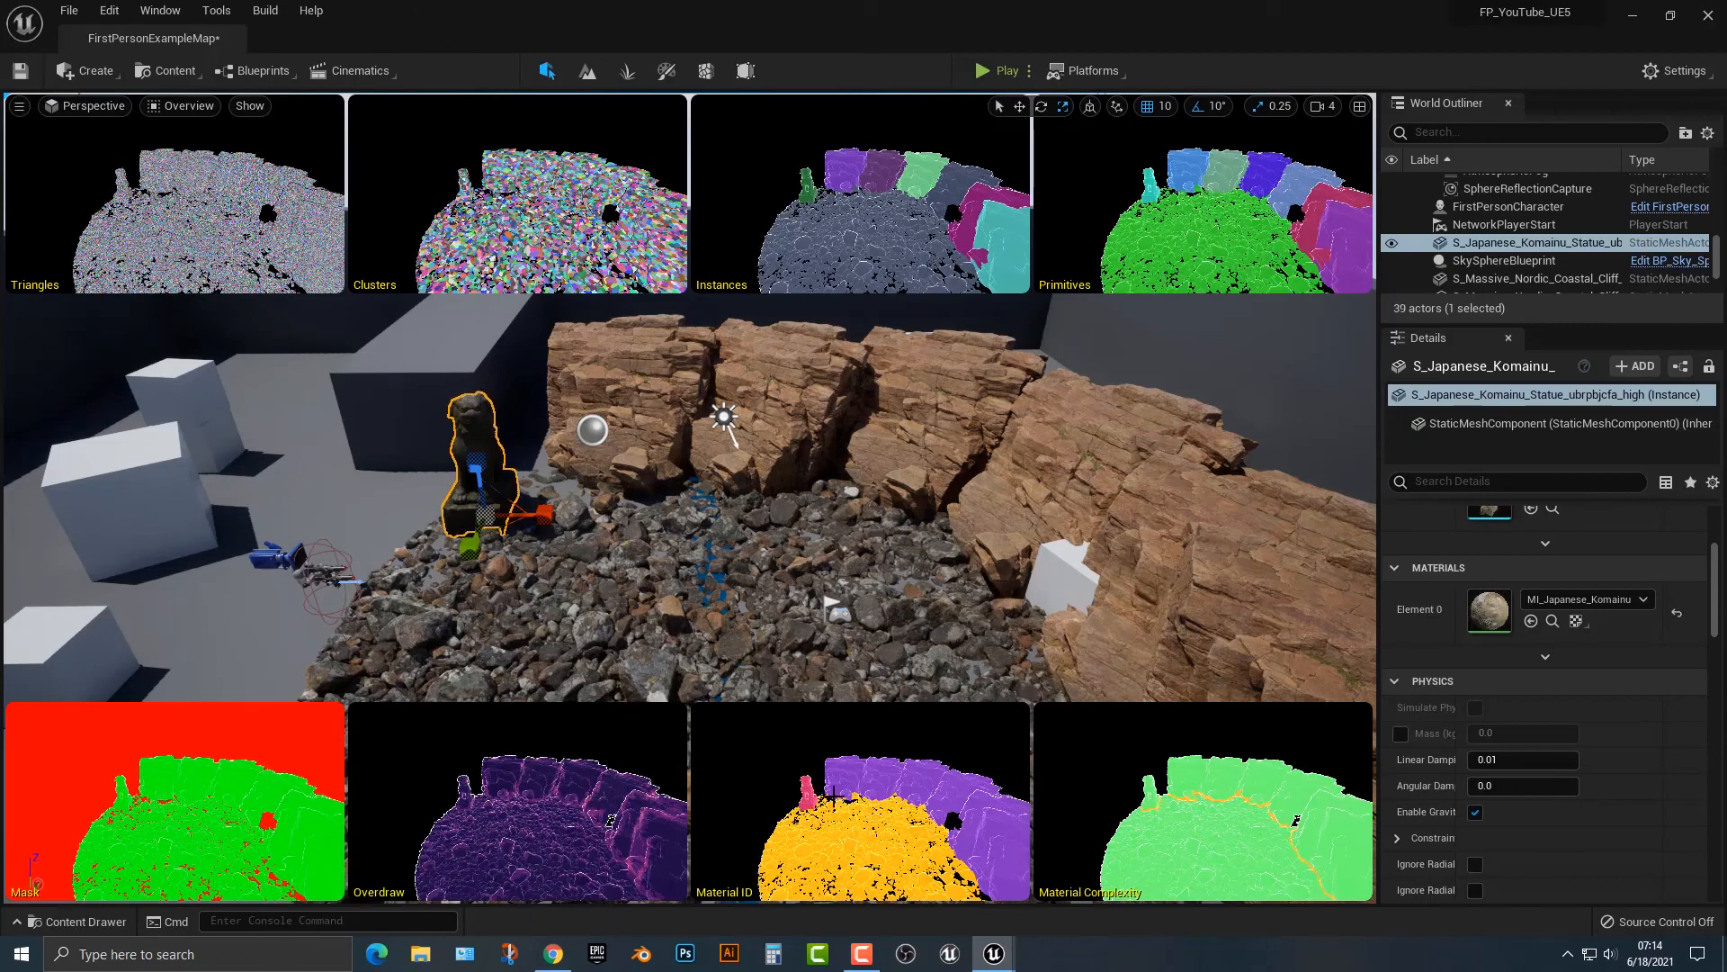
right_click_drag(834, 796, 824, 809)
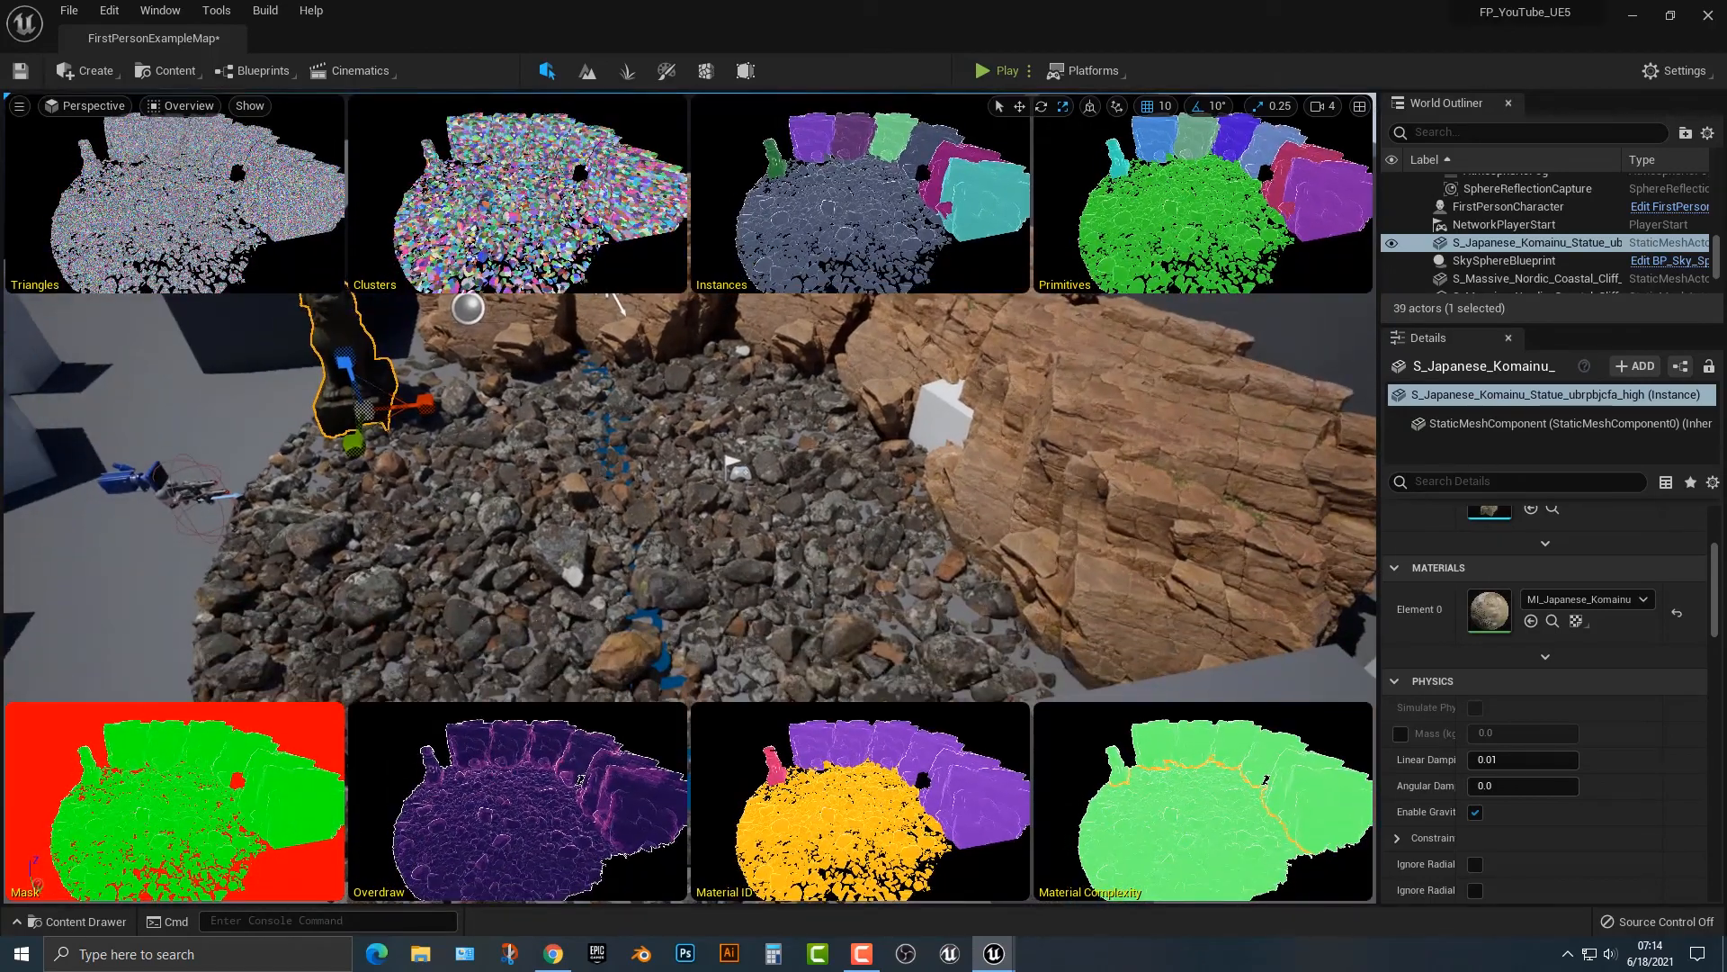
left_click(180, 107)
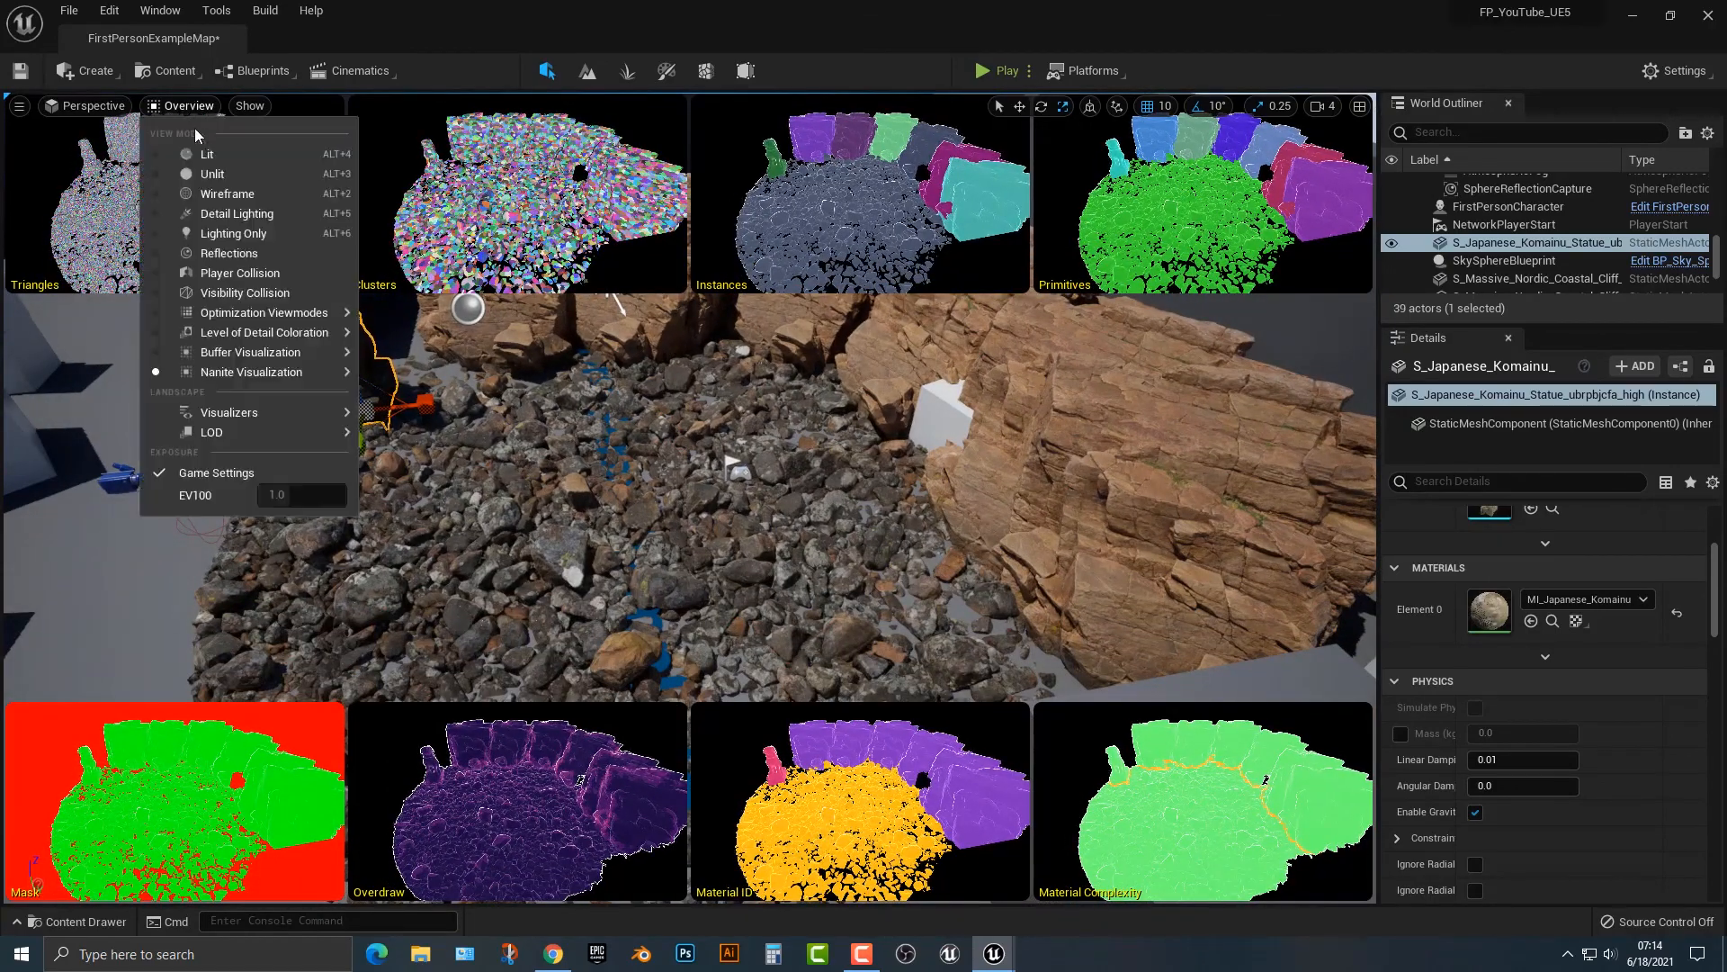
left_click(202, 155)
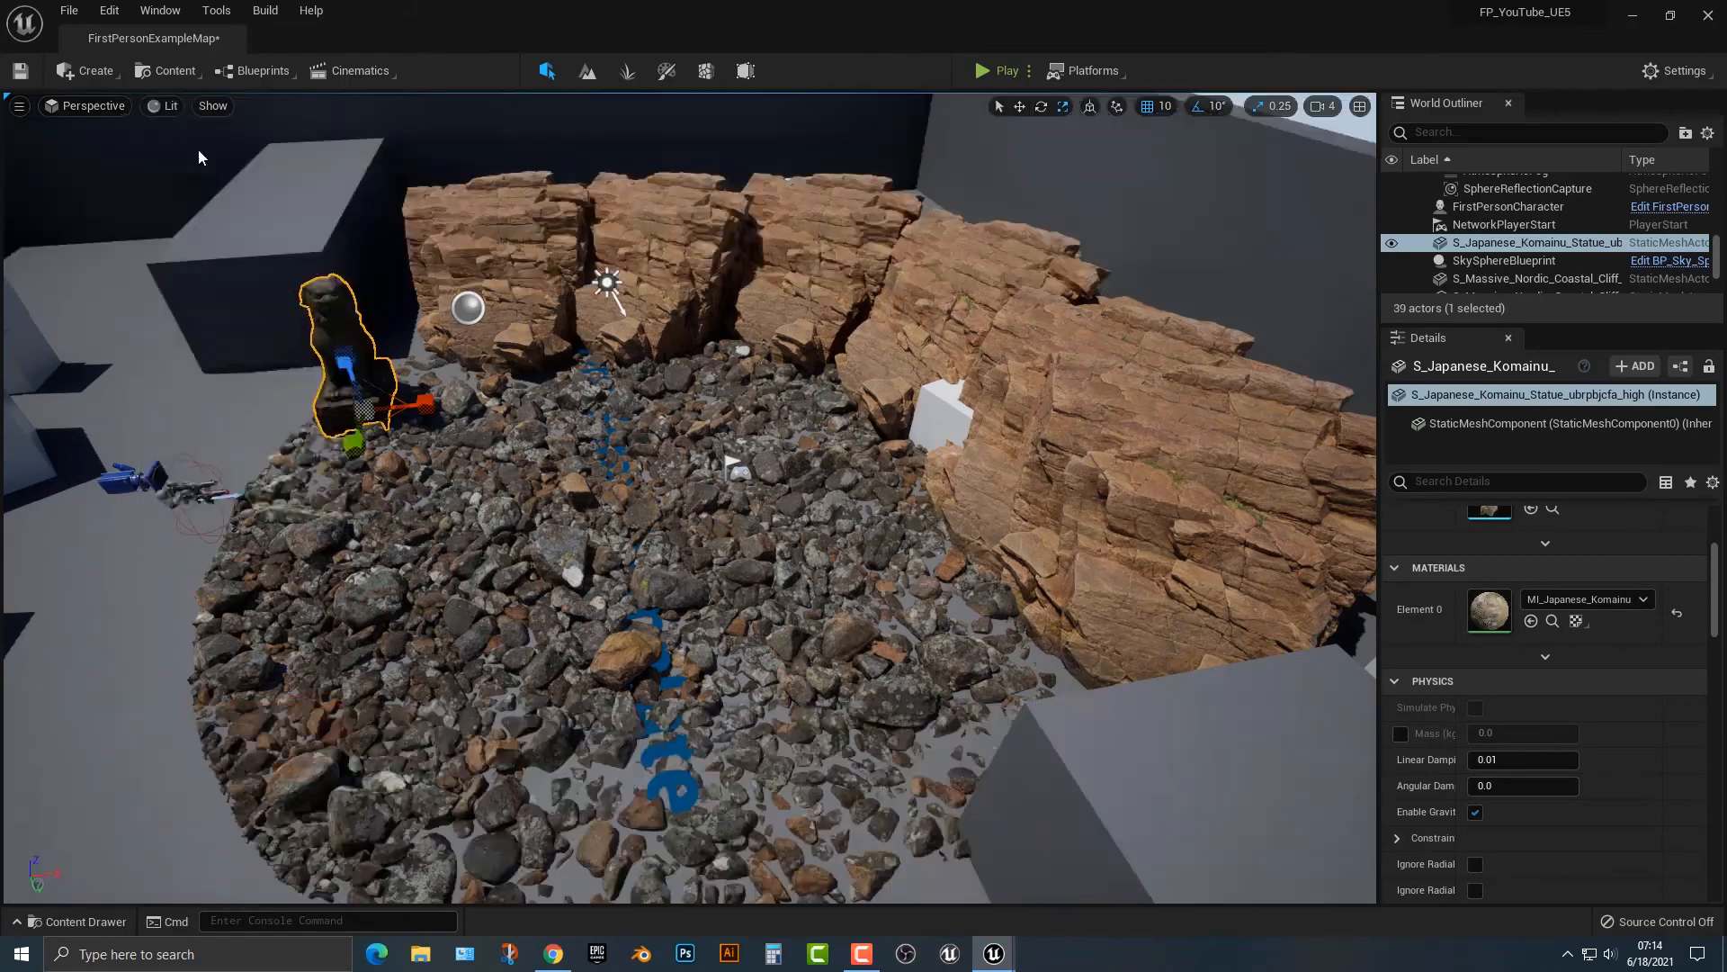
Switch to Quixel Bridge, check the download quality options for the Massive Nordic Coastal Cliff, and return to the Unreal level
right_click_drag(540, 385, 512, 412)
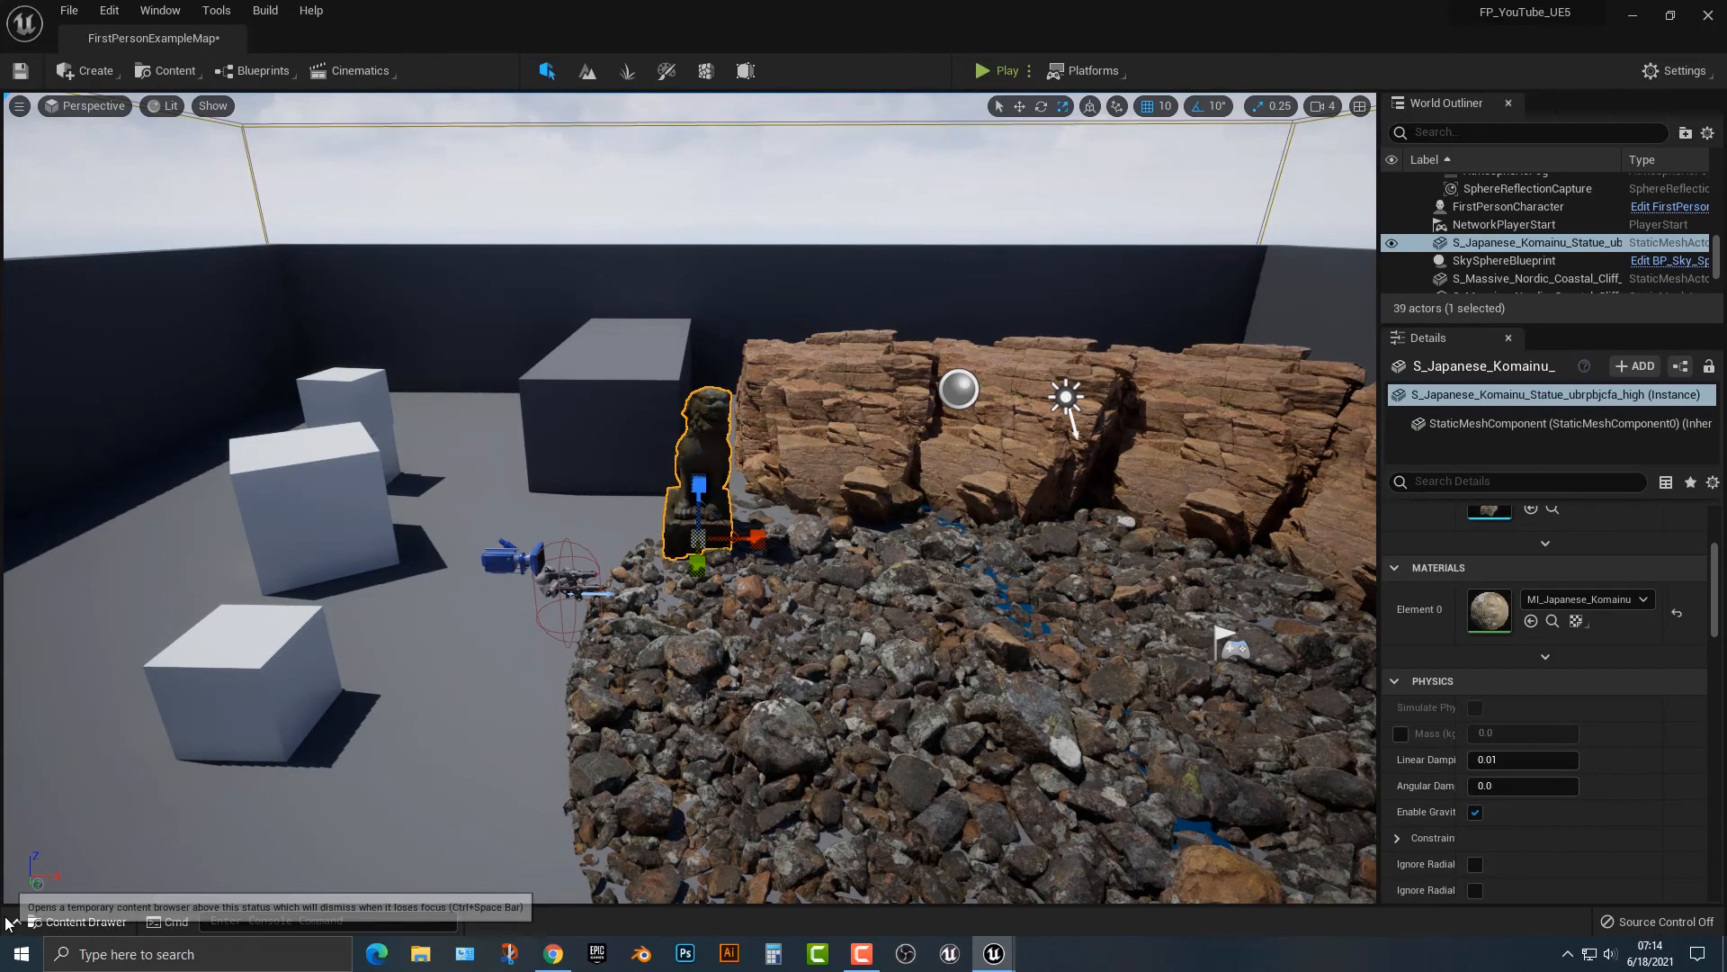
left_click(80, 921)
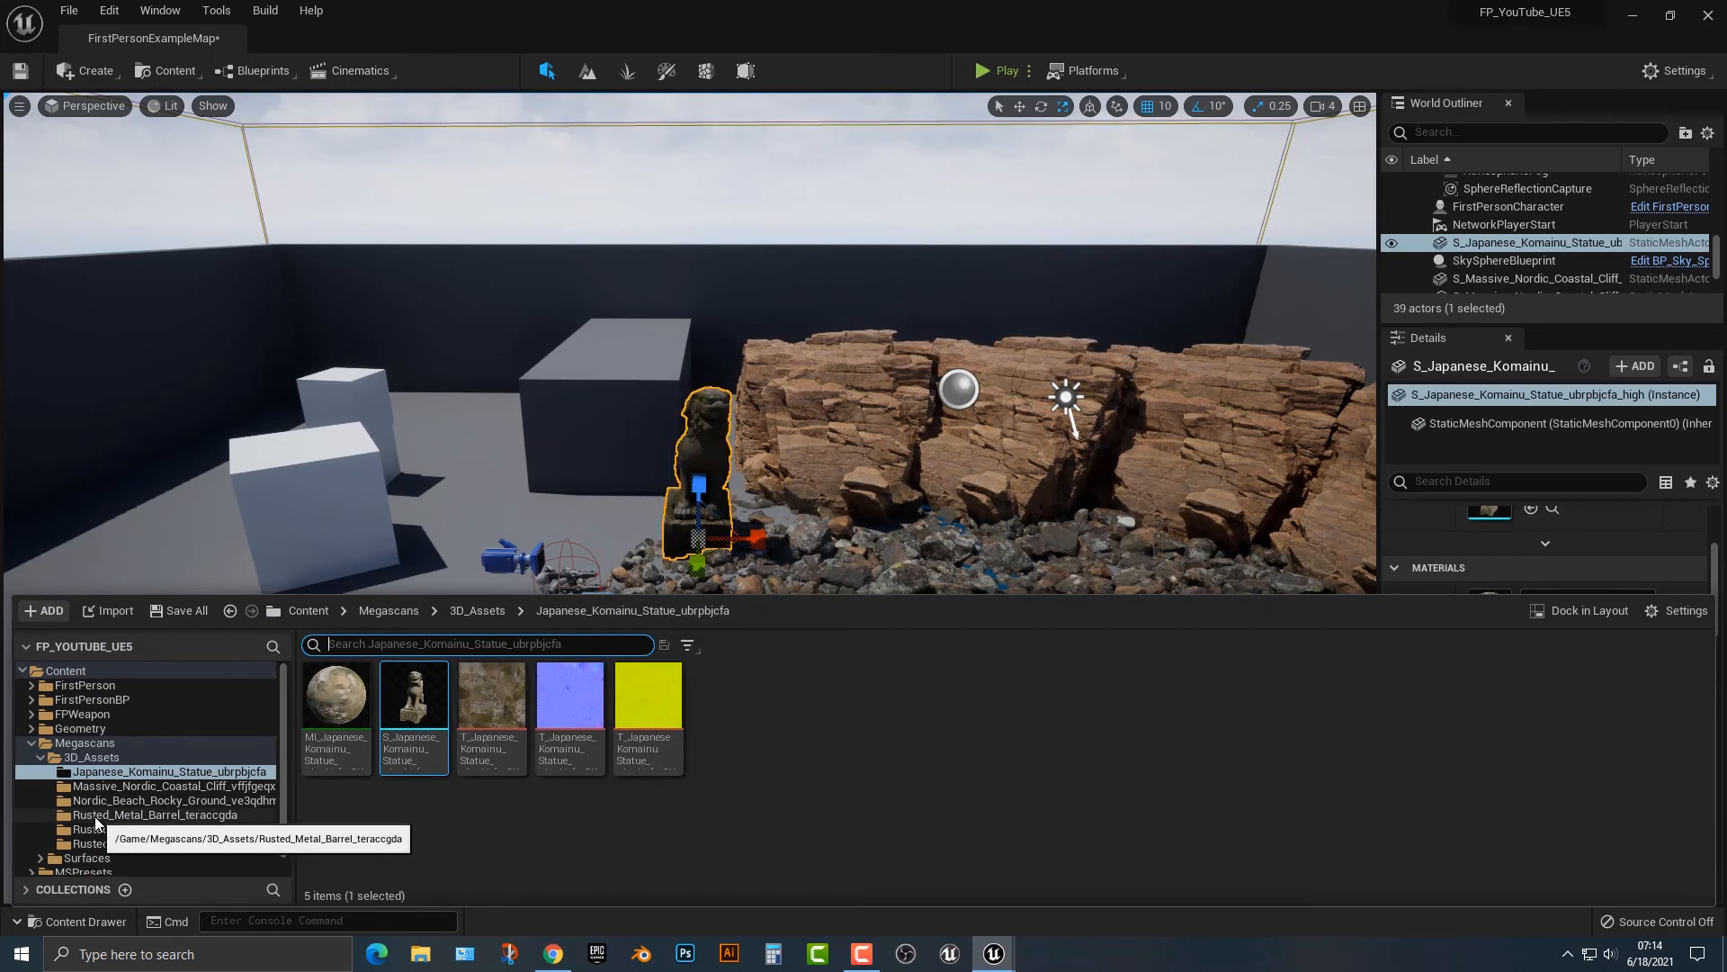
mouse_move(993, 953)
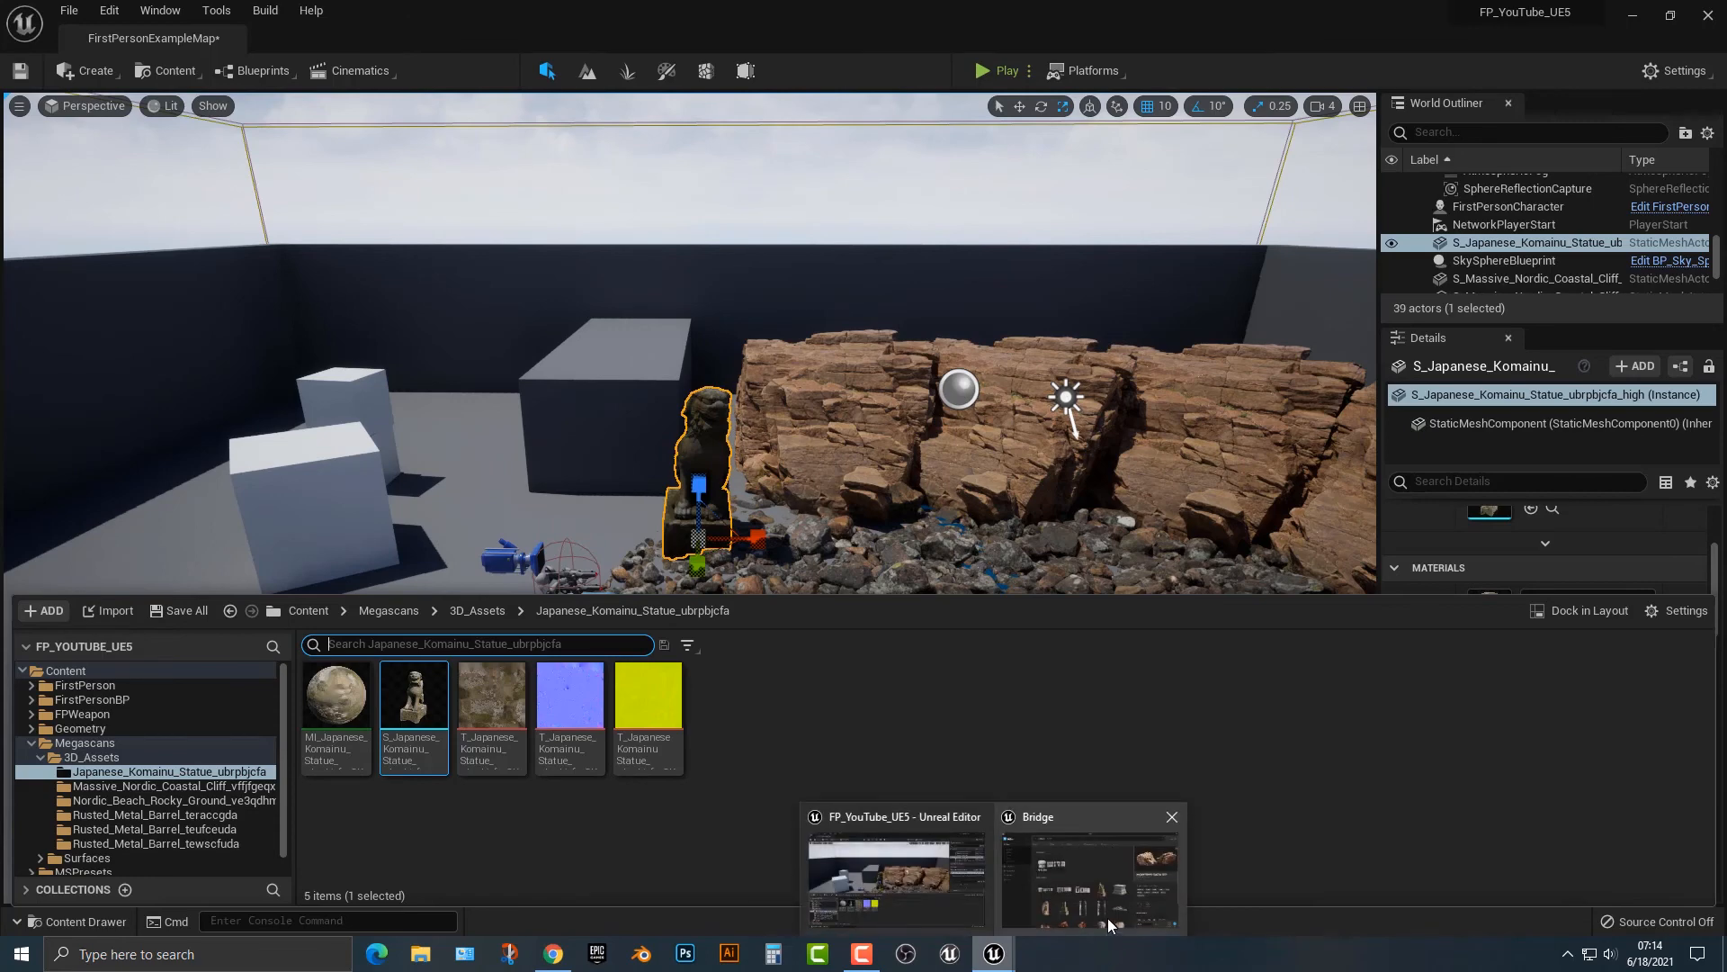
left_click(1094, 877)
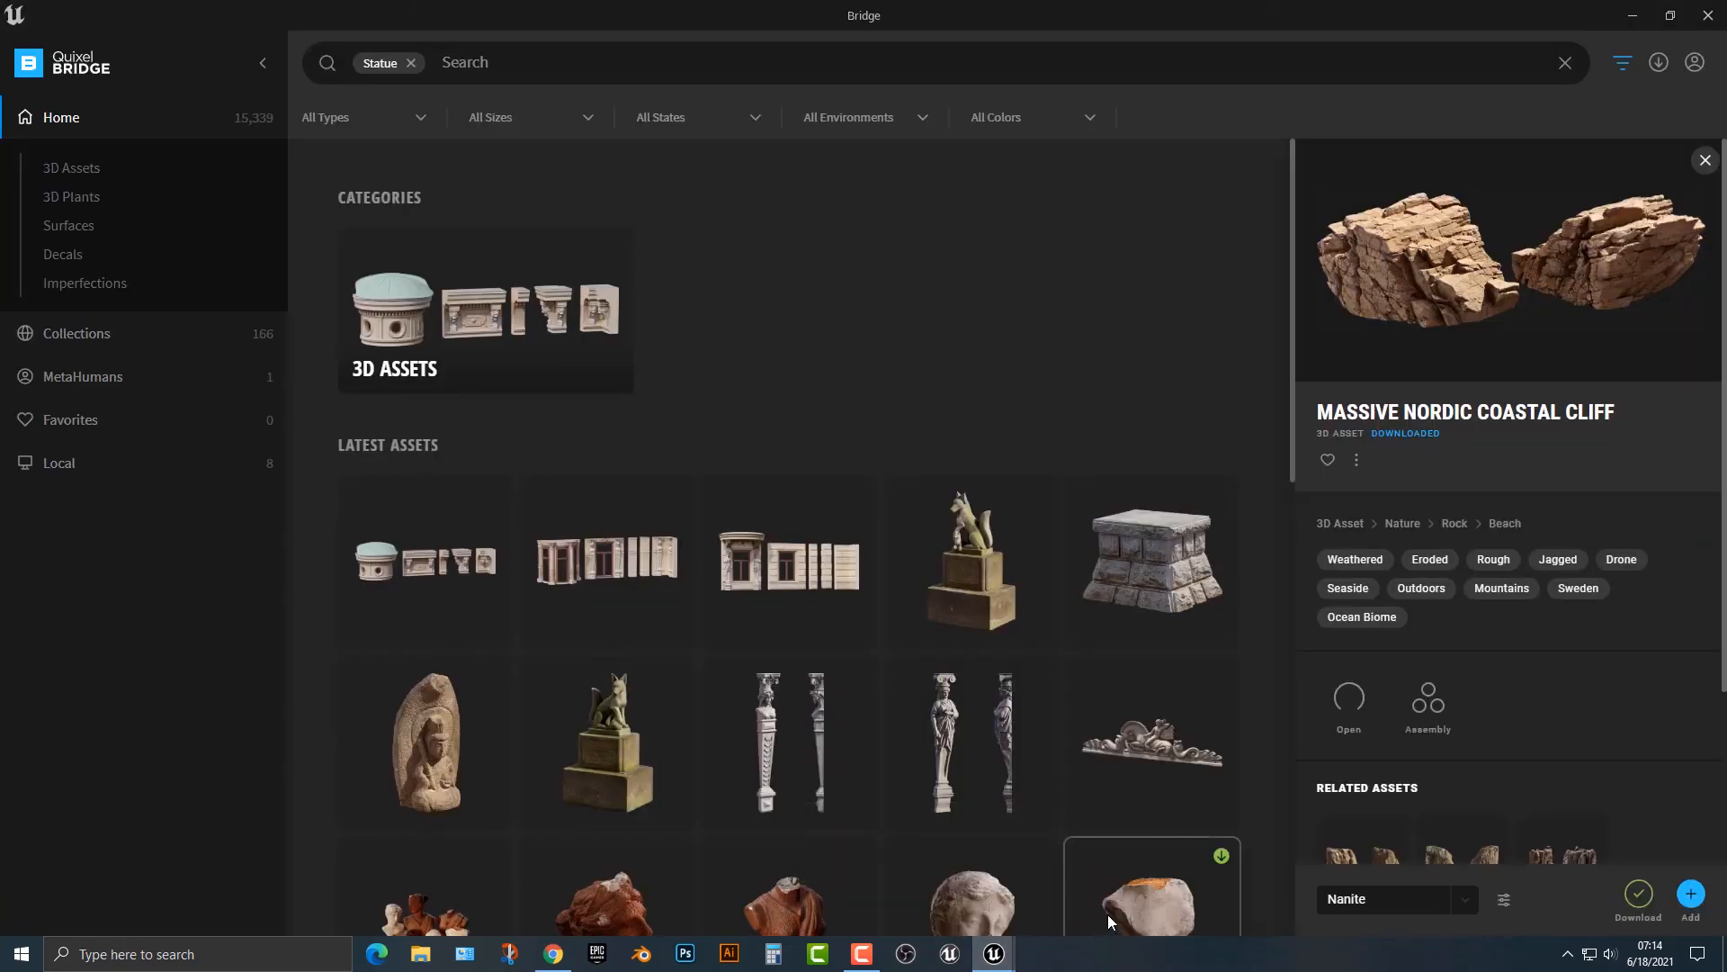
left_click(1466, 900)
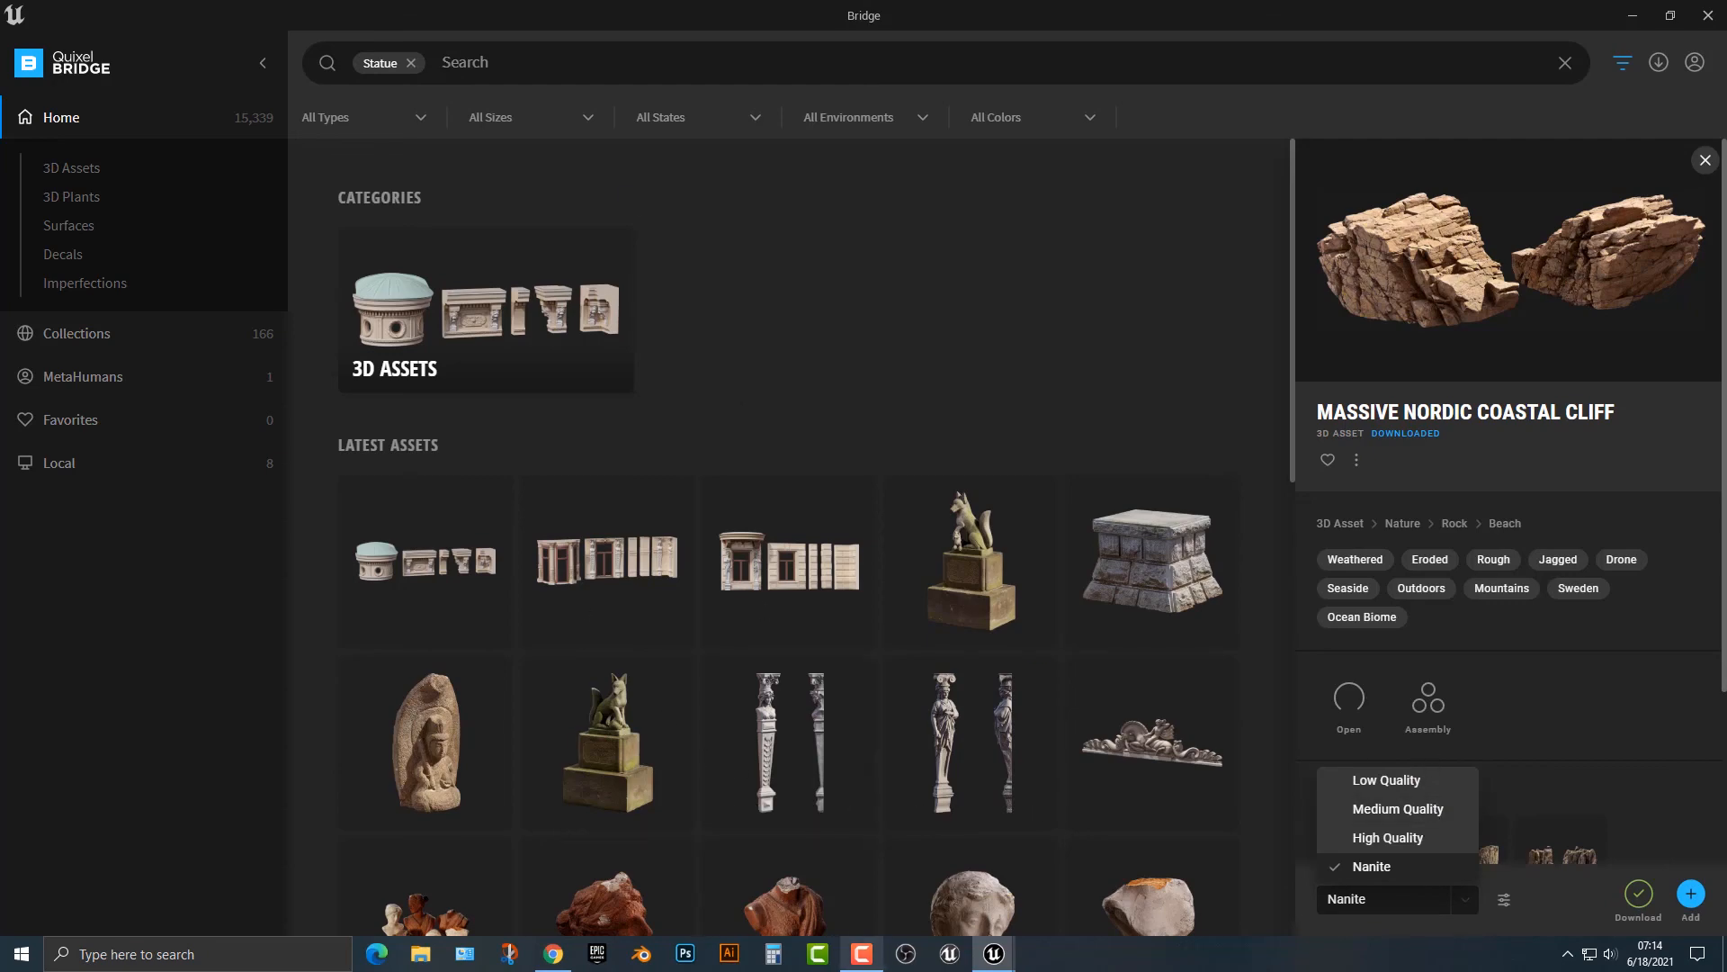
mouse_move(997, 956)
left_click(937, 892)
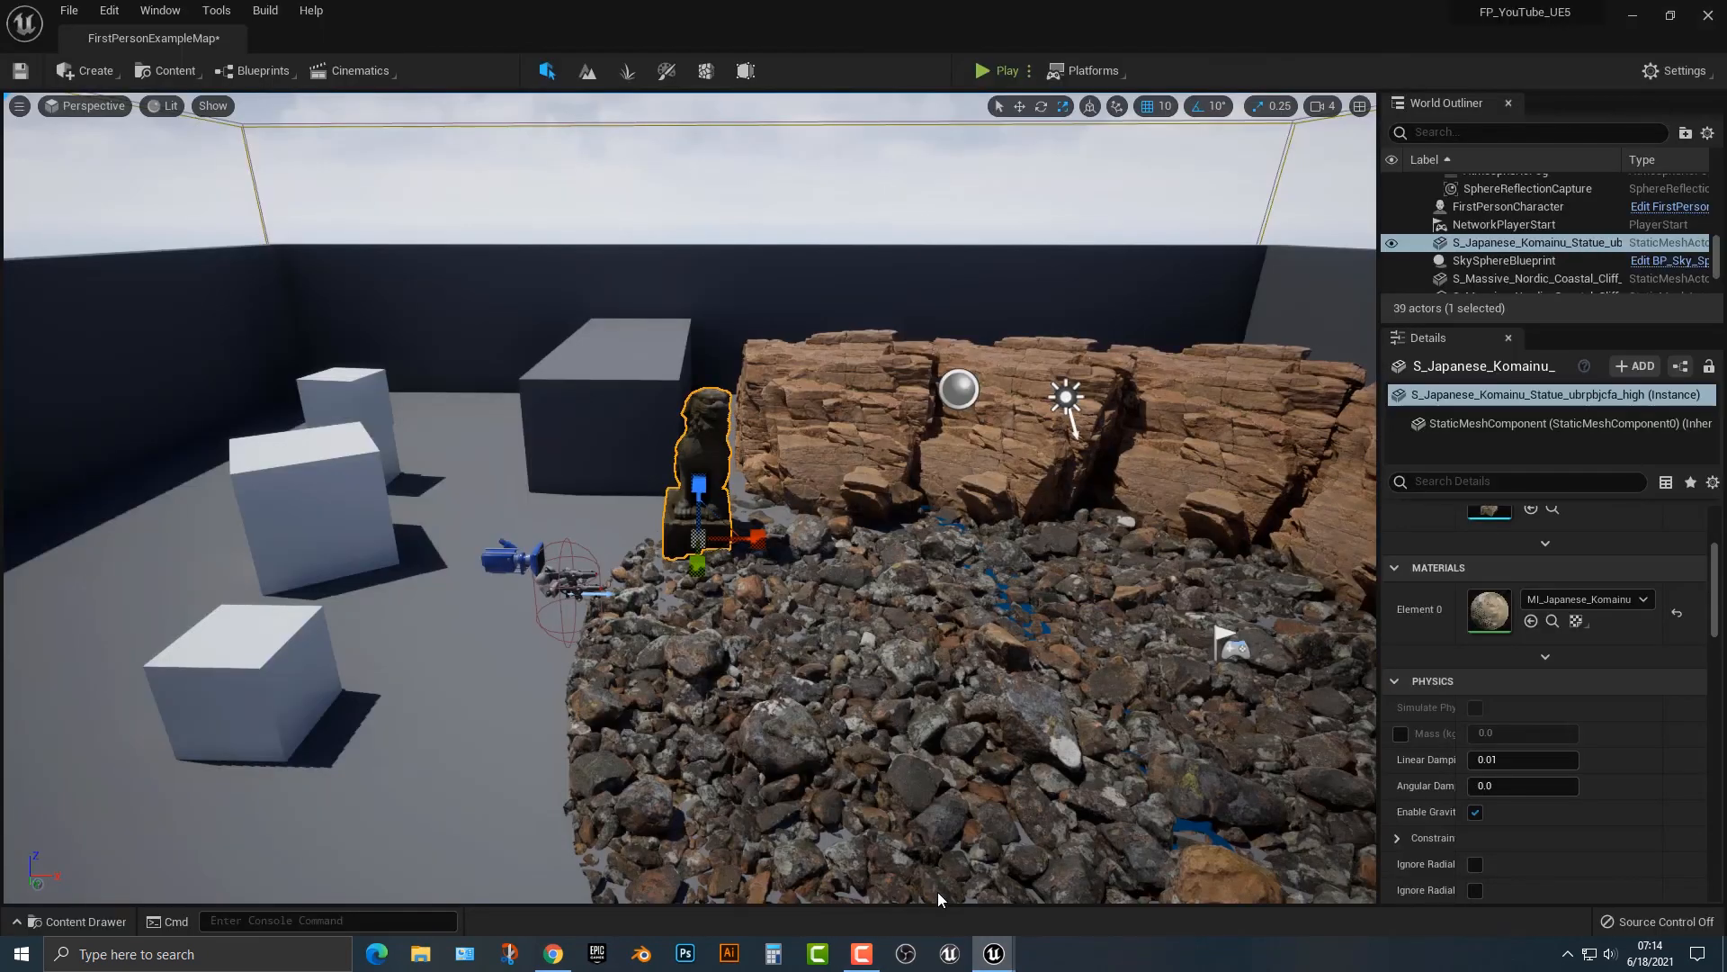
Open the Japanese Komainu Statue static mesh in its own editor and view the statue from the front
right_click_drag(807, 531, 874, 521)
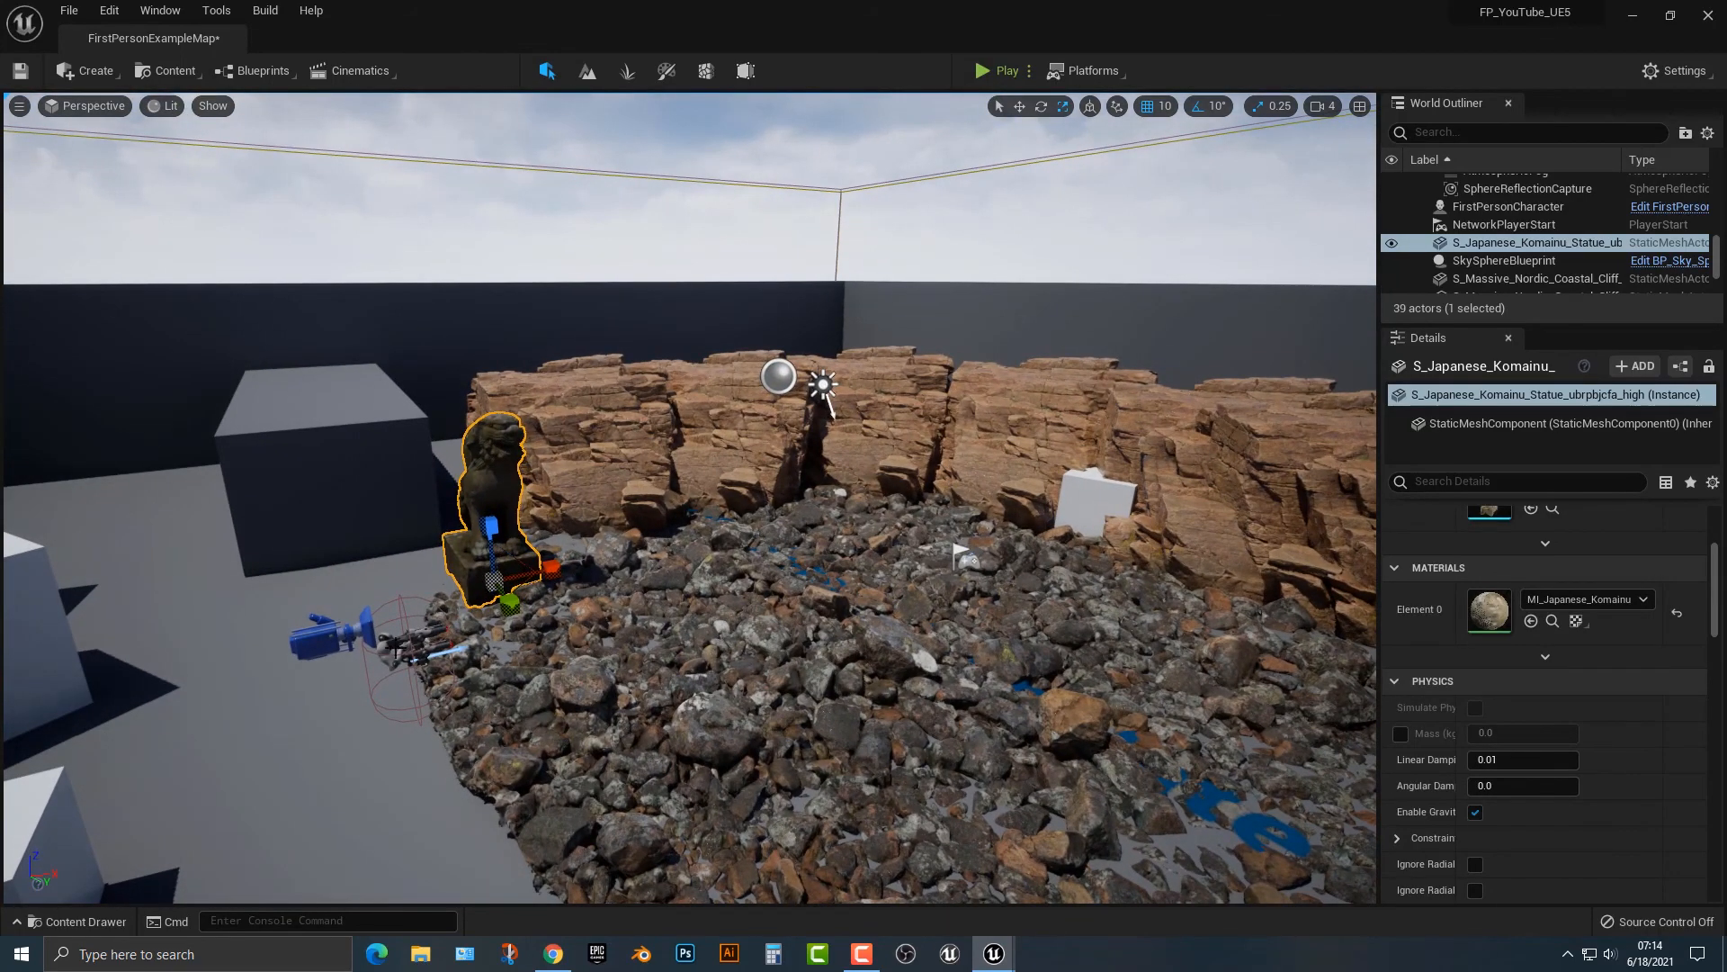
left_click(80, 921)
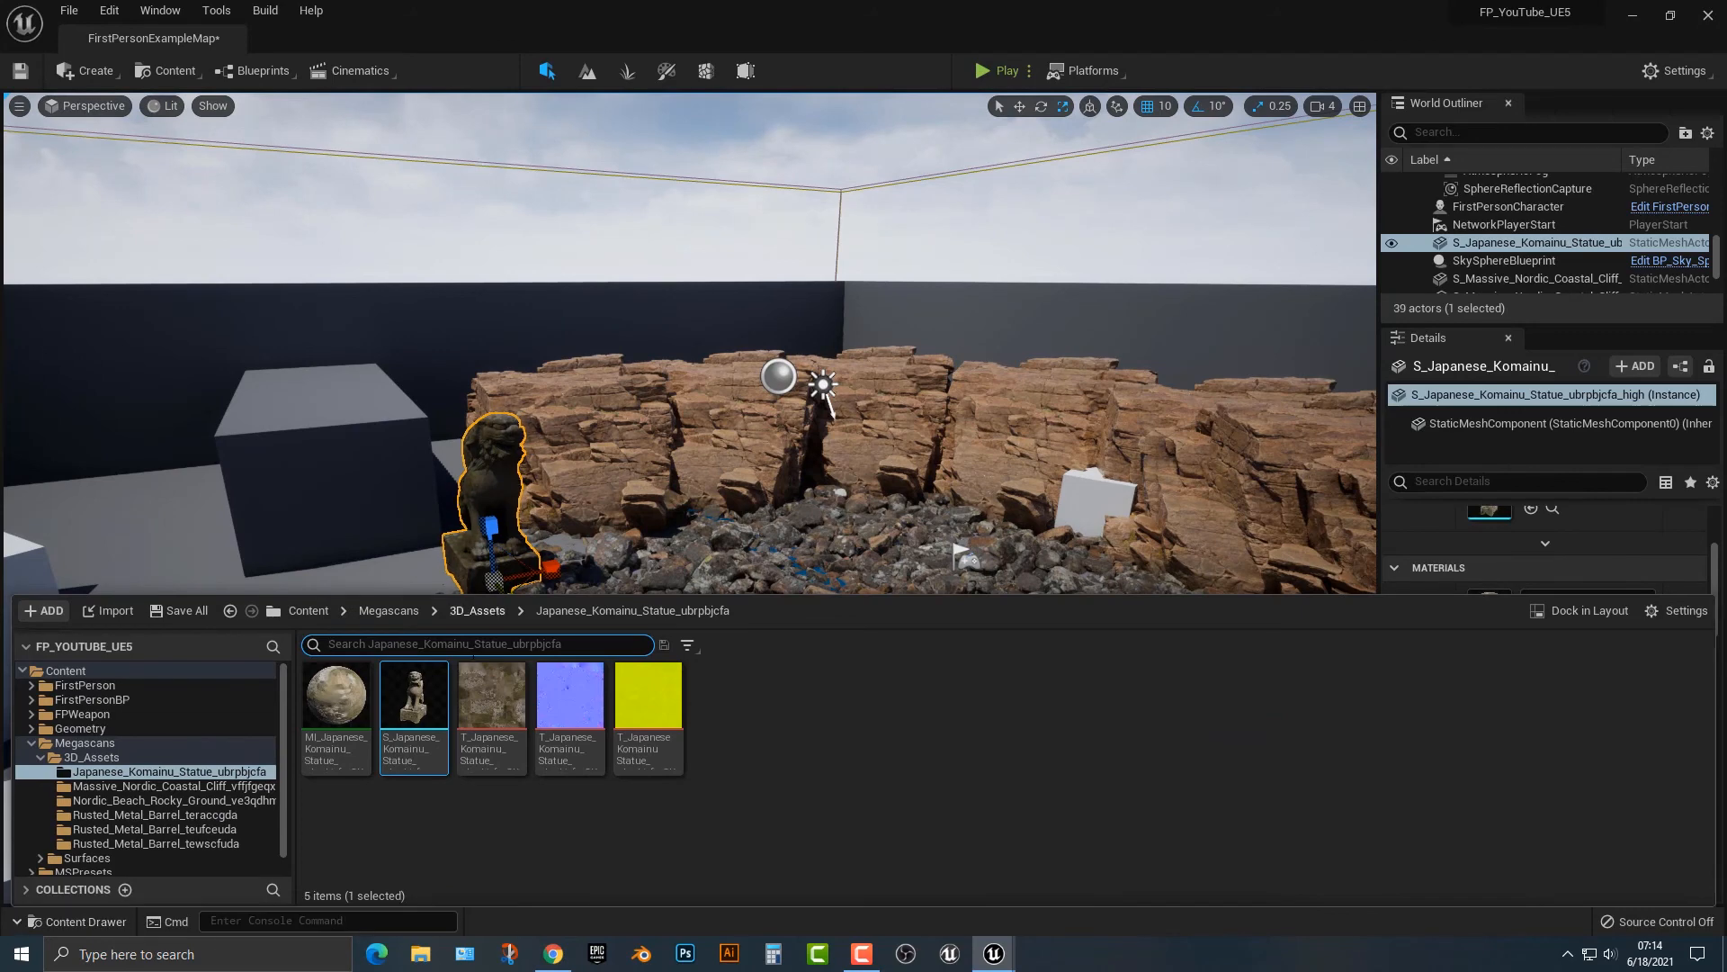
double_click(422, 677)
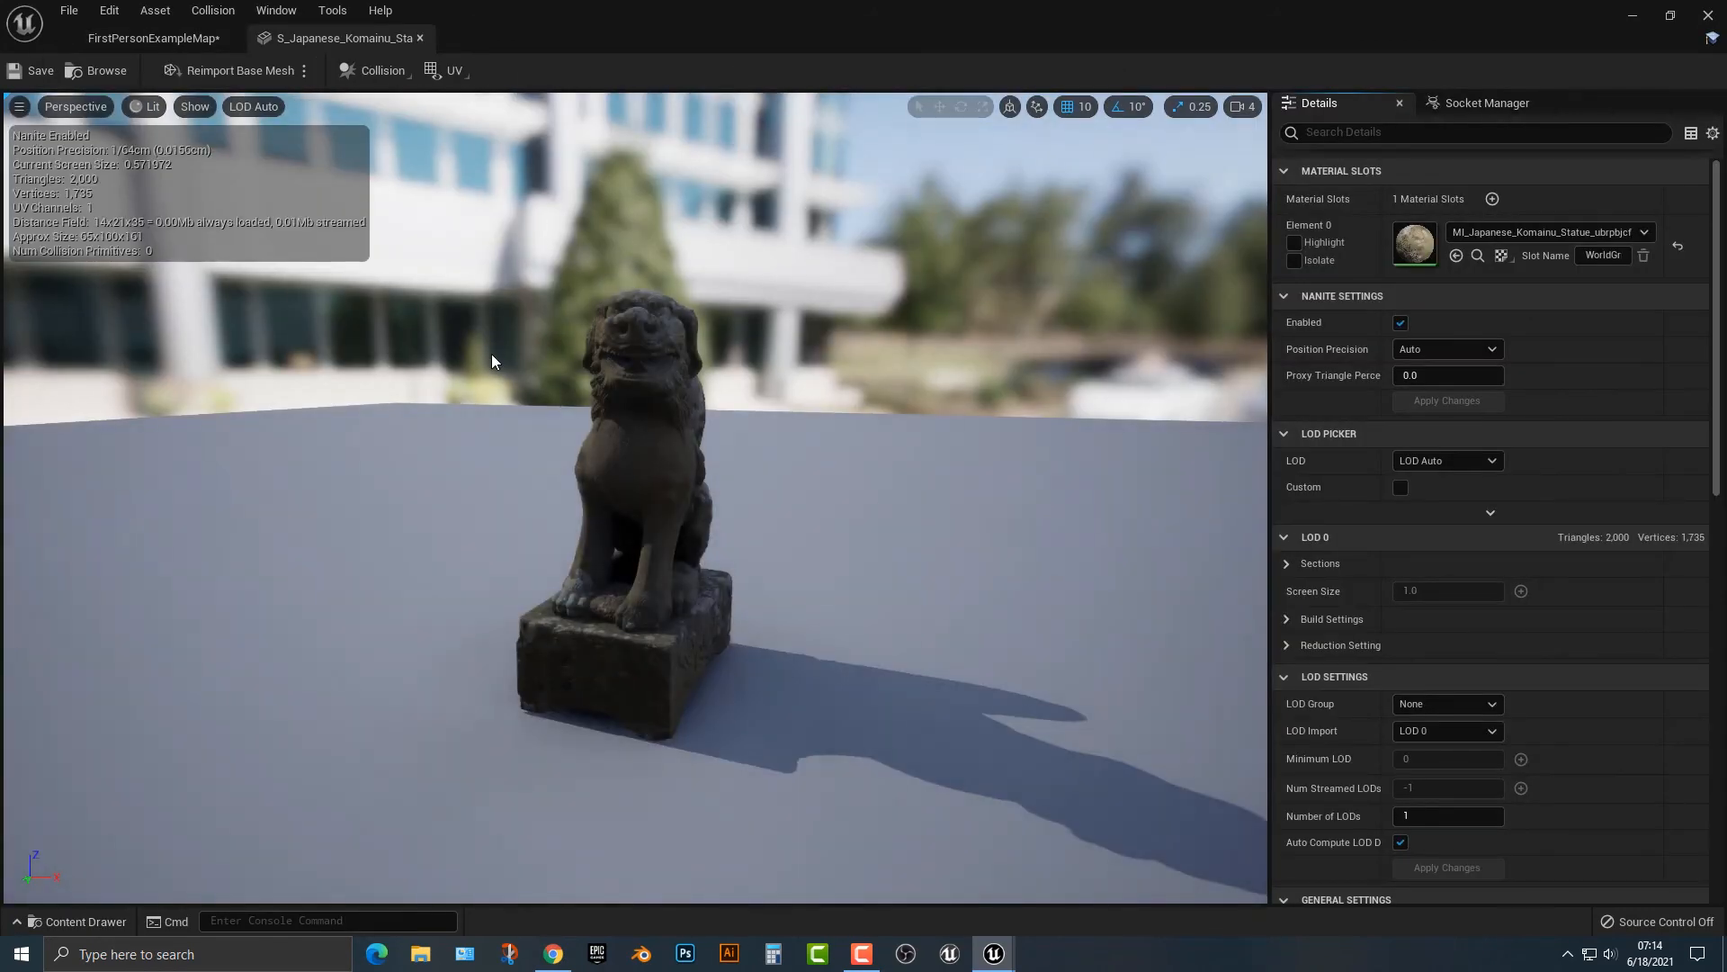
right_click_drag(661, 409, 765, 378)
scroll(637, 415, "up", 3)
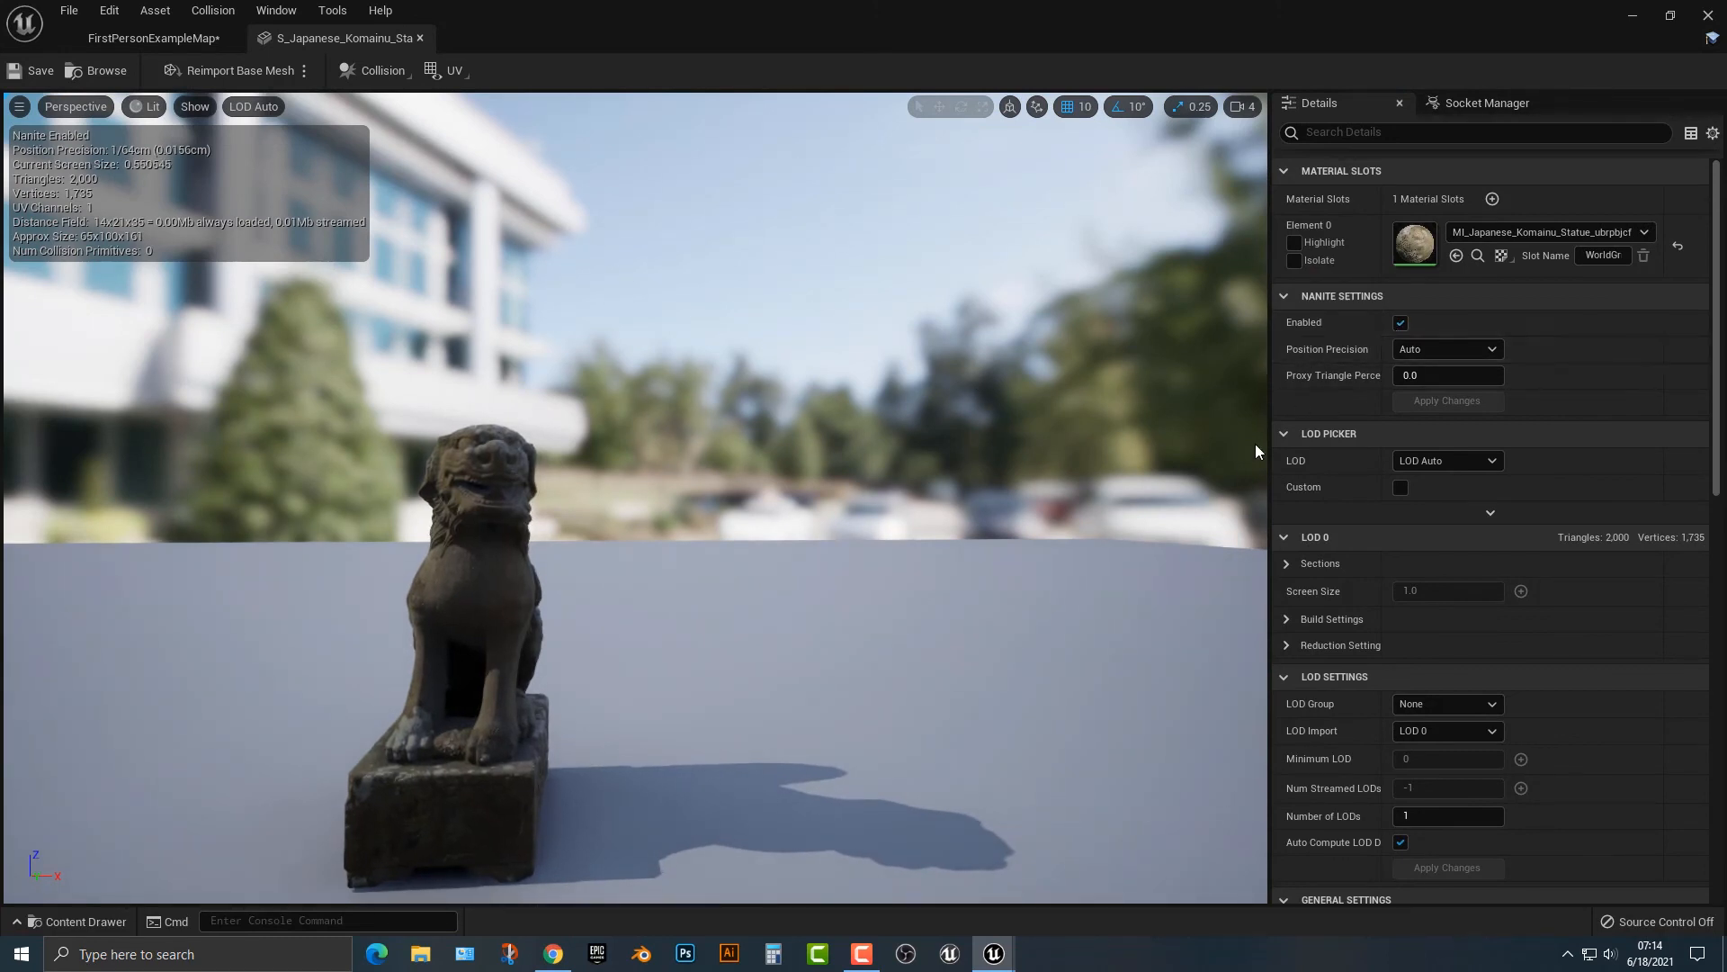
Disable Nanite on the statue mesh, apply the change, and inspect the statue's head up close
left_click(1397, 325)
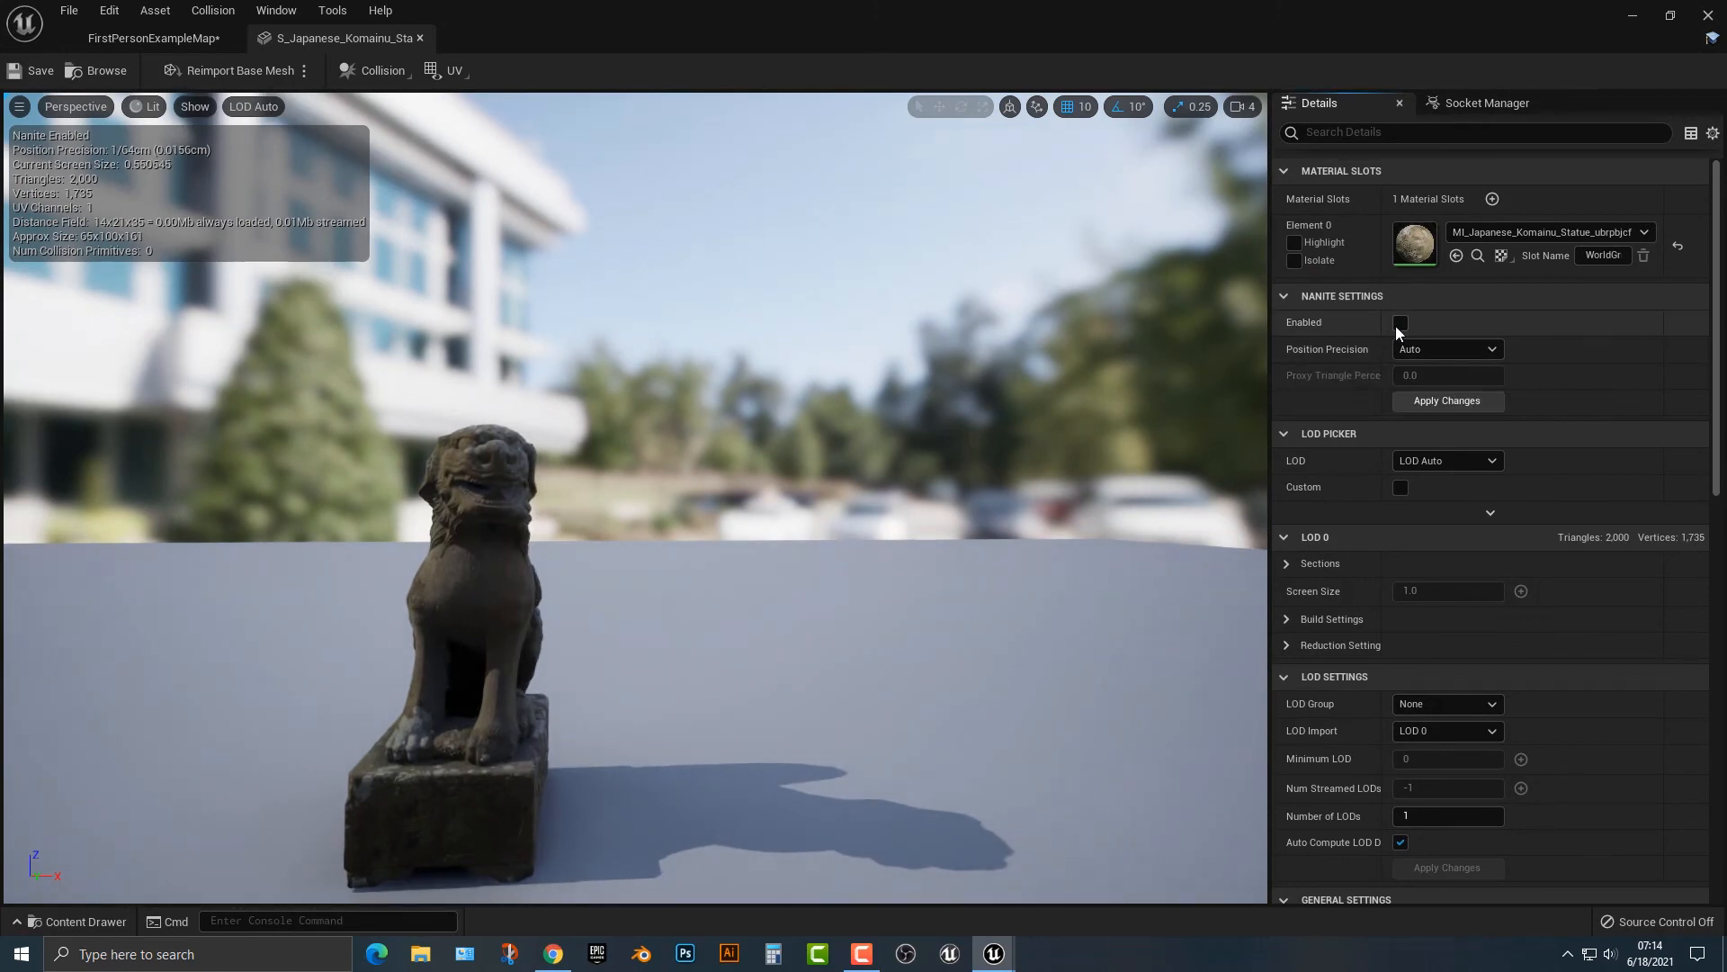
left_click(1447, 404)
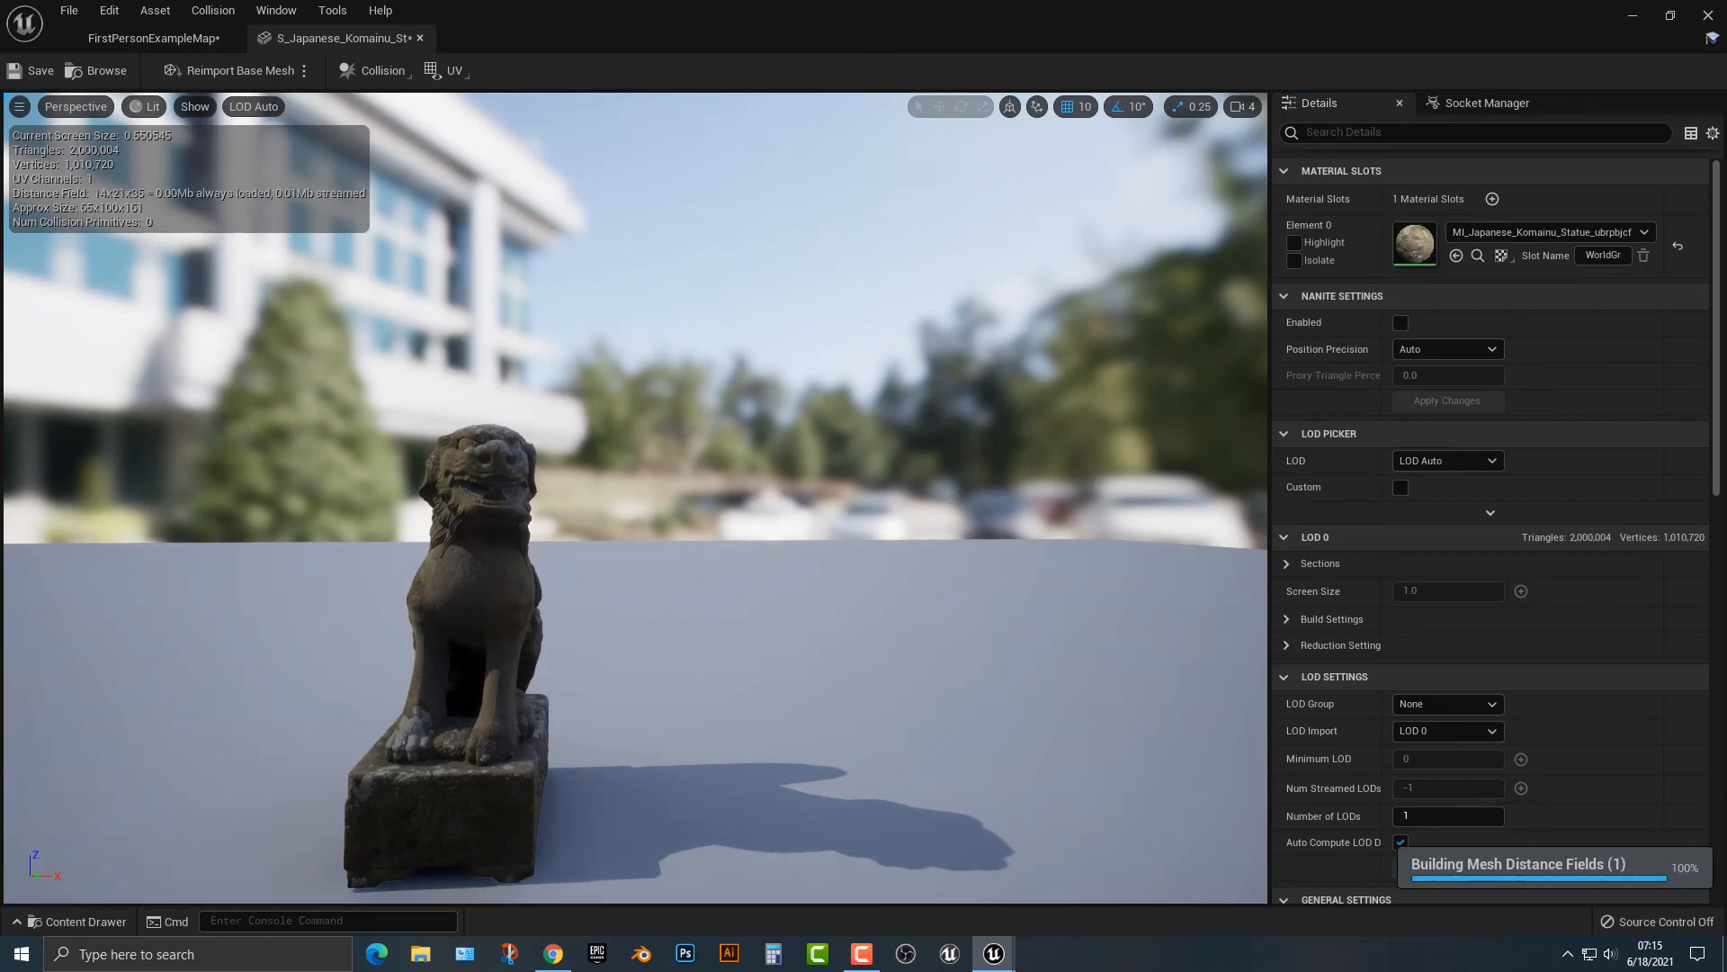
mouse_move(635, 498)
right_mouse_down()
mouse_move(550, 506)
mouse_move(650, 524)
mouse_move(628, 495)
right_mouse_up()
key("w")
key("s")
key("w")
key("s")
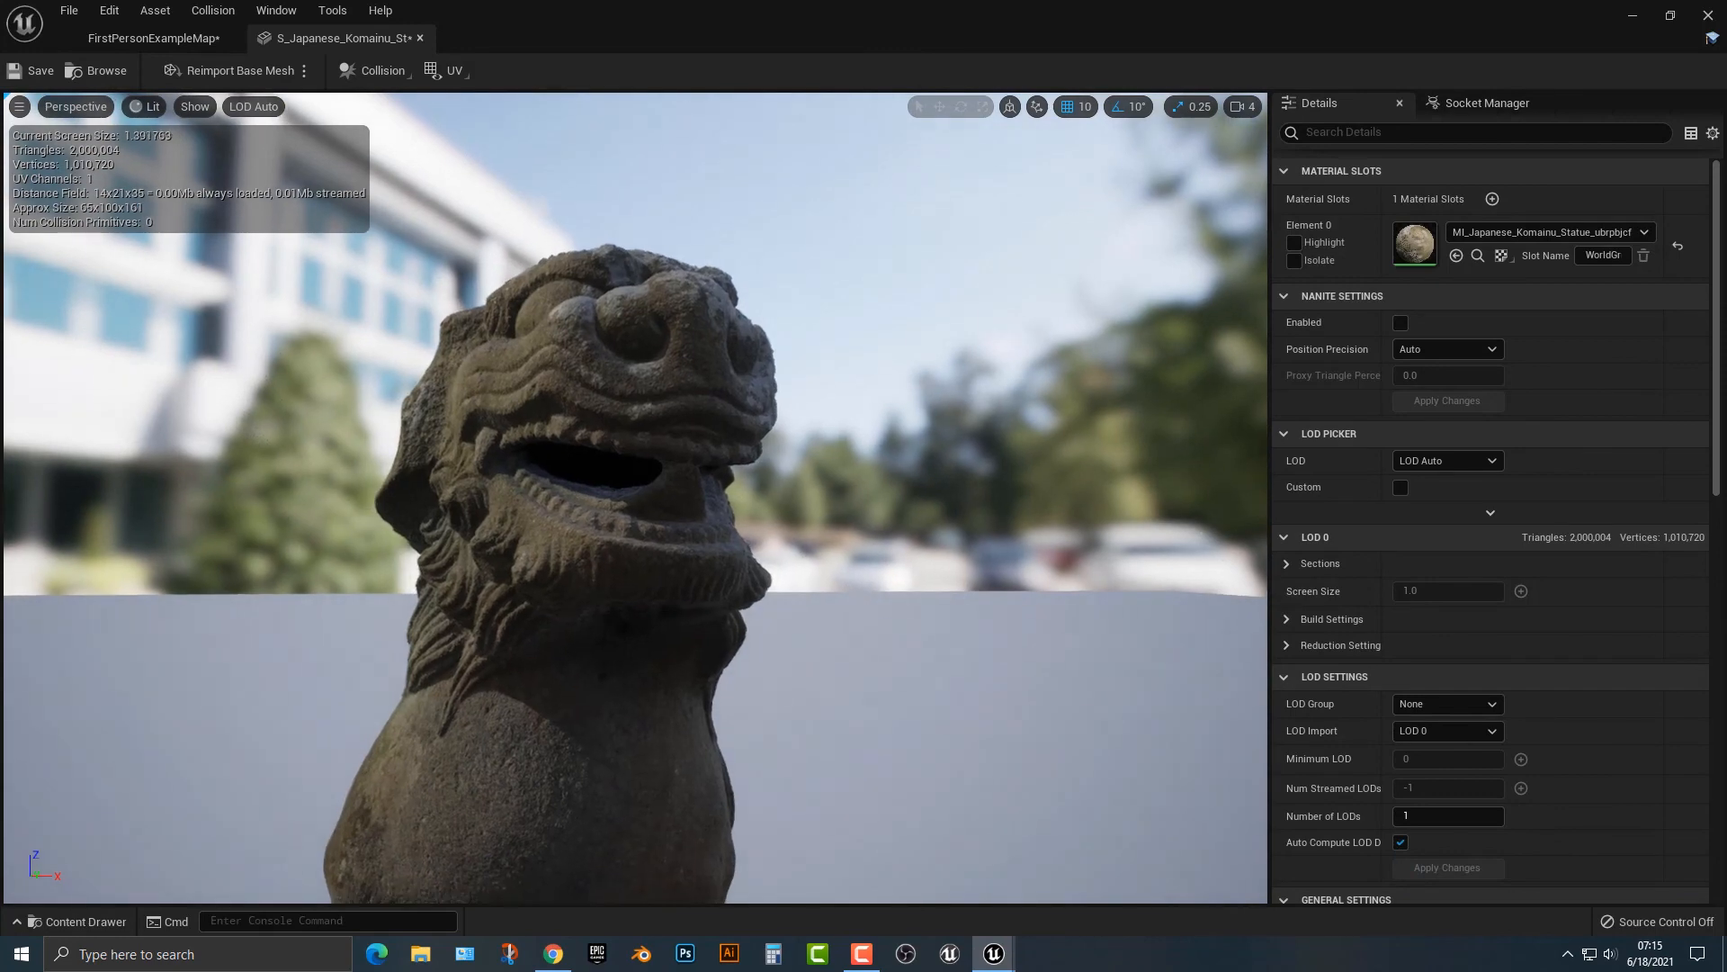
Re-enable Nanite on the statue mesh, apply the change, and compare the statue from near and far
left_click(1400, 322)
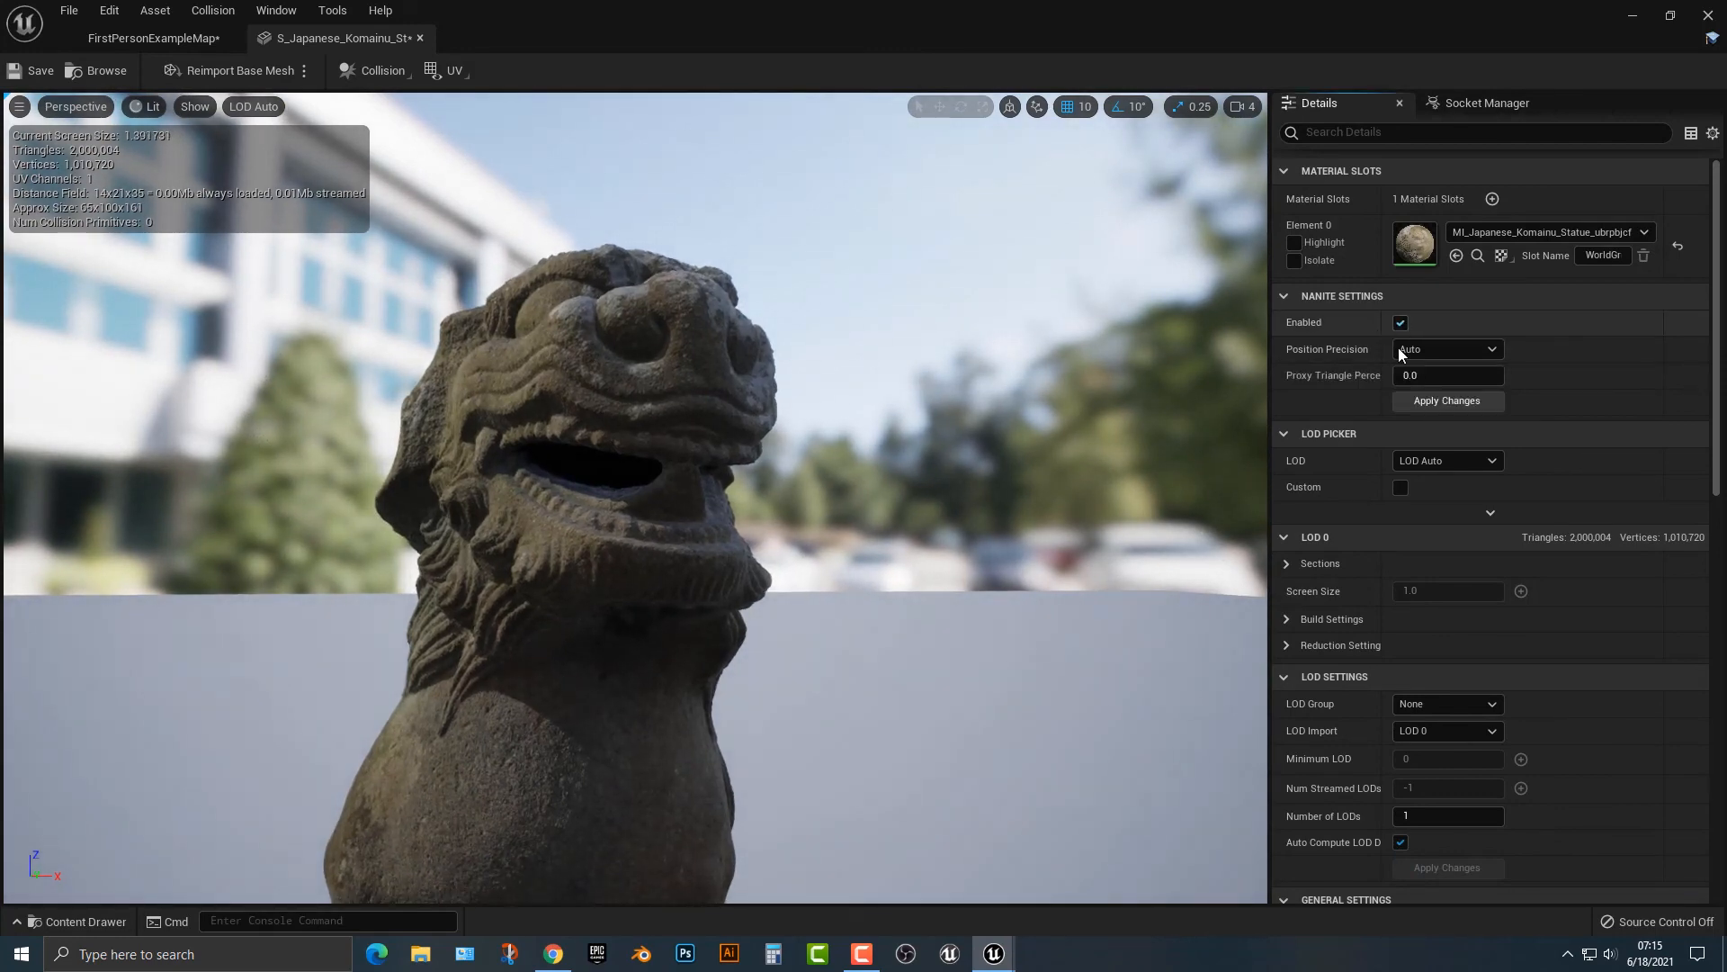
left_click(1423, 399)
right_click_drag(904, 580, 1062, 621)
key("s")
key("w")
key("s")
key("w")
key("s")
key("w")
key("s")
Review the Nanite Position Precision choices, keeping Auto, and check the proxy triangle percentage setting
left_click(1457, 354)
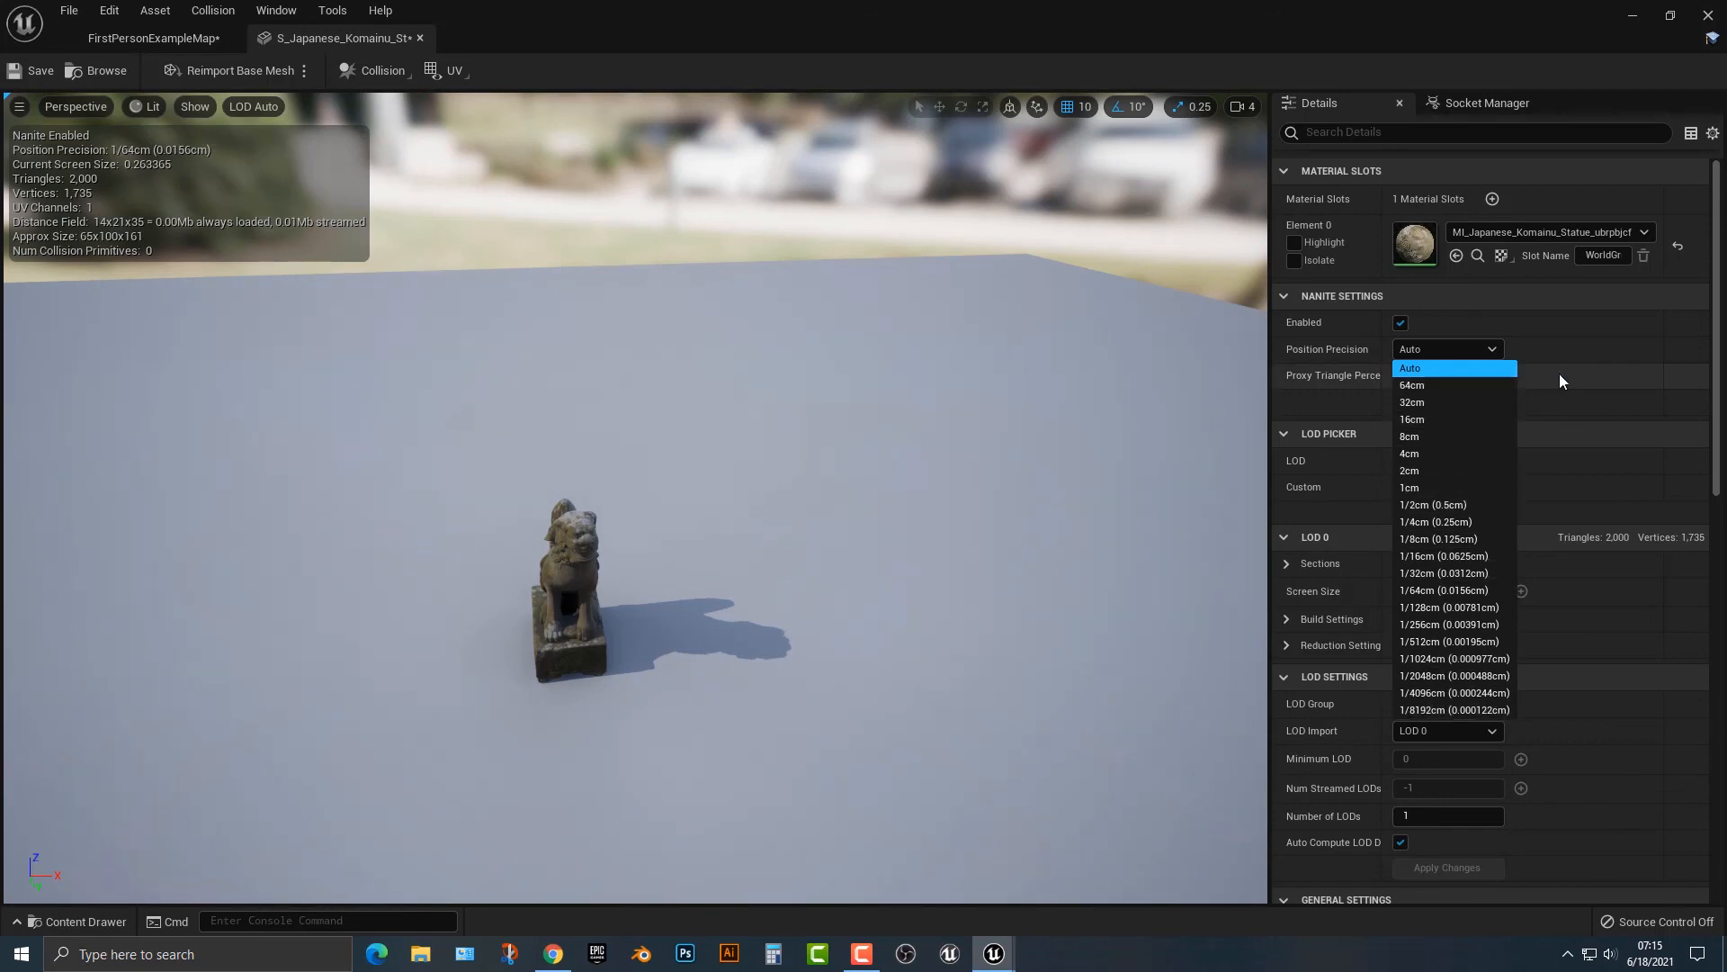
left_click(1618, 354)
mouse_move(1418, 377)
left_mouse_down()
mouse_move(1501, 377)
mouse_move(1395, 377)
left_mouse_up()
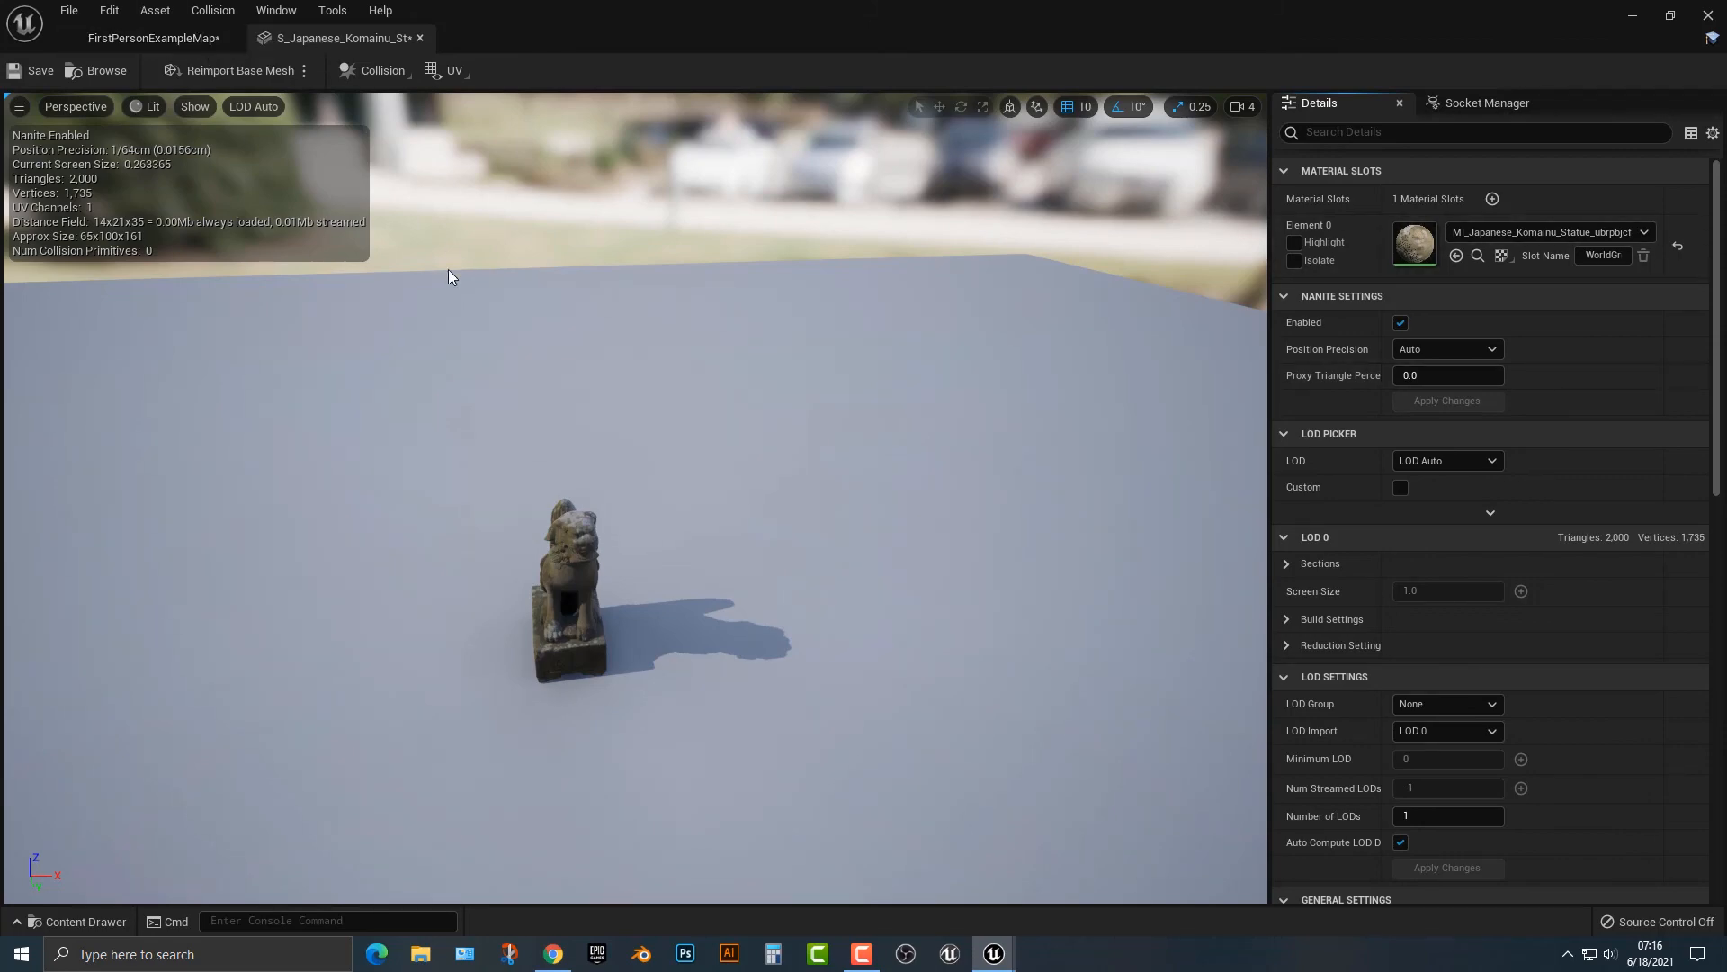
Examine the Nanite statue mesh's surface detail up close from the side and from farther away
right_click_drag(450, 269, 629, 250)
key("w")
key("w")
key("w")
key("a")
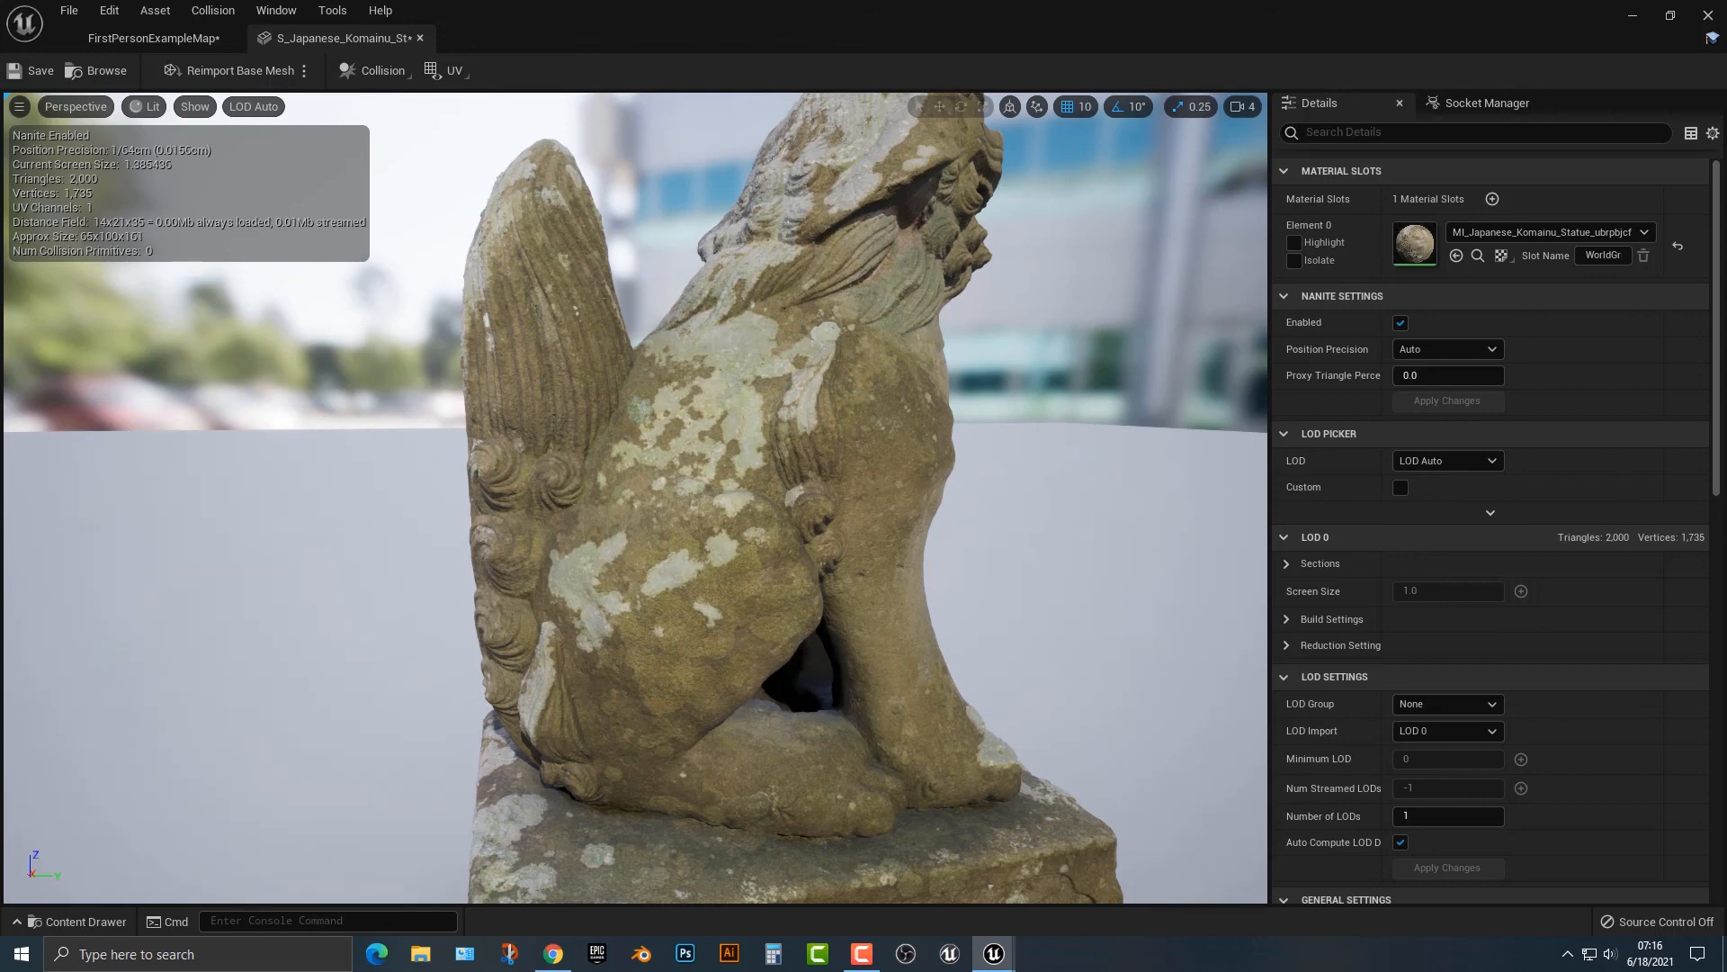
left_click_drag(635, 498, 360, 576)
right_click_drag(635, 498, 815, 500)
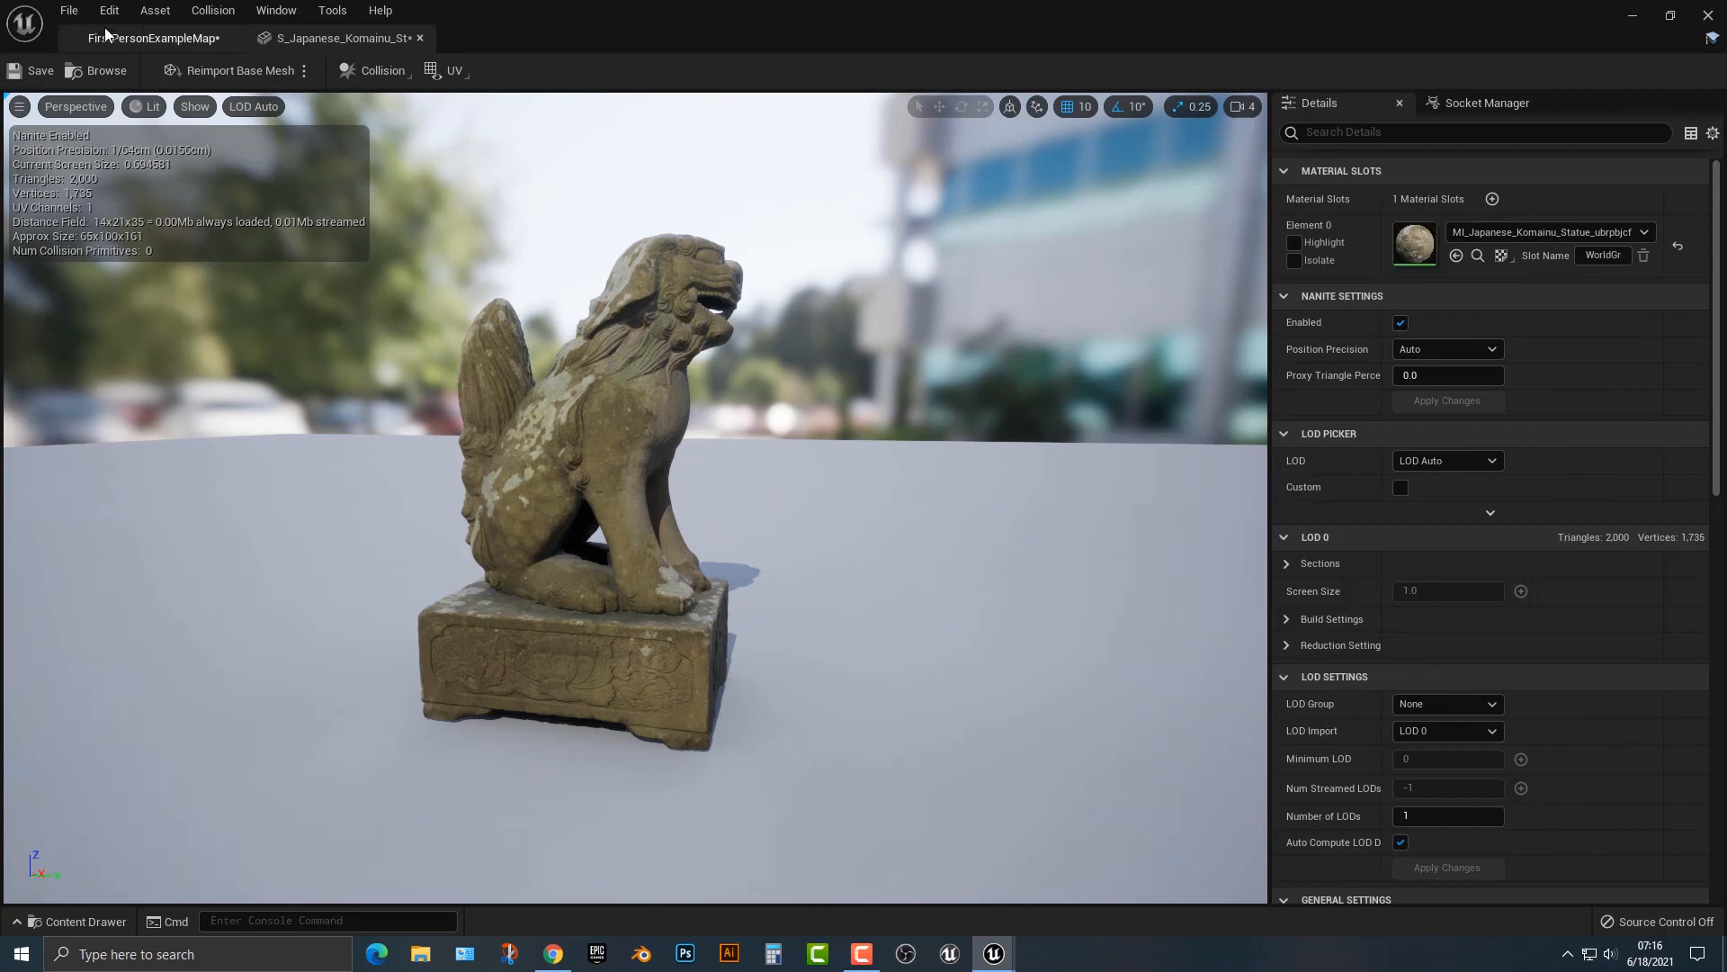
Return to the FirstPersonExampleMap level and scale the Komainu statue up uniformly to 13
left_click(153, 38)
right_click_drag(549, 420, 518, 426)
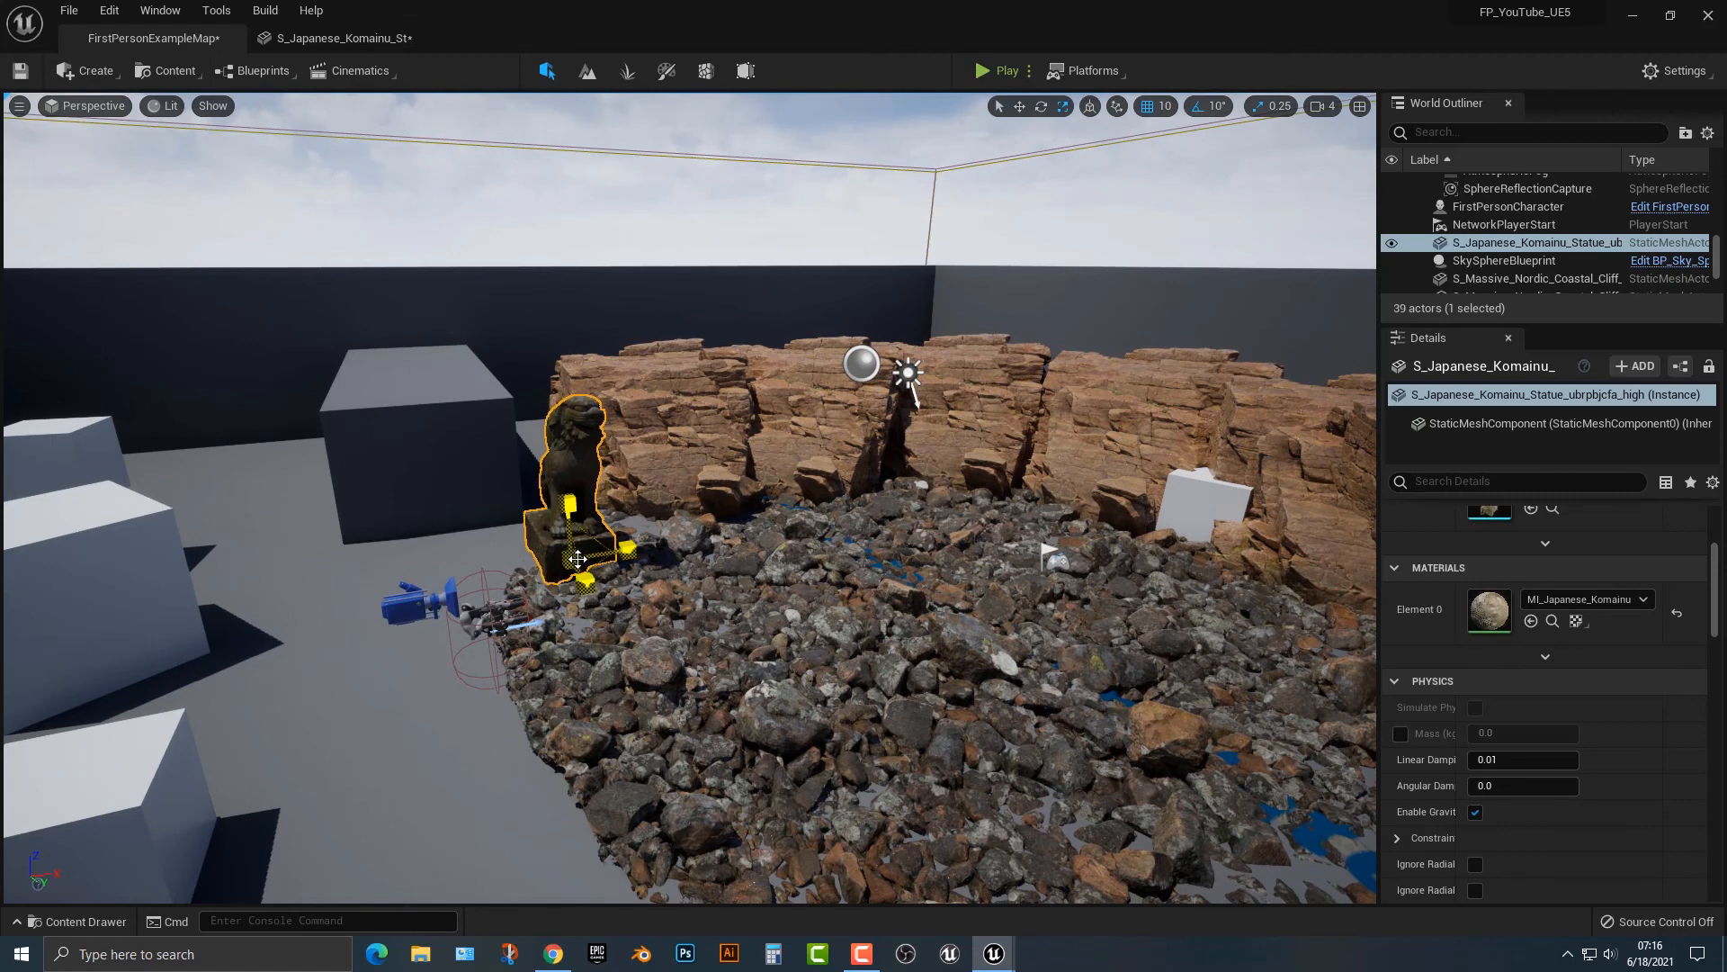
left_click_drag(574, 555, 624, 279)
Move the enlarged statue over the rocky ground and lower its base into the stones
key("q")
key("w")
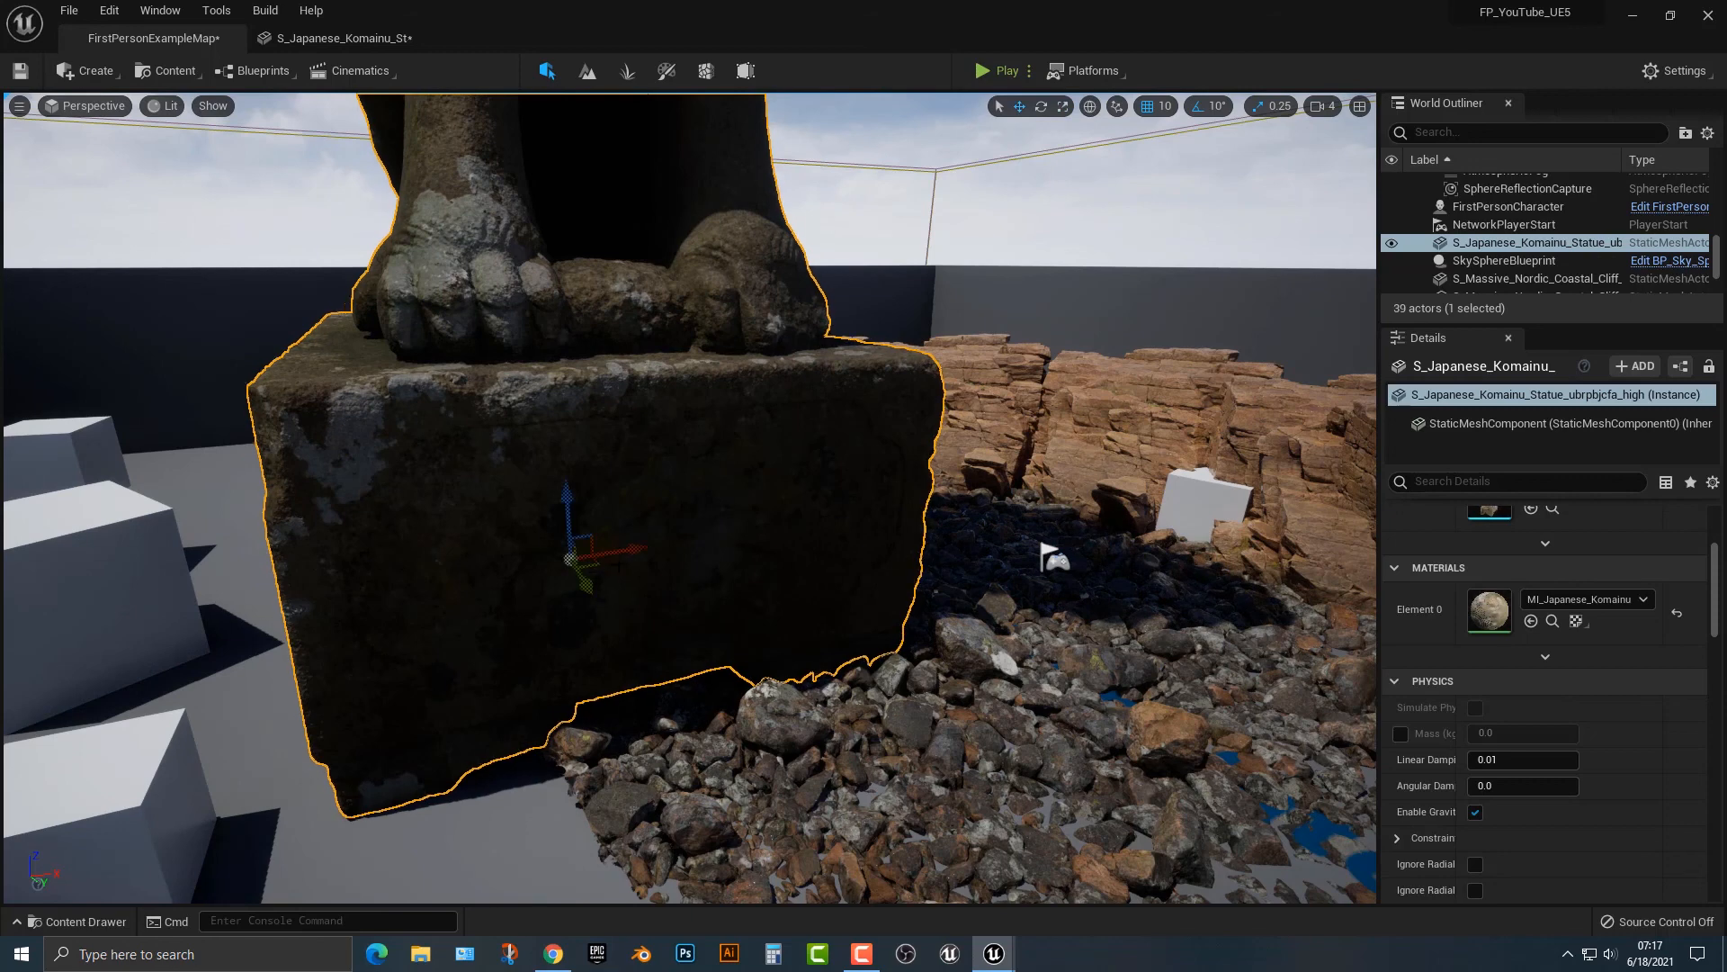
left_click_drag(624, 555, 1079, 563)
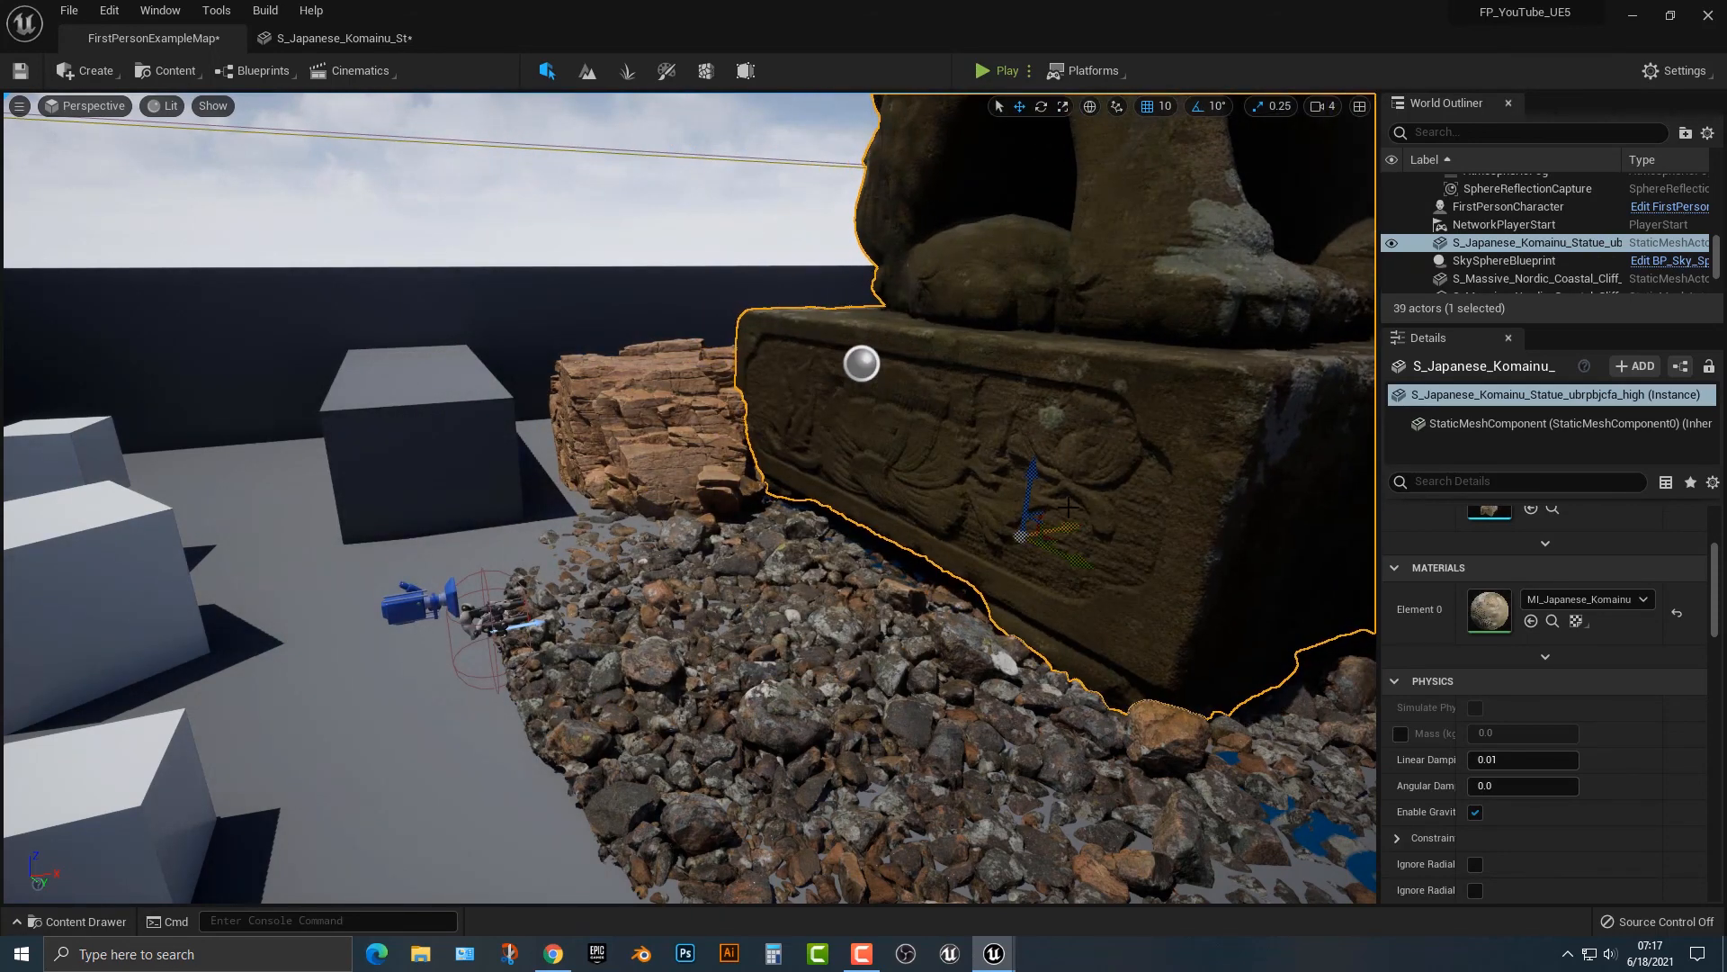
left_click_drag(1031, 479, 1026, 541)
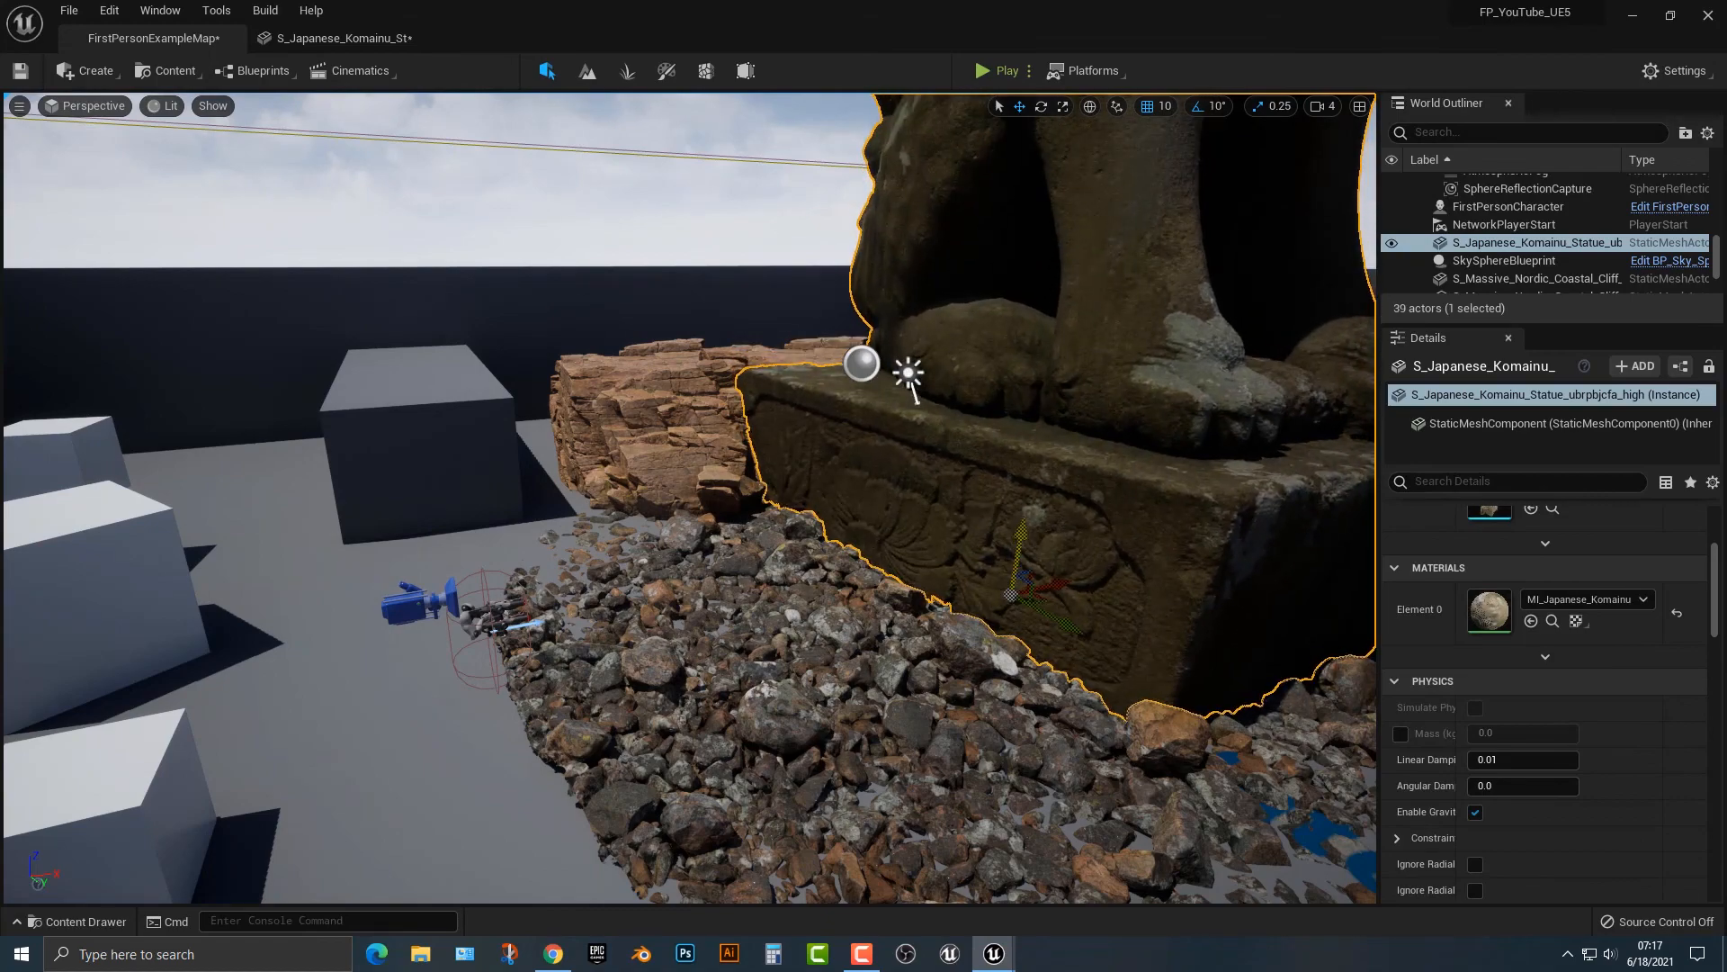
Tilt the statue about 10° on X and -10° on Y and nudge it slightly lower into the rocks
right_click_drag(1027, 541, 1080, 475)
key("e")
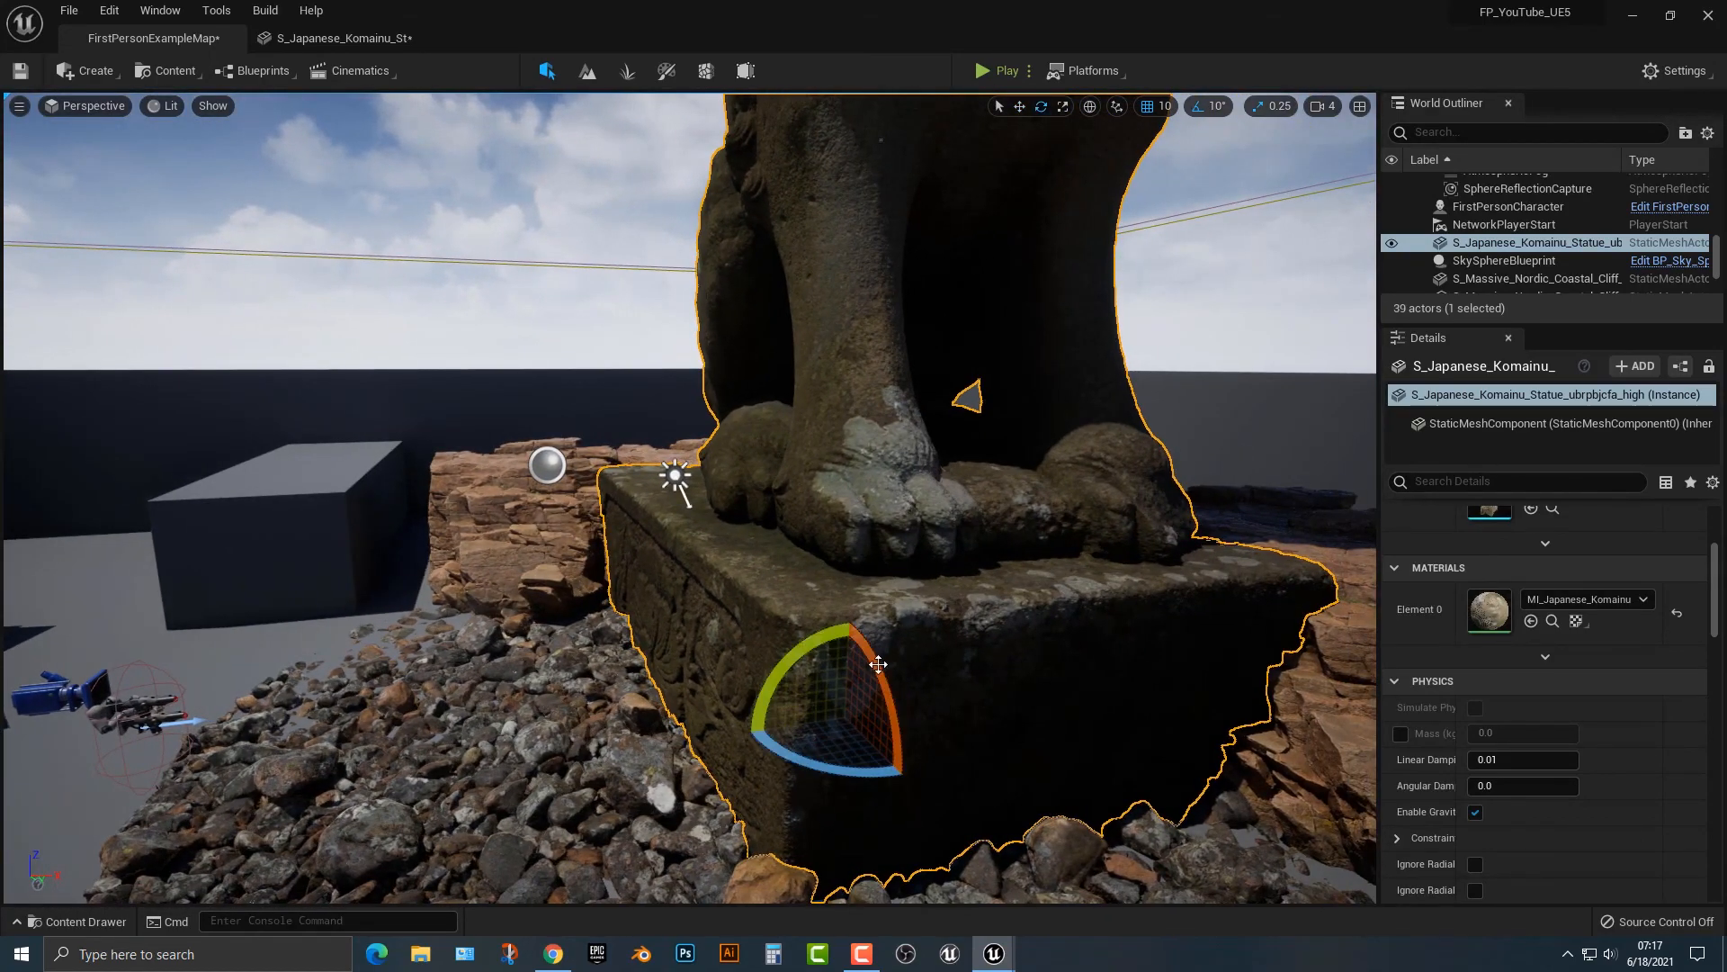
left_click_drag(878, 680, 857, 651)
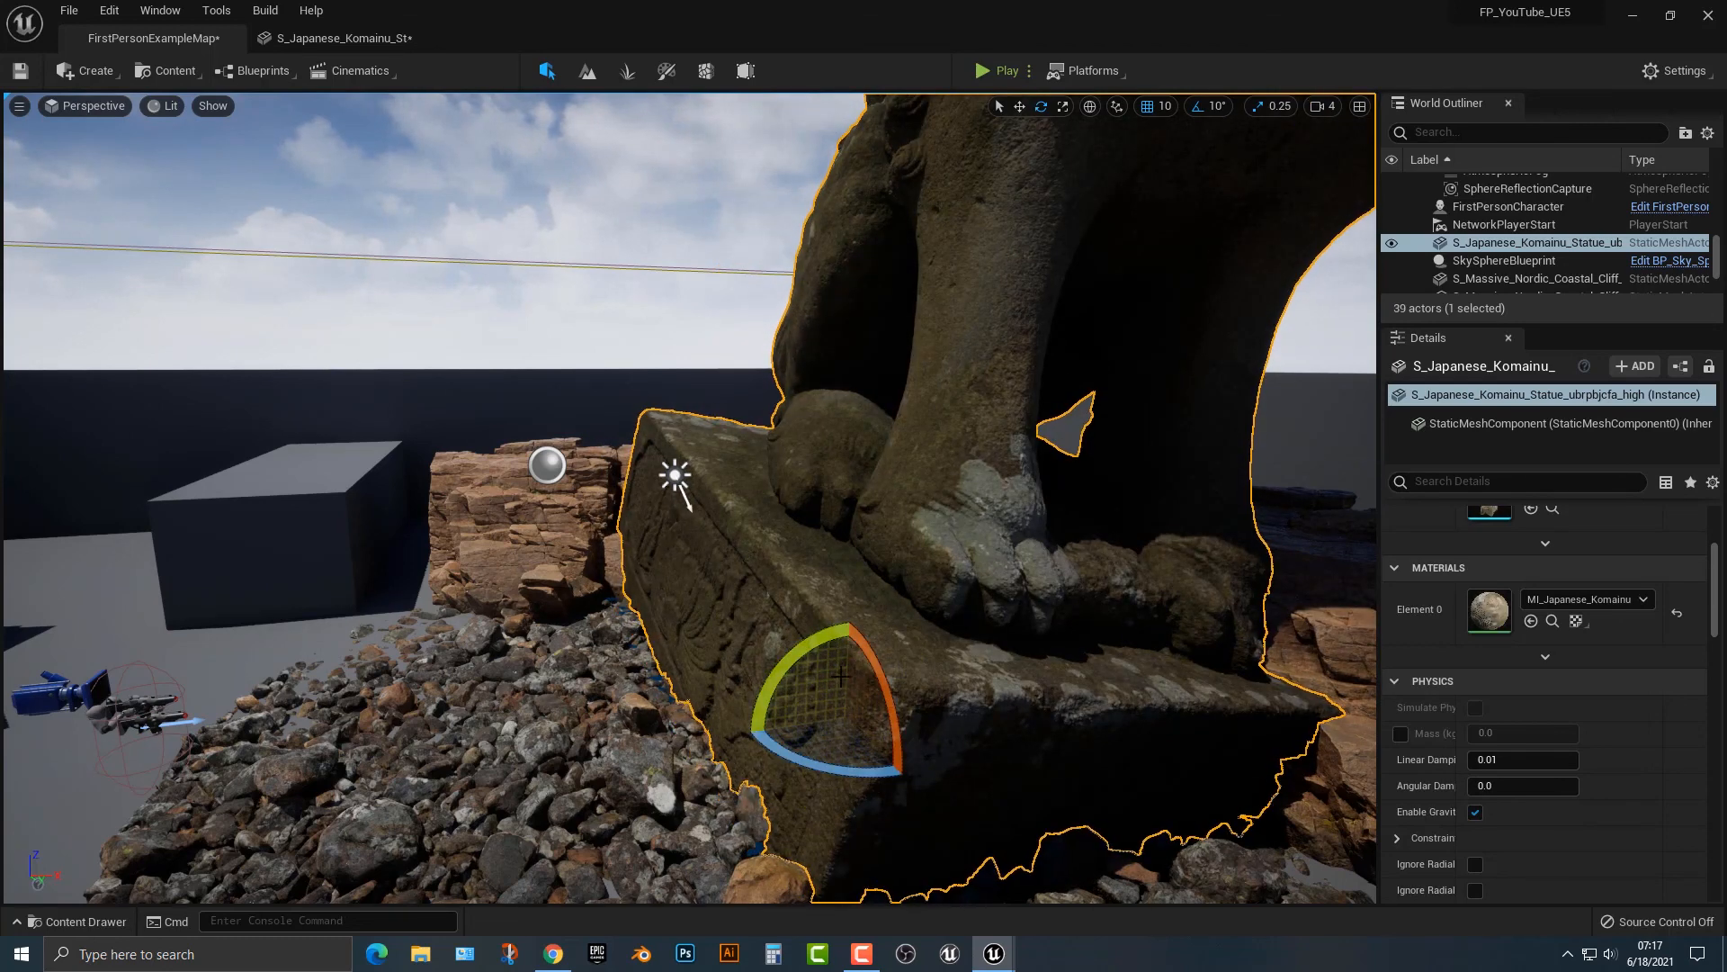
key("w")
left_click_drag(853, 669, 849, 680)
right_click_drag(848, 680, 873, 577)
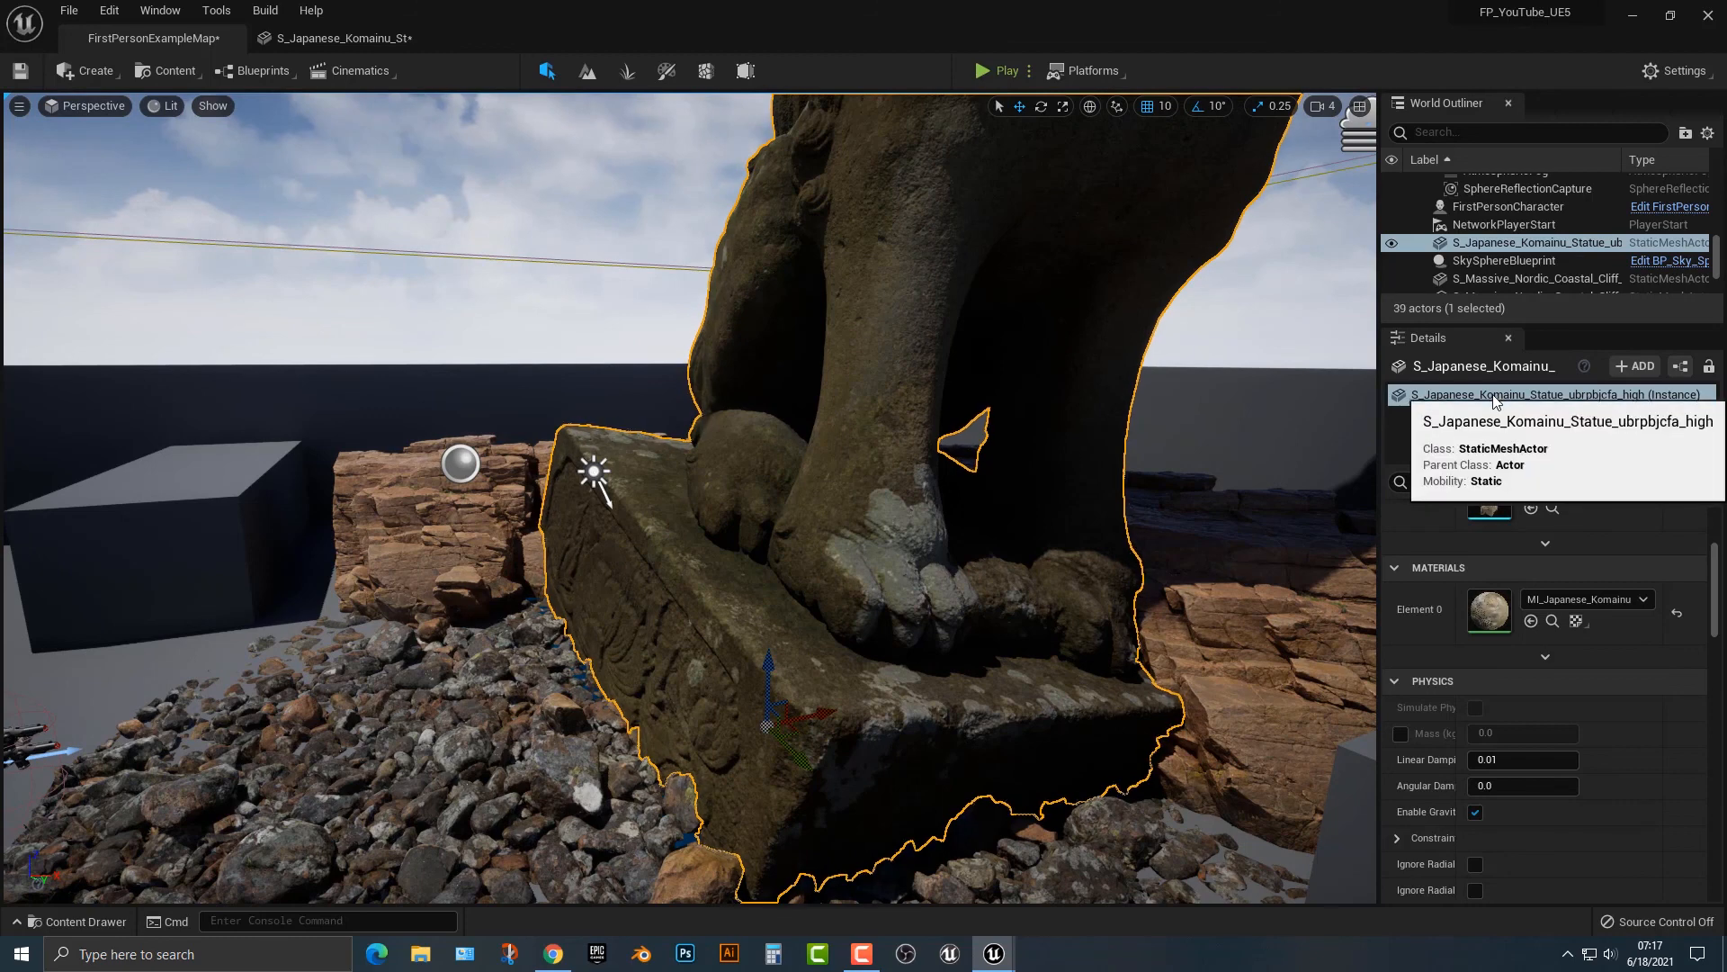
Set the statue's rotation to 5° on X and -2° on Y
scroll(1549, 504, "up", 3)
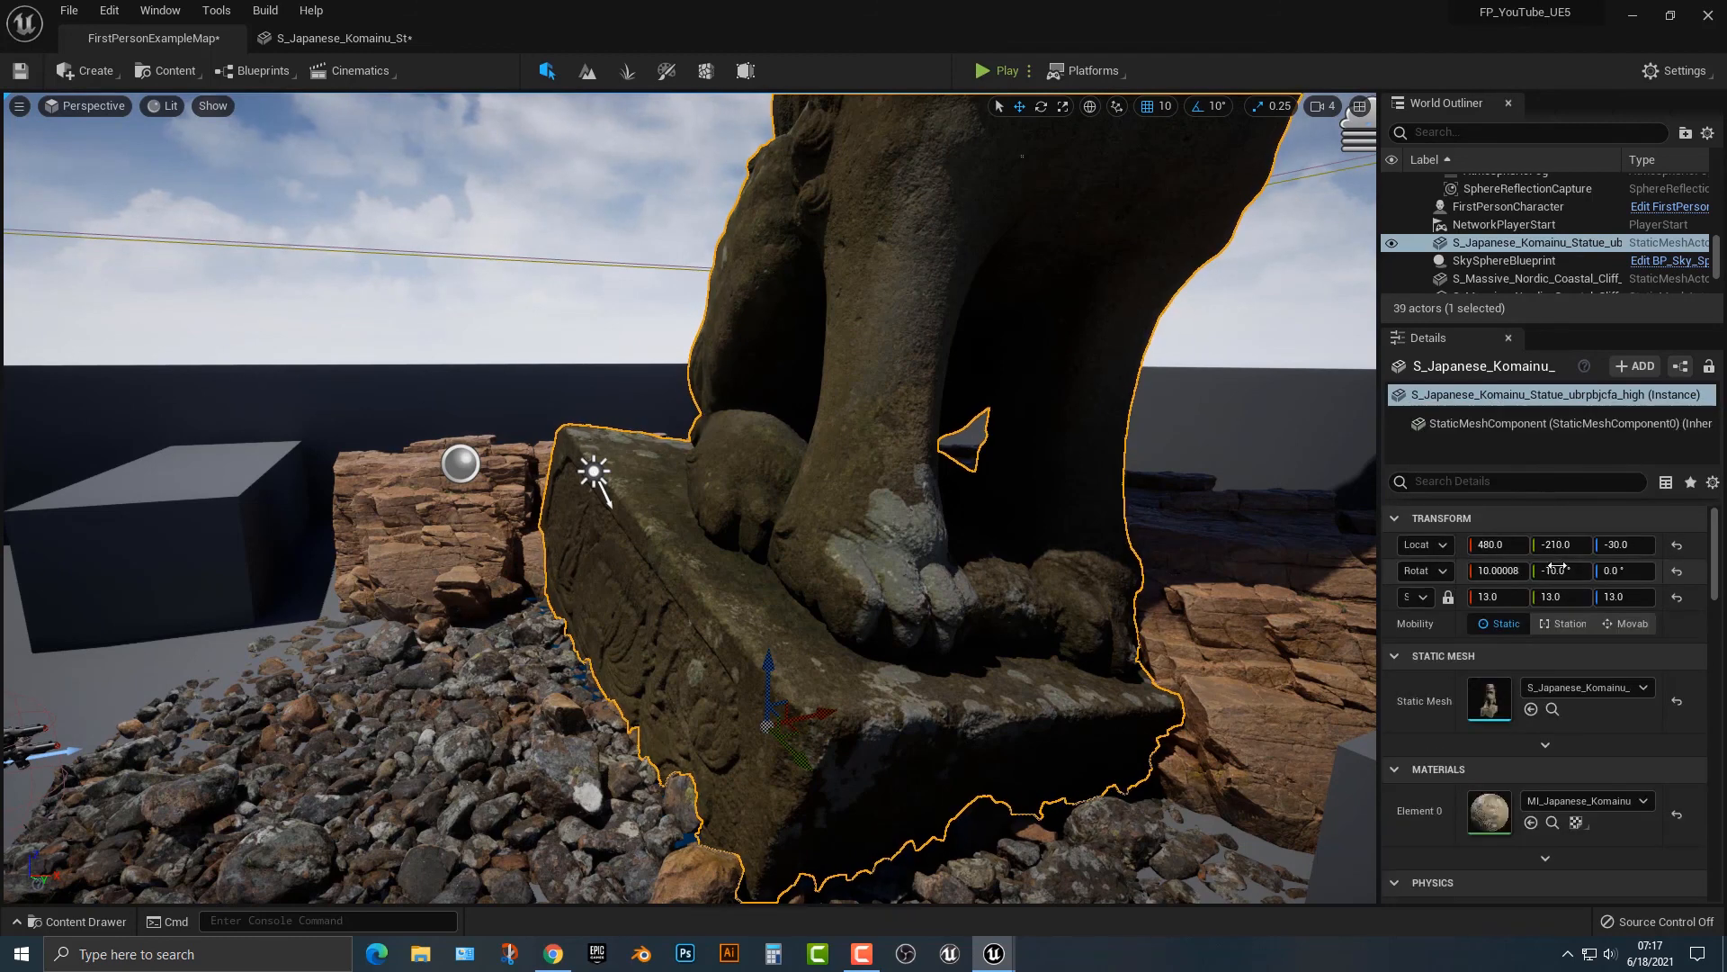
left_click(1503, 570)
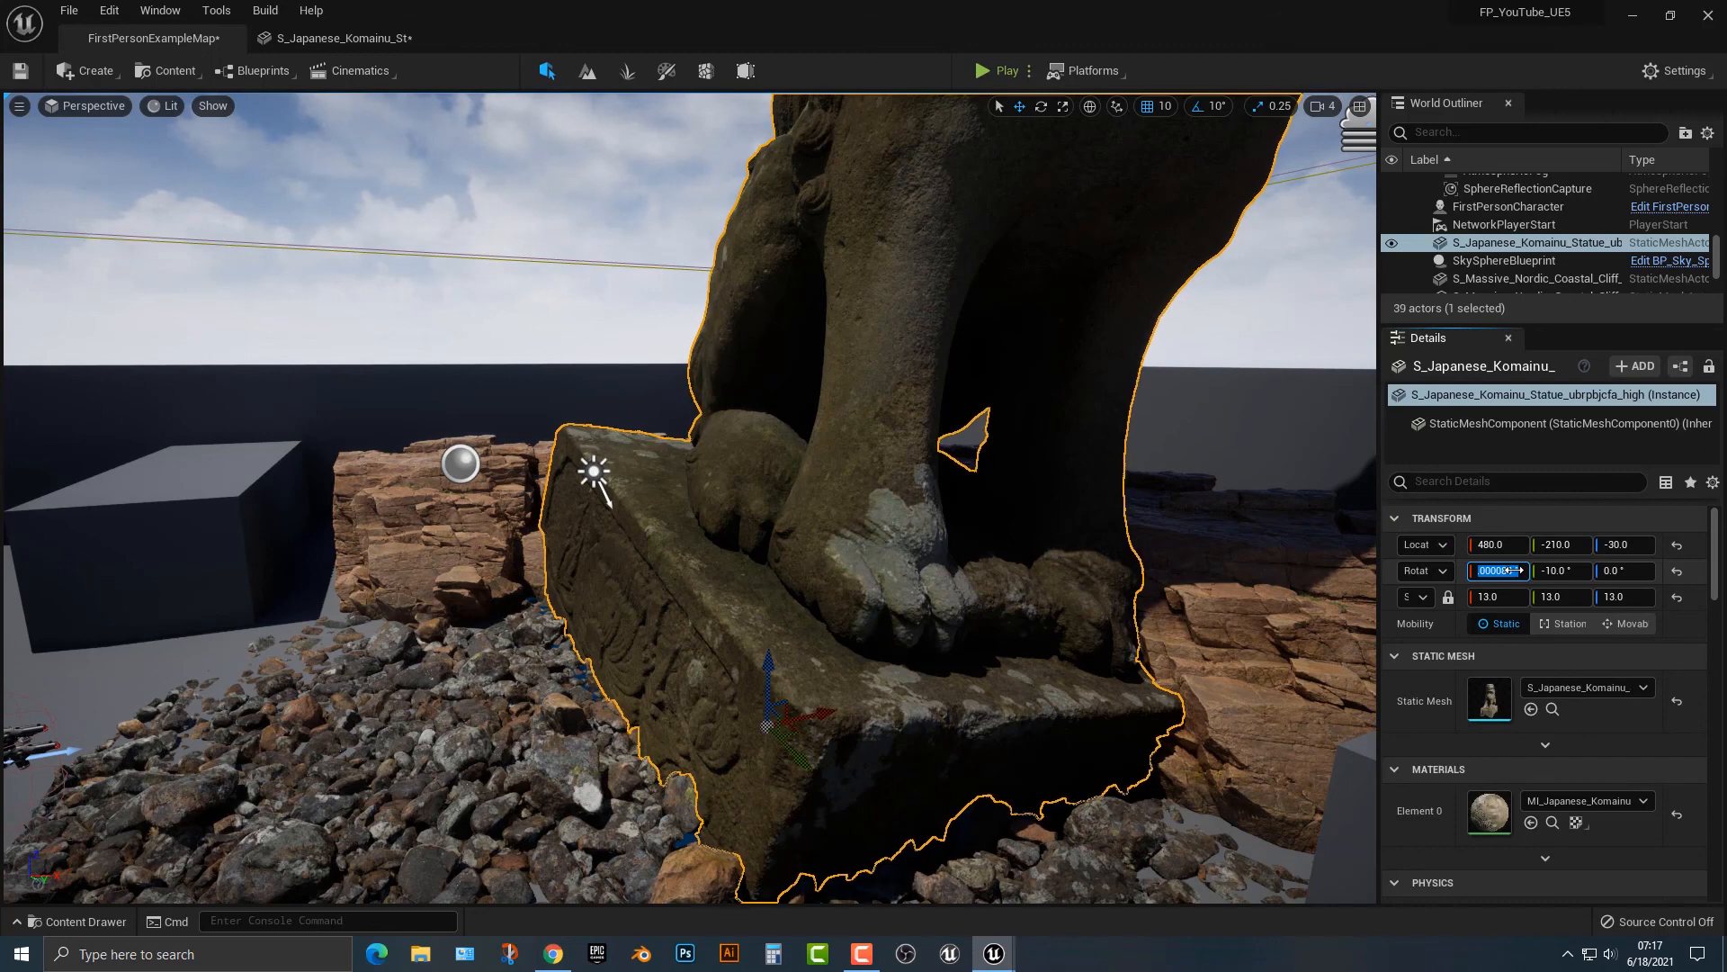
type("5")
key("Tab")
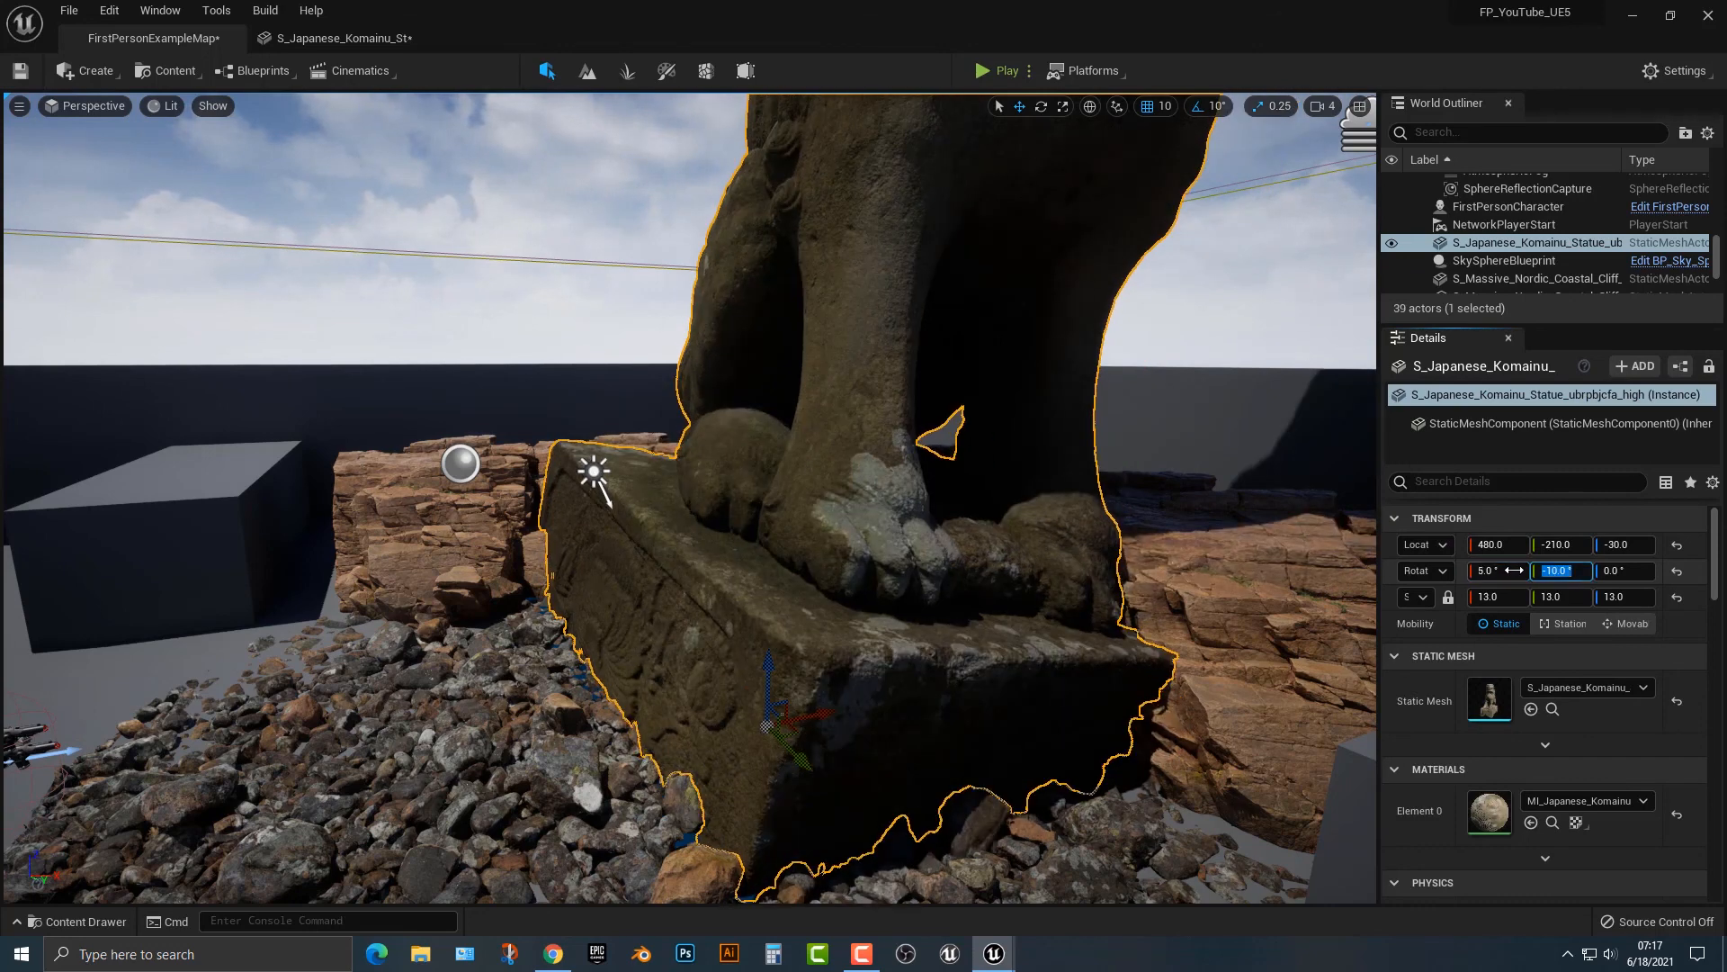
type("-2")
key("Return")
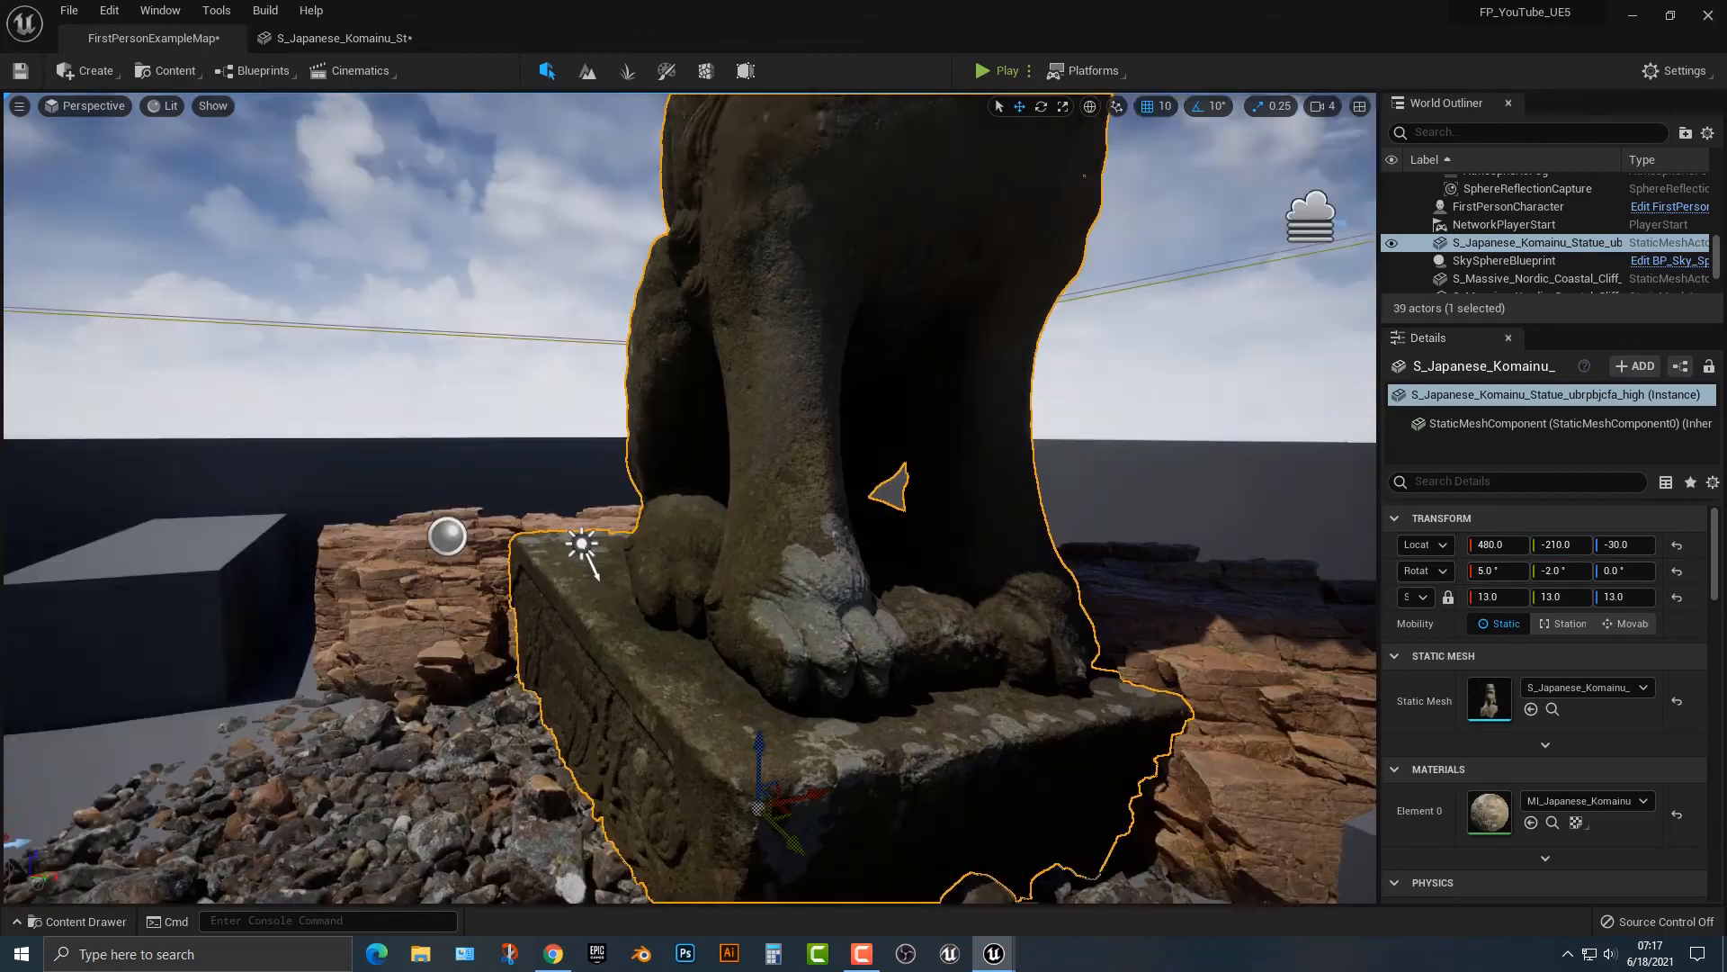
Raise the statue above the rocky ground to a Z location of 60
key("a")
right_click_drag(690, 498, 986, 522)
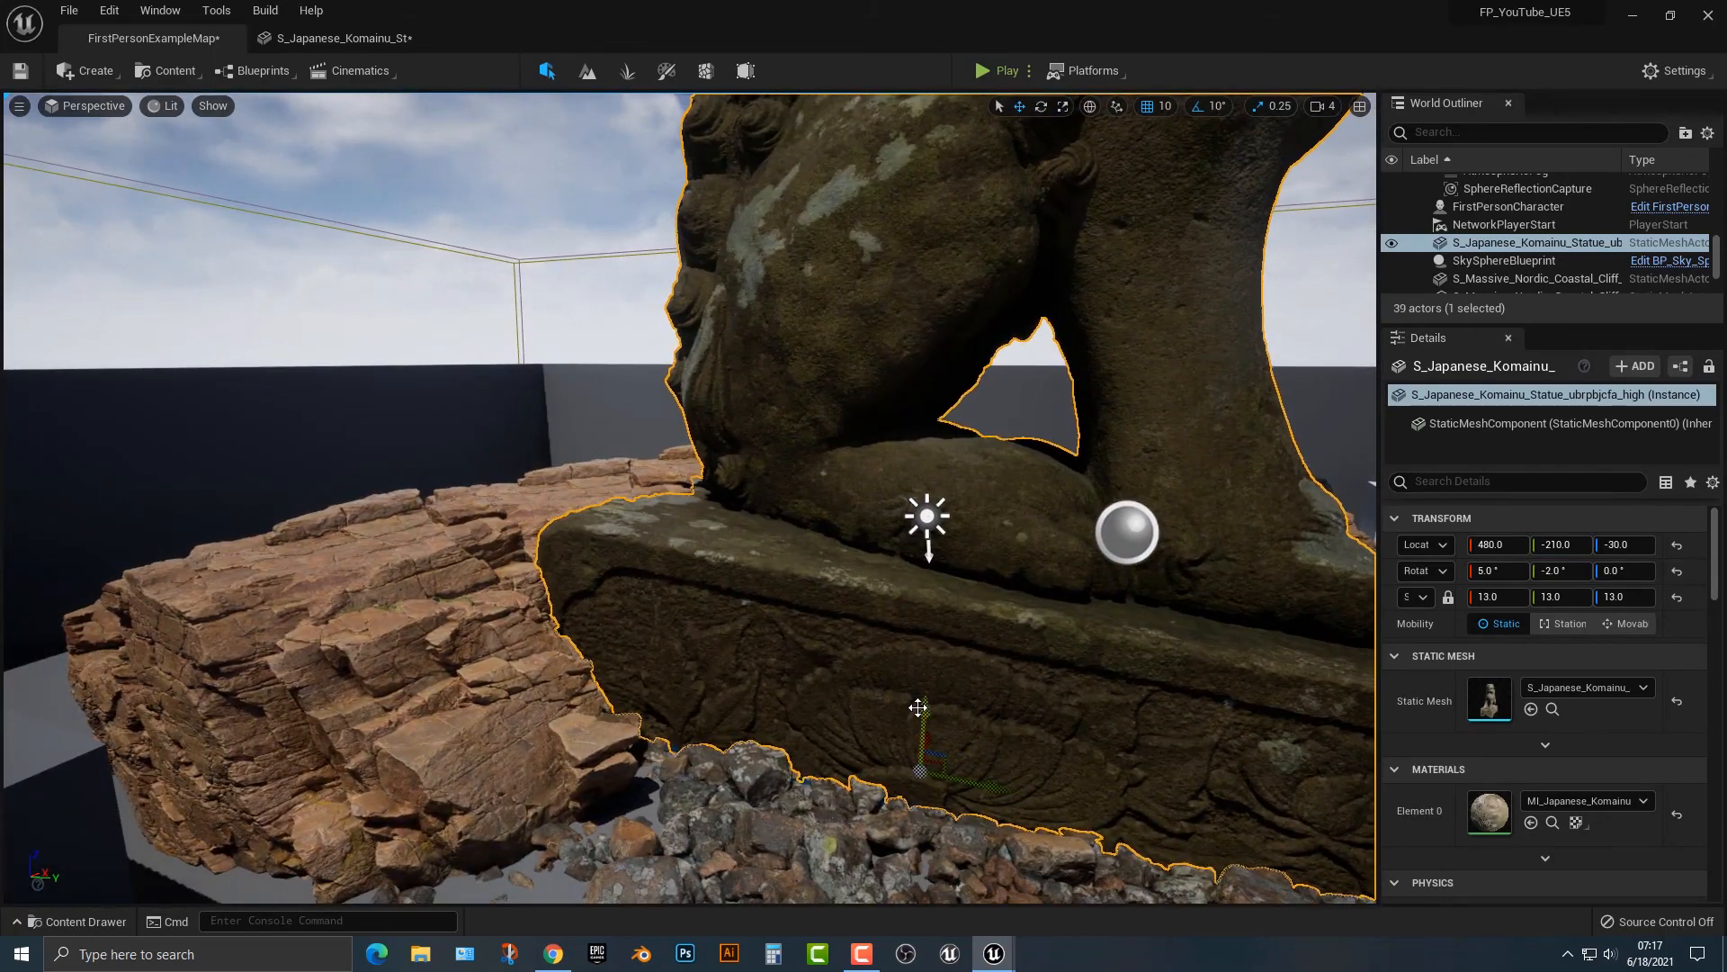
left_click_drag(922, 715, 926, 664)
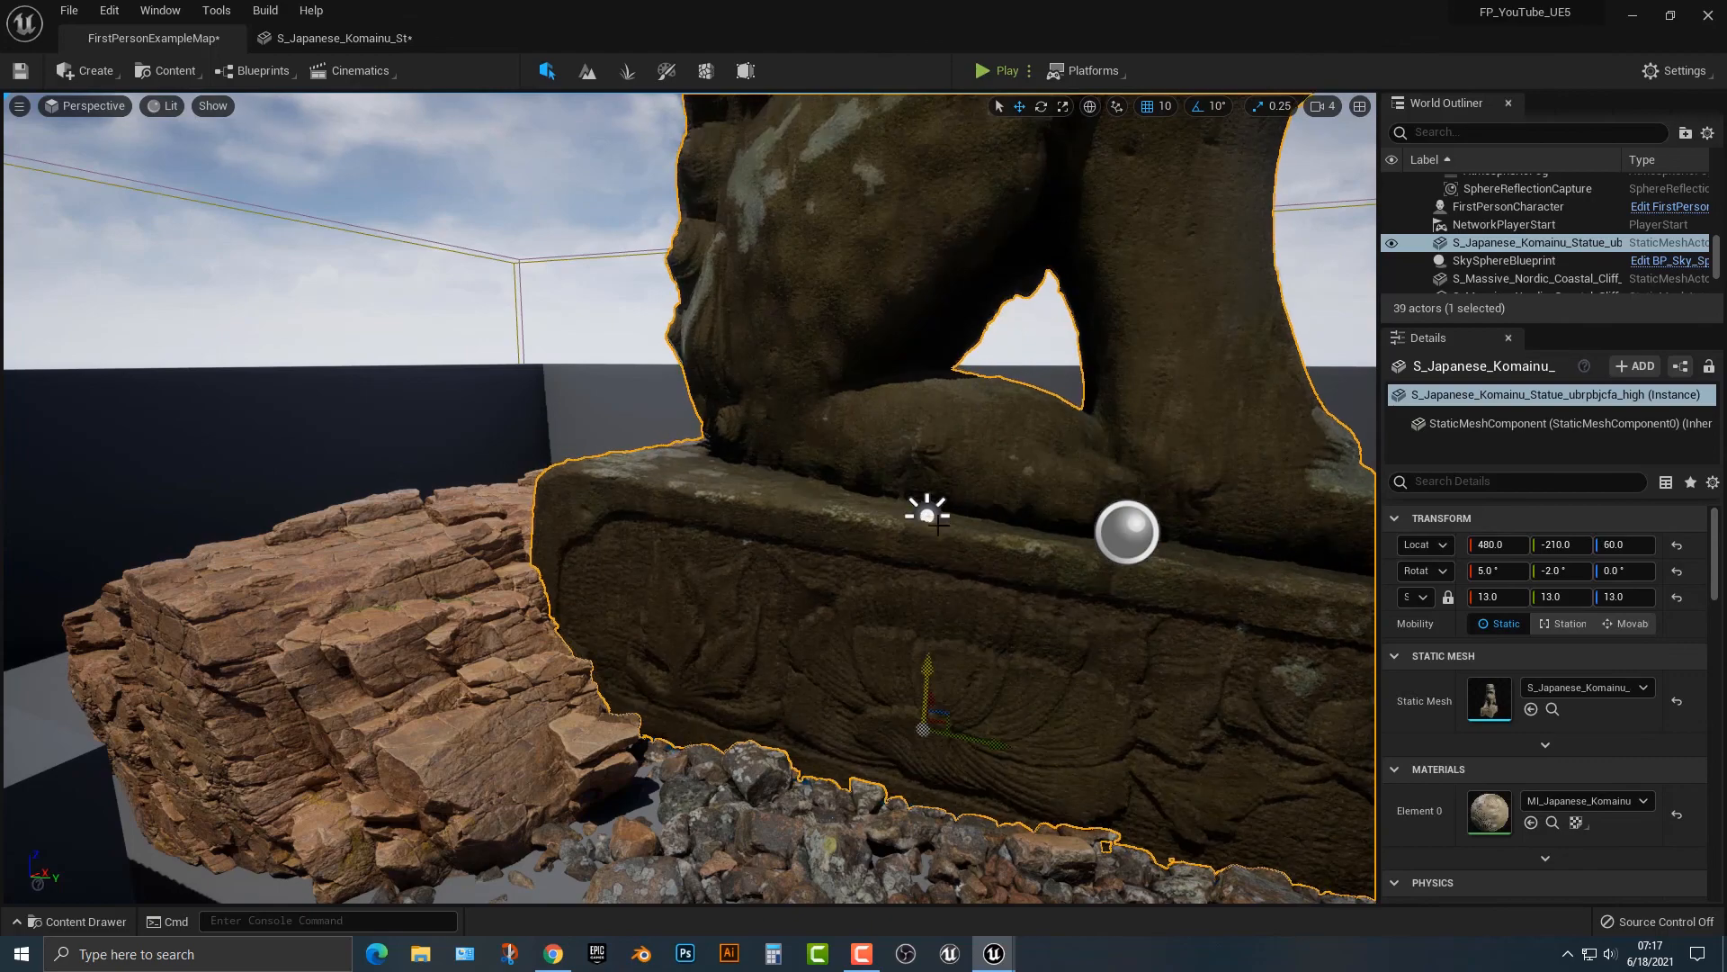
Play-test the level, walking up to the statue's carved base and back to examine its surface detail, and end the session
left_click(1002, 70)
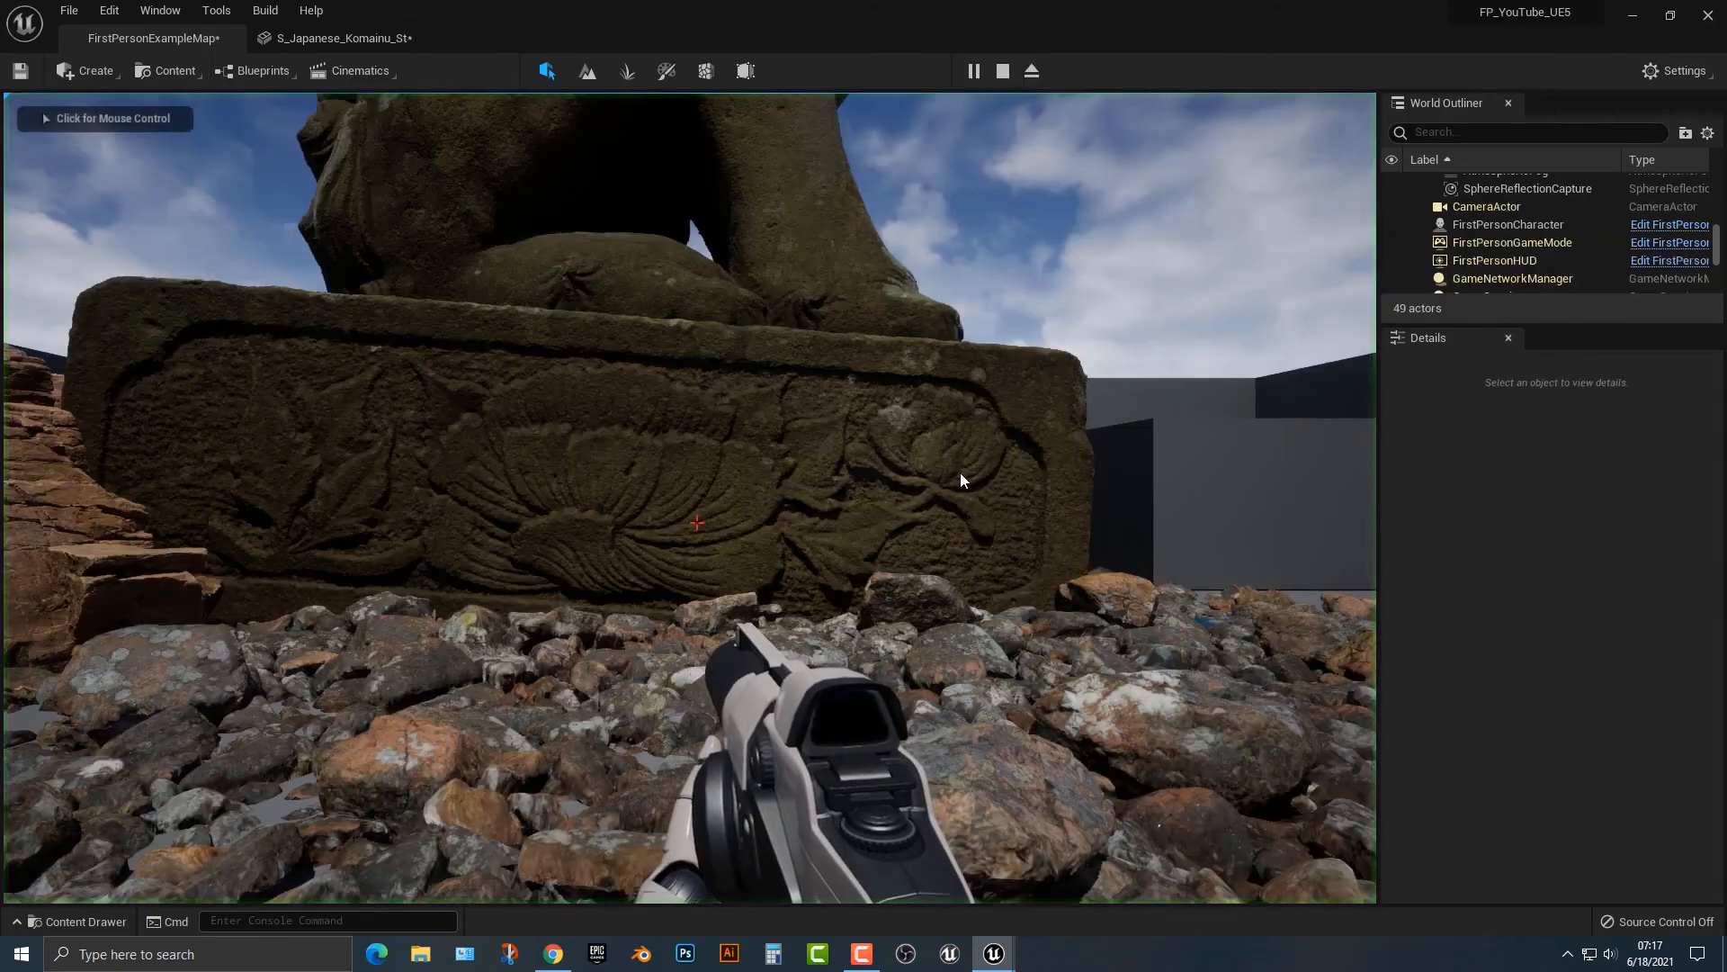
key("w")
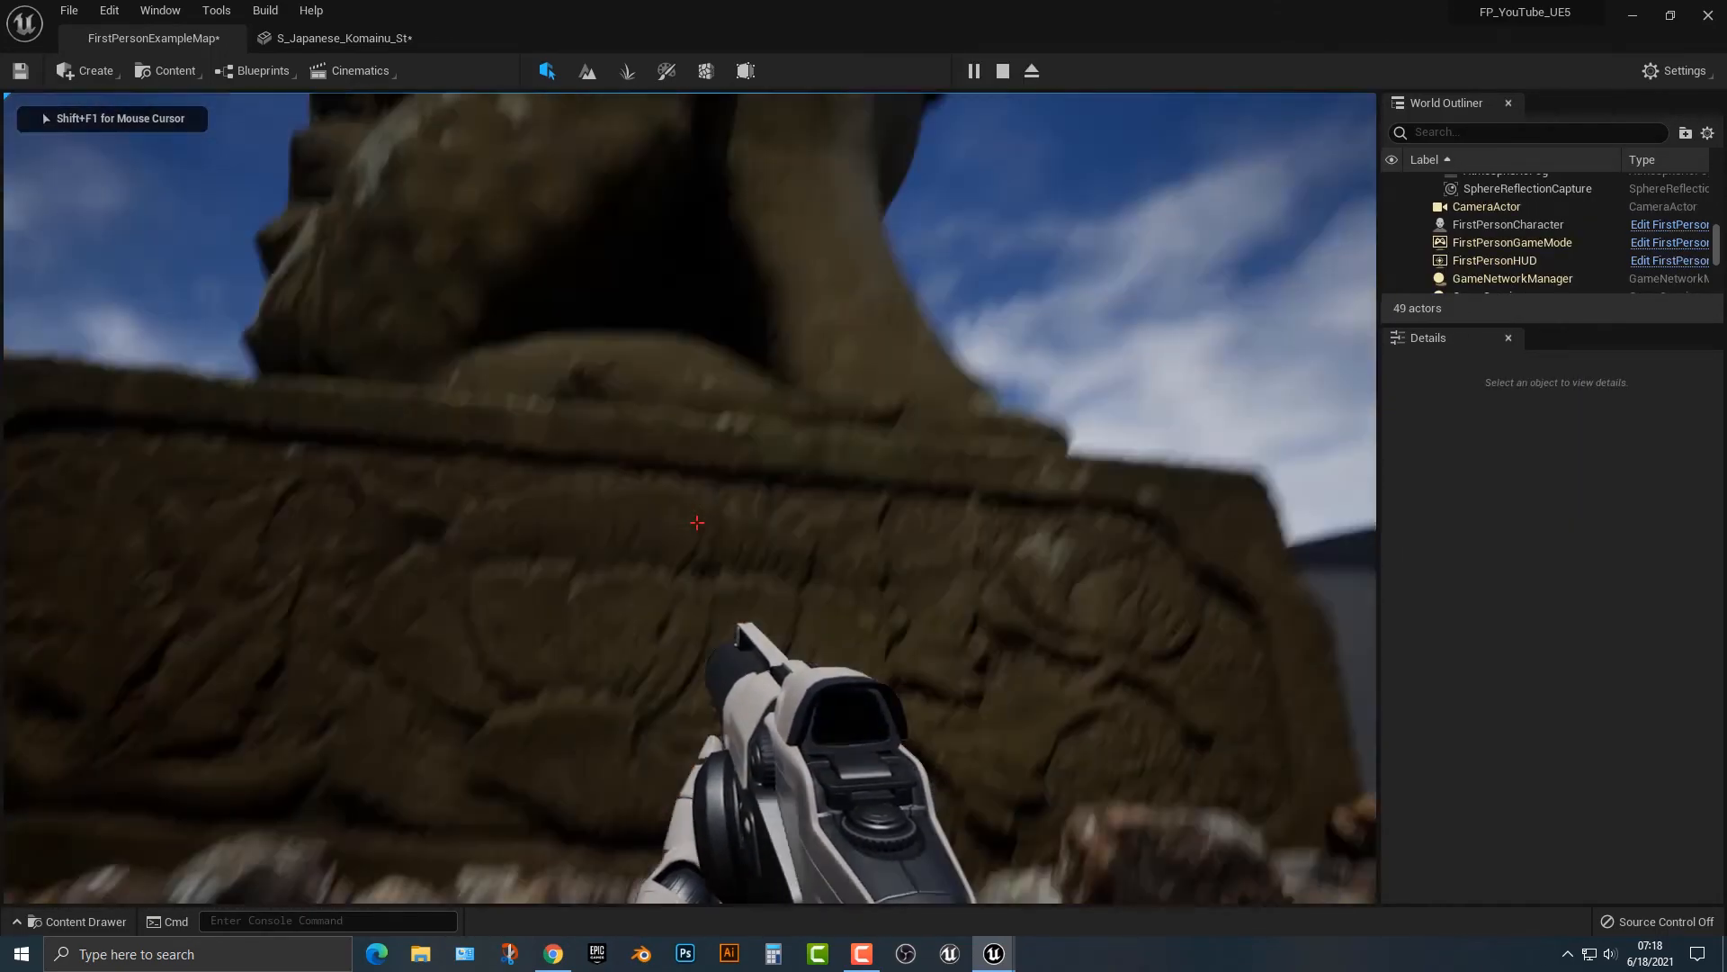
key("w")
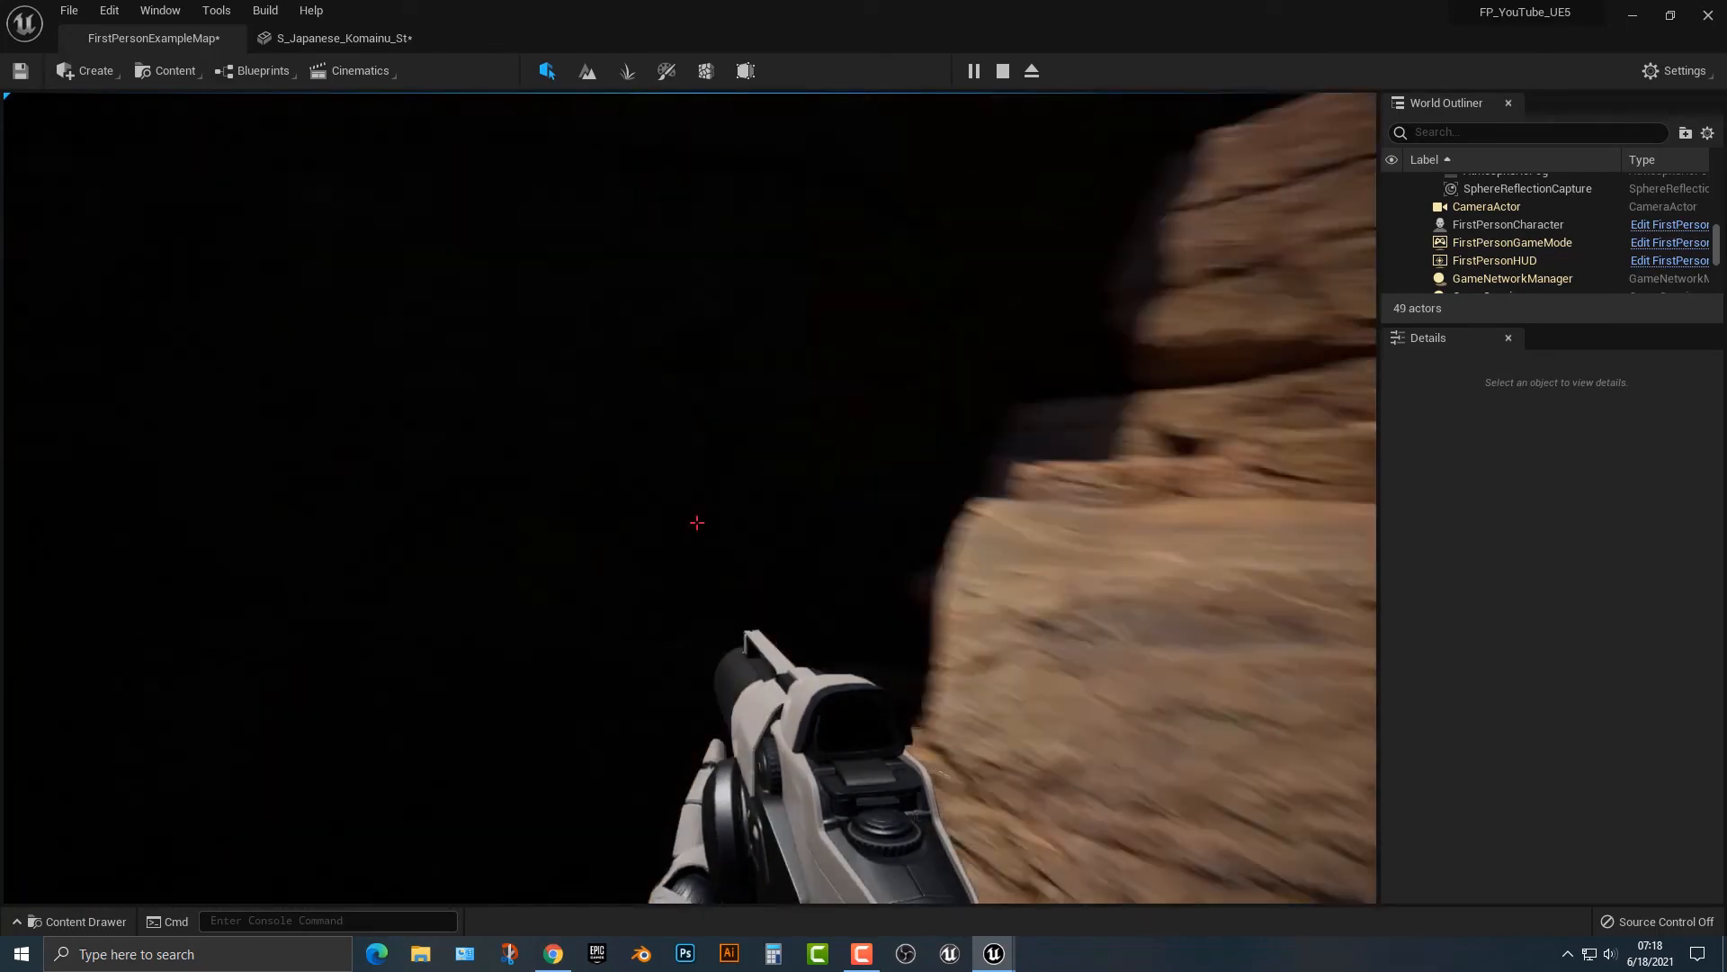
key("w")
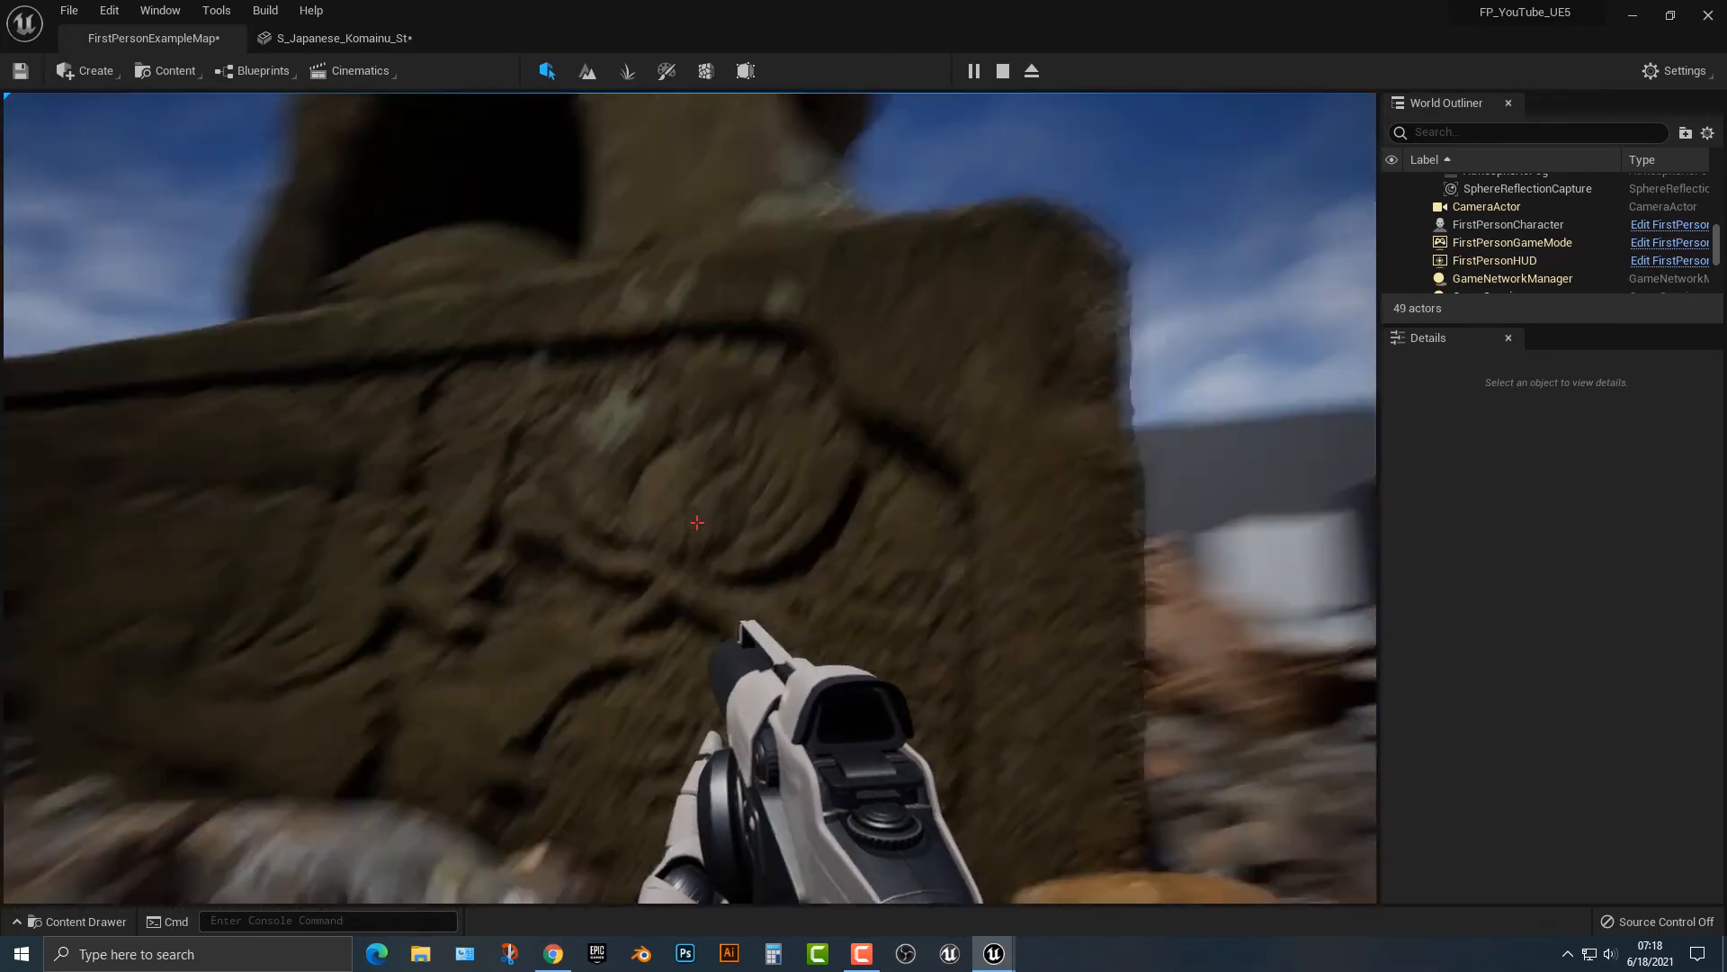
key("w")
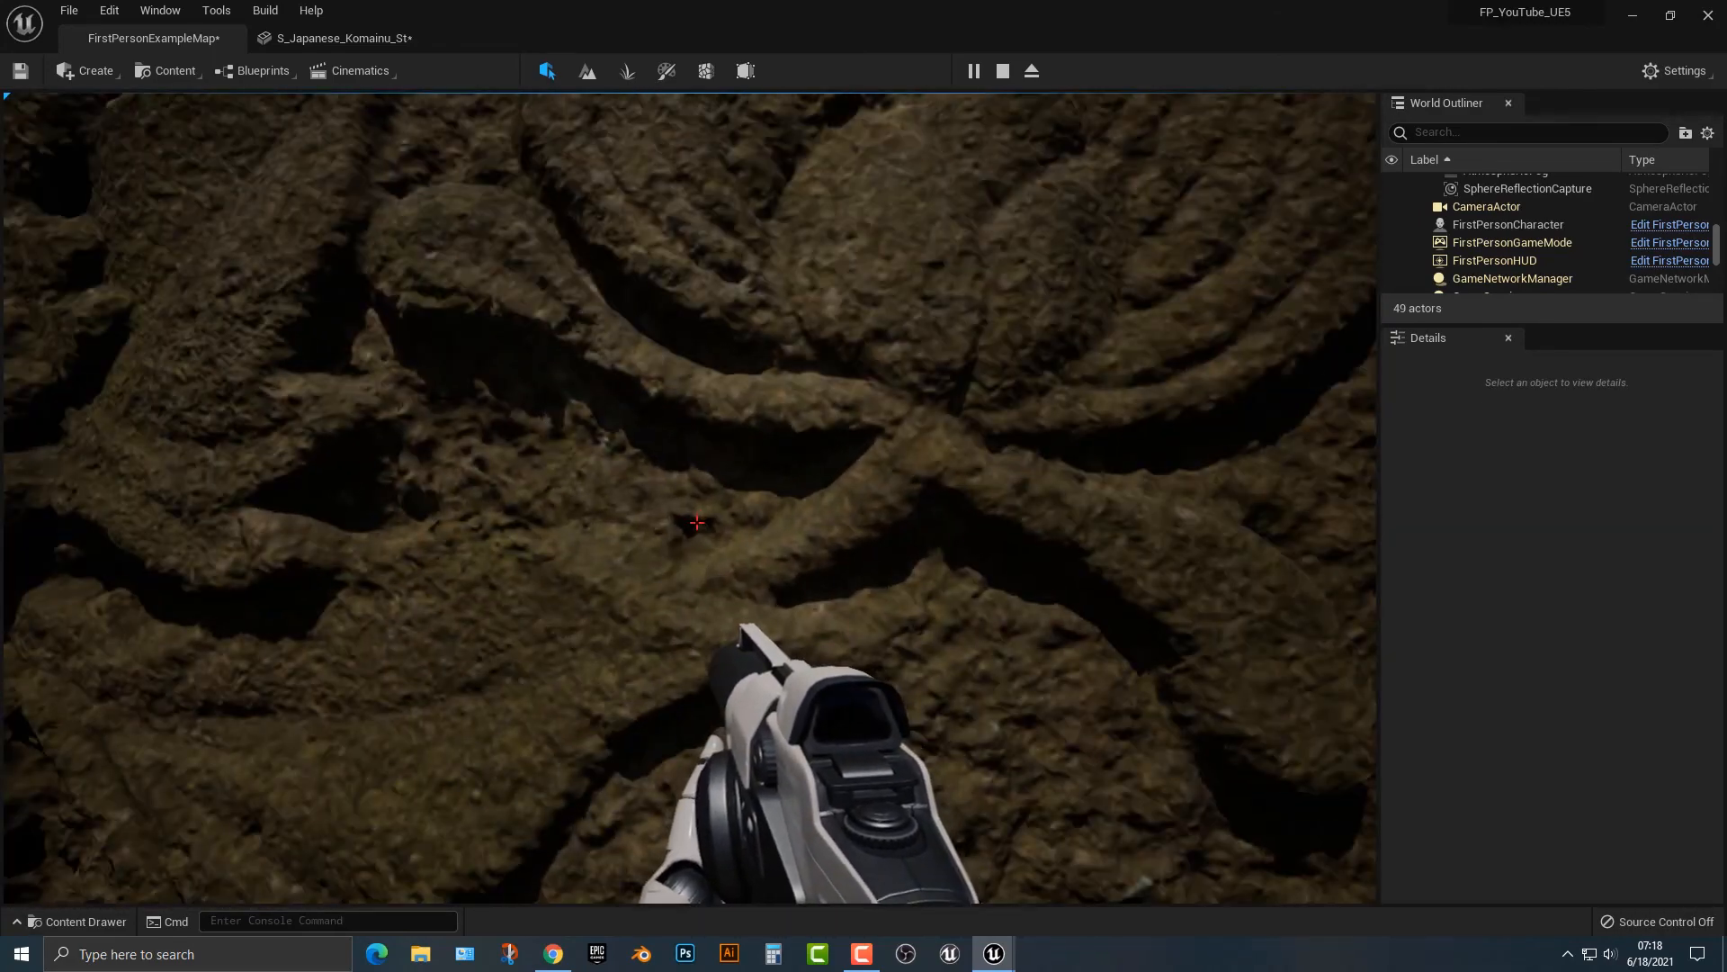
key("w")
key("s")
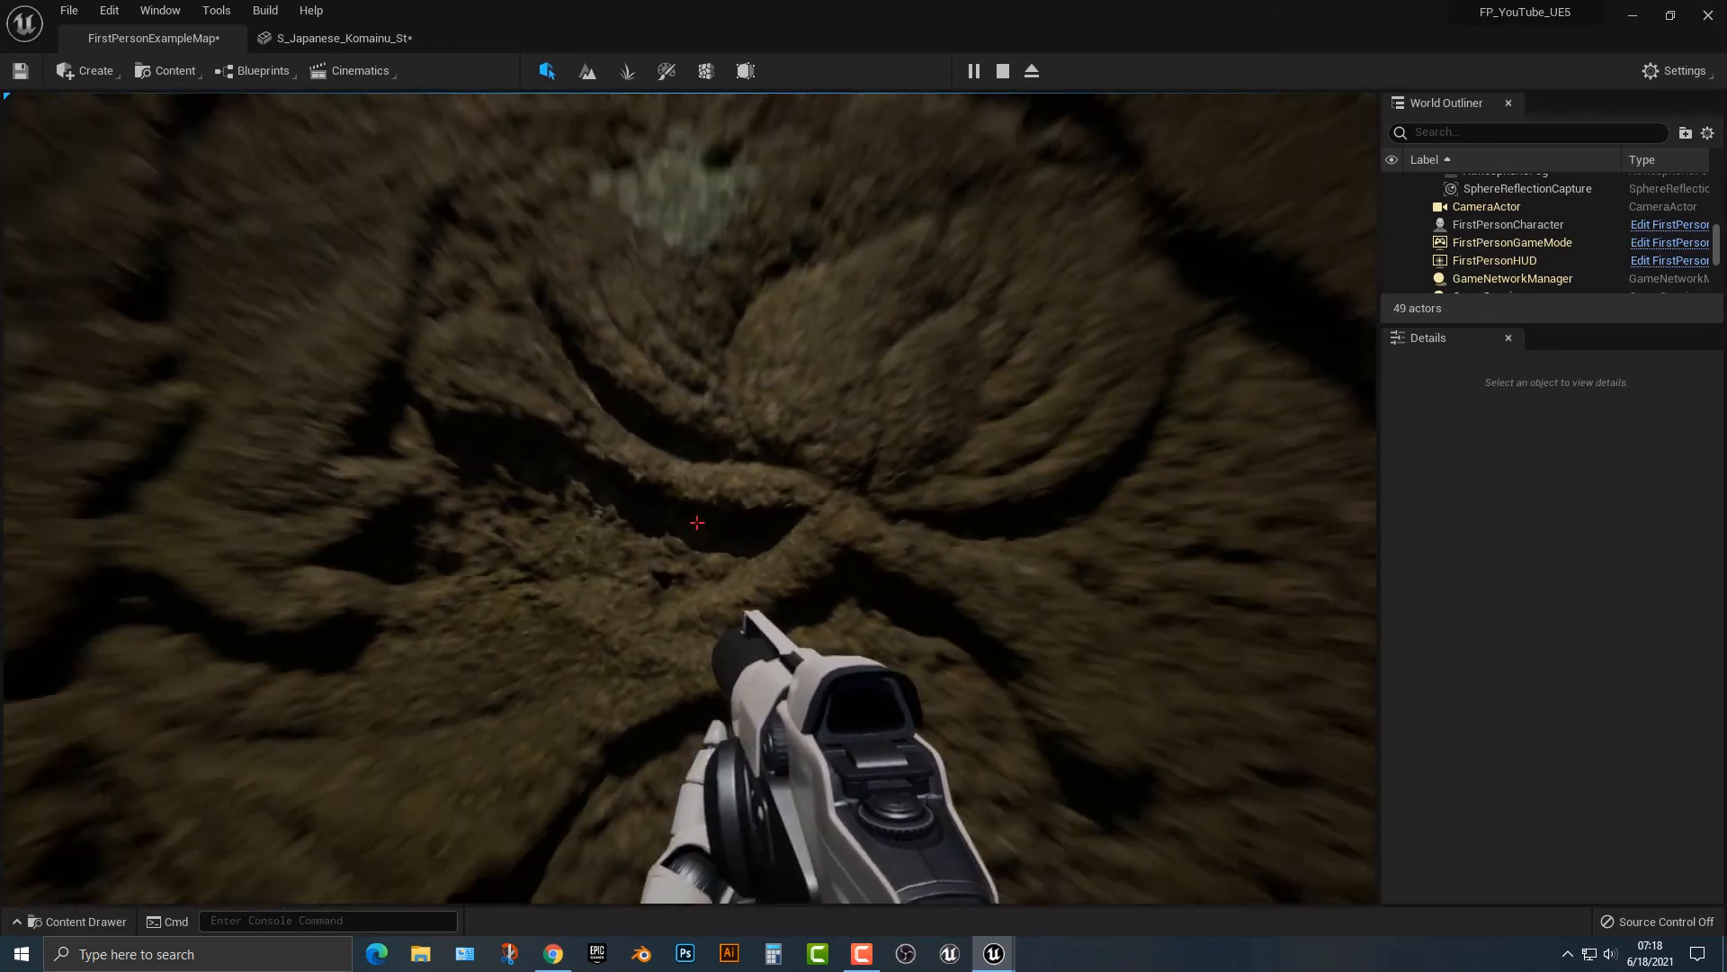
key("s")
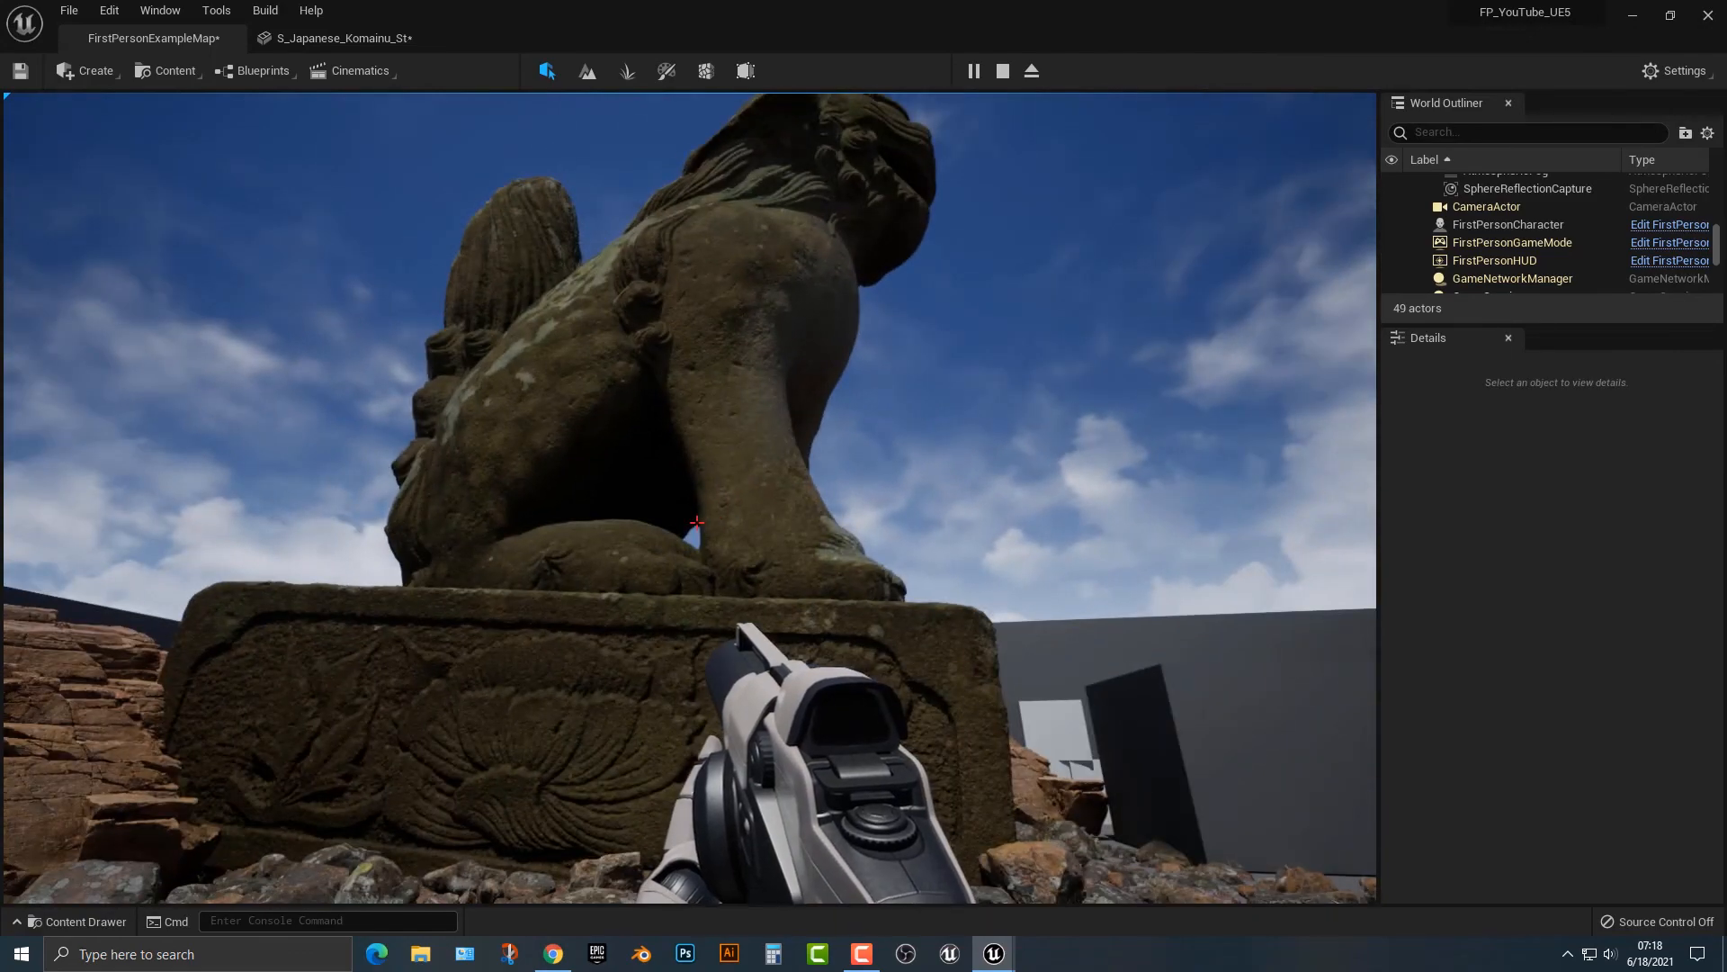
key("s")
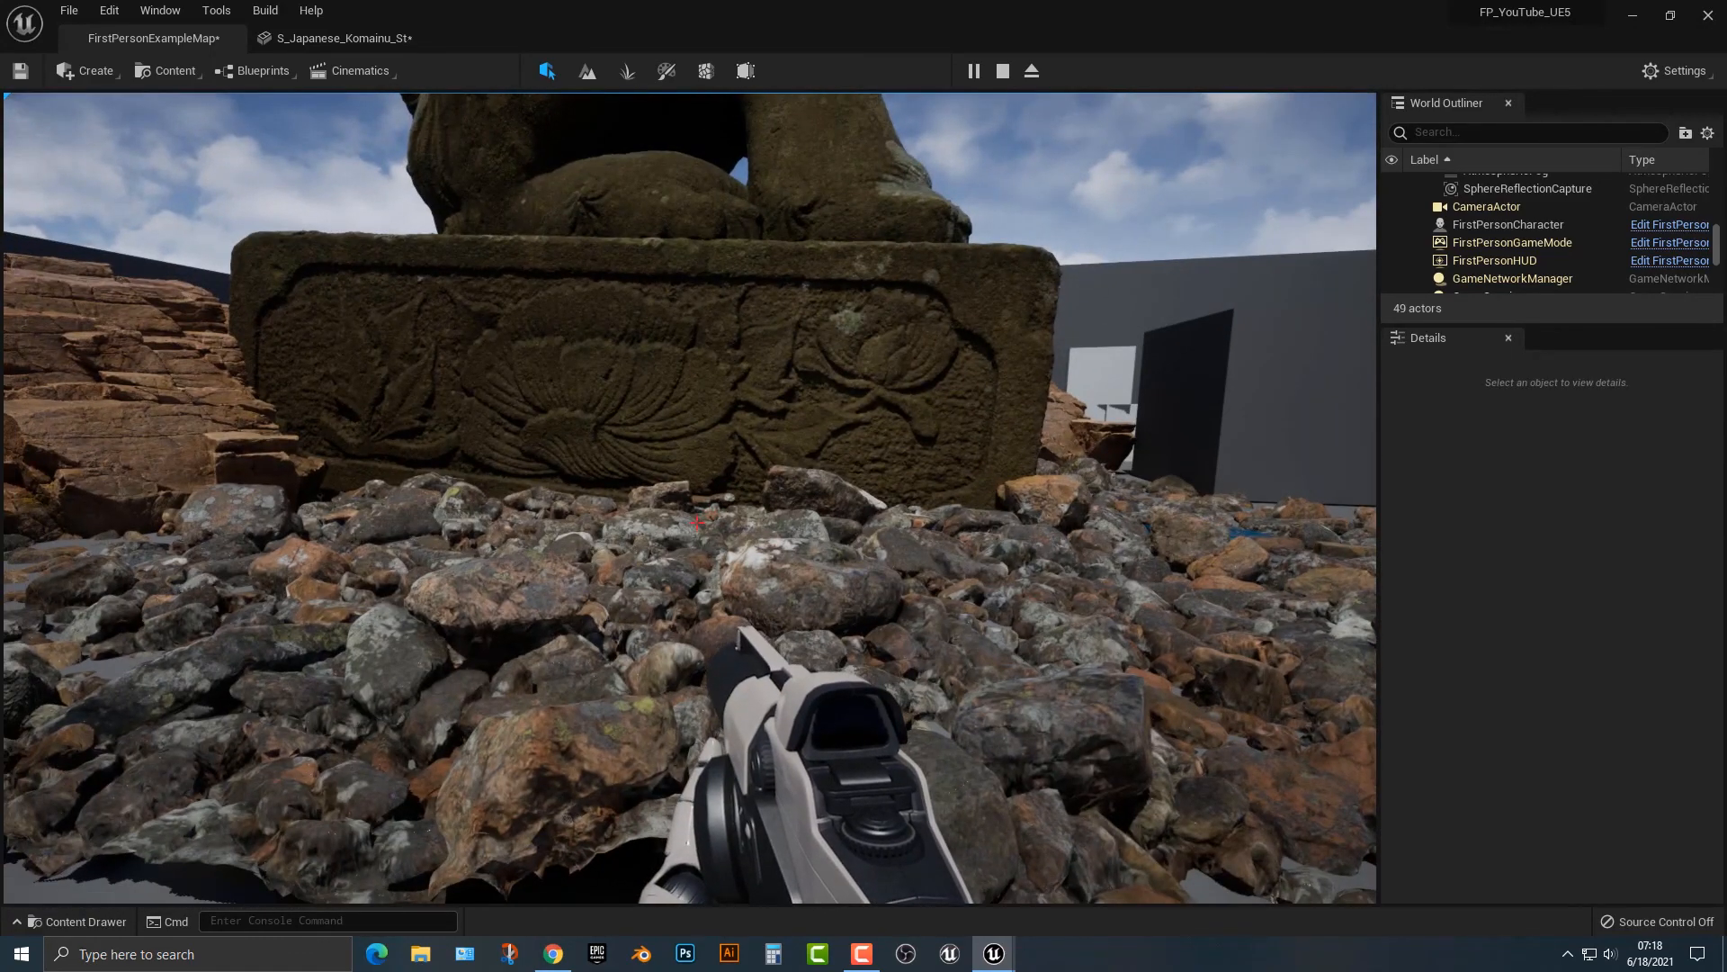
key("Escape")
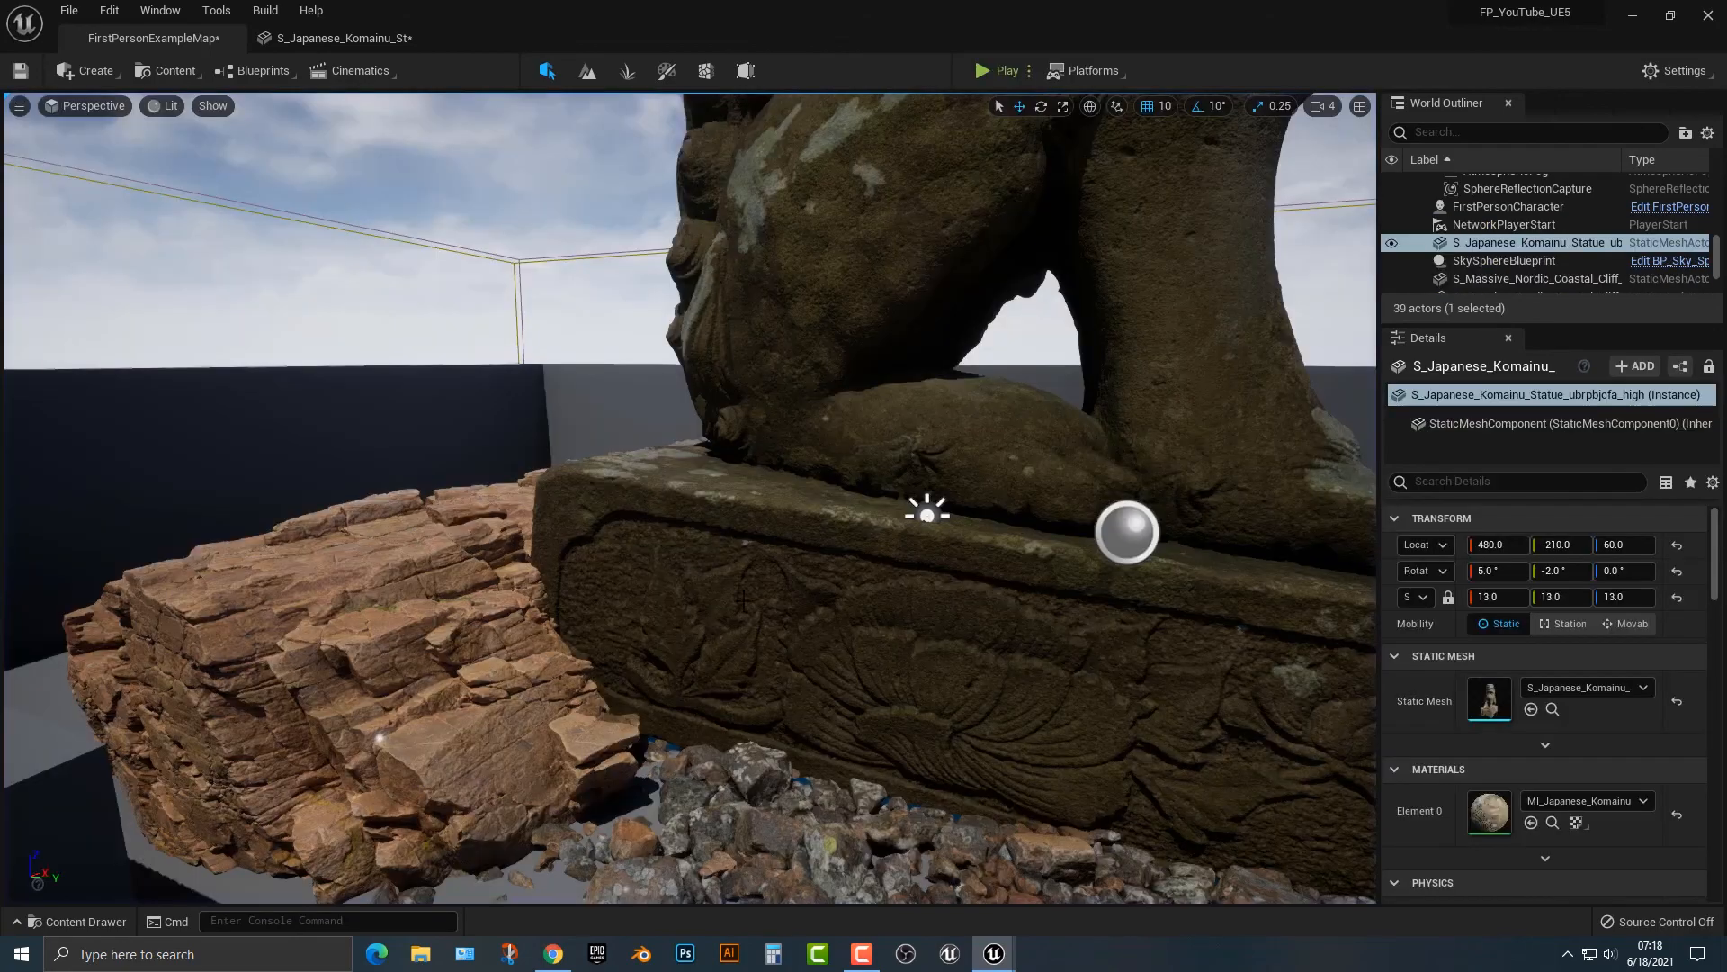
Try scaling the rocky beach ground down to 4.5 and undo that scaling
left_click(871, 712)
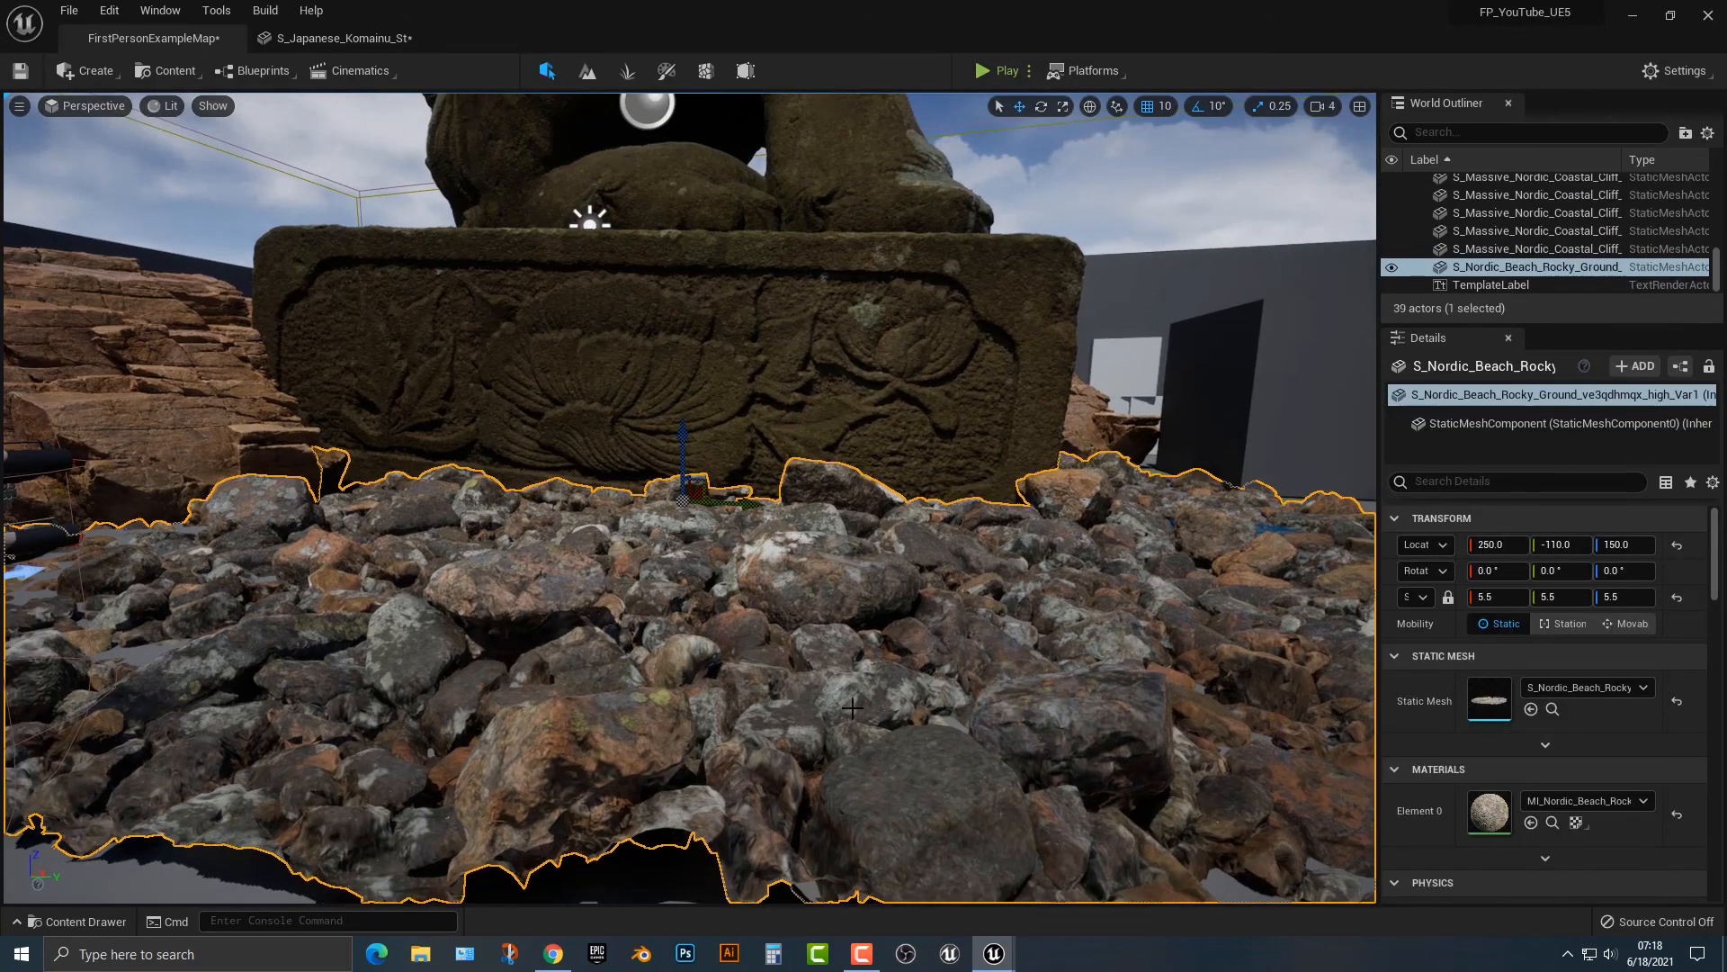
right_click_drag(799, 688, 680, 583)
key("w")
key("s")
key("d")
key("d")
key("a")
key("d")
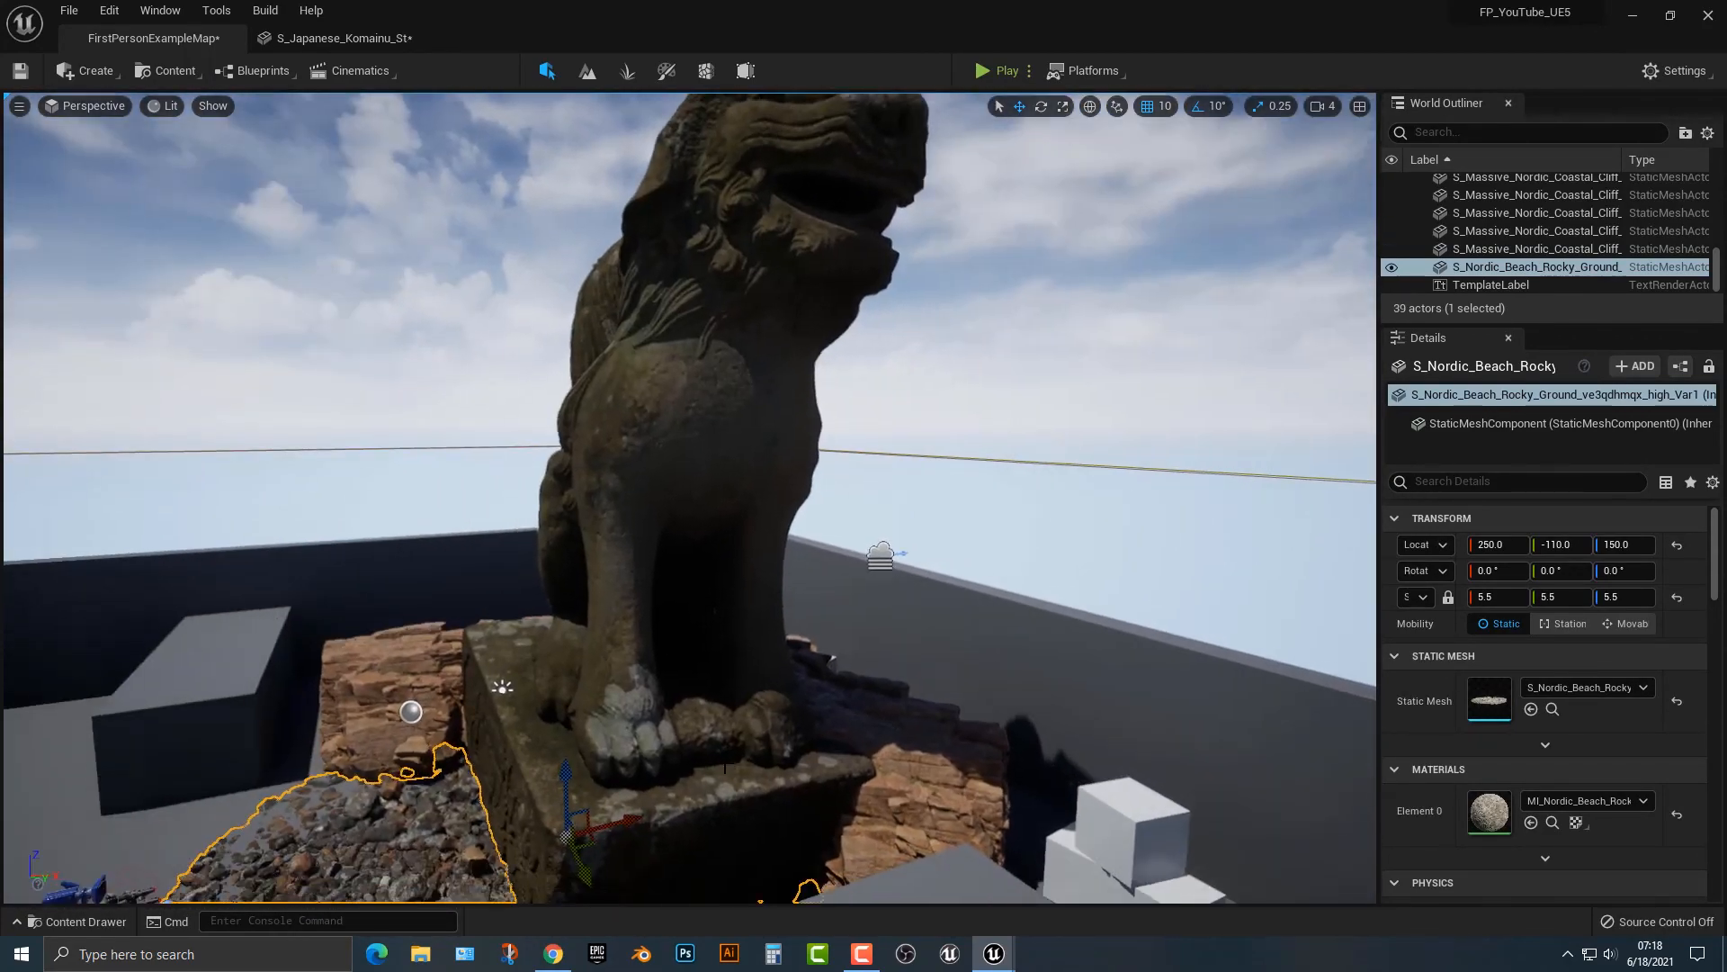
scroll(630, 794, "down", 3)
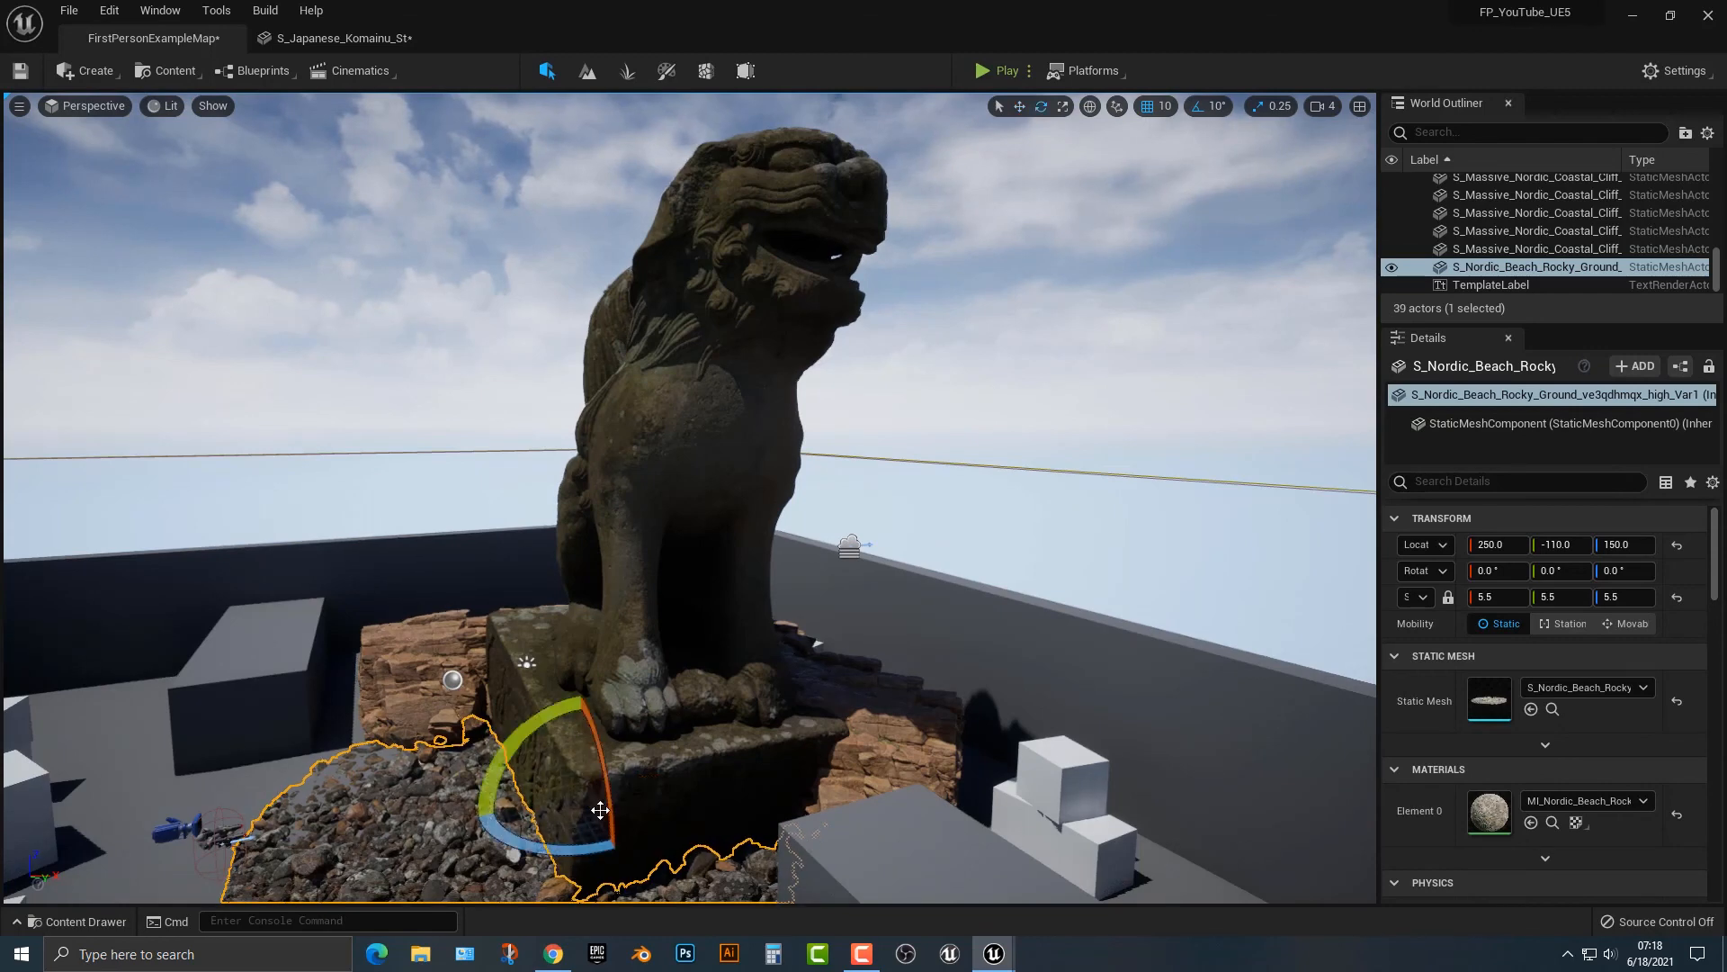
left_click_drag(583, 793, 565, 803)
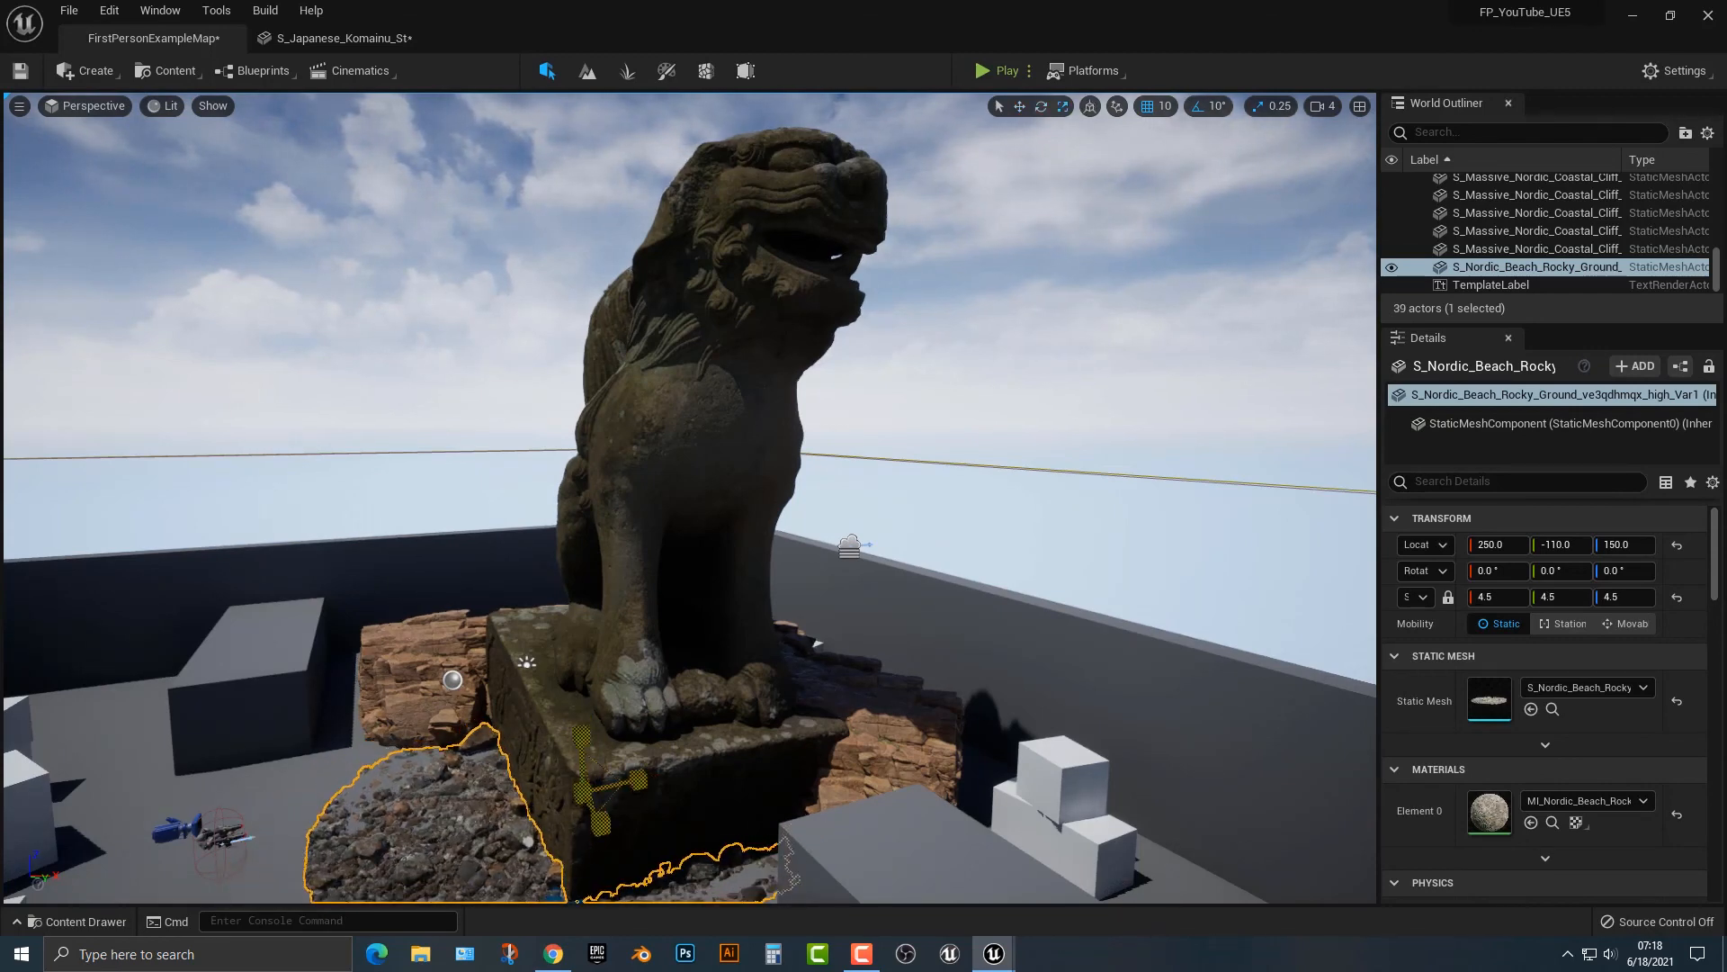
key("ctrl+z")
Scale the Komainu statue down uniformly to 6
left_click(652, 760)
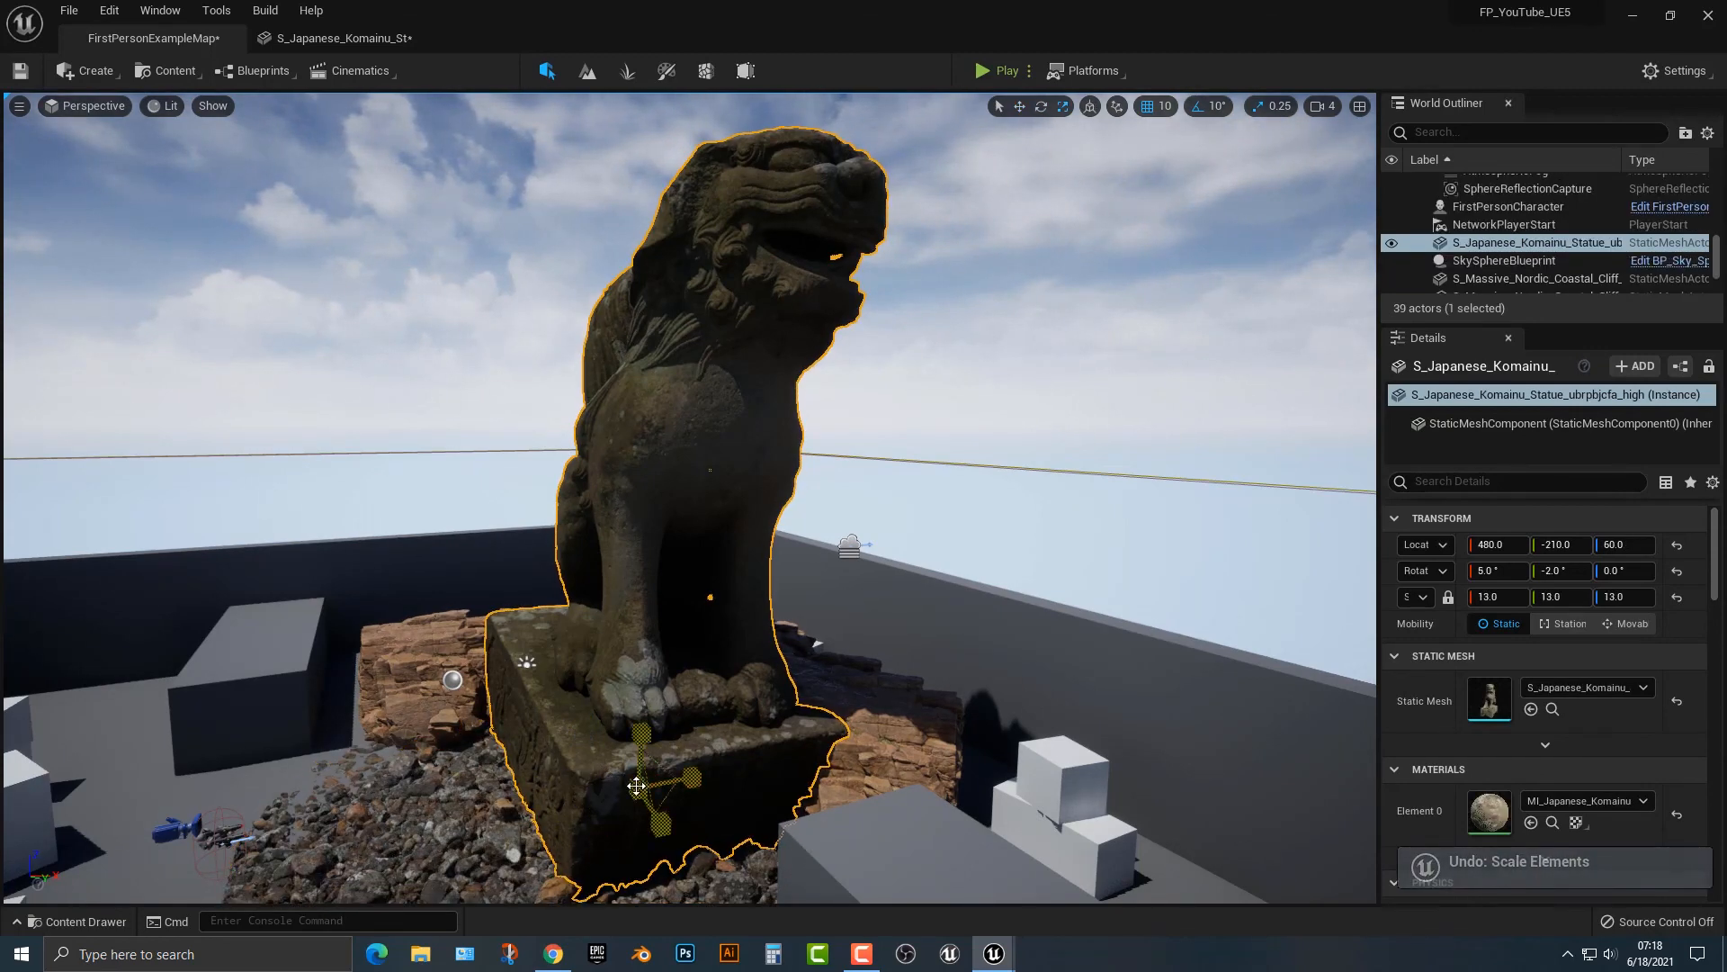
left_click_drag(652, 761, 608, 806)
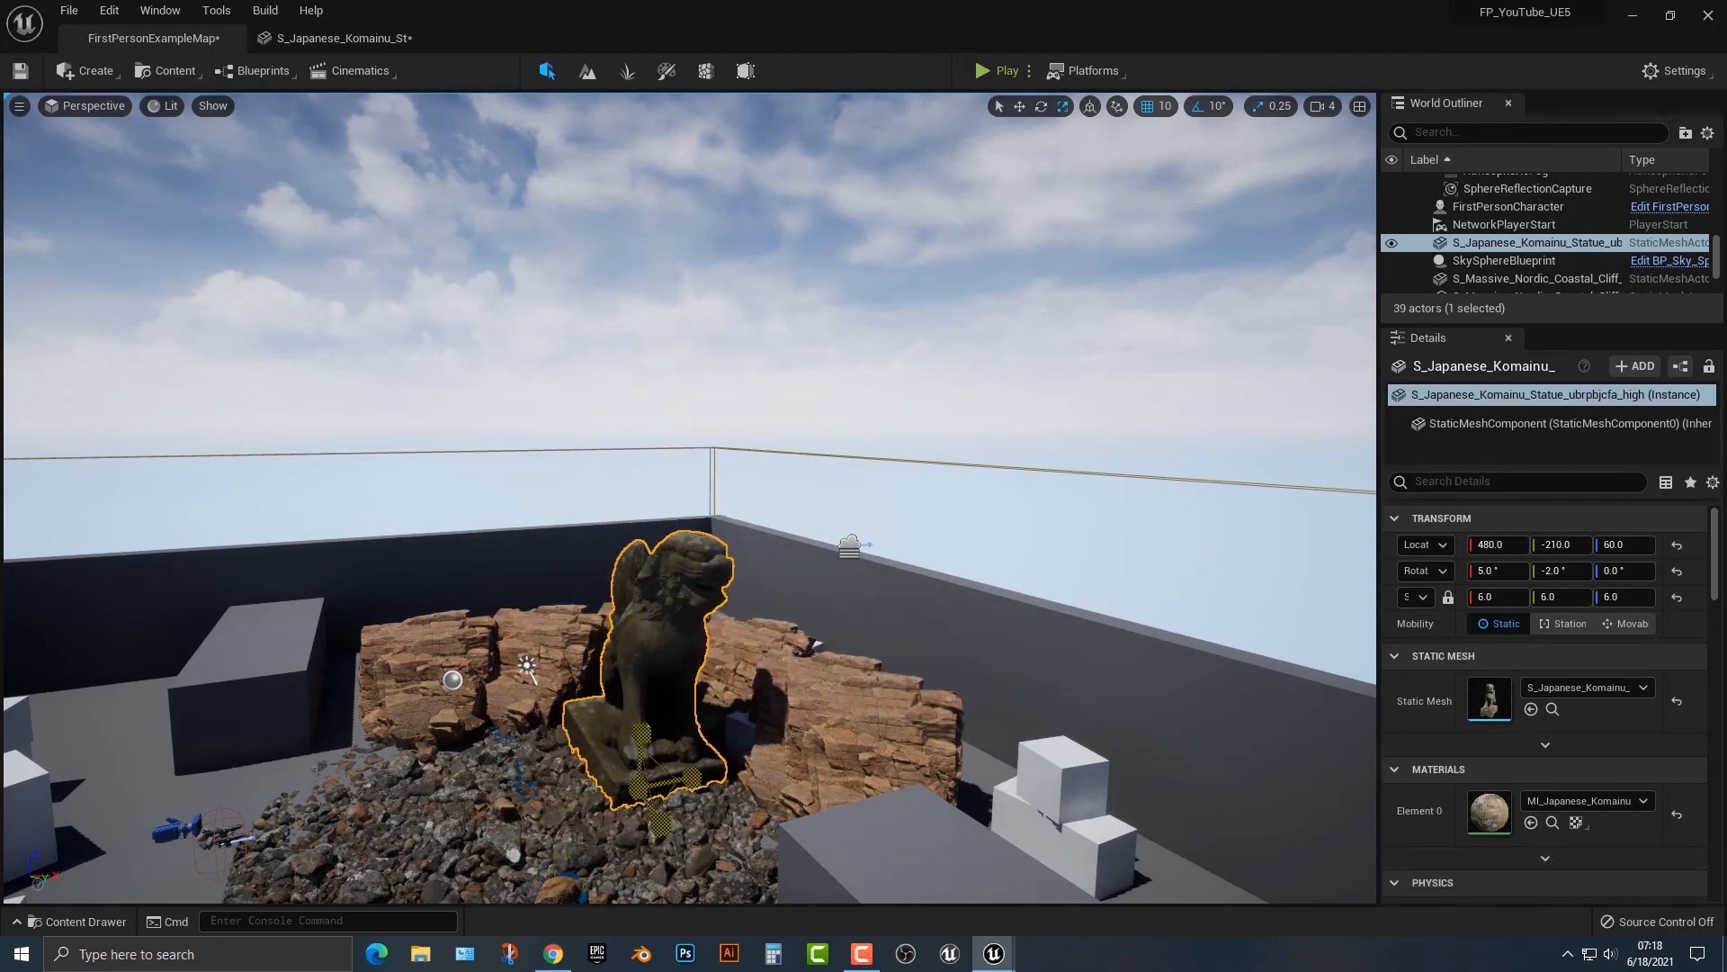
Play-test the level, walking around the reduced statue, rocky ground and cliffs to examine them, and end the session
left_click(1001, 72)
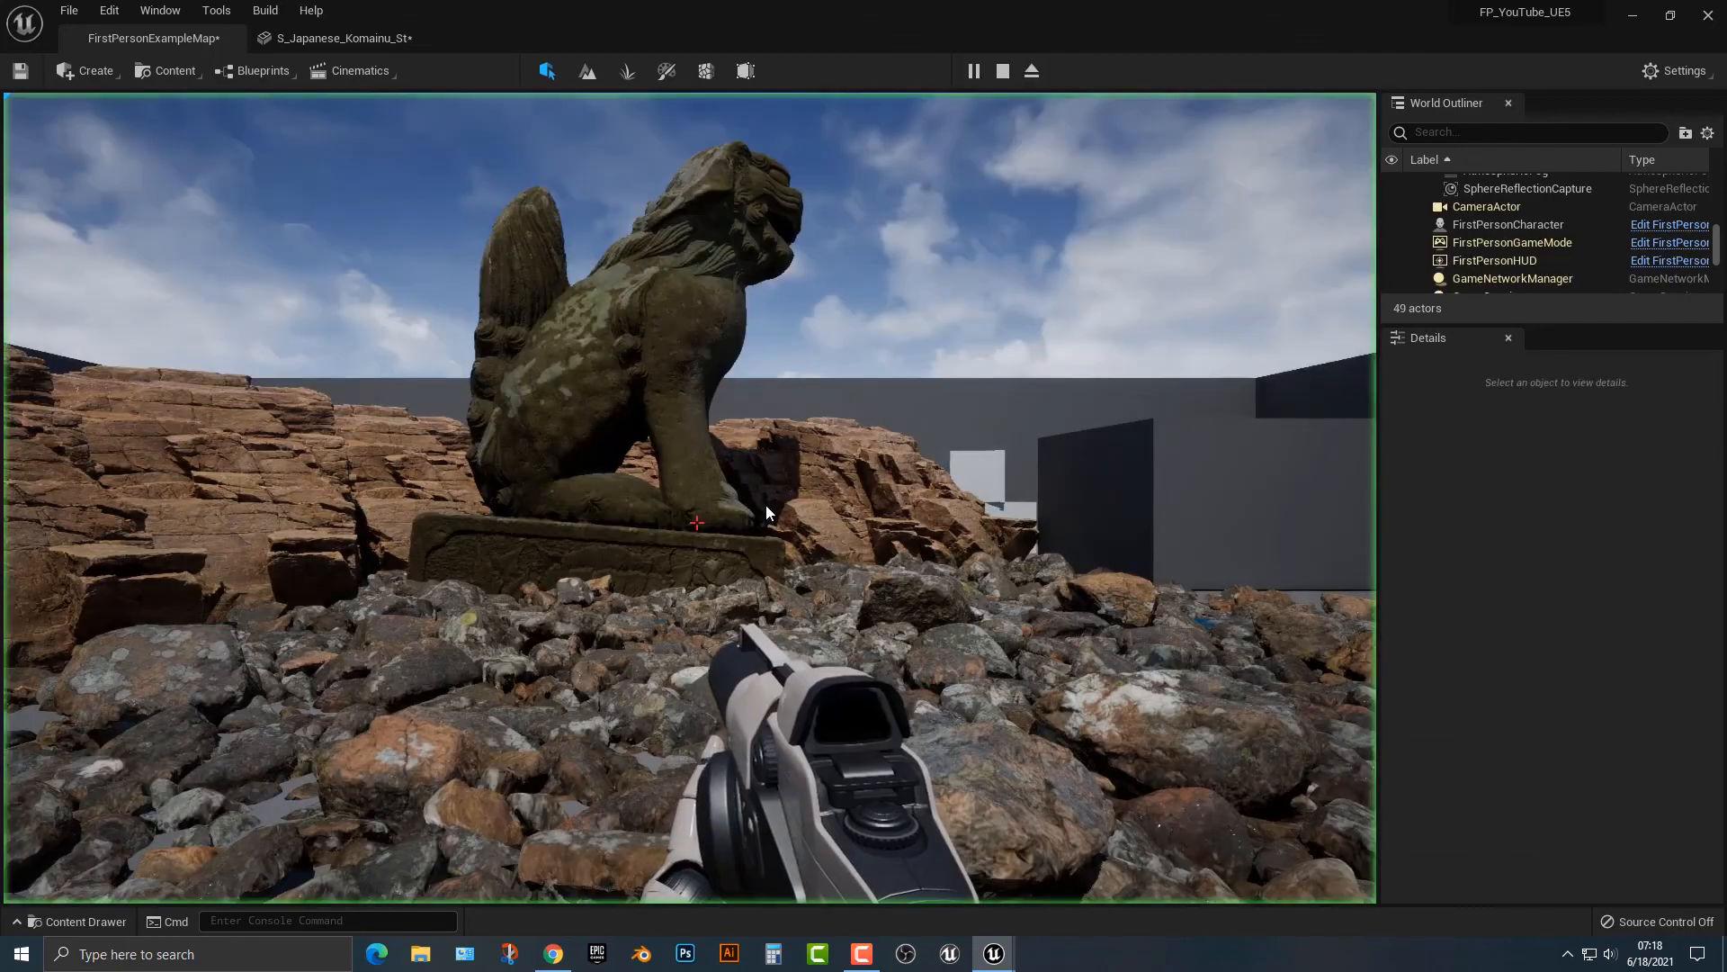
key("w")
key("w")
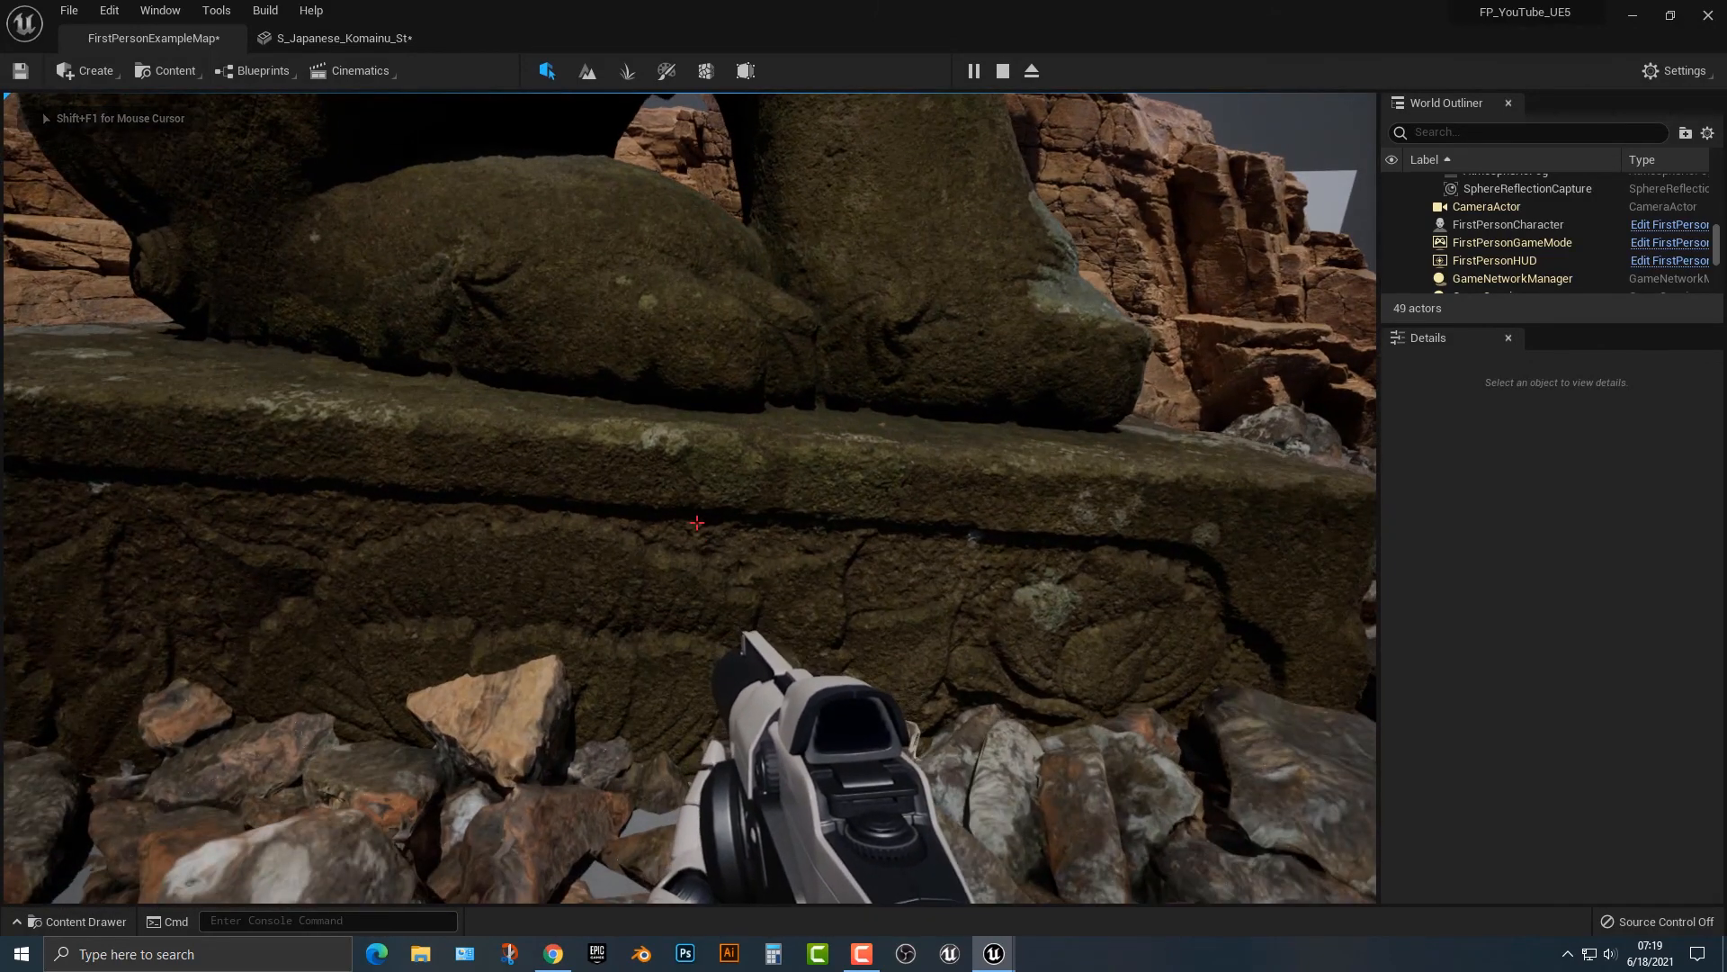
key("d")
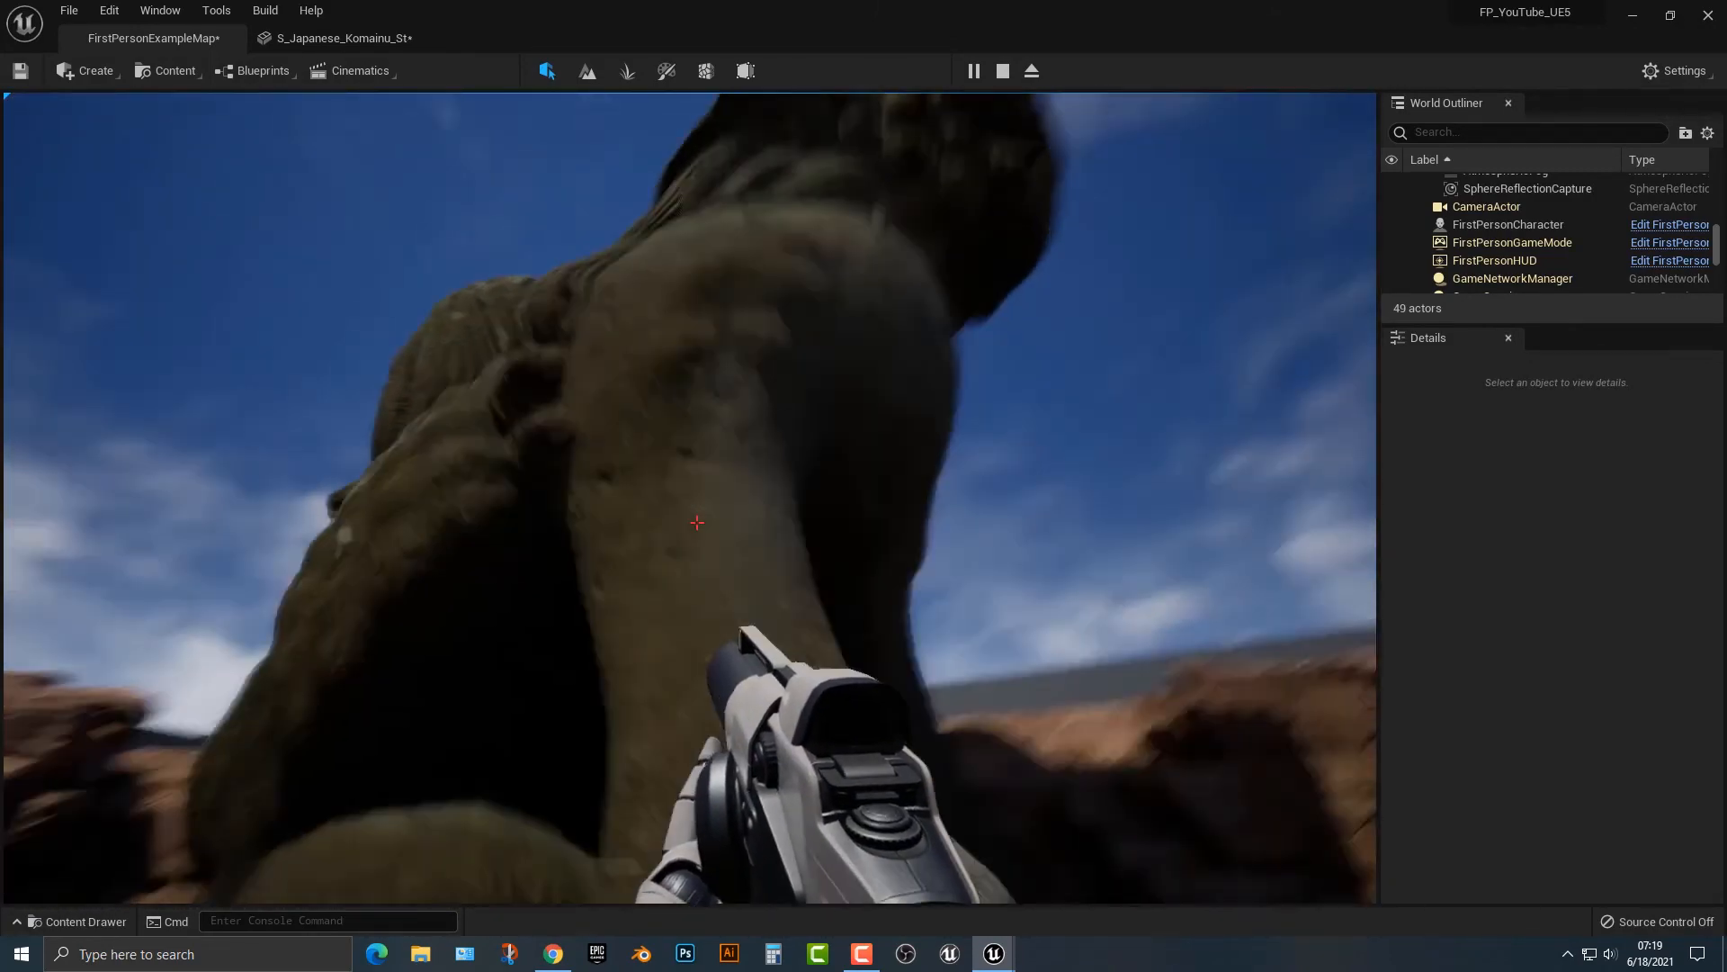
key("a")
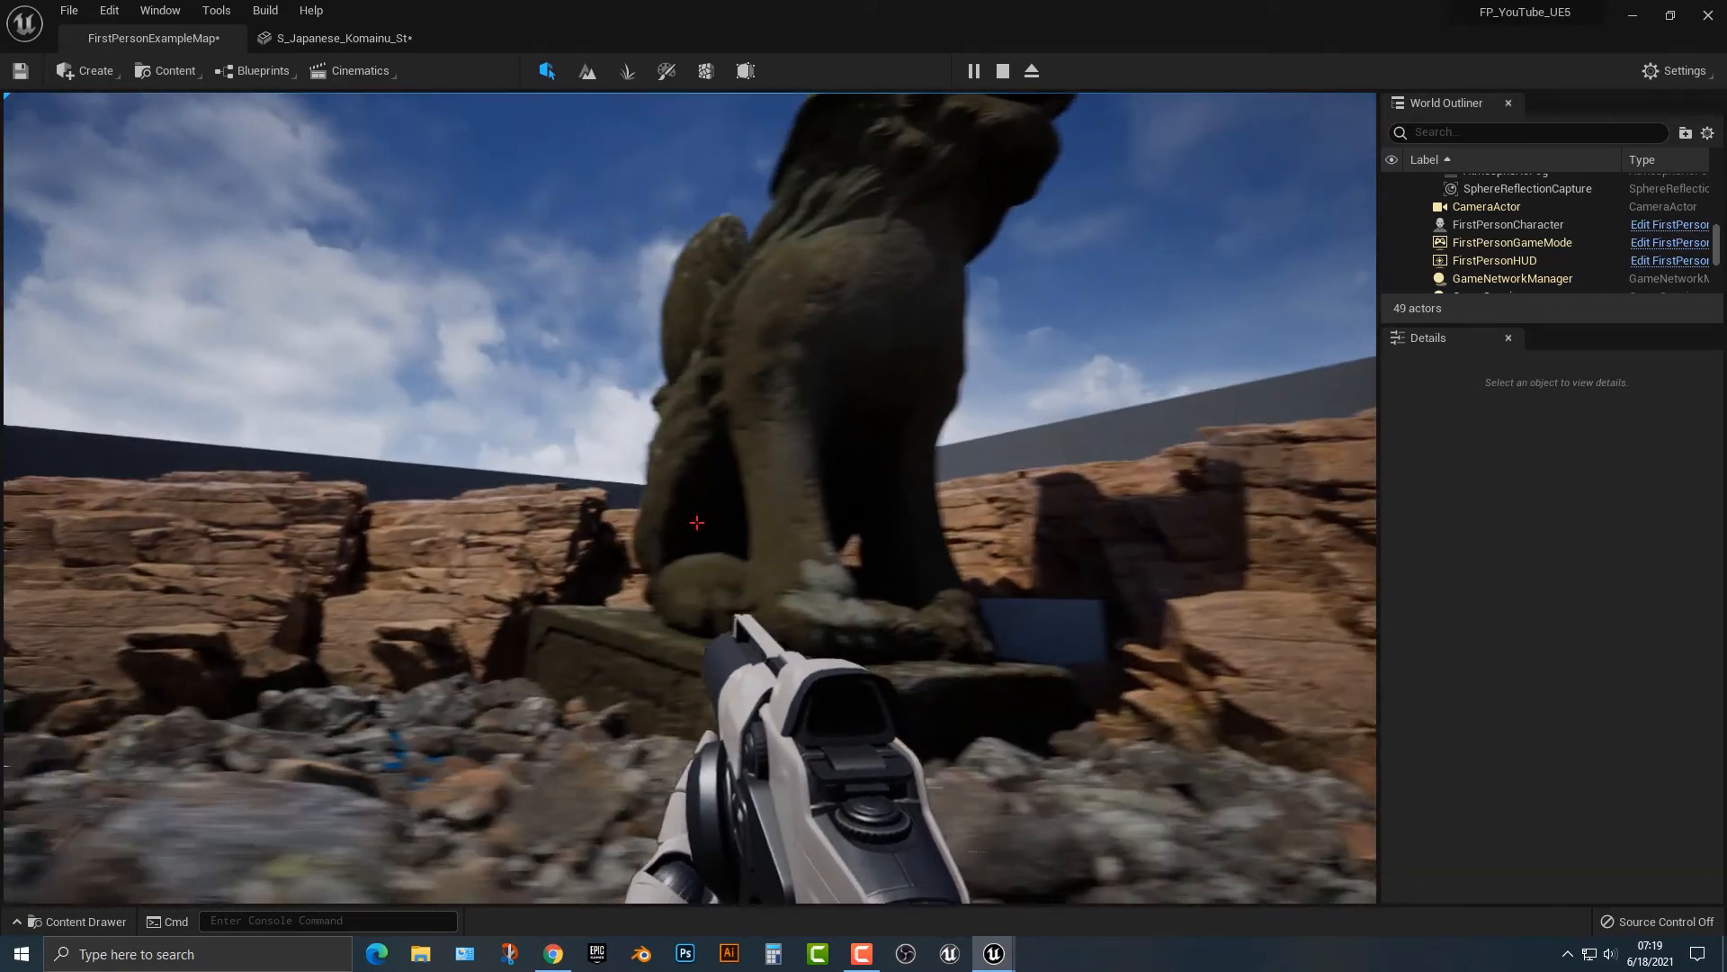
key("s")
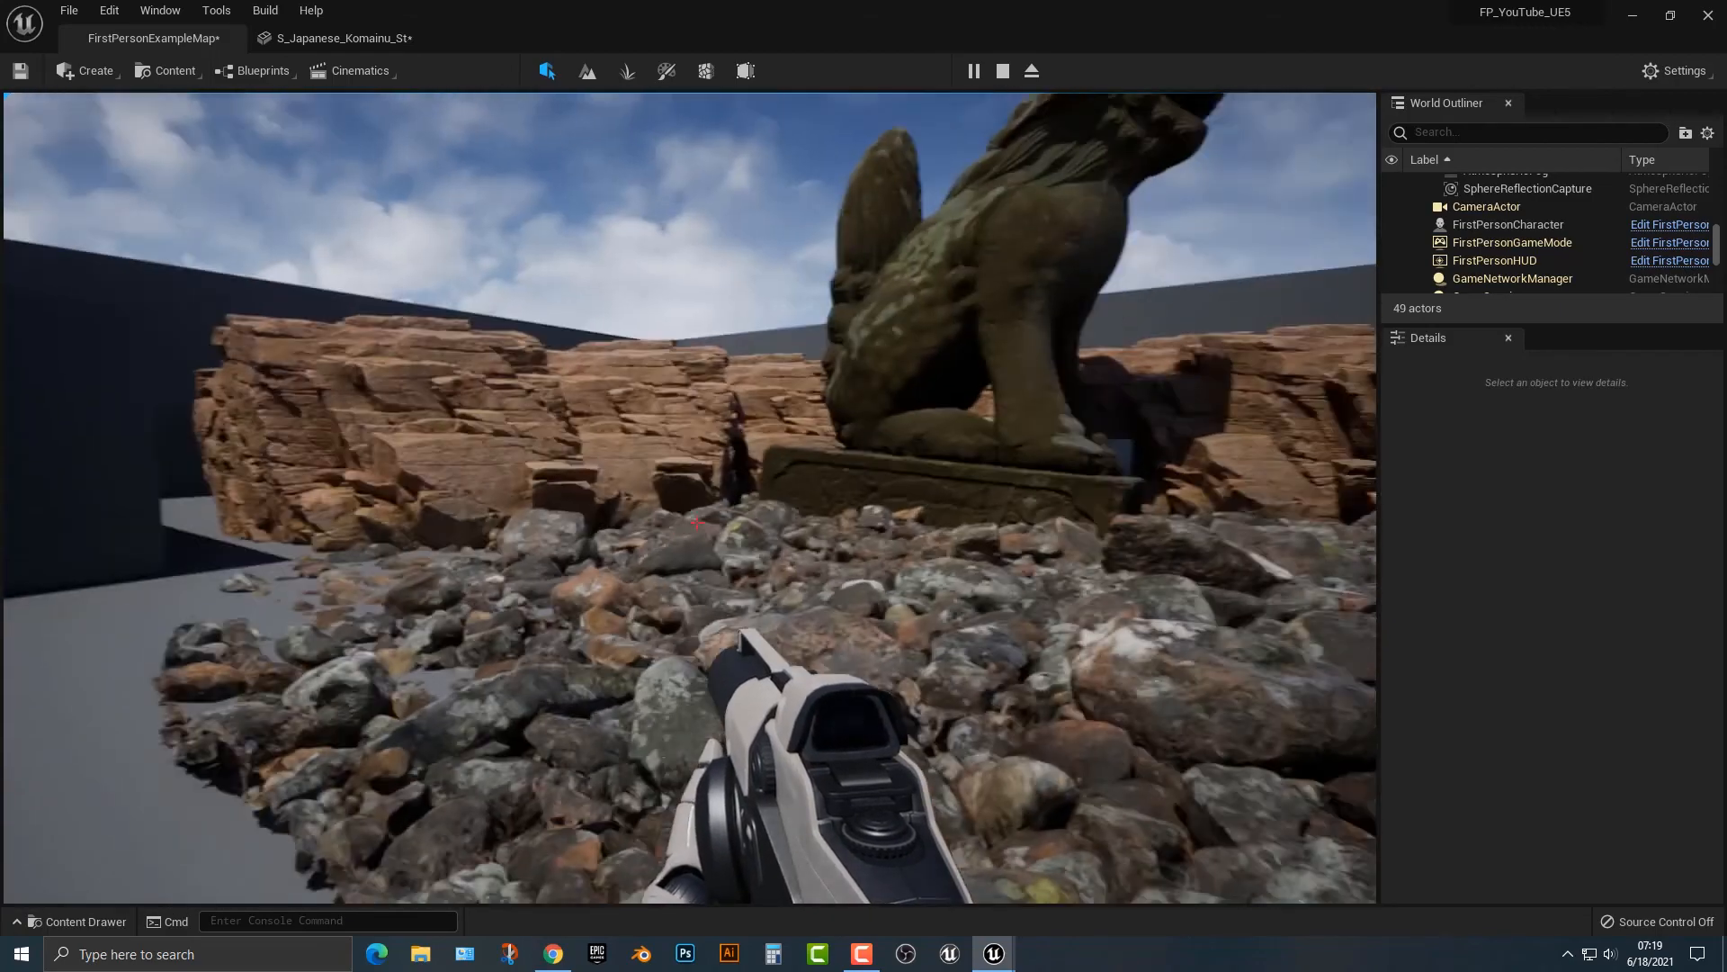
key("d")
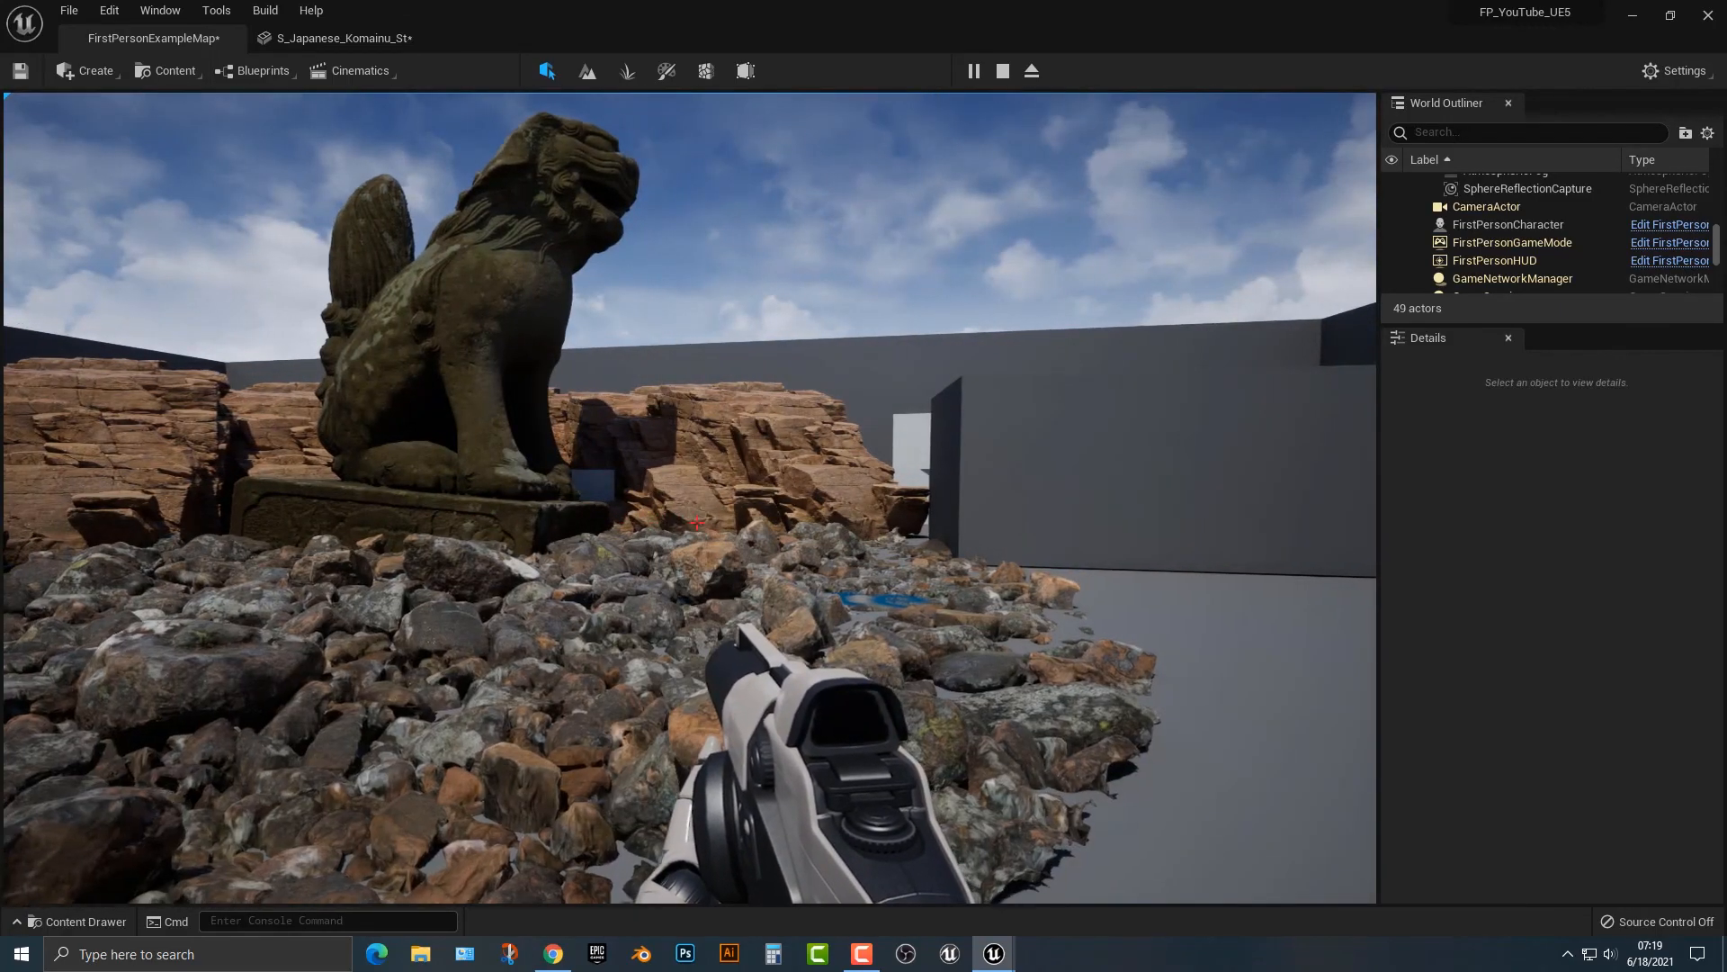
key("w")
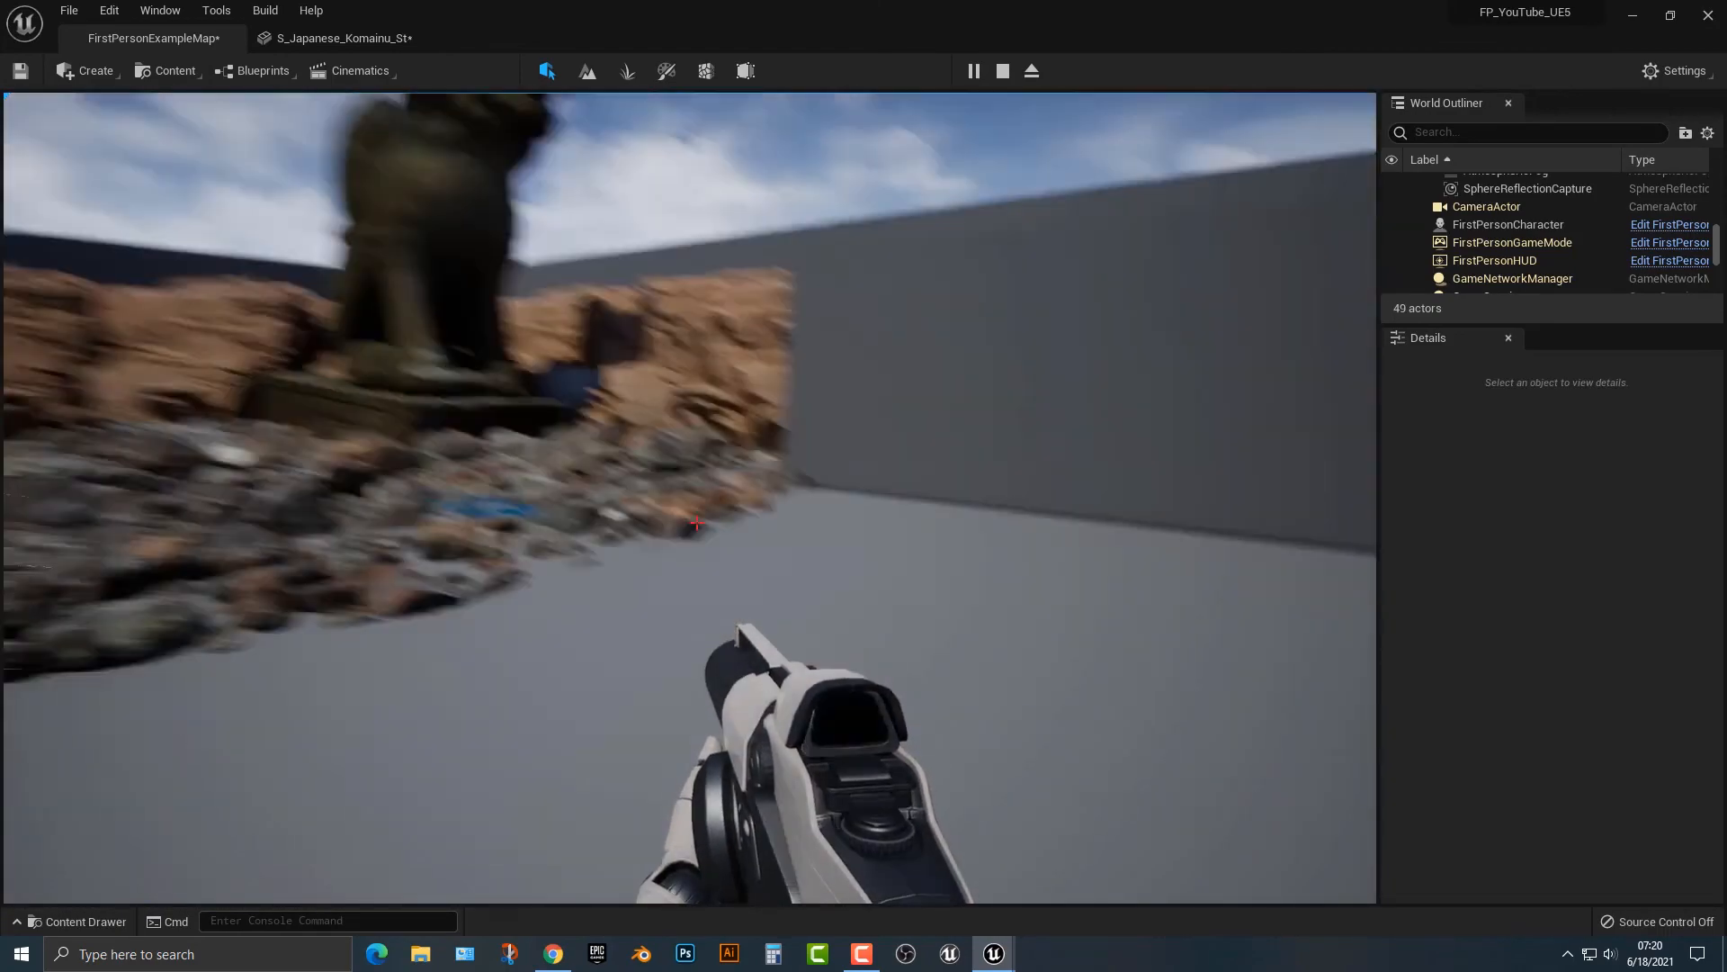
key("Escape")
Examine the whole arrangement of statue, rocky ground and cliffs from above in the editor
right_click_drag(933, 660, 819, 679)
key("w")
key("s")
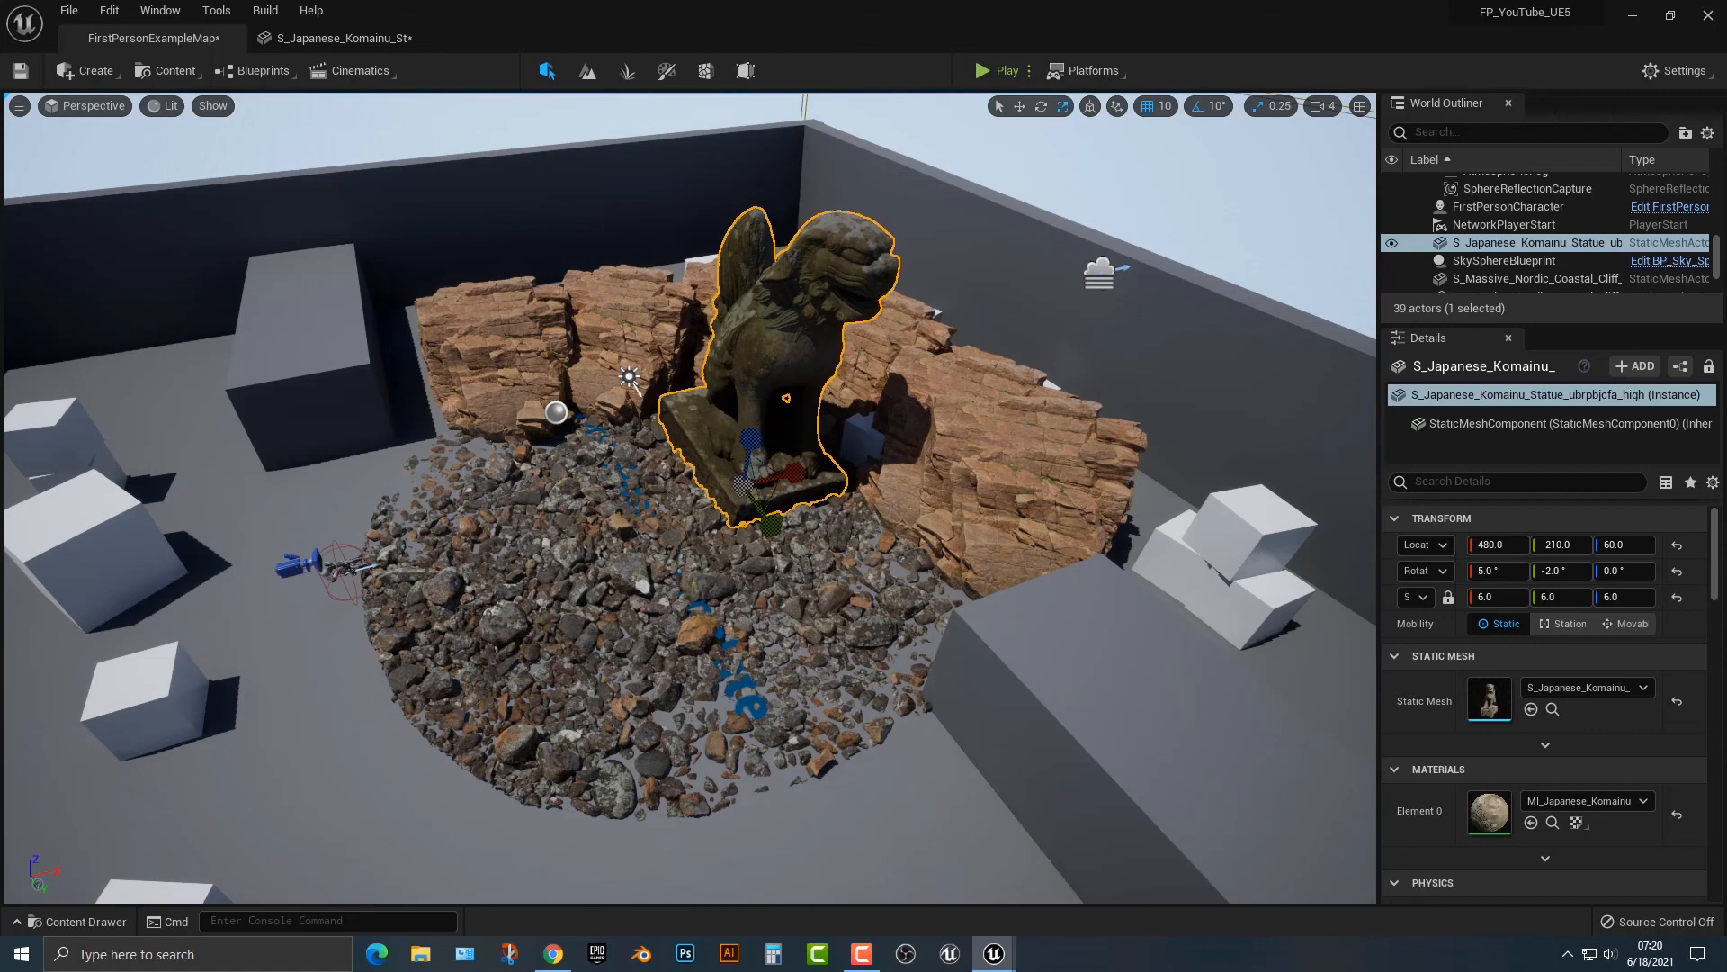
right_click_drag(690, 499, 751, 464)
key("w")
key("s")
key("d")
key("a")
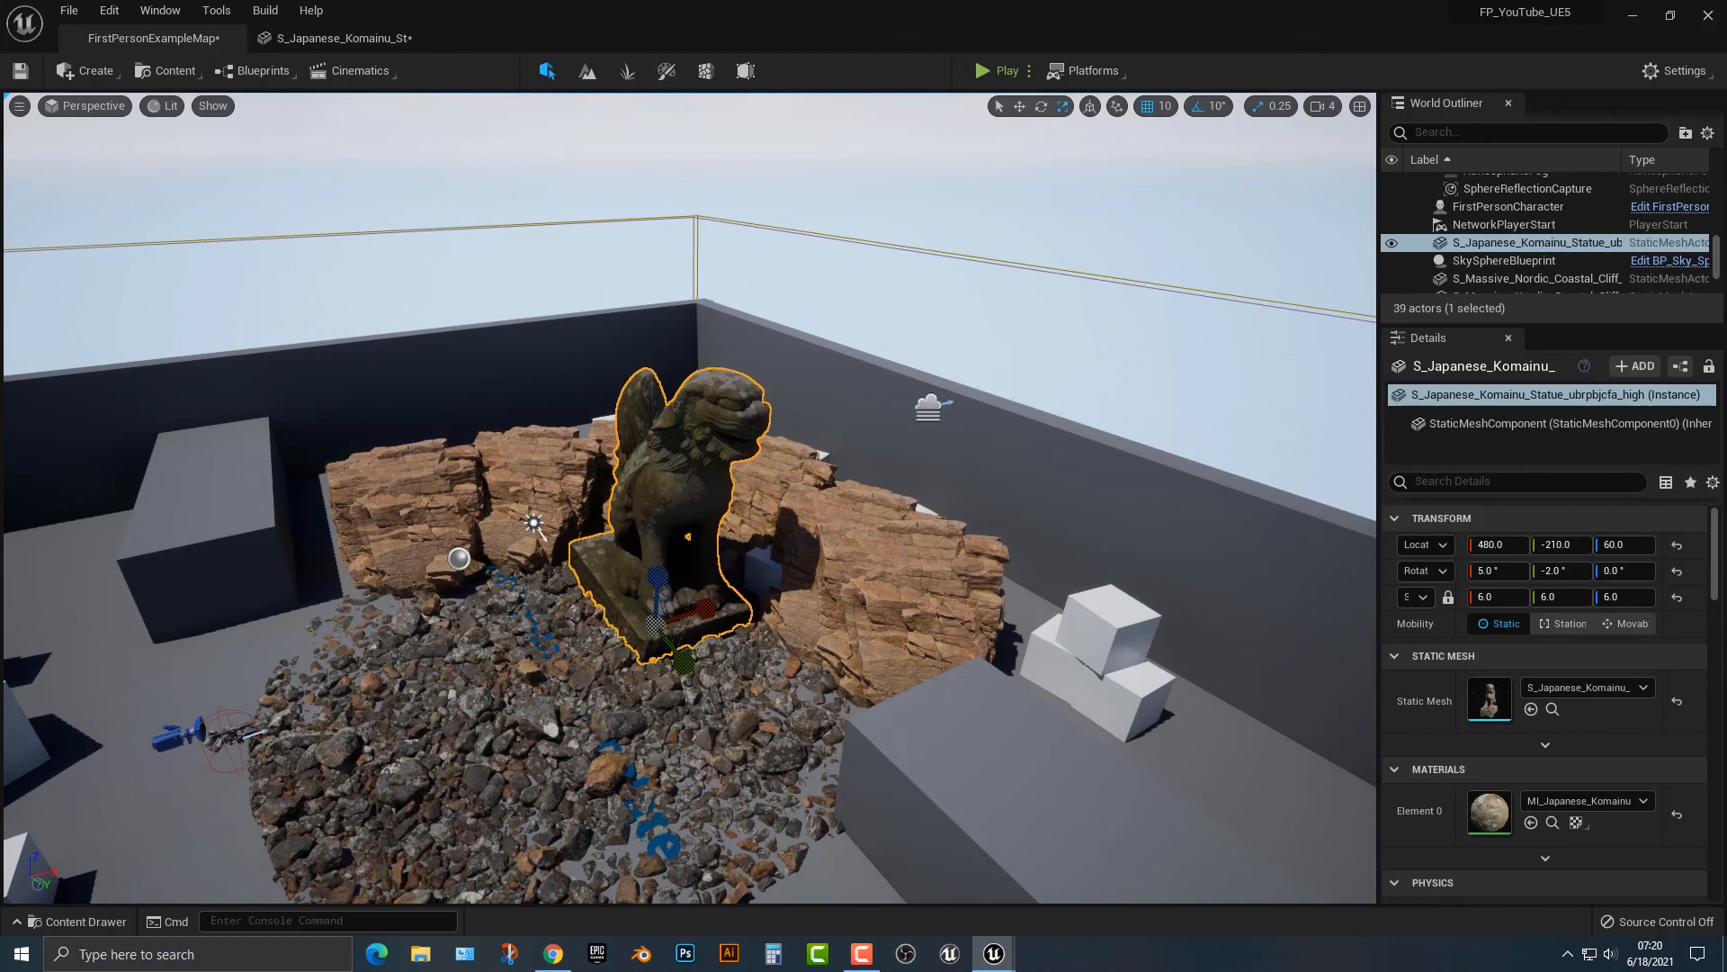
right_click_drag(688, 499, 664, 567)
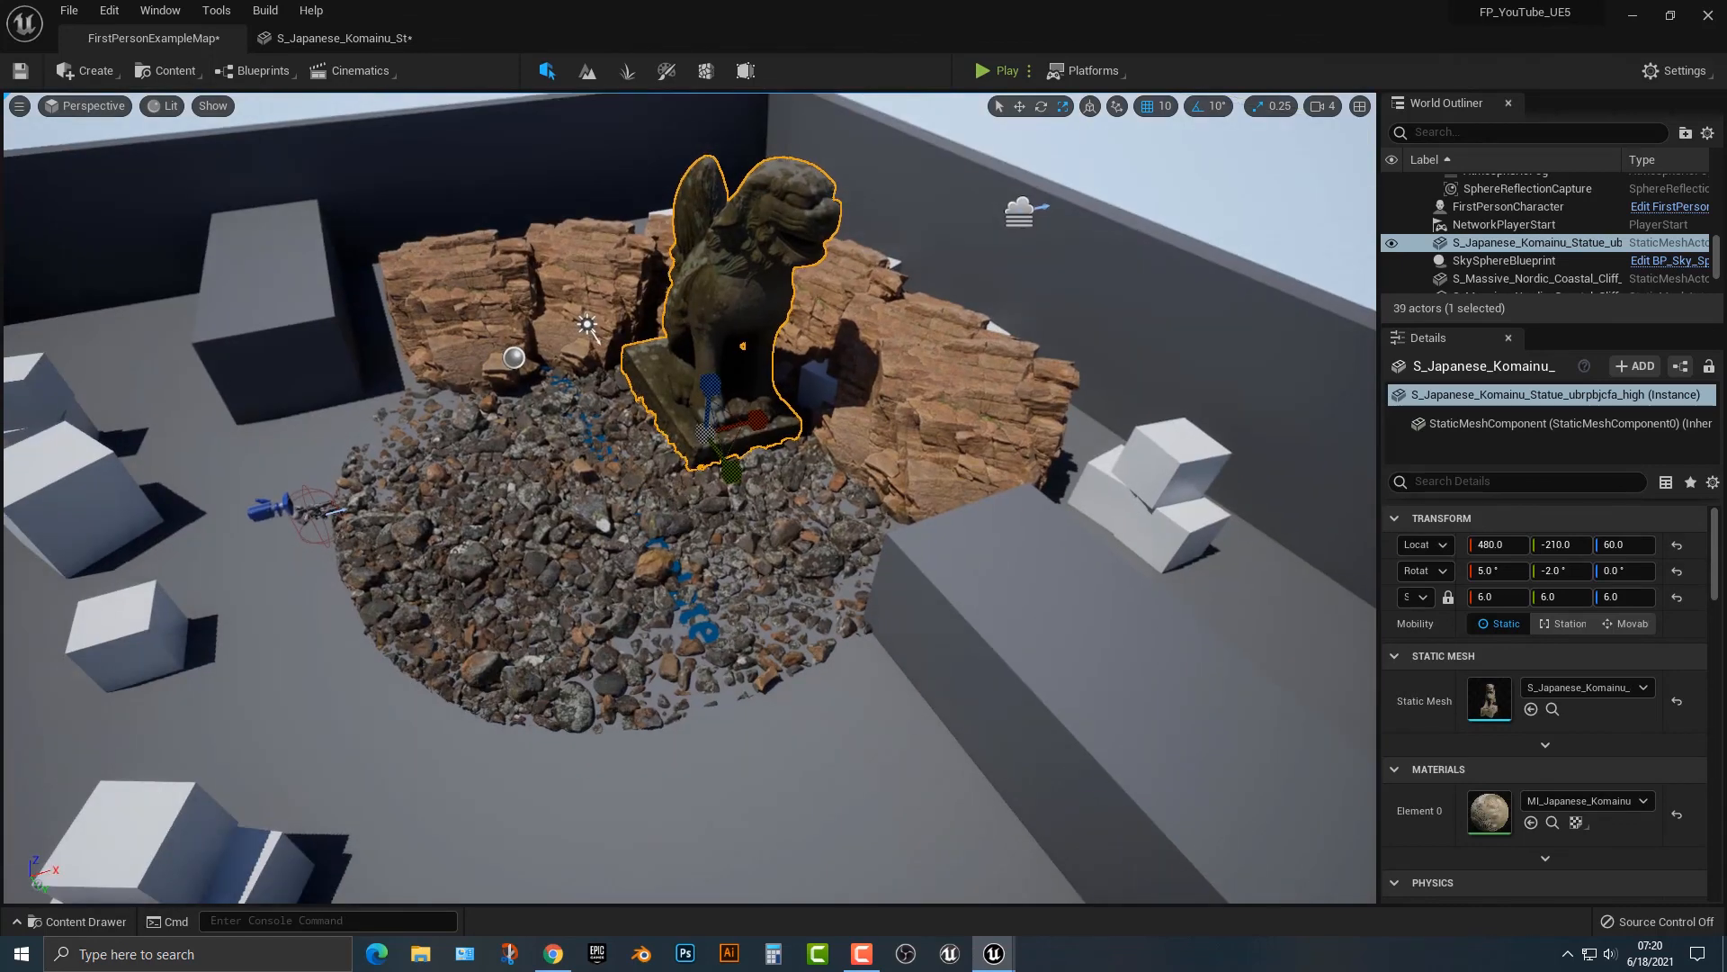